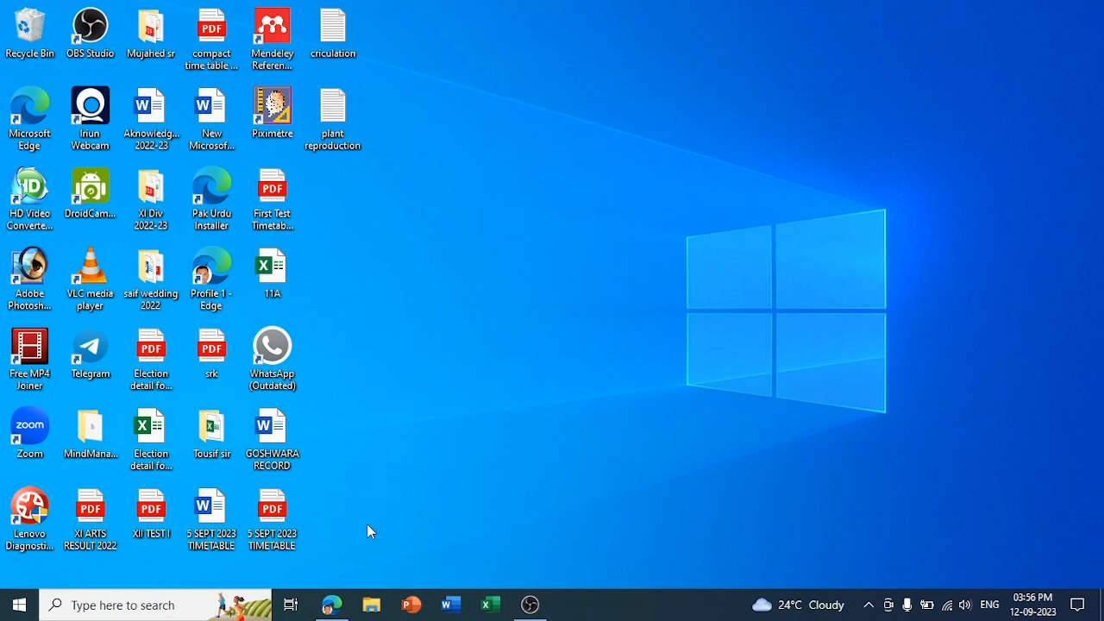
Step: Switch to Microsoft Edge and open the website mjc.milliya.org
click(332, 605)
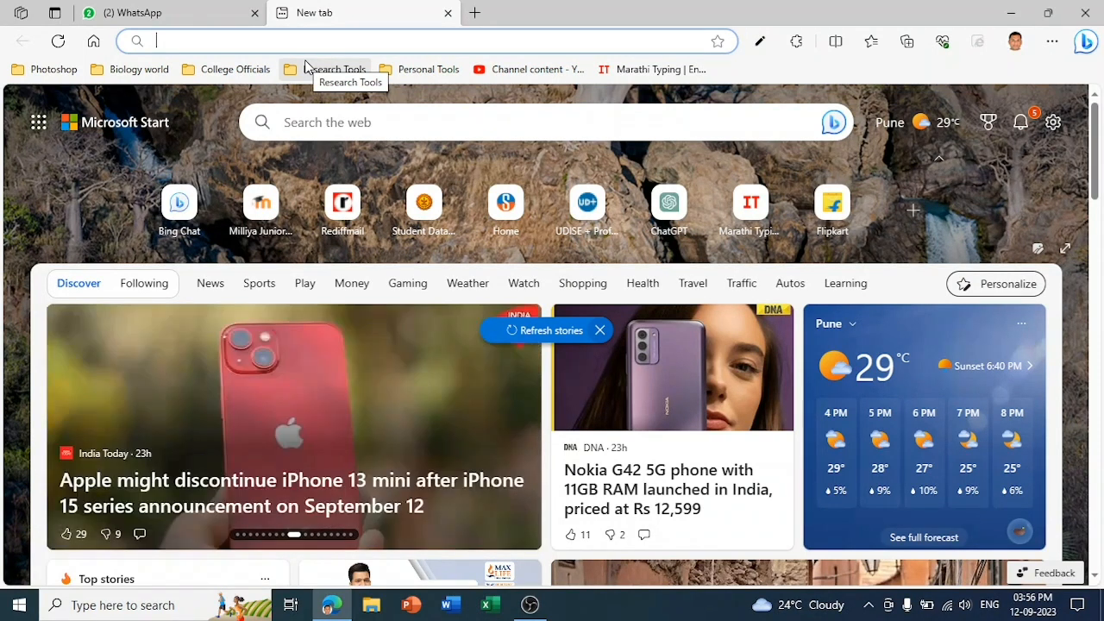
text(m)
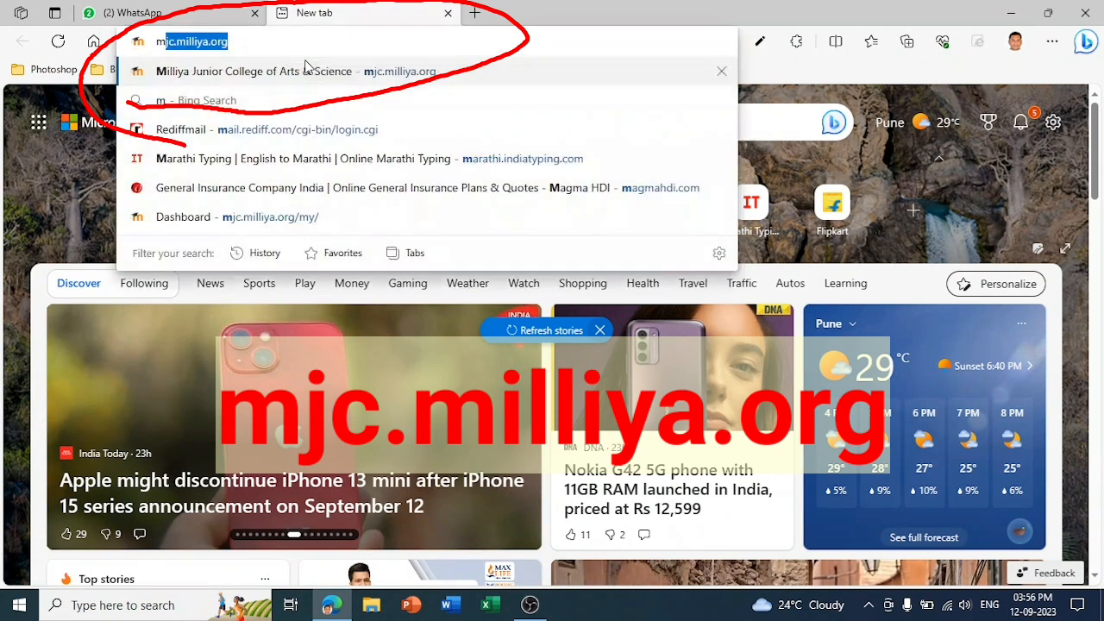
text(jc)
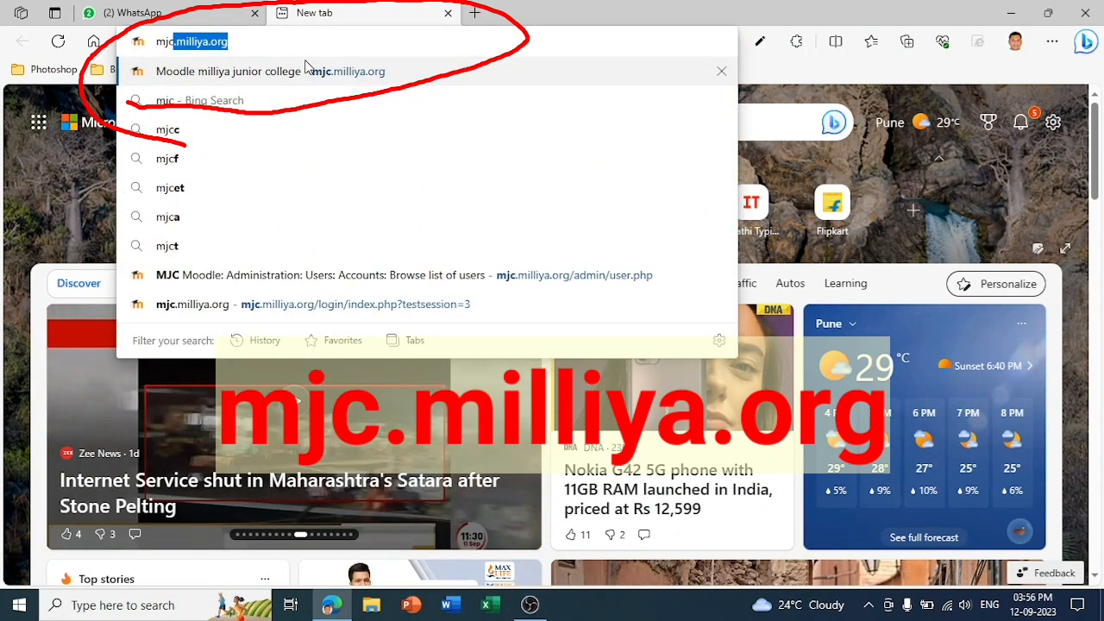
text(.m)
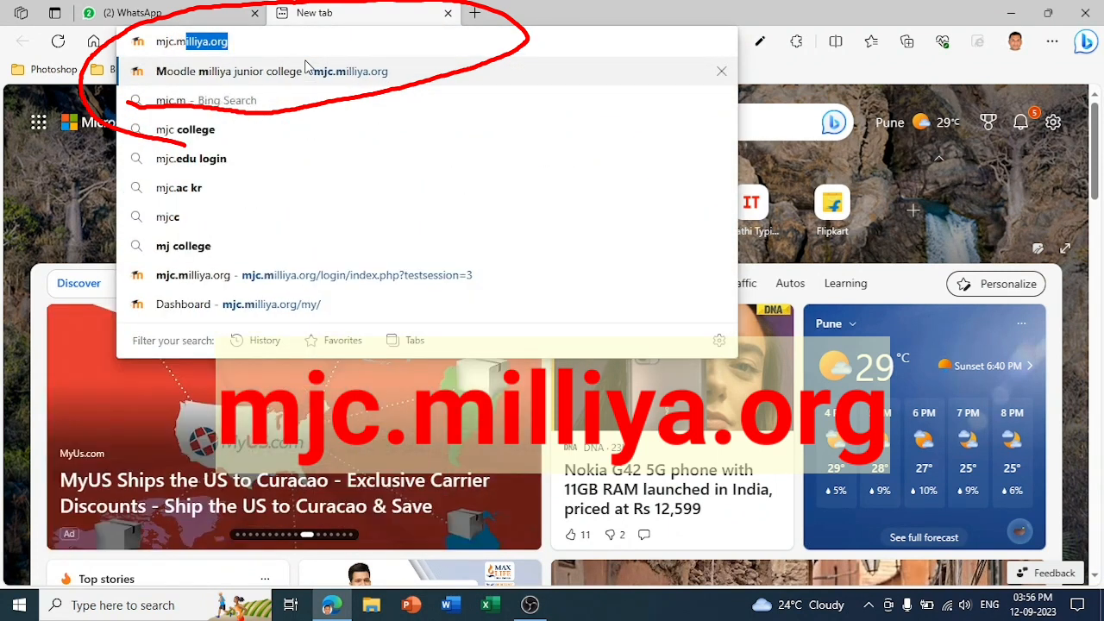
text(illi)
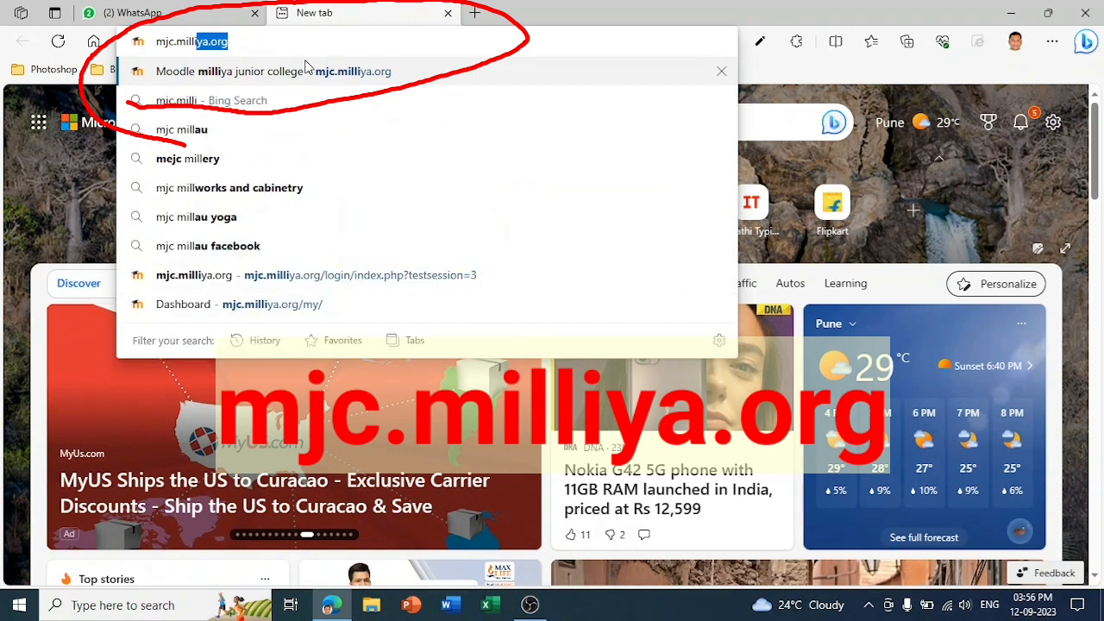
text(ya.o)
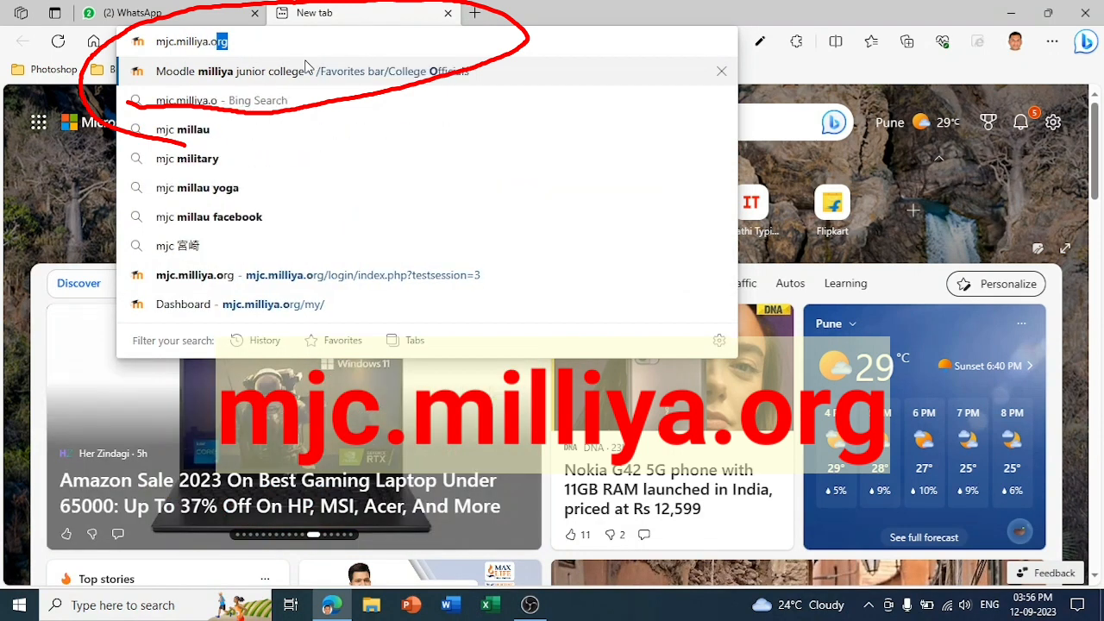
text(rg)
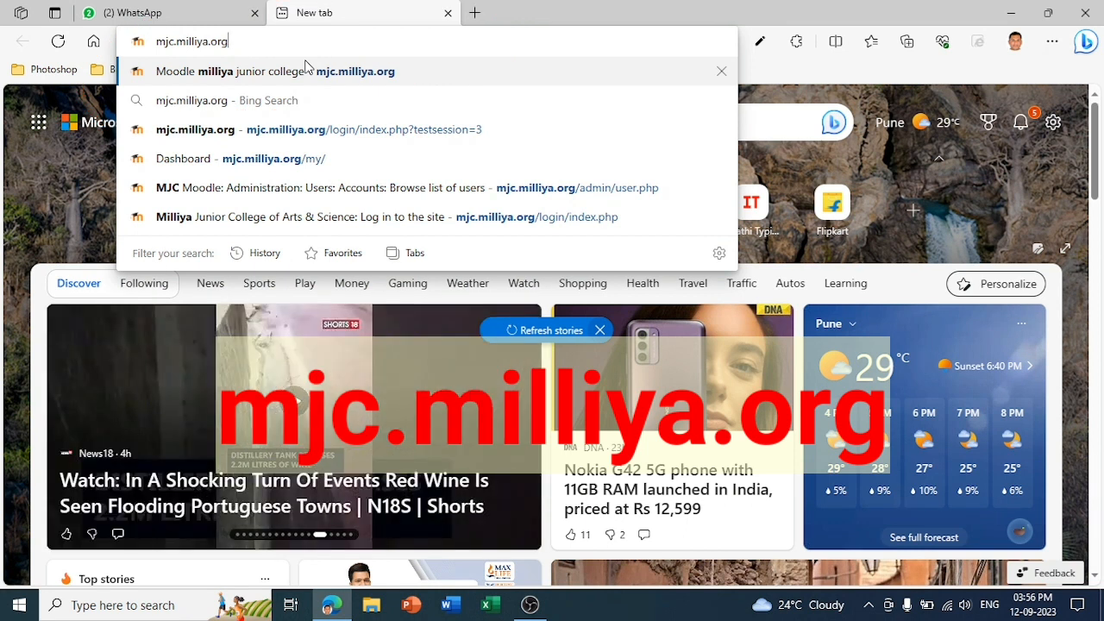
key(Return)
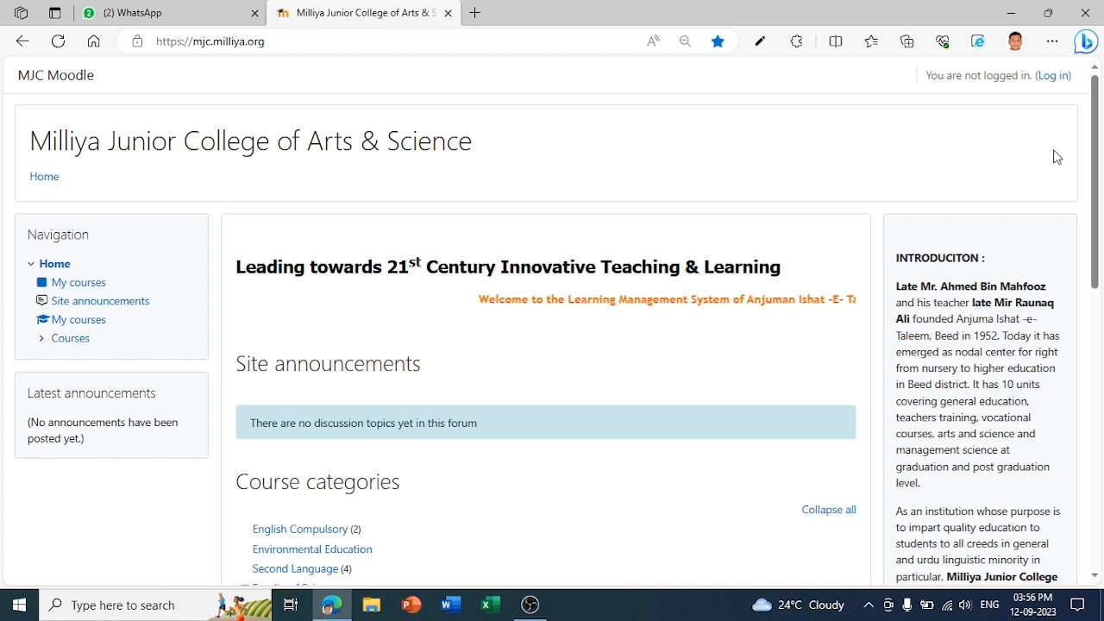
Step: Log in to the Milliya Junior College Moodle site with the teacher's account
click(1049, 80)
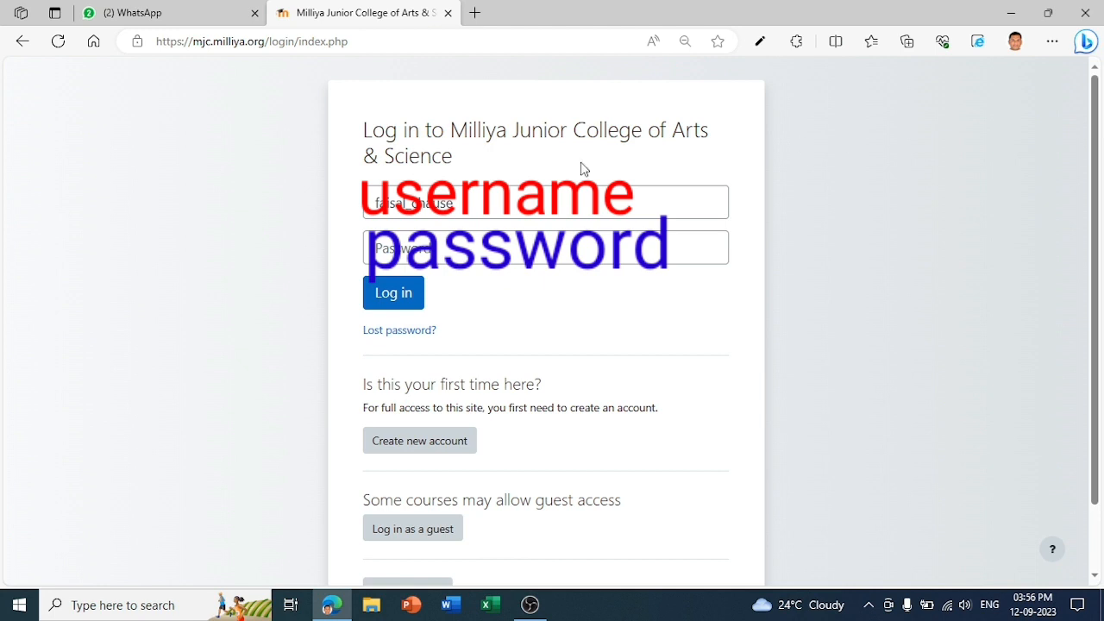
click(396, 298)
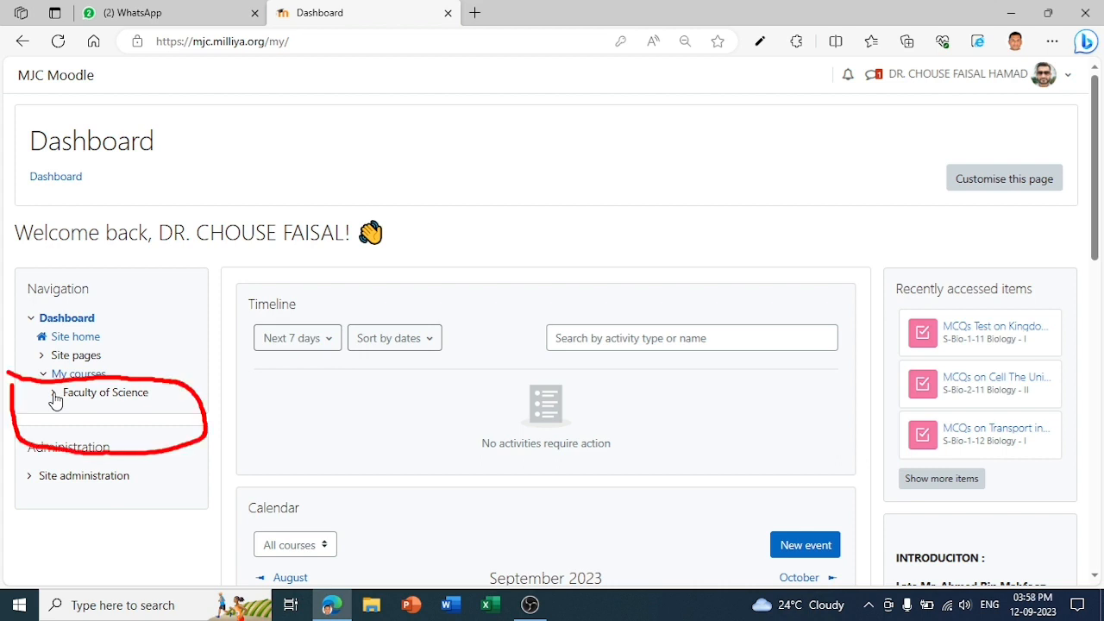
Step: Open the S-Bio-1-11 course from XI Science under Faculty of Science in the enrolled courses
click(56, 395)
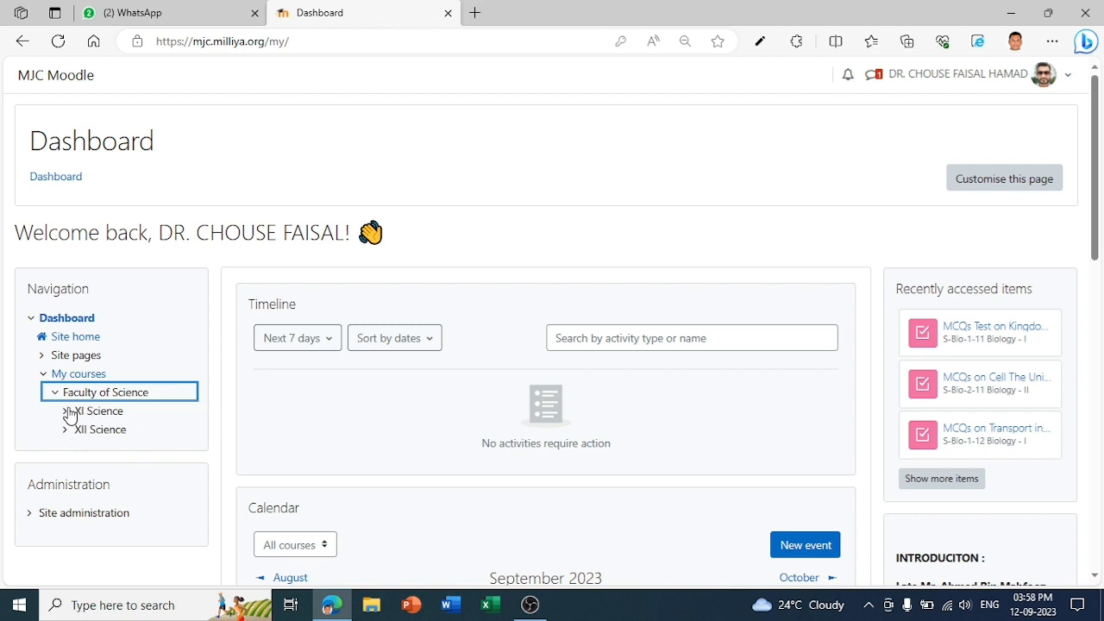
click(67, 412)
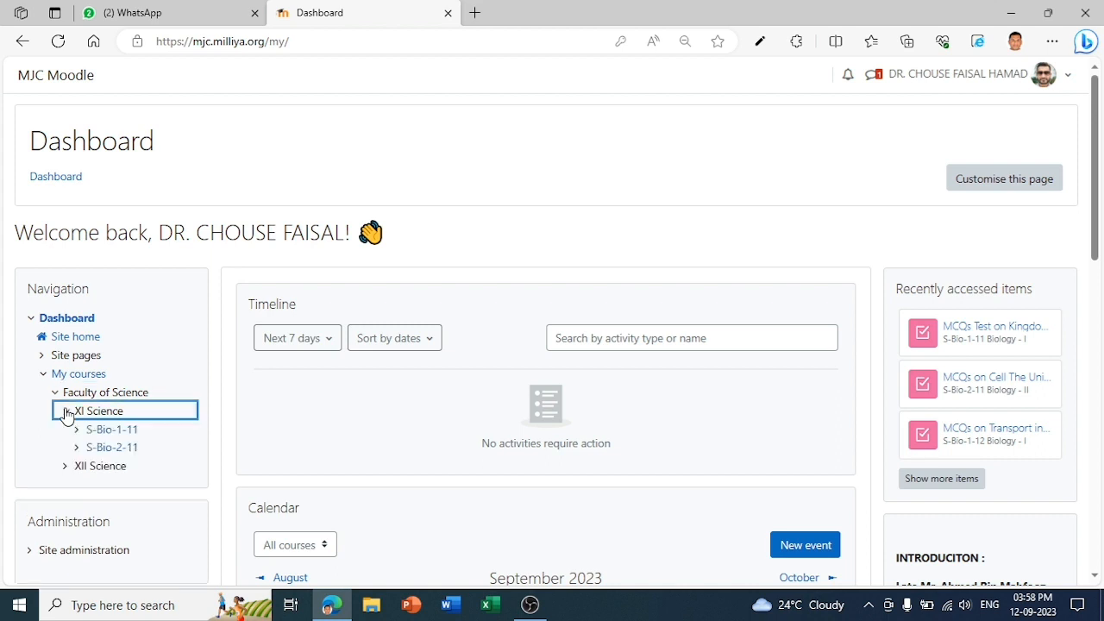
click(105, 434)
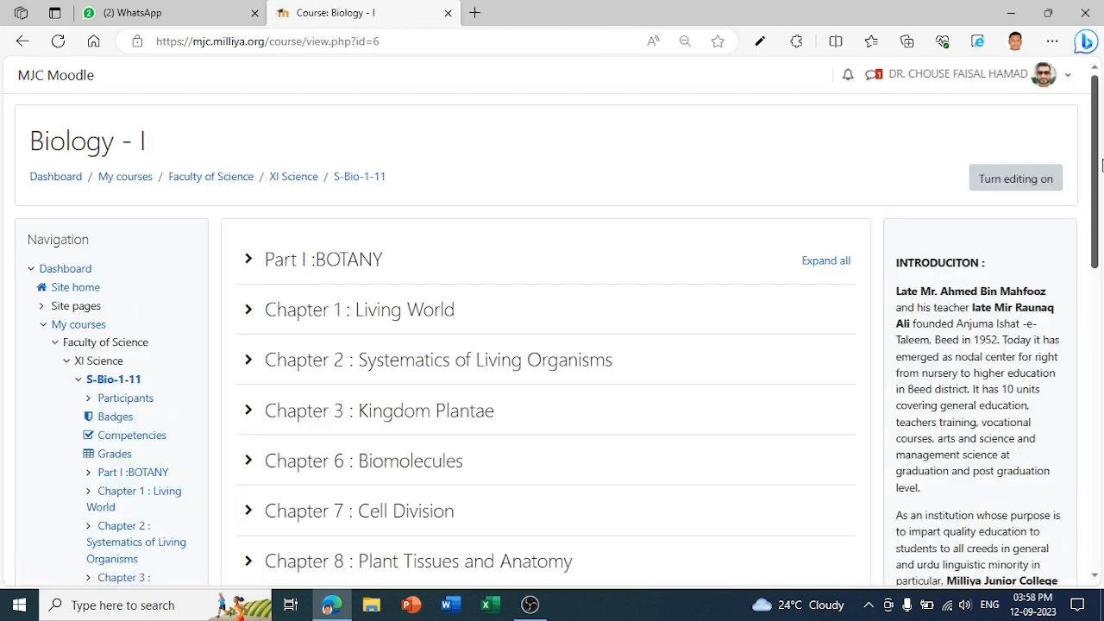
Step: Look over the chapter list of the Biology - I course and turn its editing mode on
drag(1096, 205, 1101, 251)
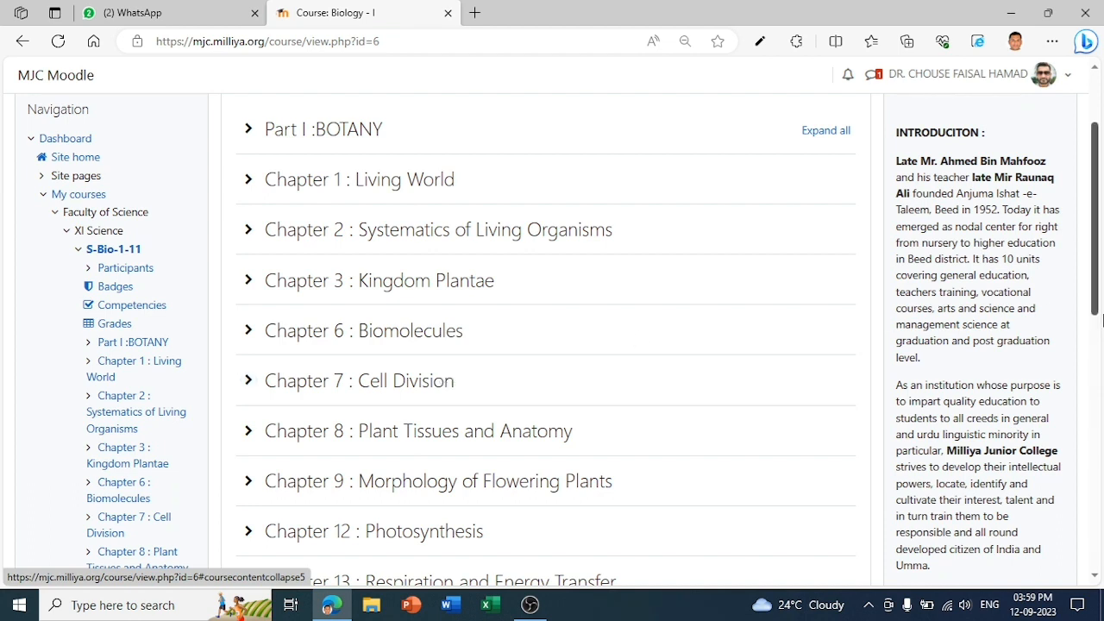
drag(1097, 314, 1099, 272)
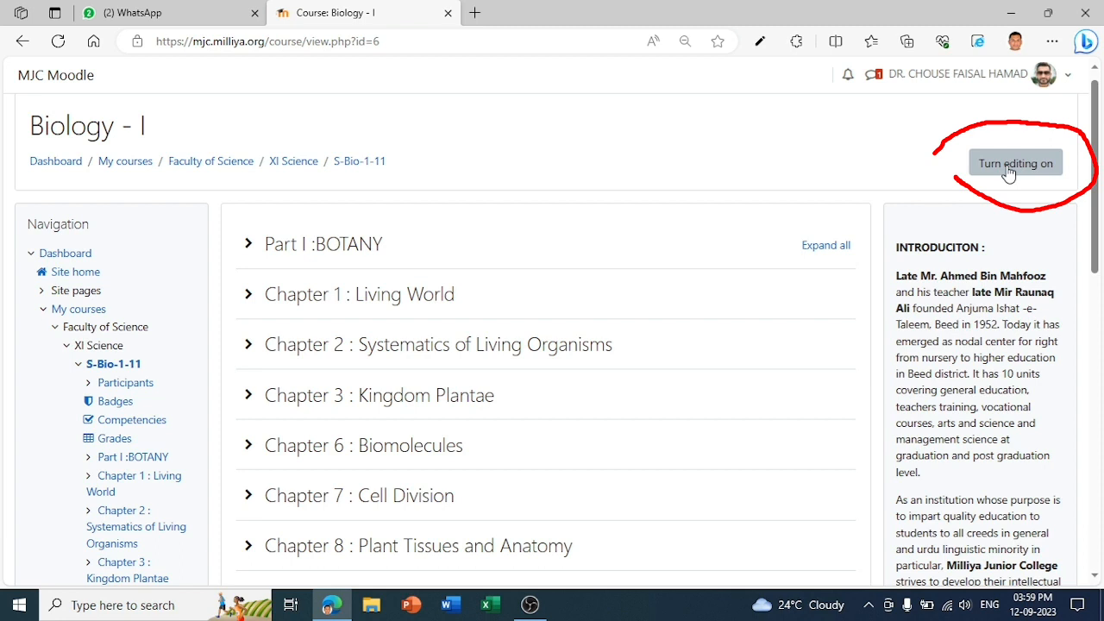
click(1018, 168)
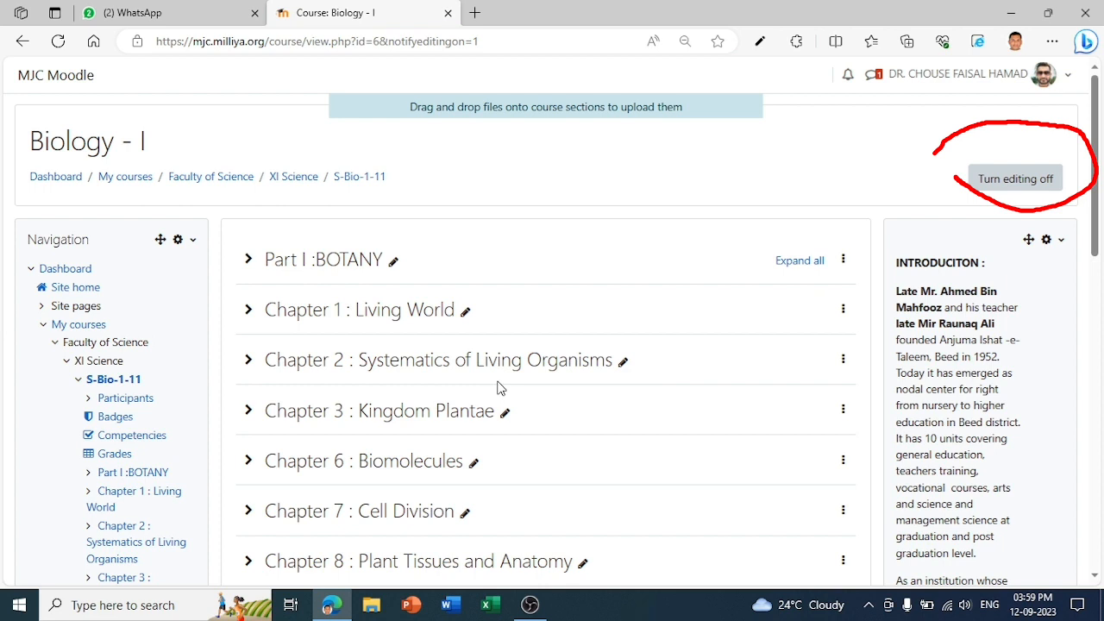
drag(427, 276, 603, 329)
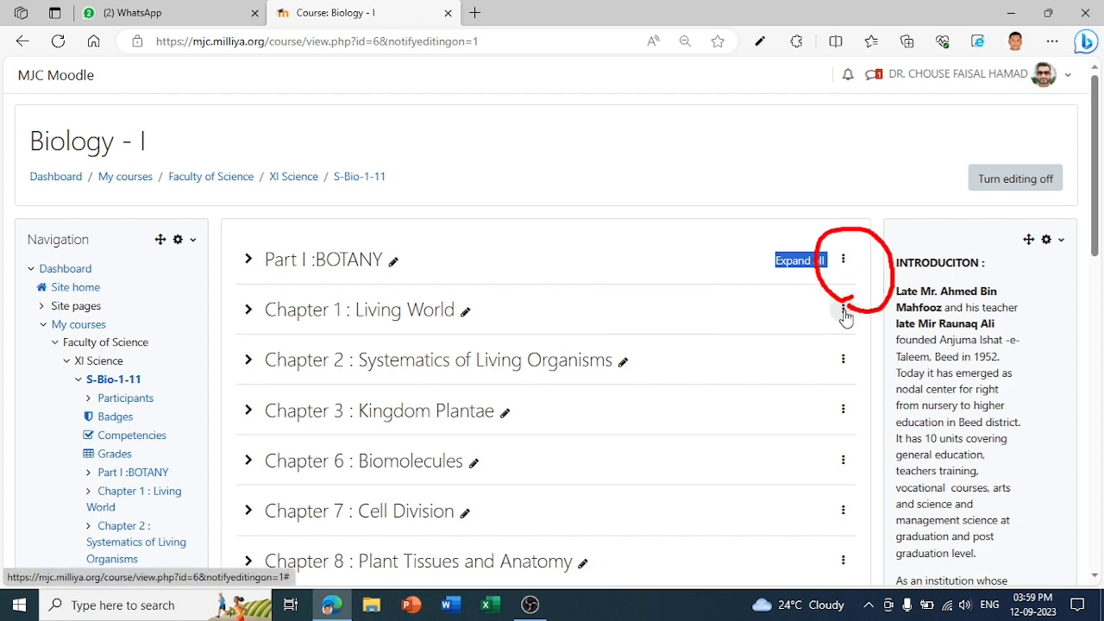
Step: Edit the Chapter 1 topic, keeping "Chapter 1 : Living World" as its custom section name, and save the changes
click(843, 311)
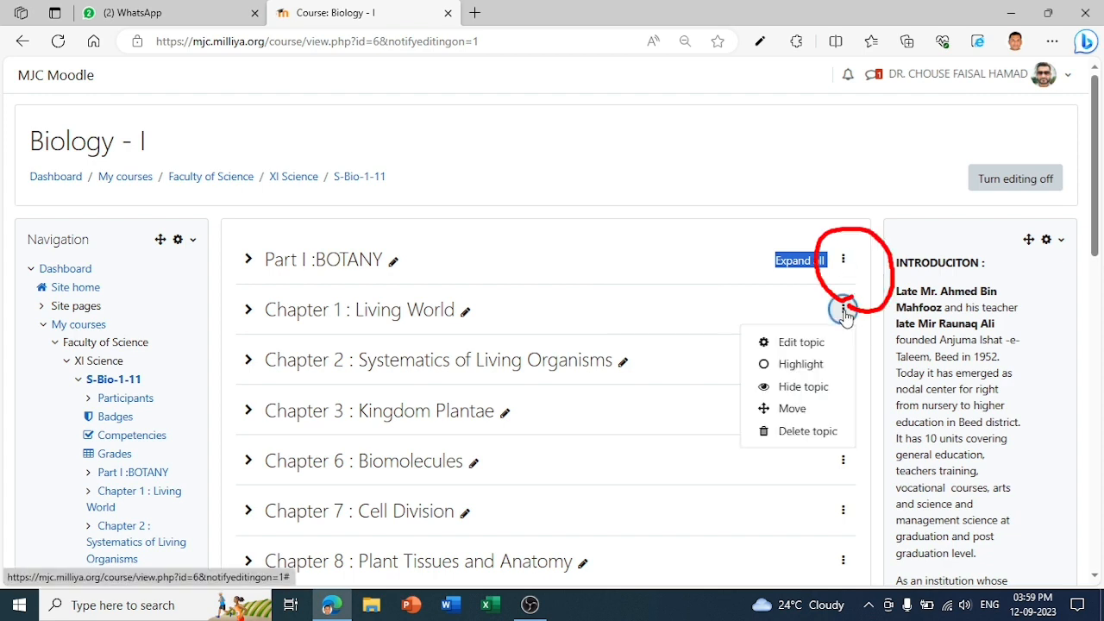
click(808, 349)
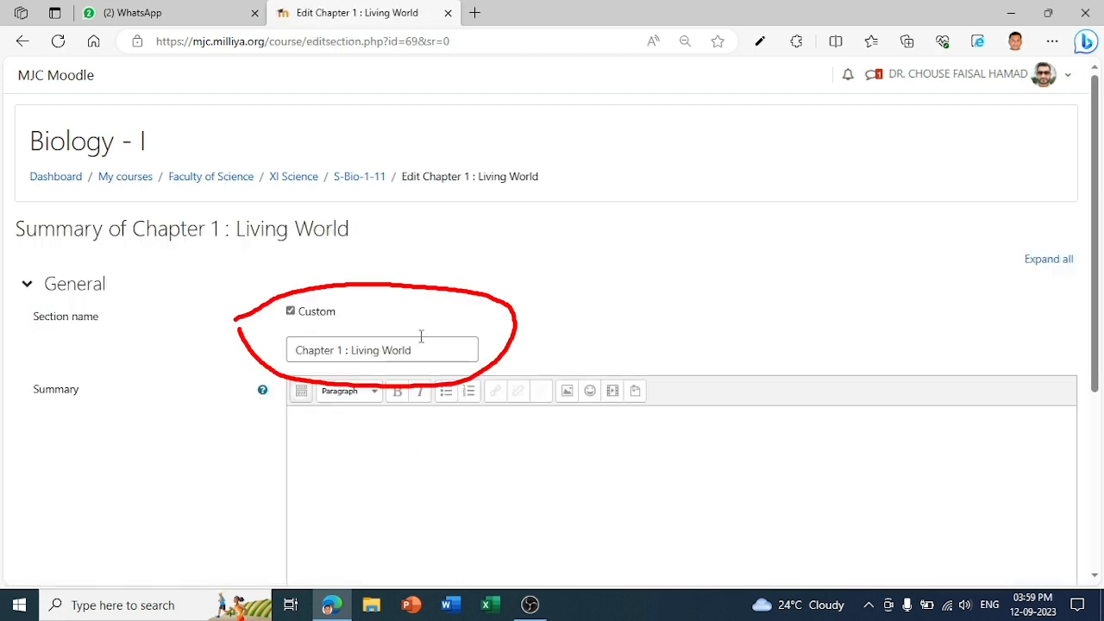
drag(441, 347, 259, 339)
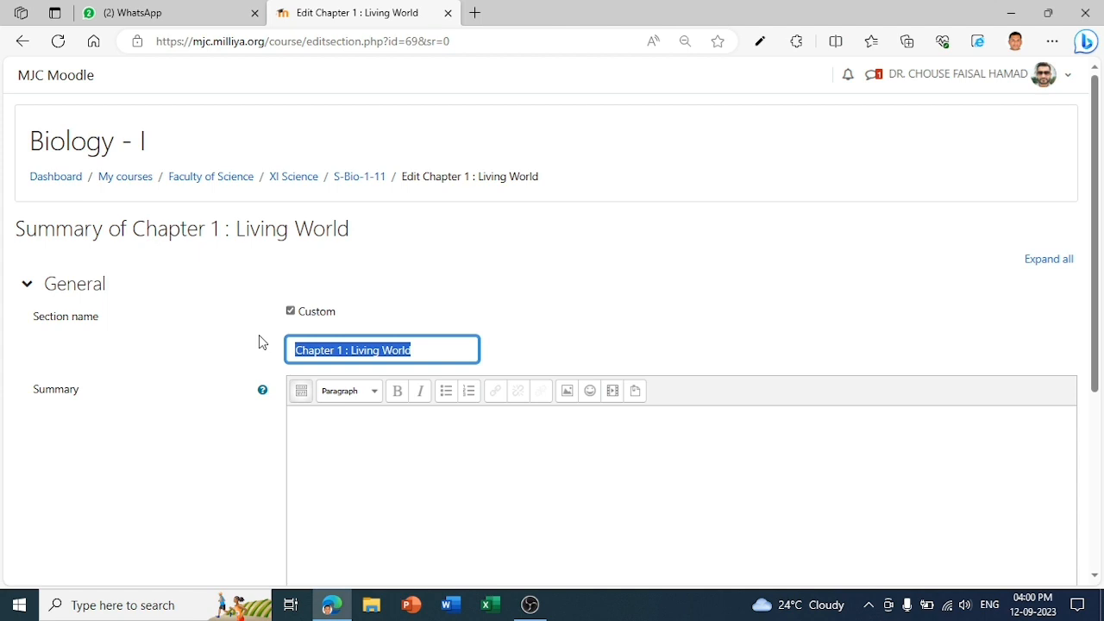
click(440, 356)
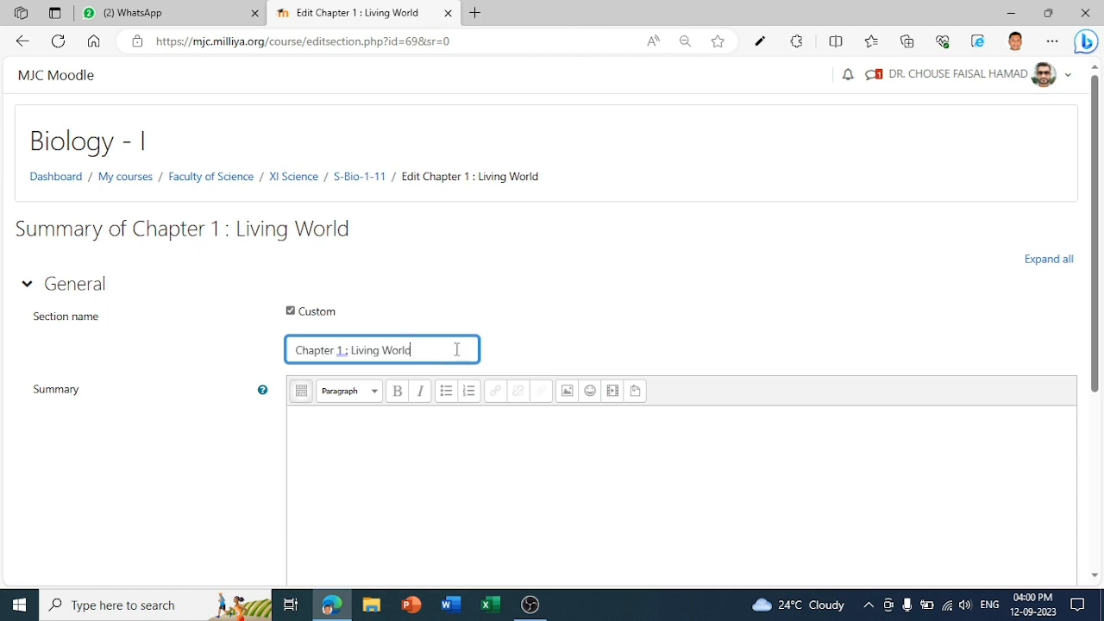
drag(1096, 345, 1100, 493)
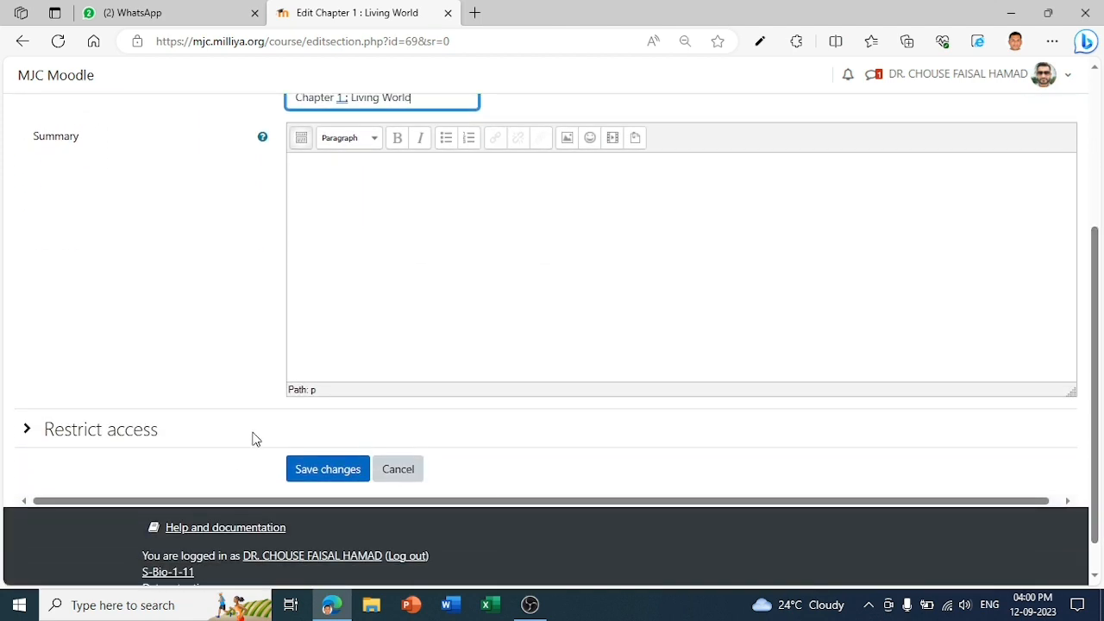
click(315, 472)
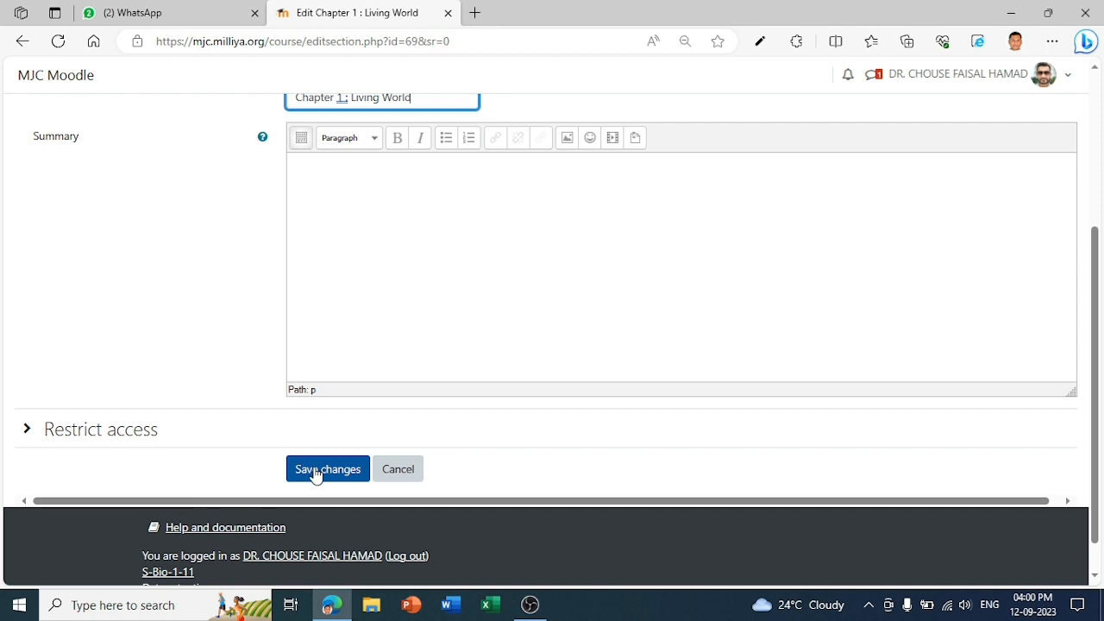
click(315, 473)
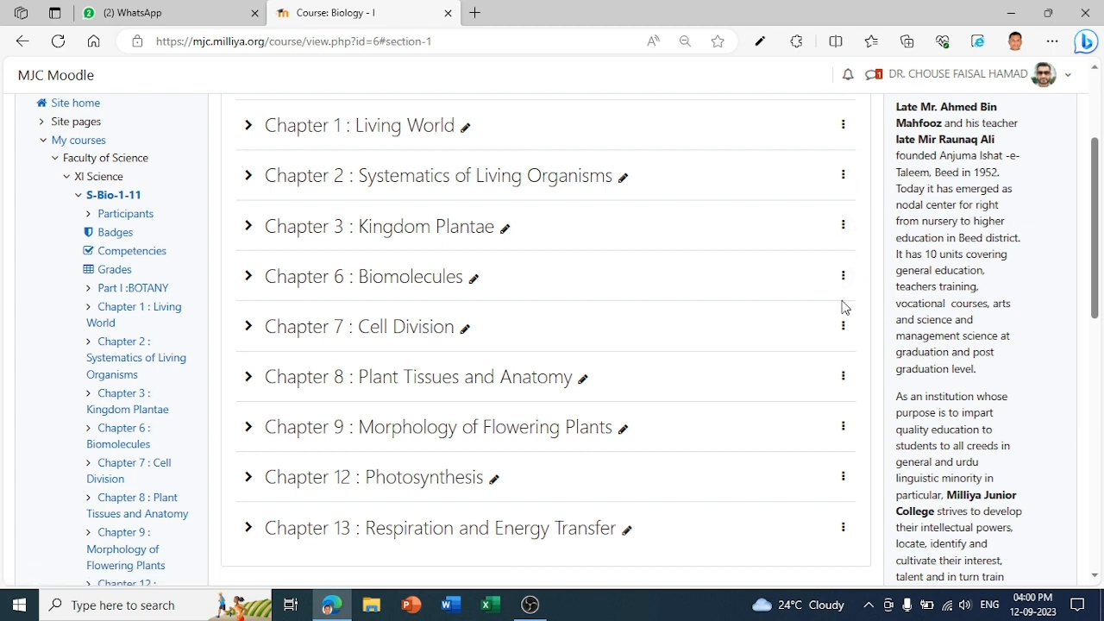
Step: Highlight the Chapter 1 : Living World topic and remove its highlight again
click(844, 126)
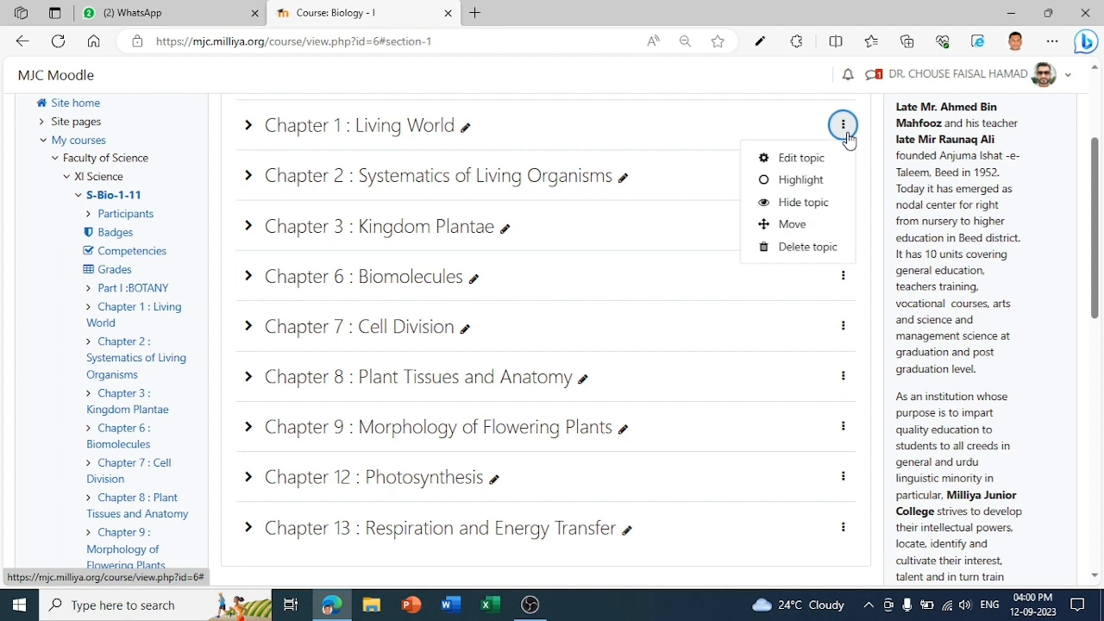
click(763, 183)
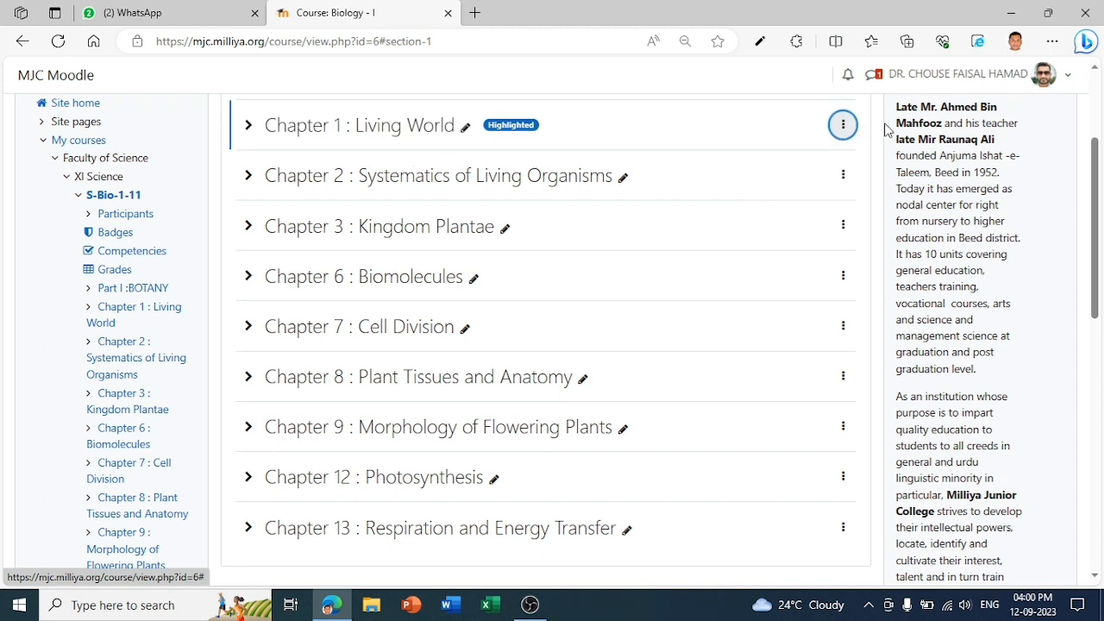
click(843, 126)
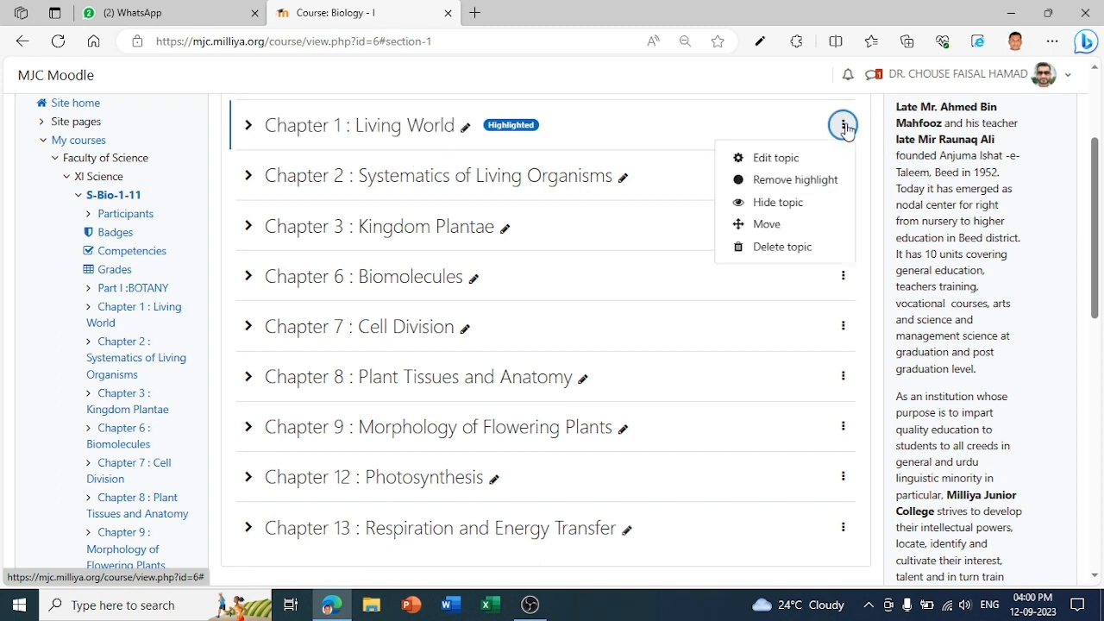
click(739, 181)
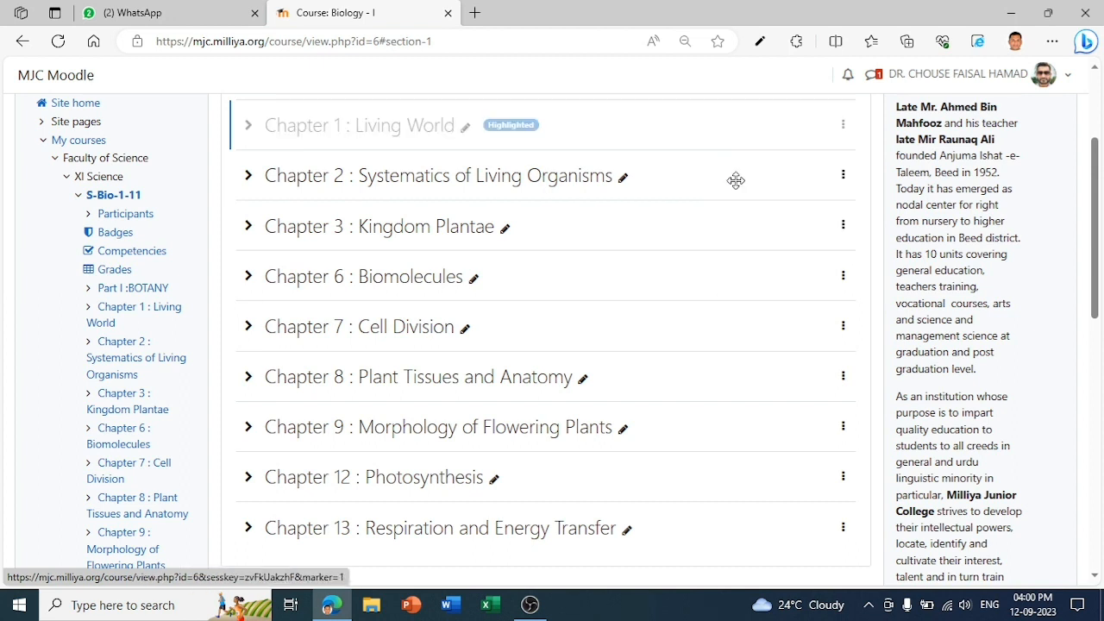
Step: Hide the Chapter 1 : Living World topic from students and show it again
click(843, 126)
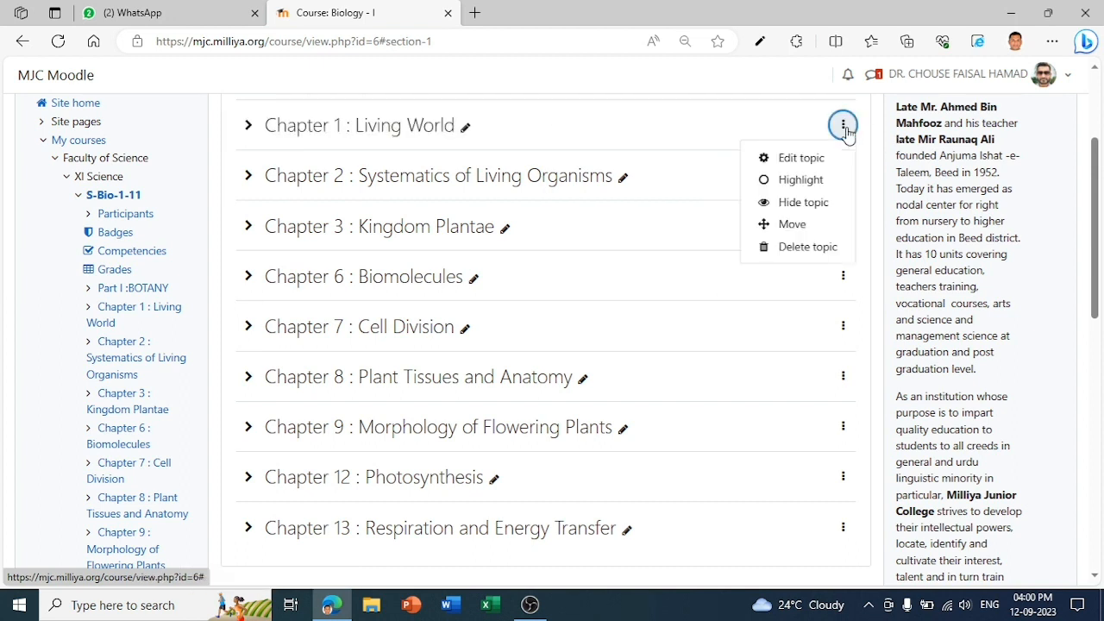
click(813, 206)
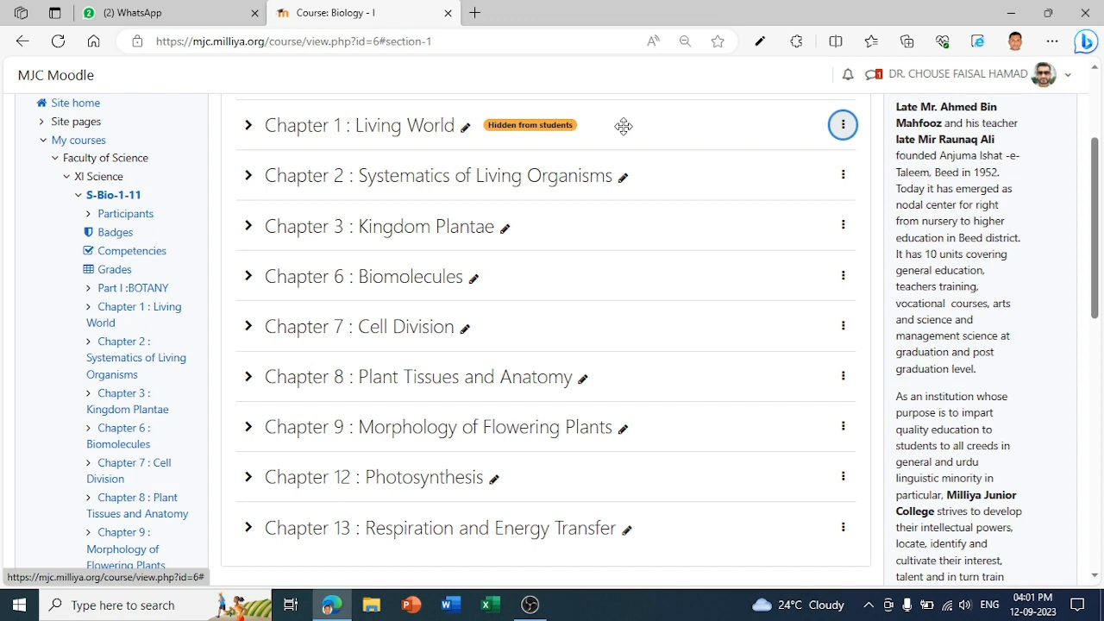
click(843, 126)
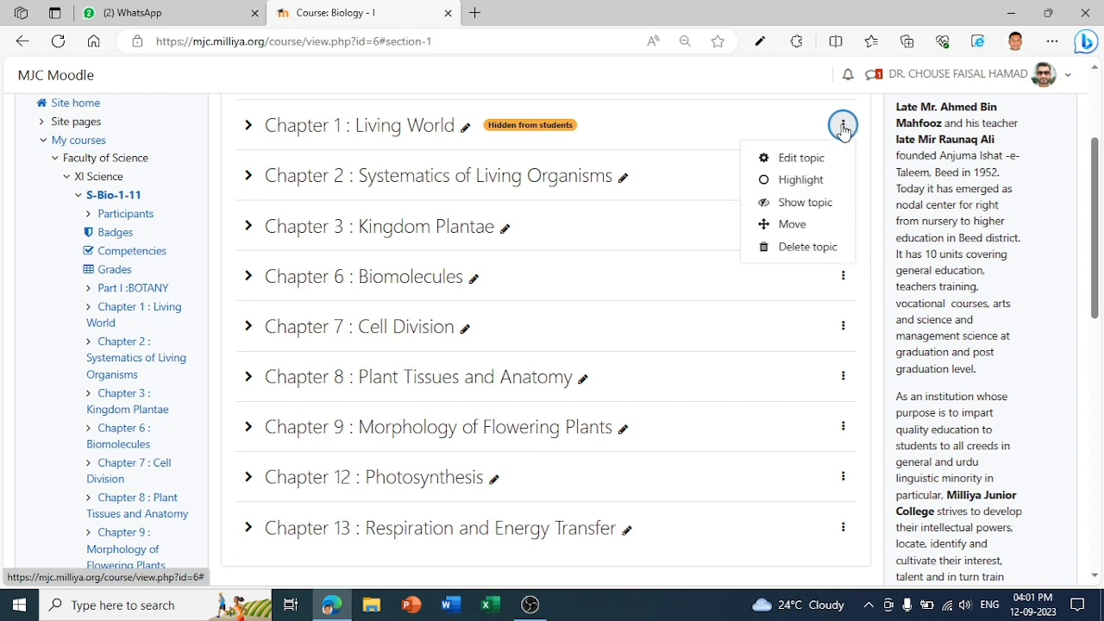
click(798, 203)
click(843, 125)
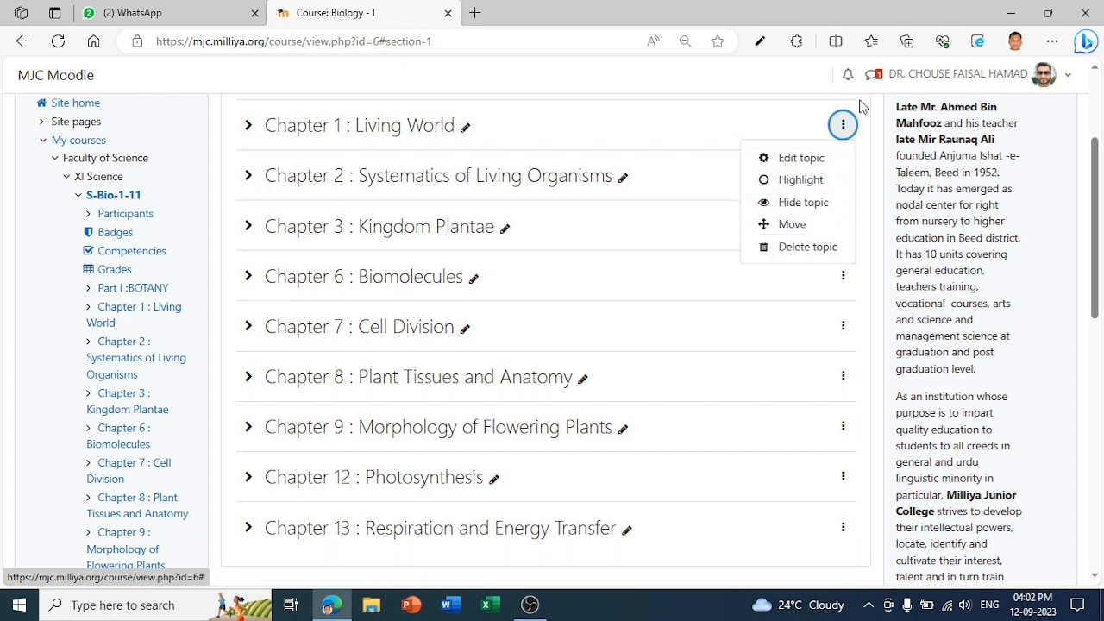
click(698, 122)
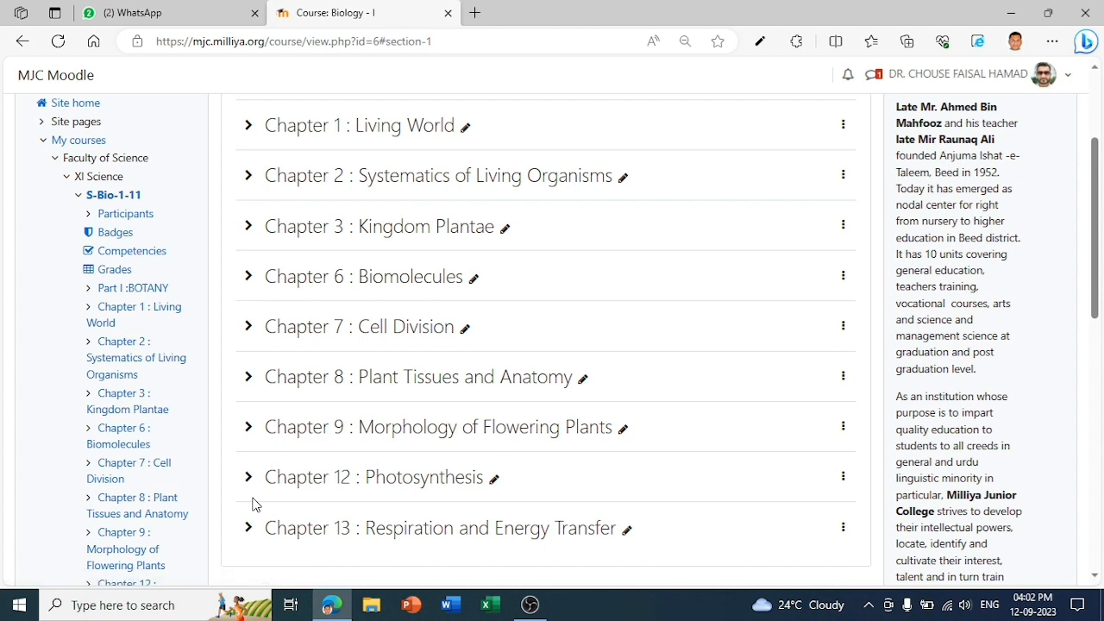
Step: Expand the Chapter 1 : Living World topic and open its Board Text Book file
click(247, 127)
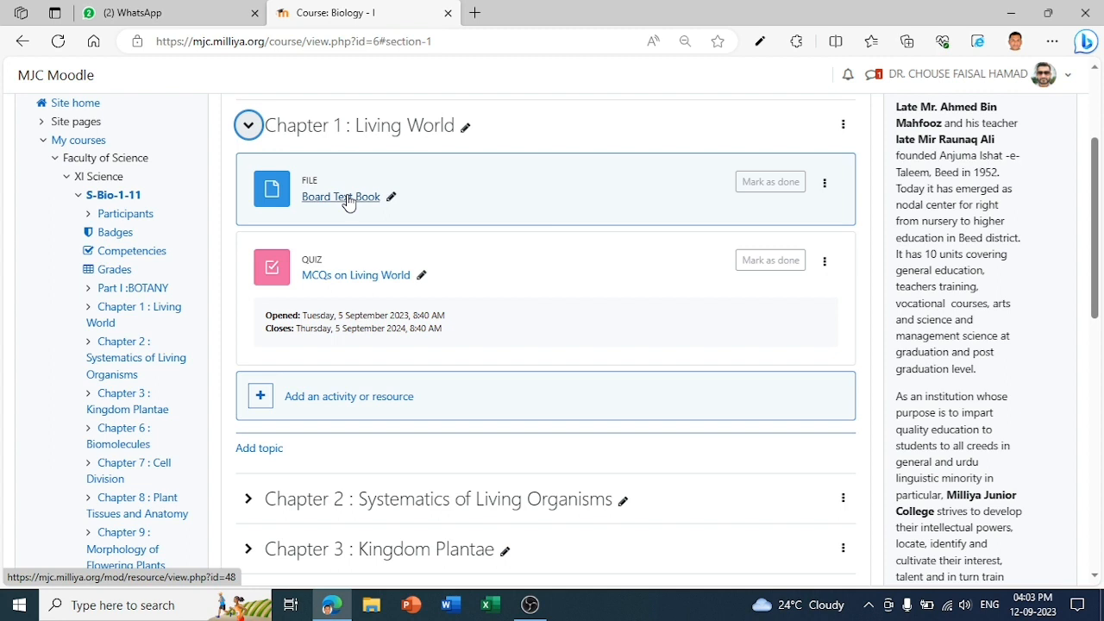
click(347, 199)
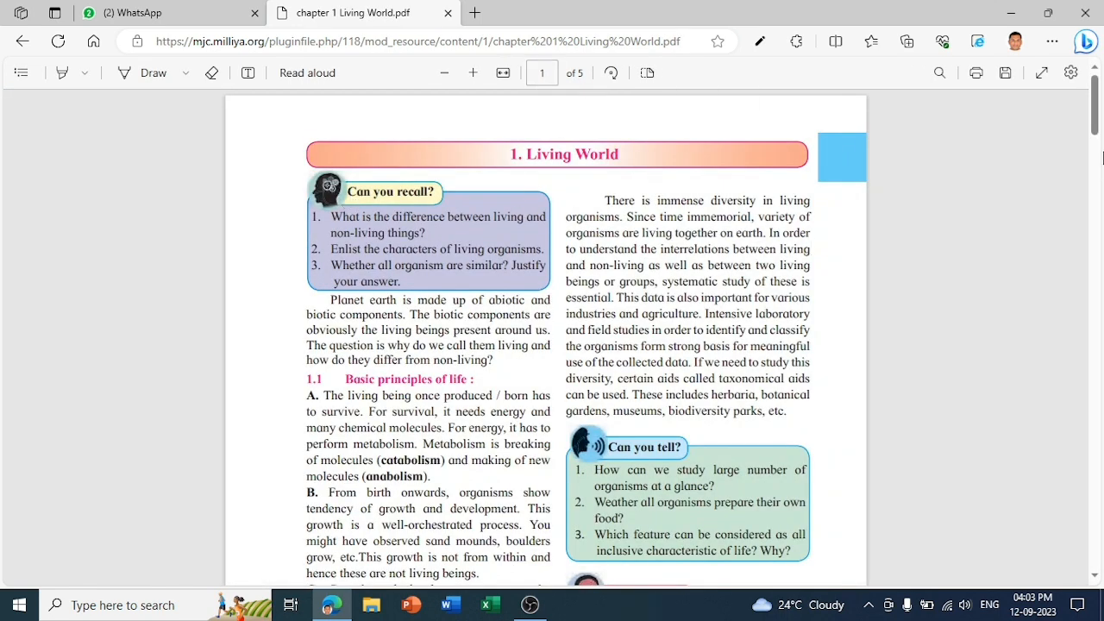
Step: Look through the chapter 1 Living World PDF and return to the Biology - I course page
drag(1097, 130, 1079, 198)
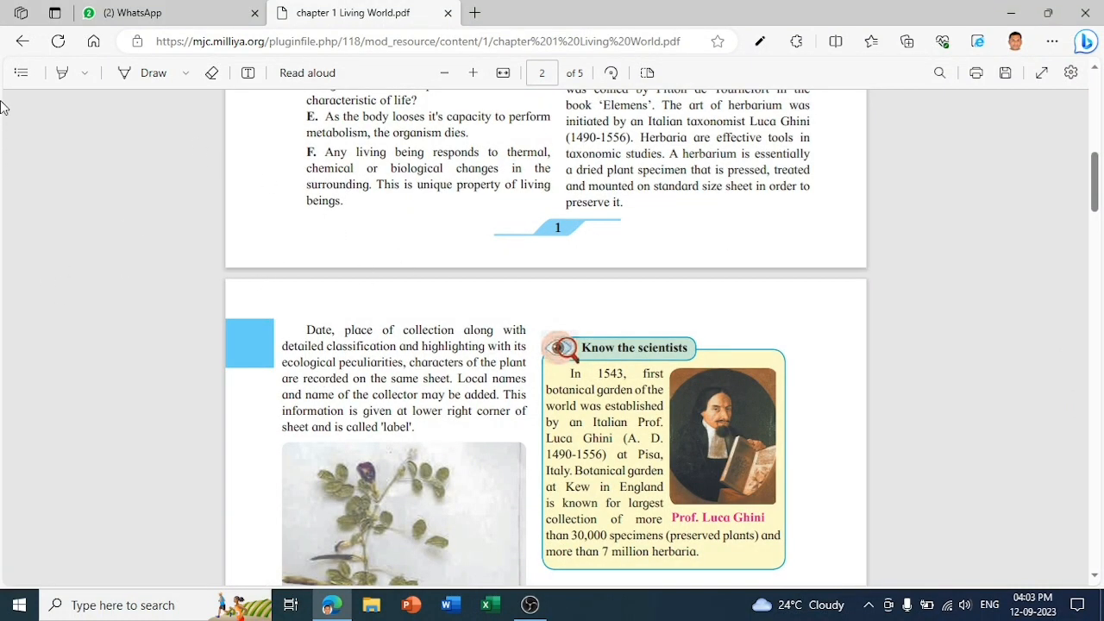
click(22, 48)
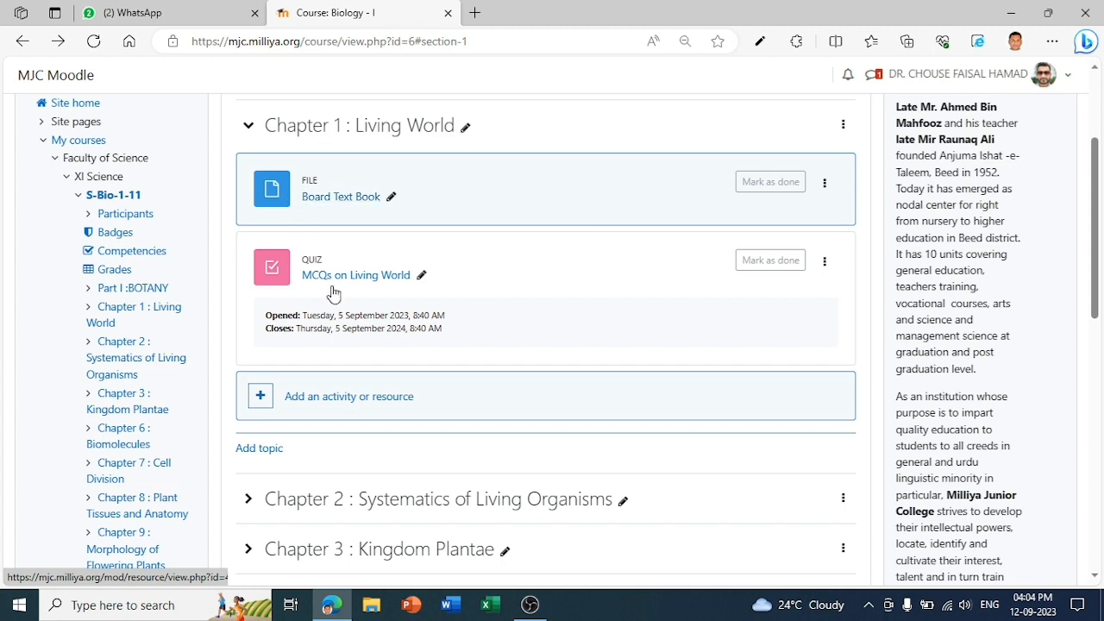
click(367, 611)
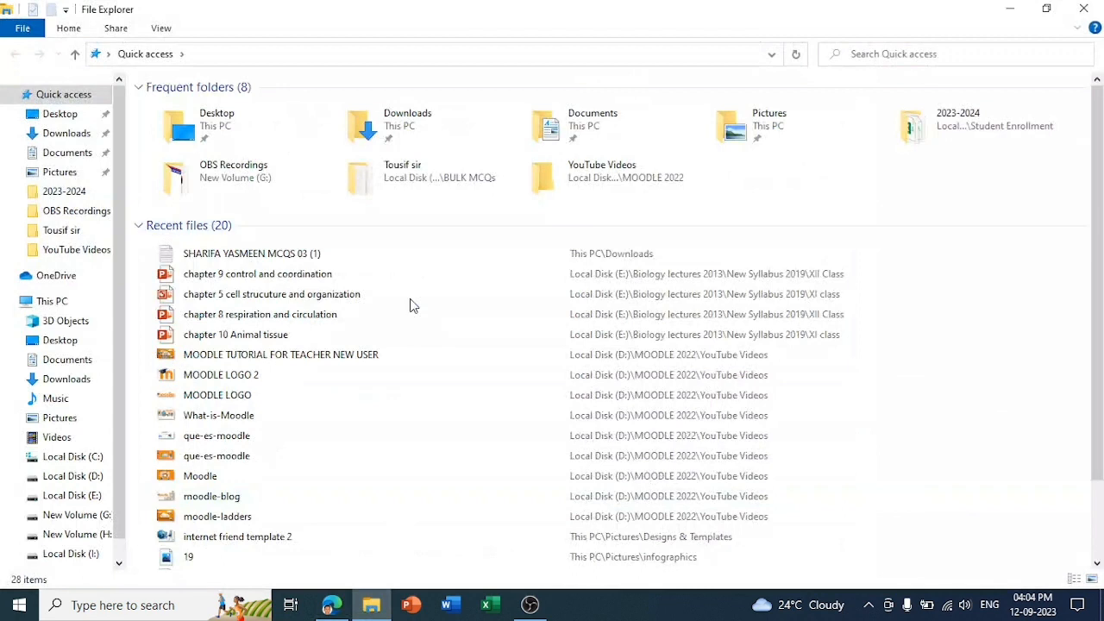
click(387, 611)
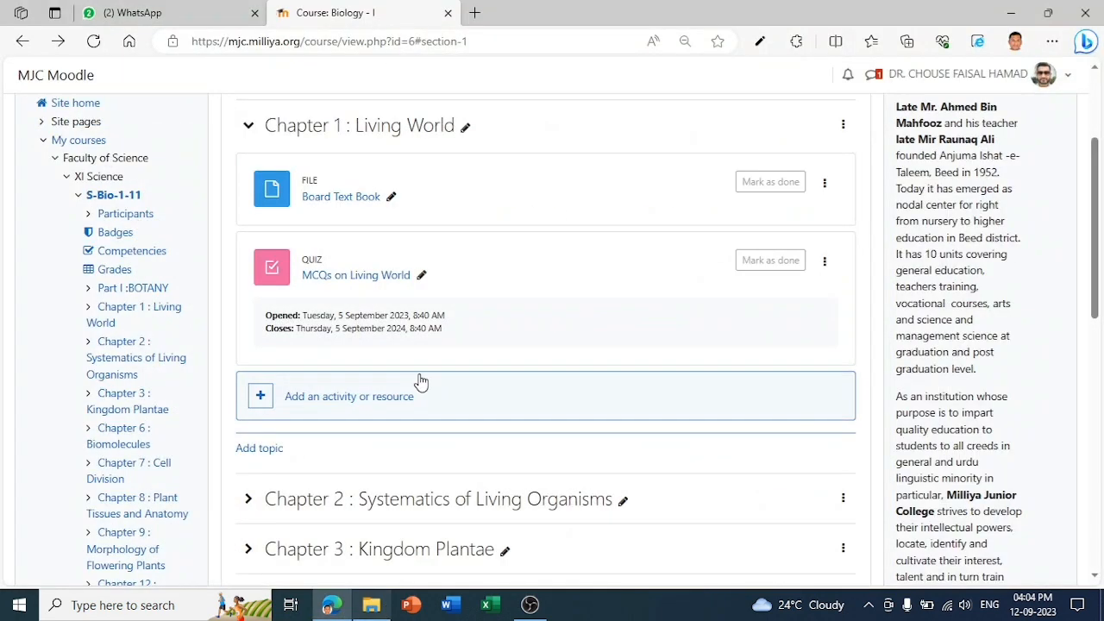
Step: Open the bookmarked pdf file splitter site from the Biology world favourites in a new browser tab
click(473, 13)
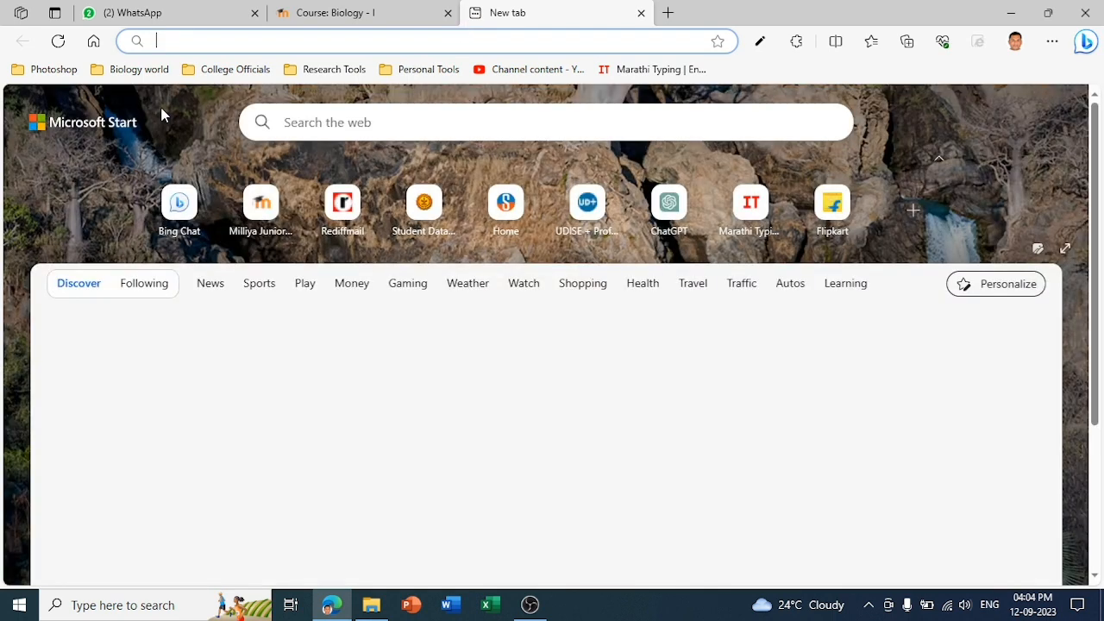
click(19, 75)
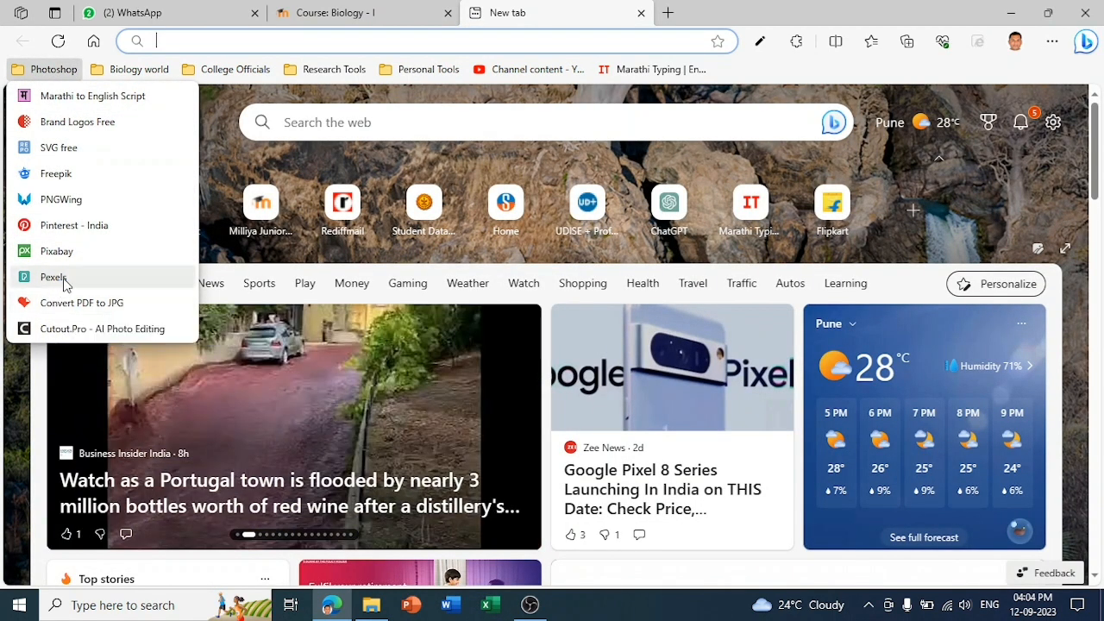
click(195, 73)
mouse_move(356, 69)
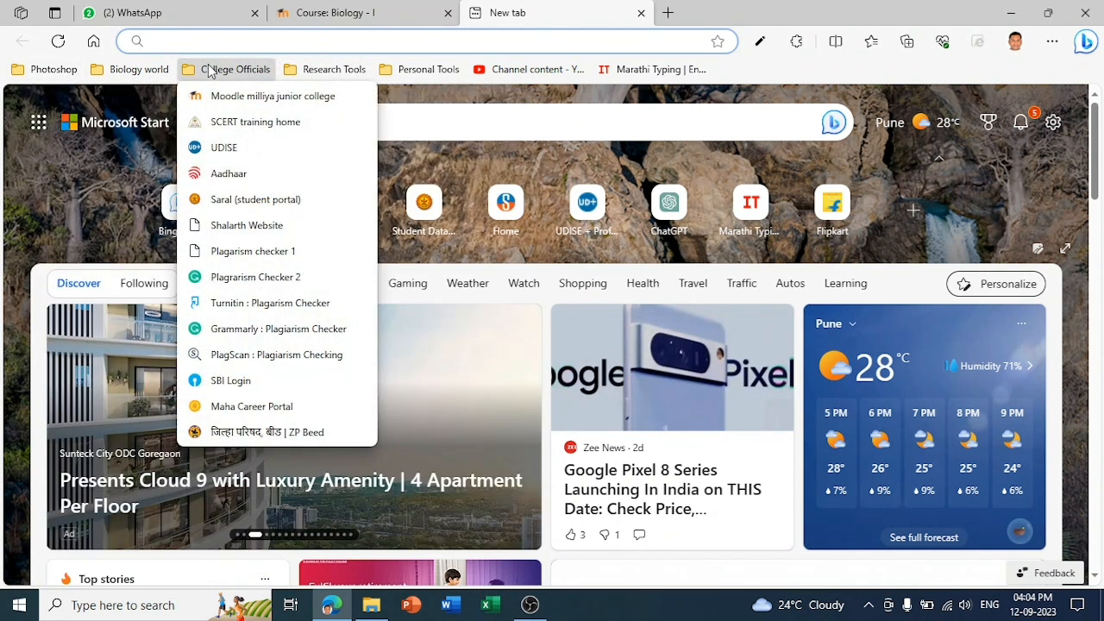
mouse_move(127, 73)
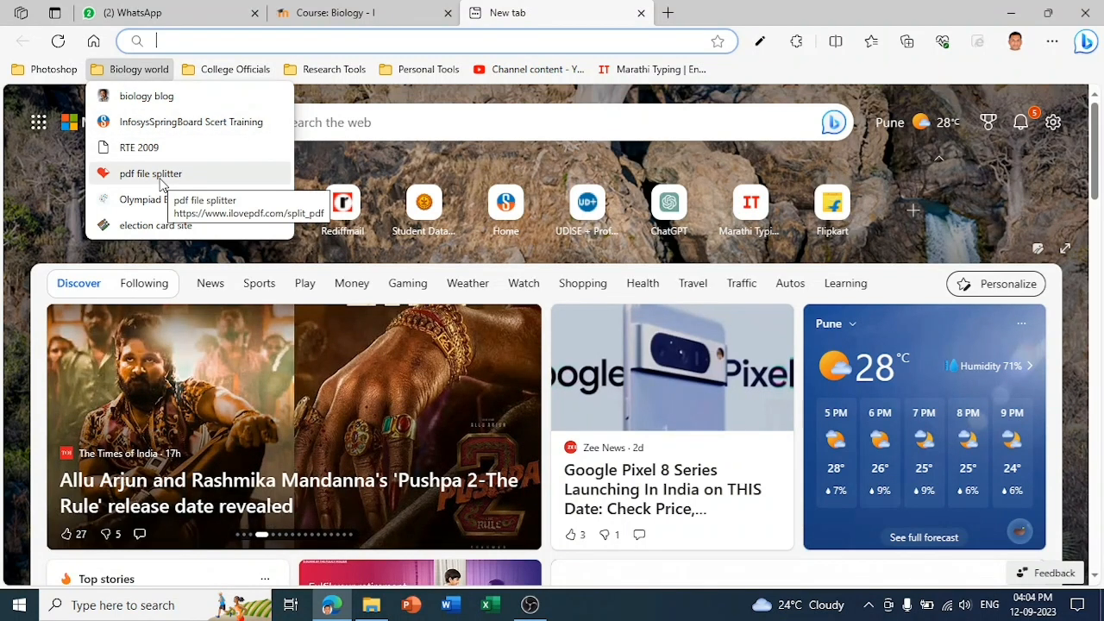
click(159, 179)
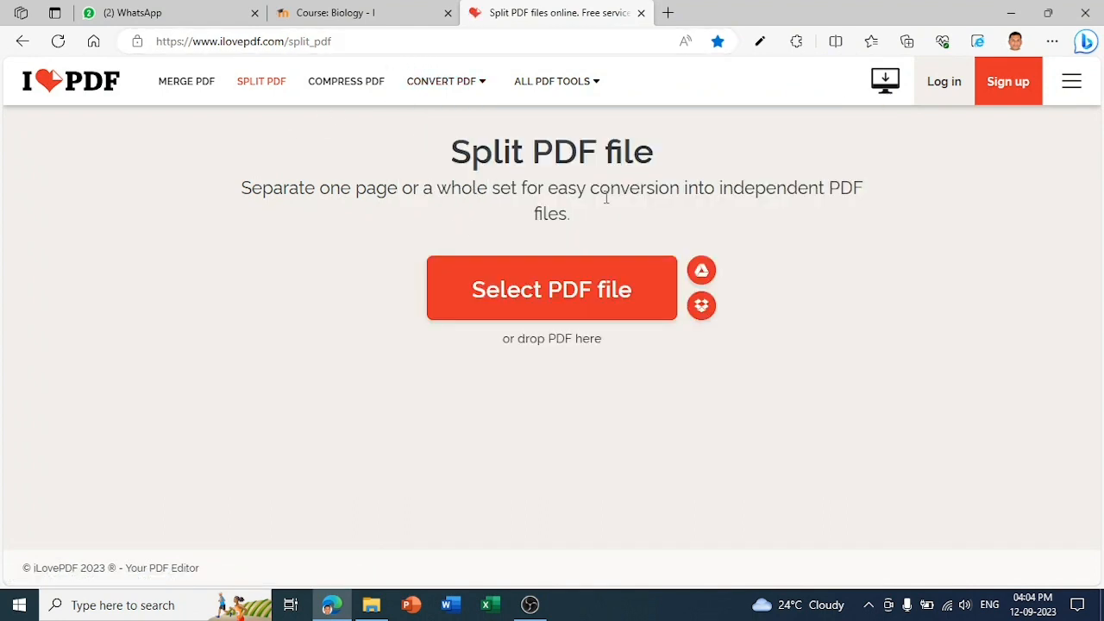
Step: Load "text book 11th class biology january 2020" from Biology lectures 2013 > New Syllabus 2019 on Local Disk (E:) for splitting
click(581, 302)
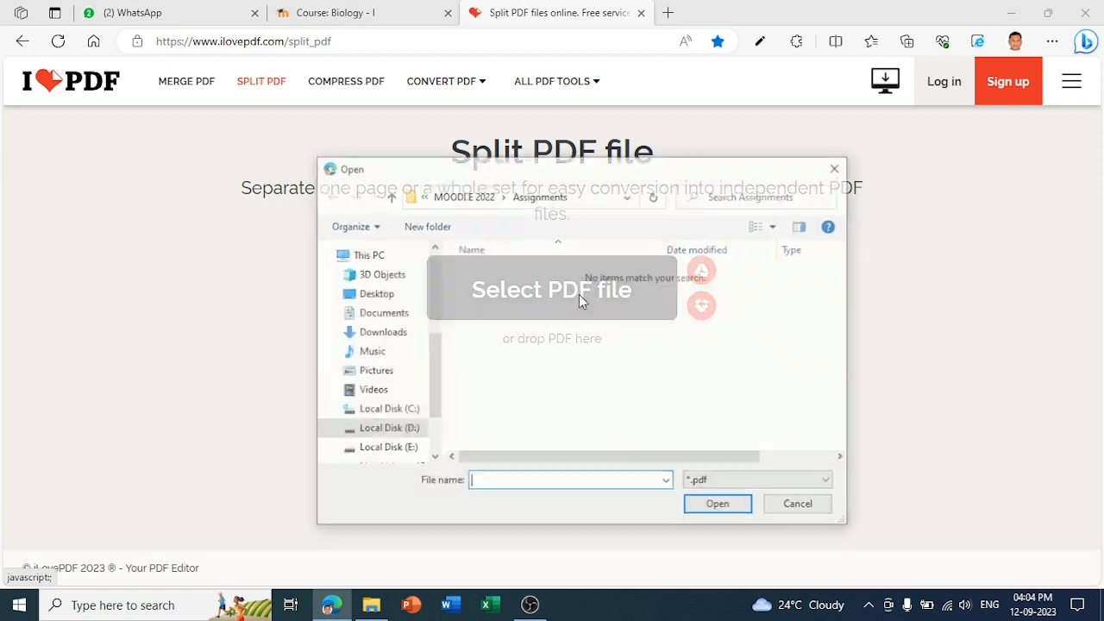
click(395, 450)
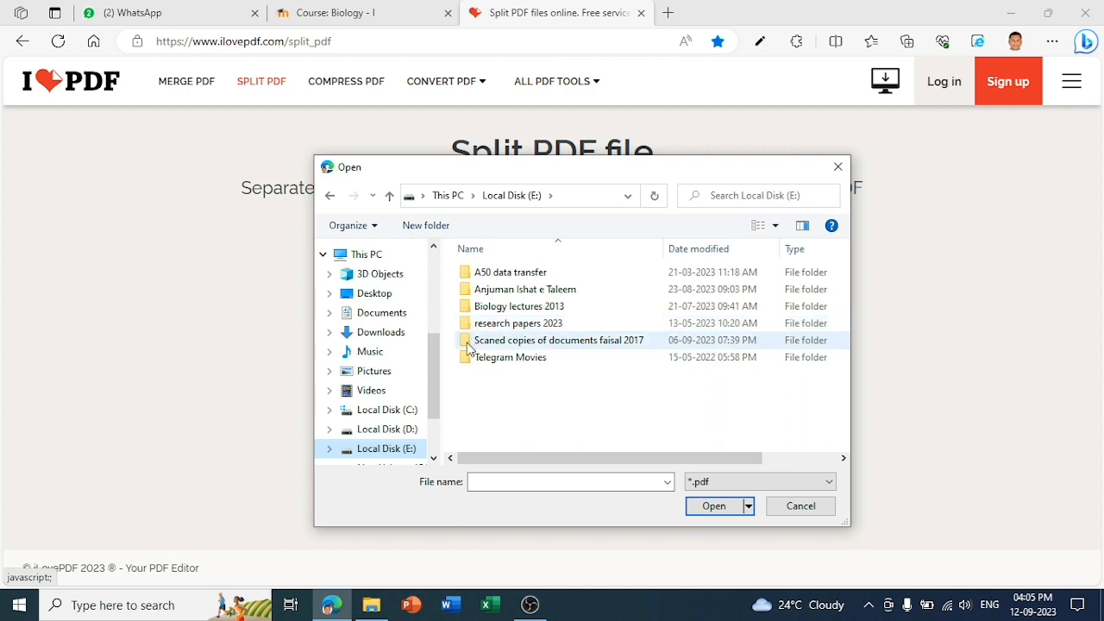
click(468, 308)
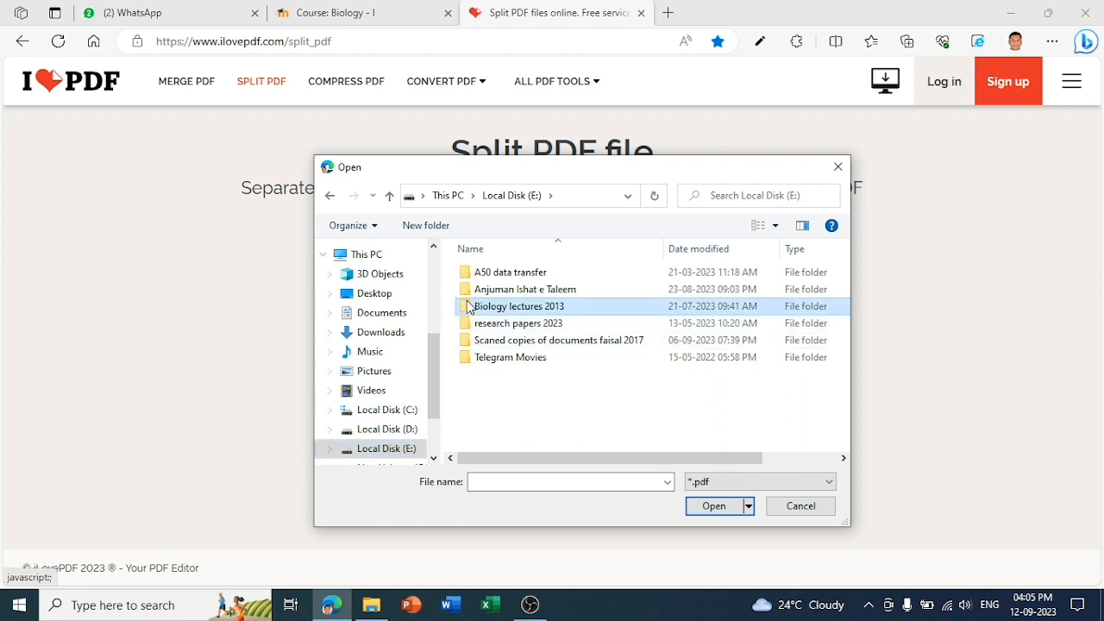
double_click(468, 308)
double_click(504, 391)
click(494, 347)
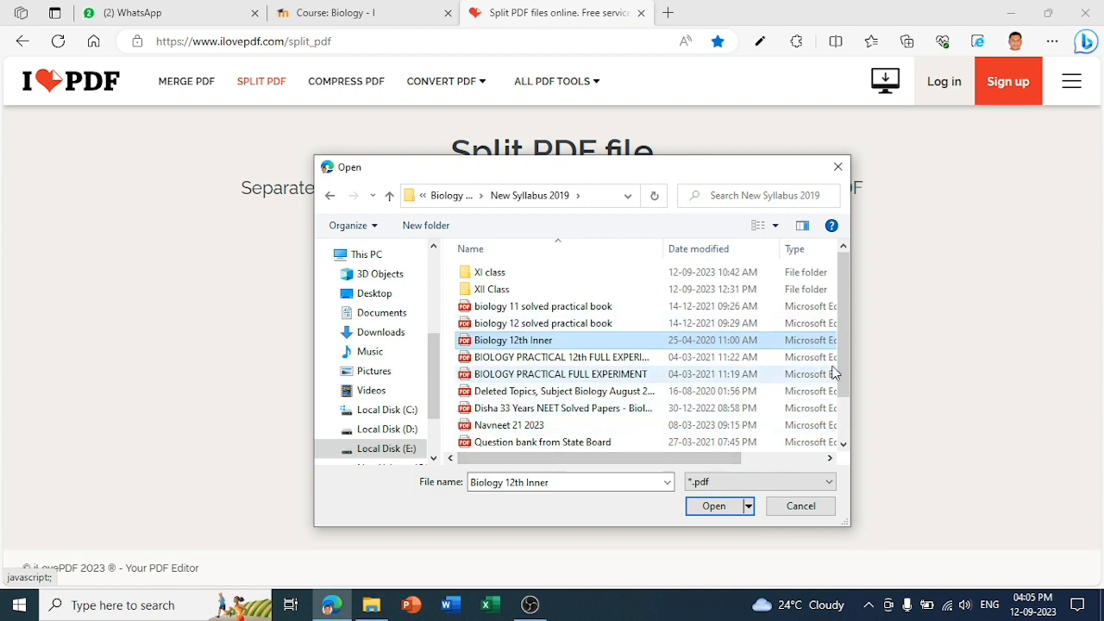
drag(845, 375, 848, 443)
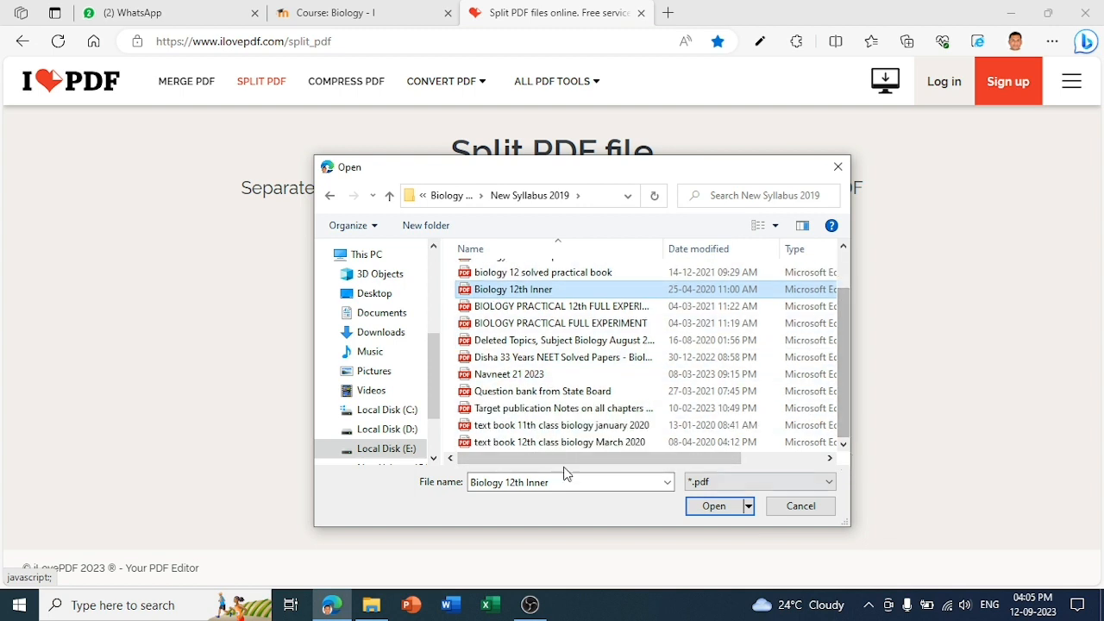
click(497, 426)
double_click(497, 426)
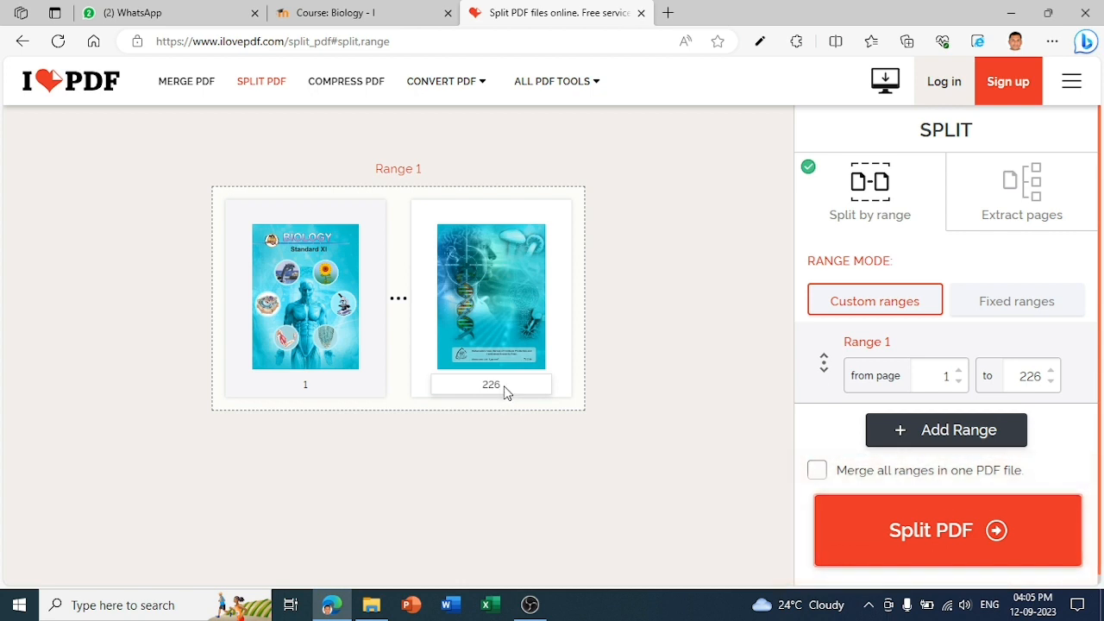
Step: Set Range 1 of the split to run from page 10 to page 18
click(963, 371)
click(962, 371)
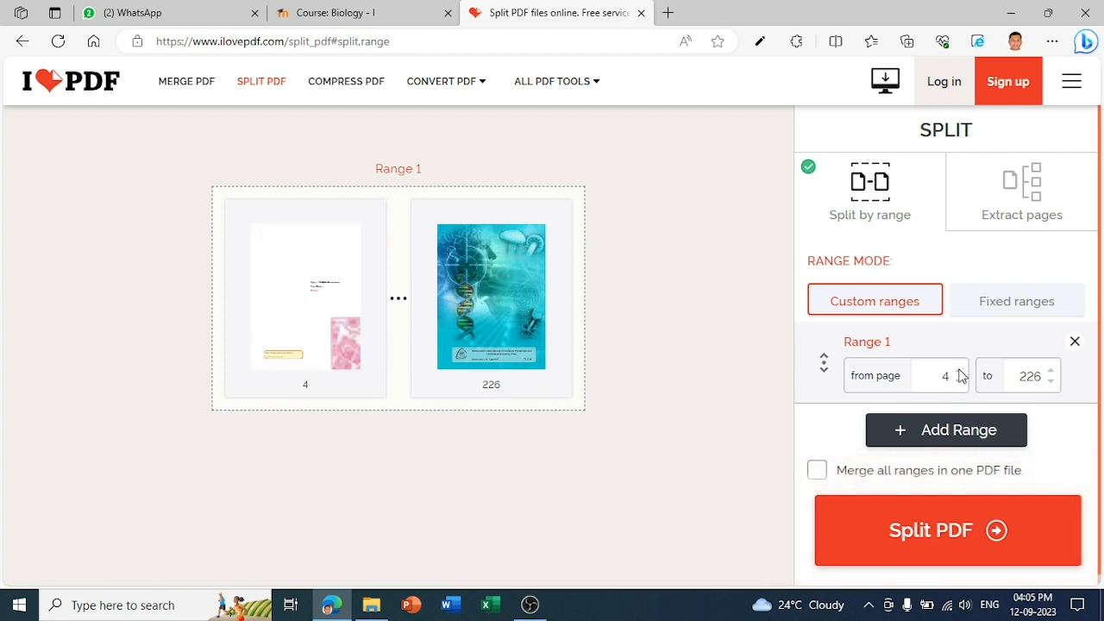
click(963, 371)
click(963, 371)
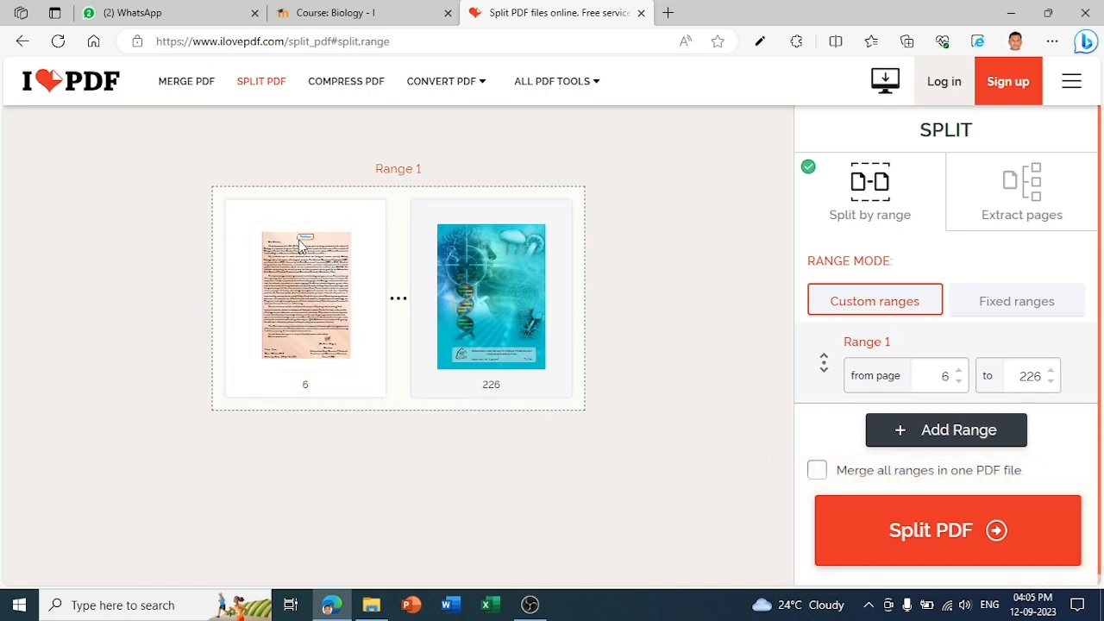
click(958, 371)
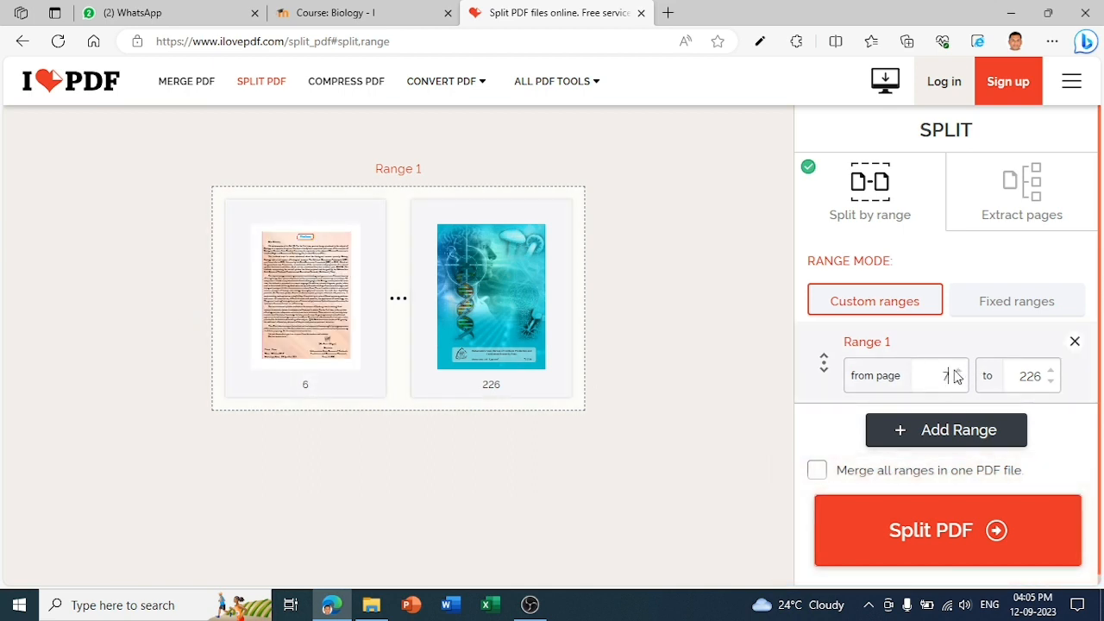
click(957, 371)
click(957, 371)
click(957, 371)
click(957, 371)
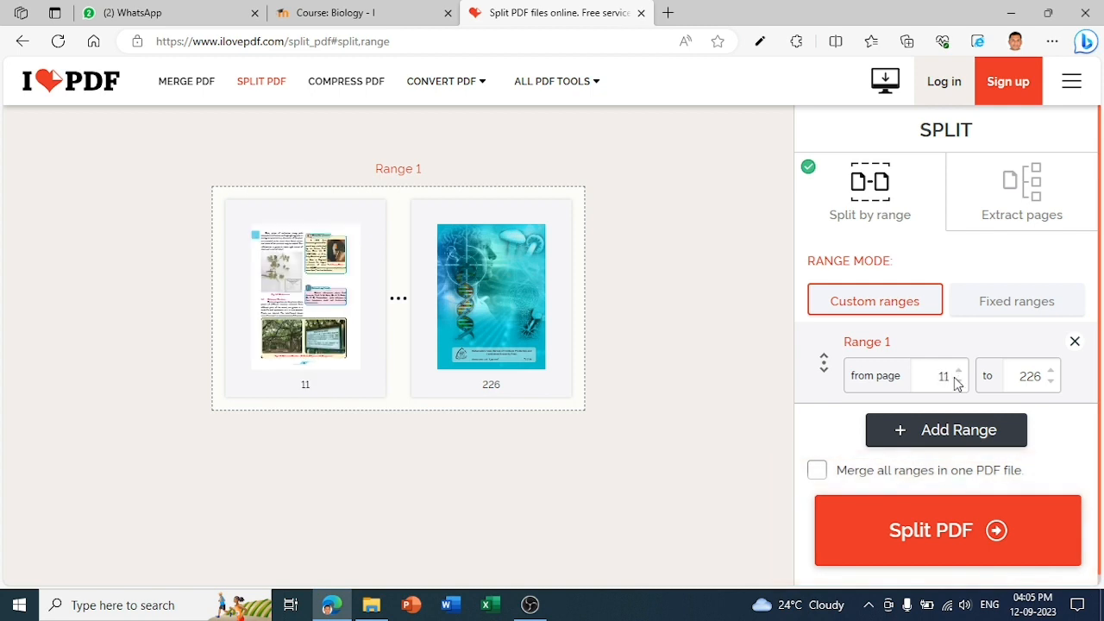
click(960, 382)
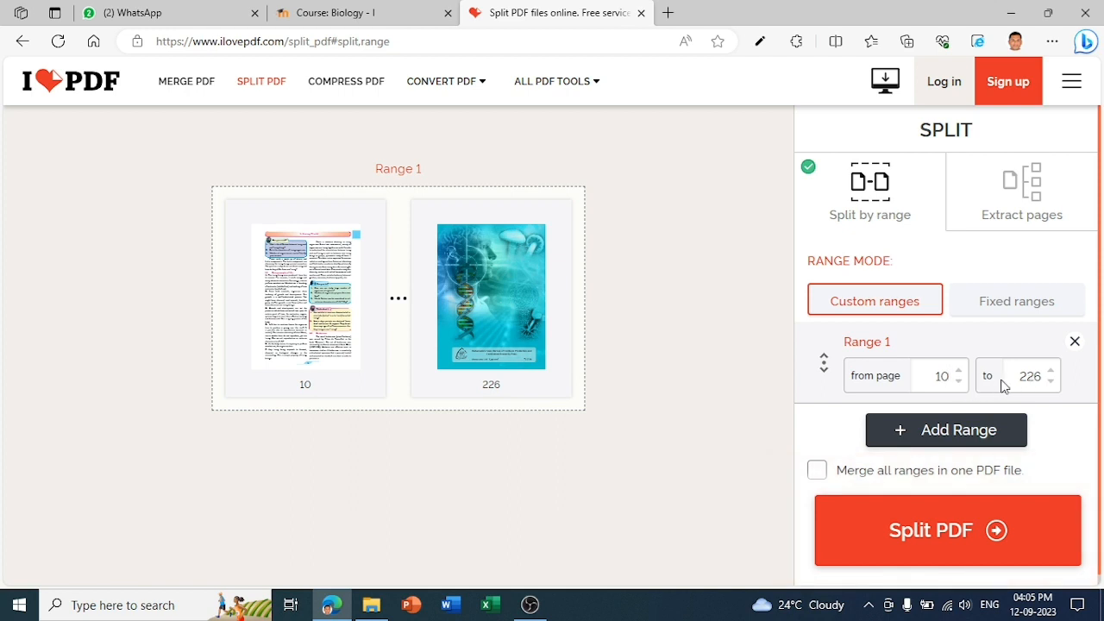
drag(1003, 380, 1067, 382)
text(18)
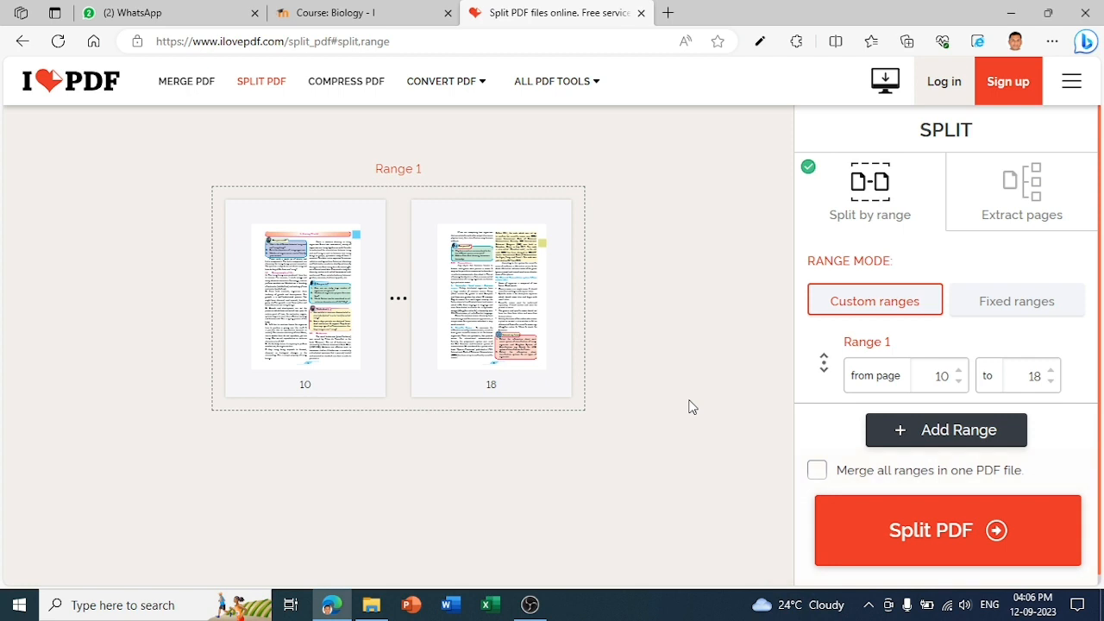
Step: Add a second range covering pages 19 to 30 and a third range covering pages 31 to 226
click(901, 431)
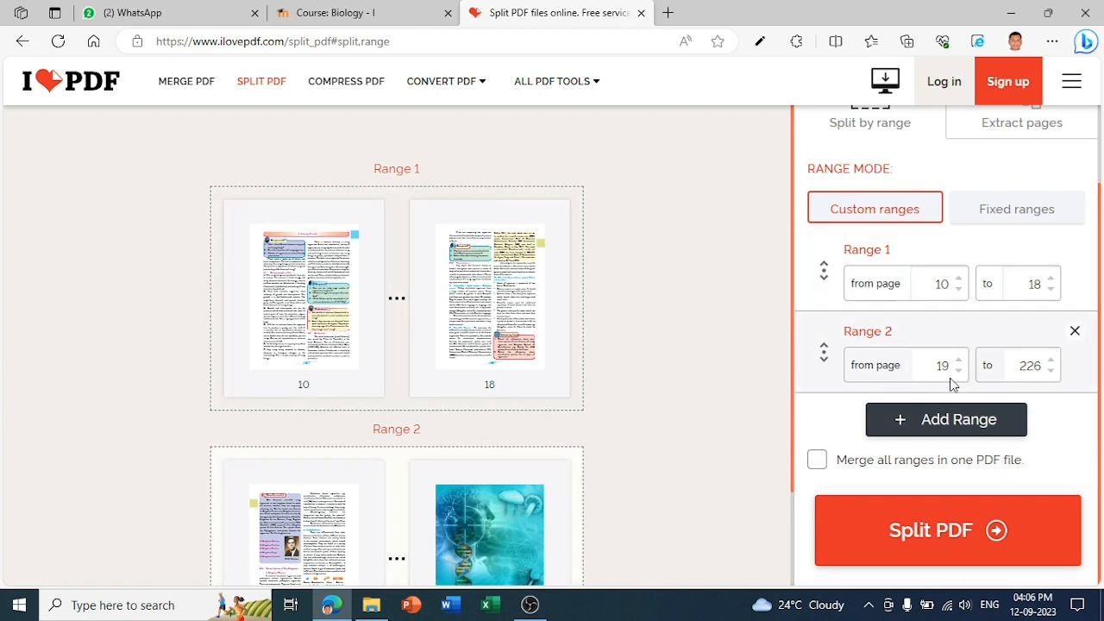
double_click(1043, 370)
text(30)
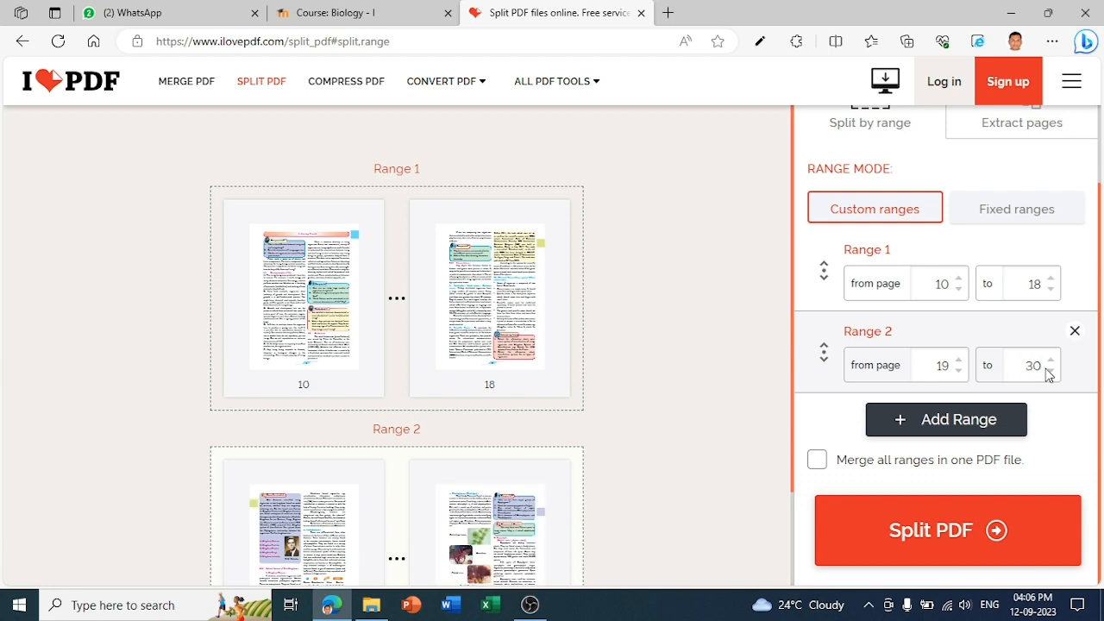
click(914, 422)
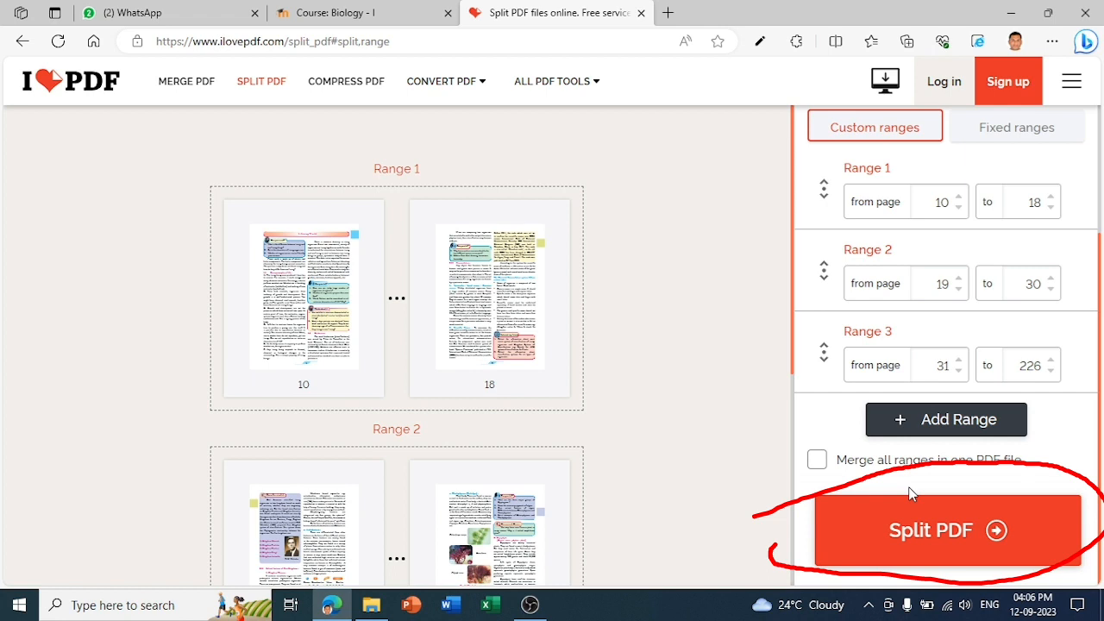
Step: Split the textbook PDF into the defined ranges and download the result
click(939, 531)
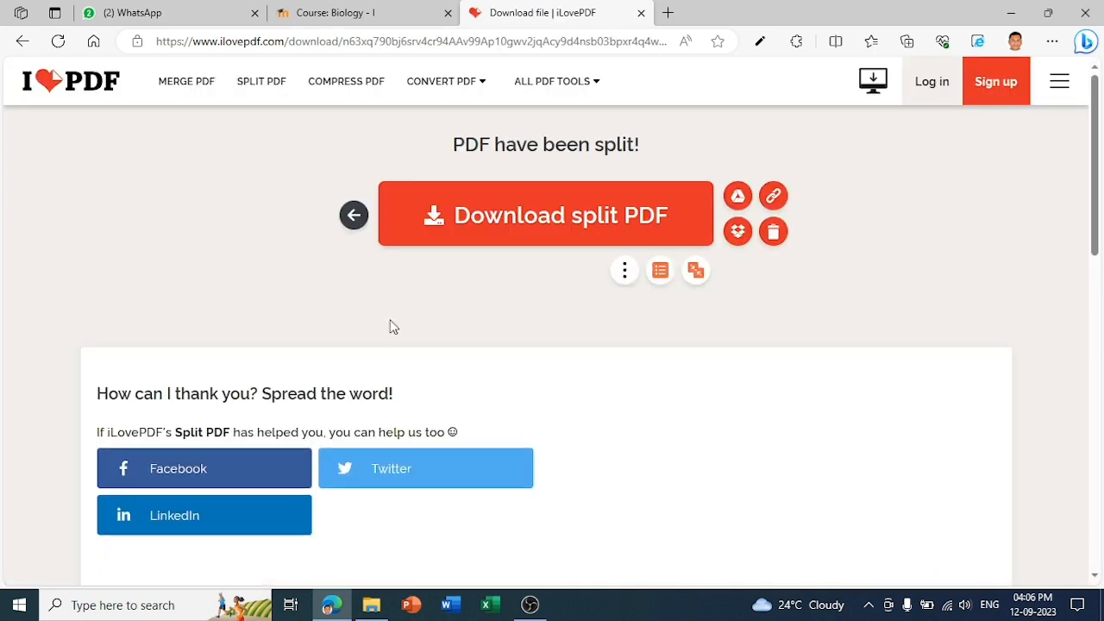
click(543, 217)
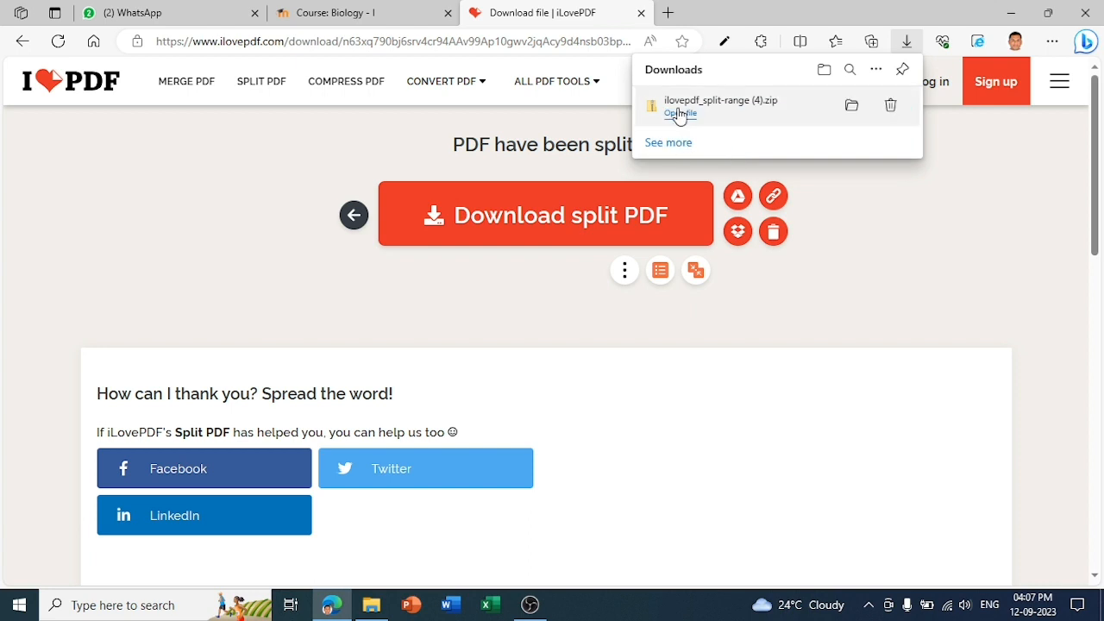
Step: Show the downloaded ilovepdf_split-range (4) archive in its folder and start extracting all its files
click(855, 108)
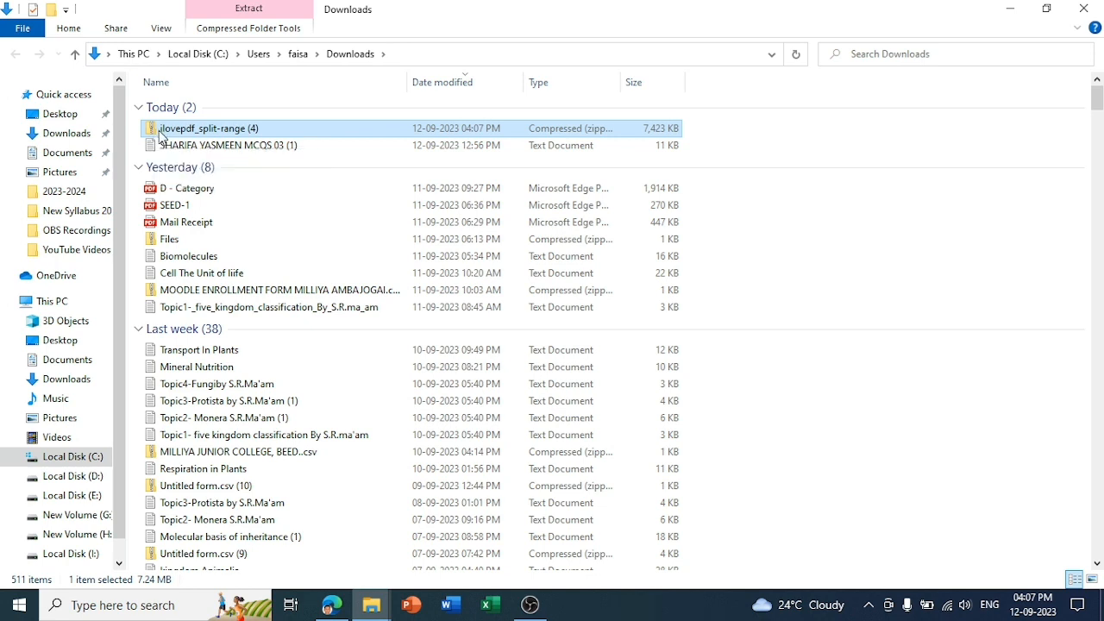
right_click(159, 134)
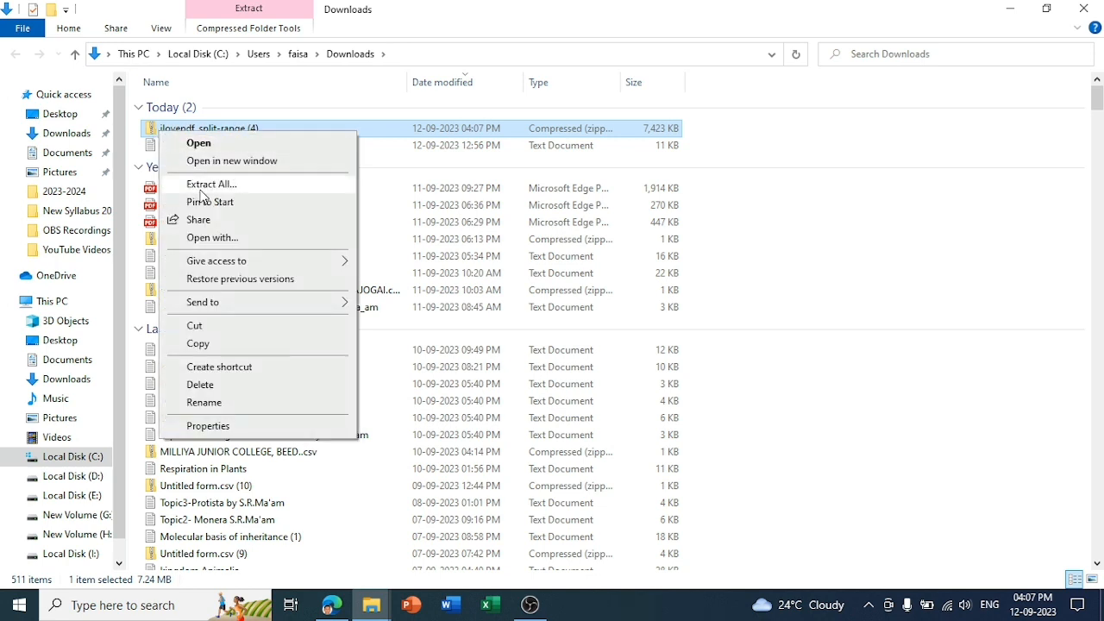
click(207, 186)
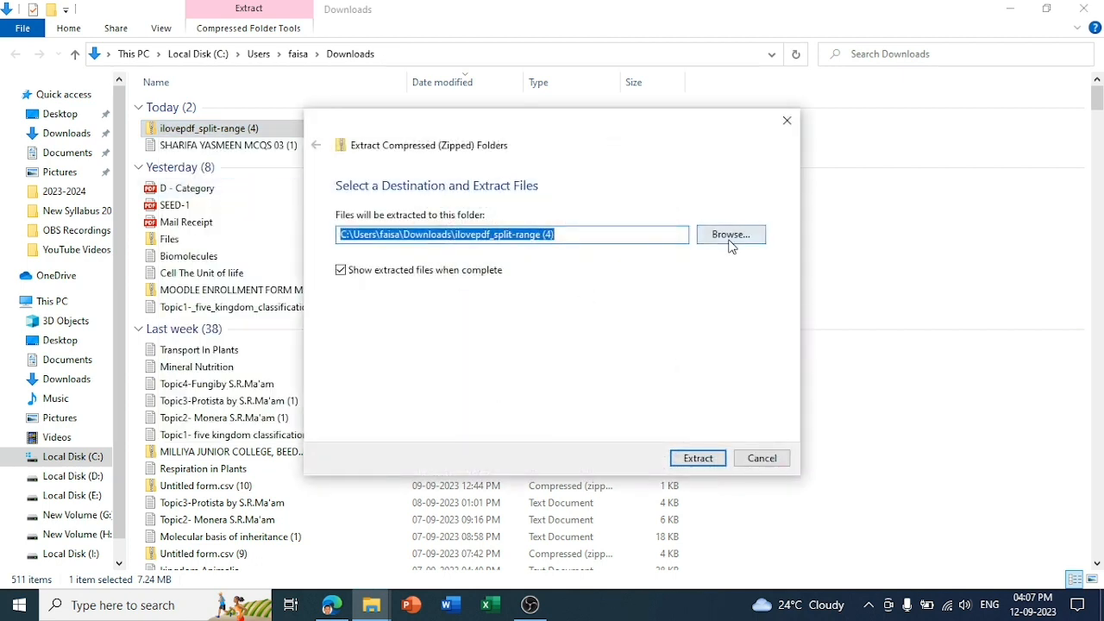
Step: Browse to the MOODLE 2022 folder on Local Disk (D:) as the extraction location
click(730, 234)
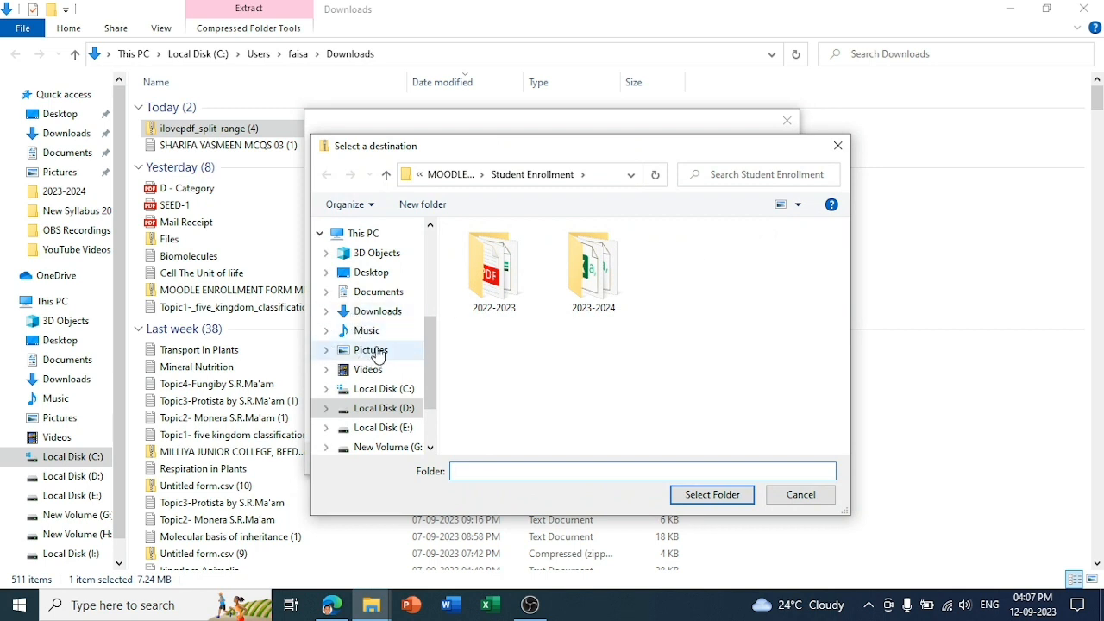
click(377, 410)
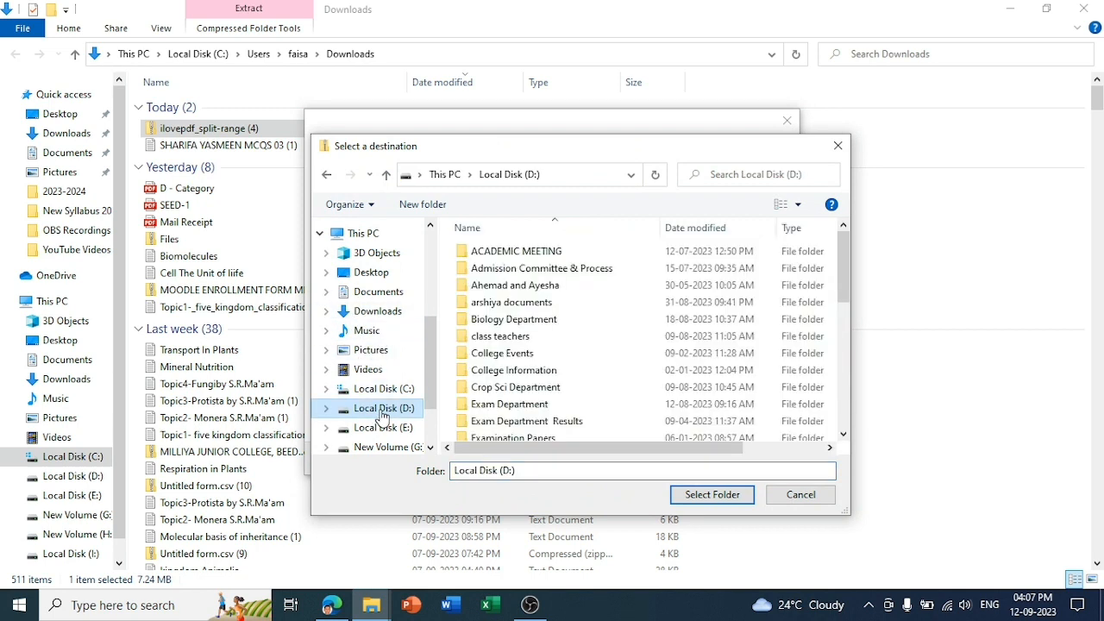
click(515, 420)
key(m)
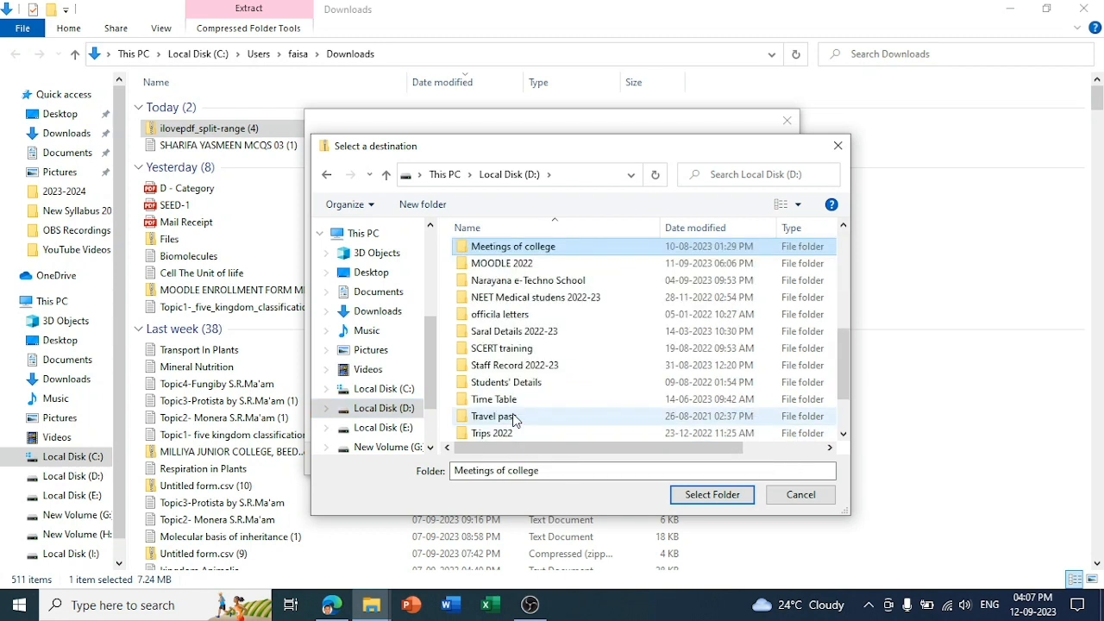
key(m)
key(Return)
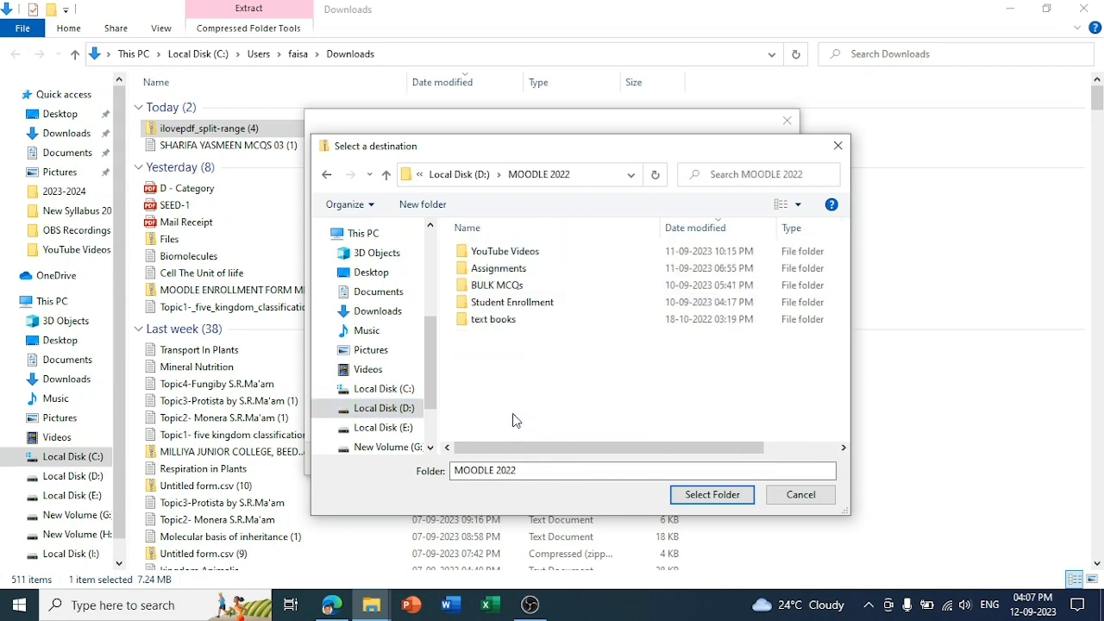
click(489, 324)
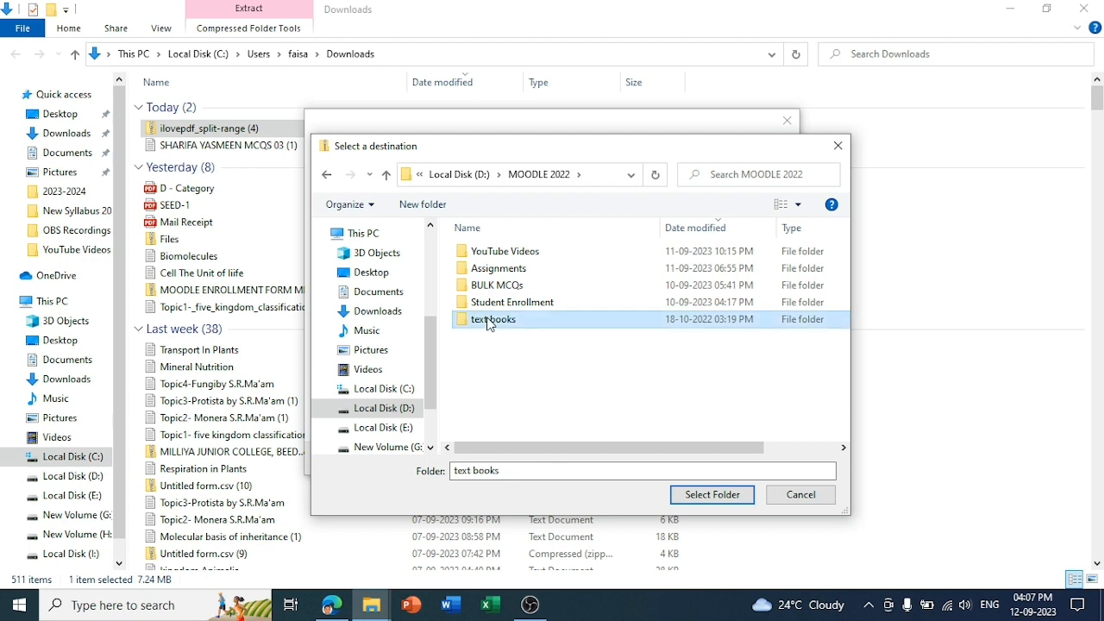
Step: Create a folder named "board text" in MOODLE 2022 and extract the archive's files into it
click(409, 207)
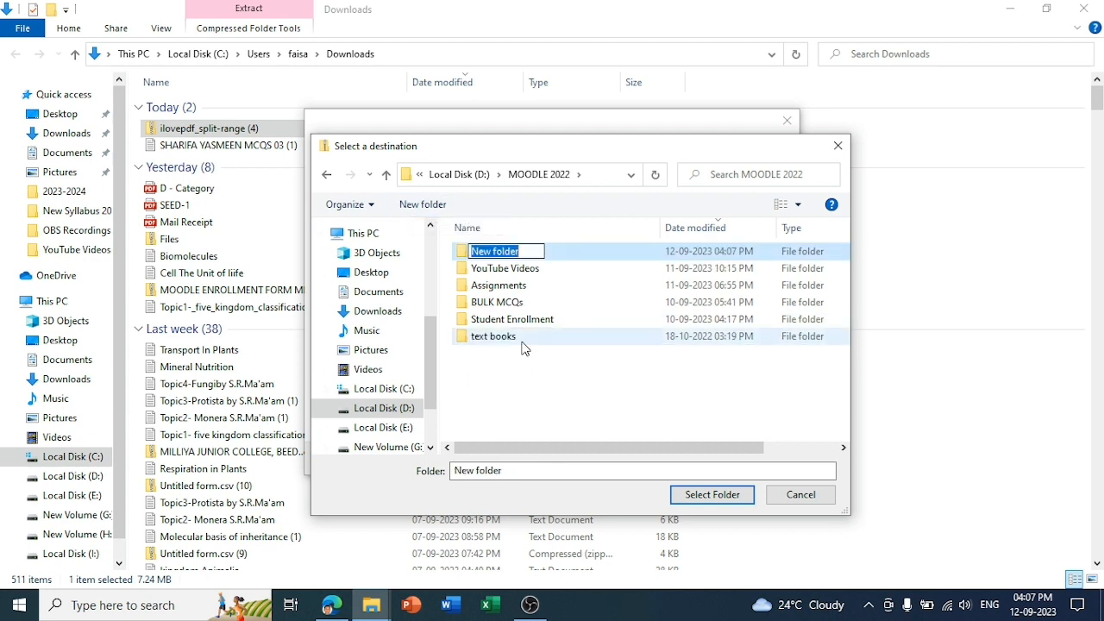
text(board)
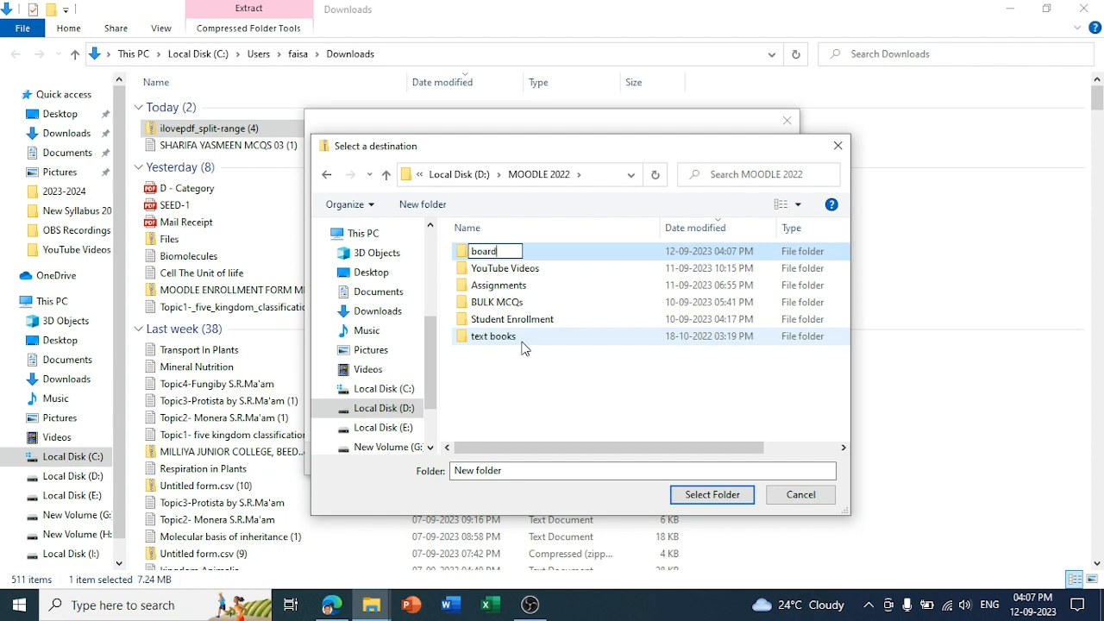
text( test)
text(t)
key(BackSpace)
key(BackSpace)
text(xt)
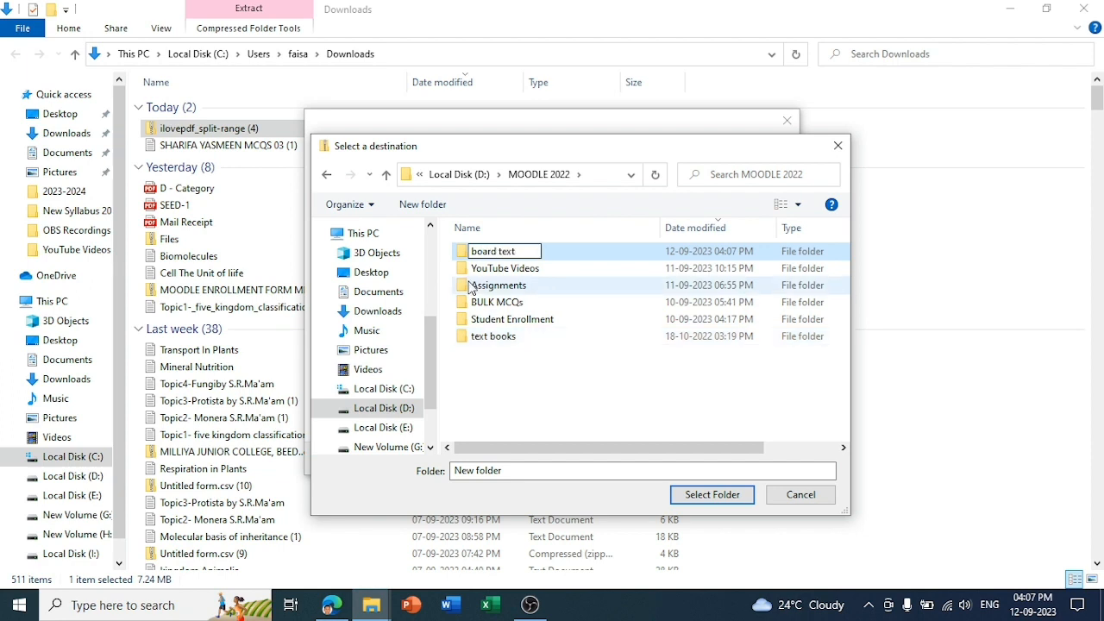
key(Return)
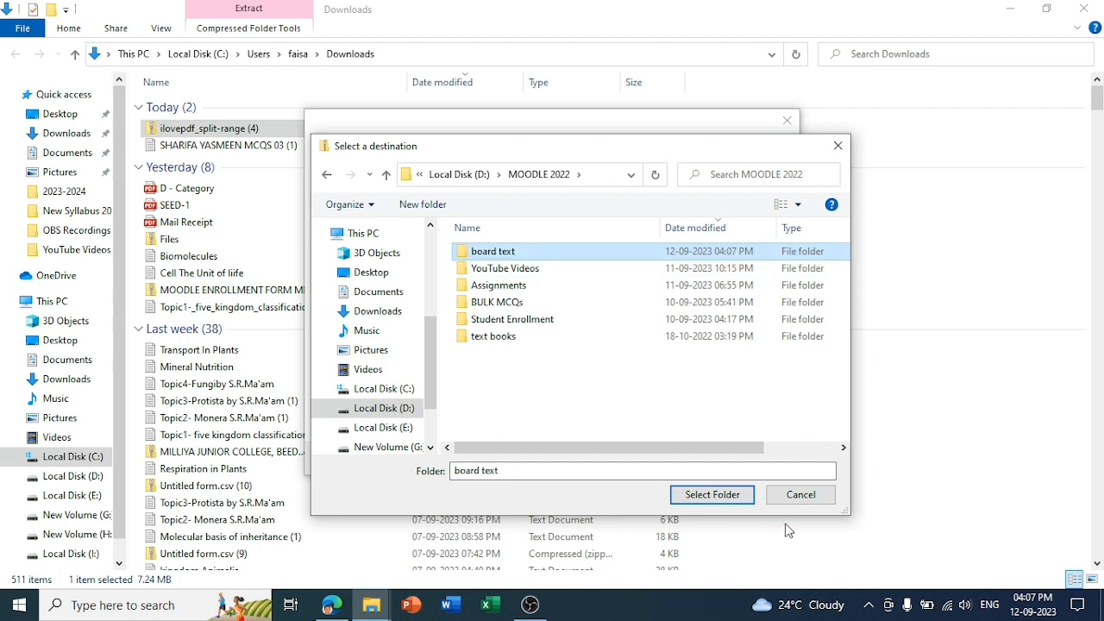
click(732, 499)
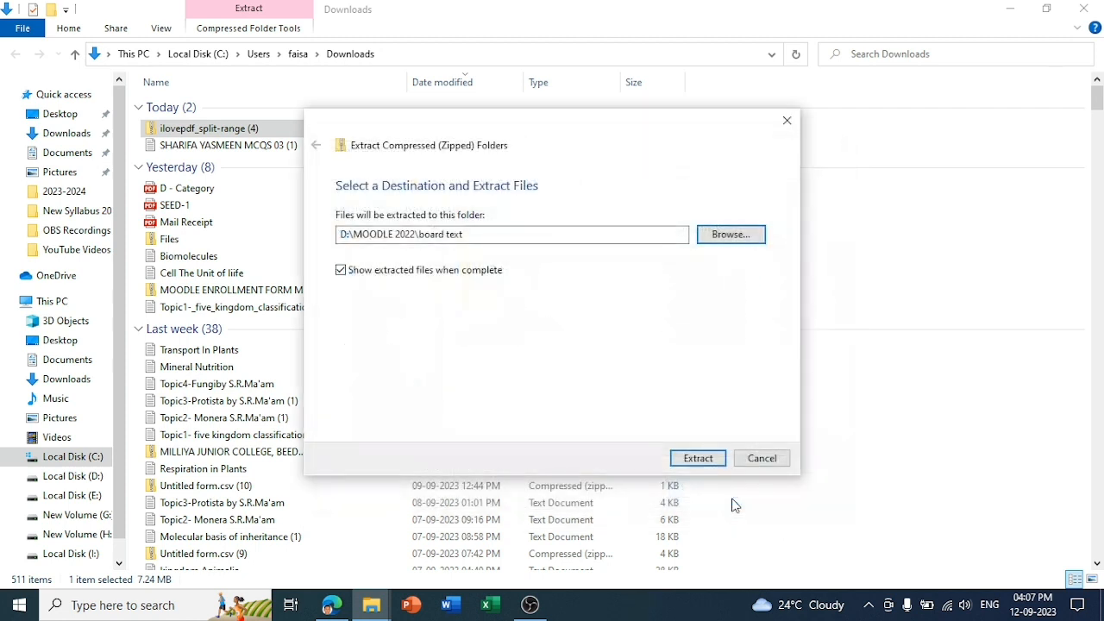
click(699, 460)
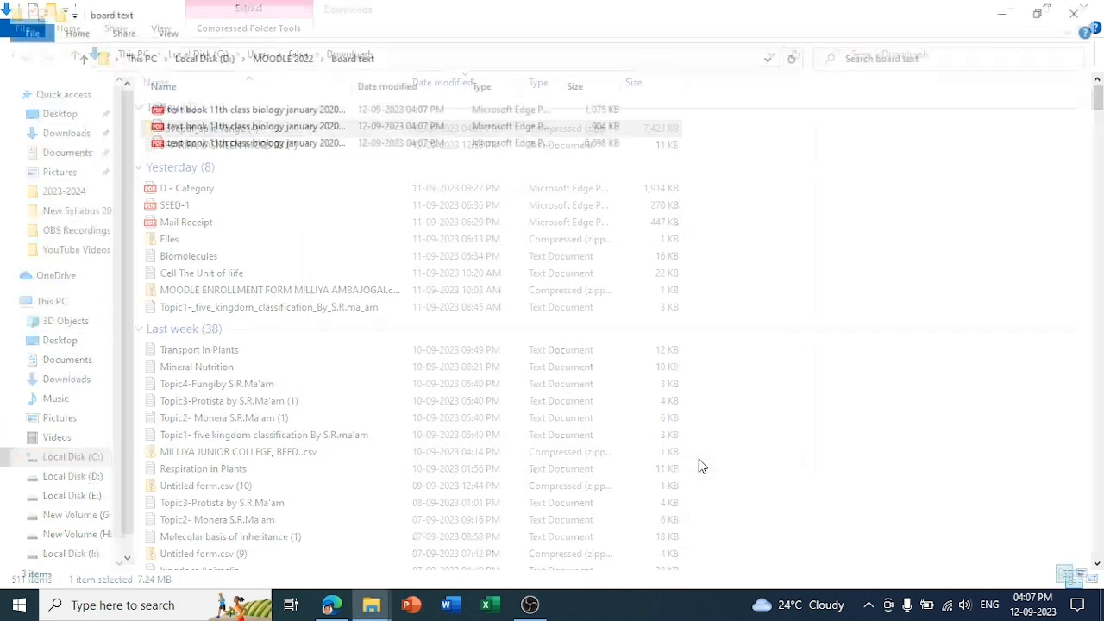
Step: Rename the first extracted textbook PDF as "chapter 1"
click(151, 111)
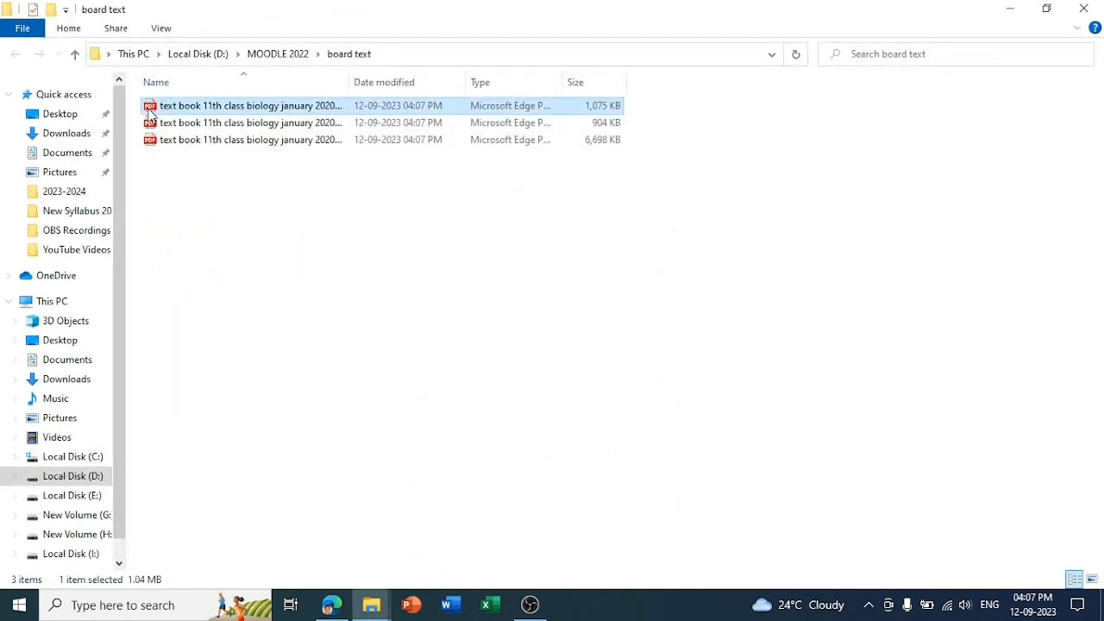
click(252, 108)
text(chpater)
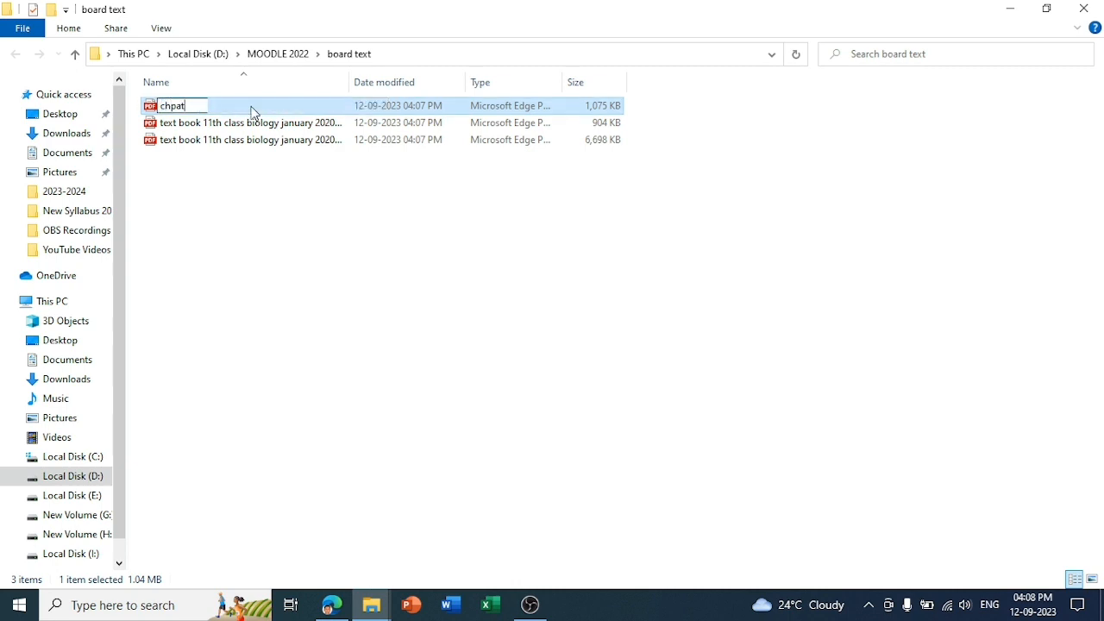
key(BackSpace)
key(BackSpace)
key(BackSpace)
key(BackSpace)
text(apter 1)
Step: Rename the second extracted textbook PDF as "chapter 2"
click(253, 128)
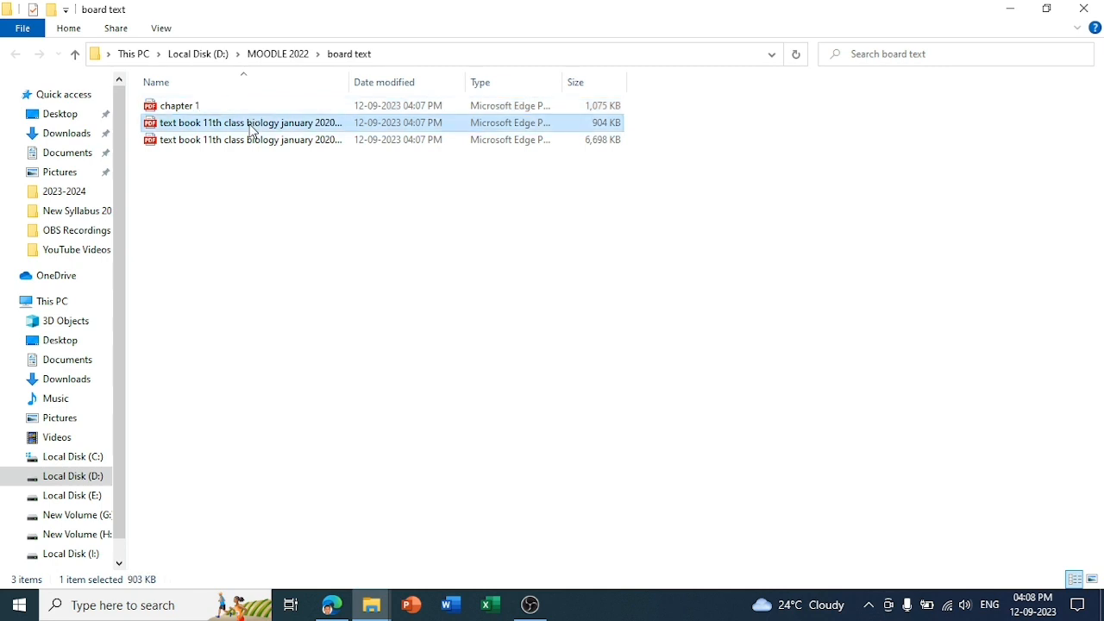
key(F2)
text(cha)
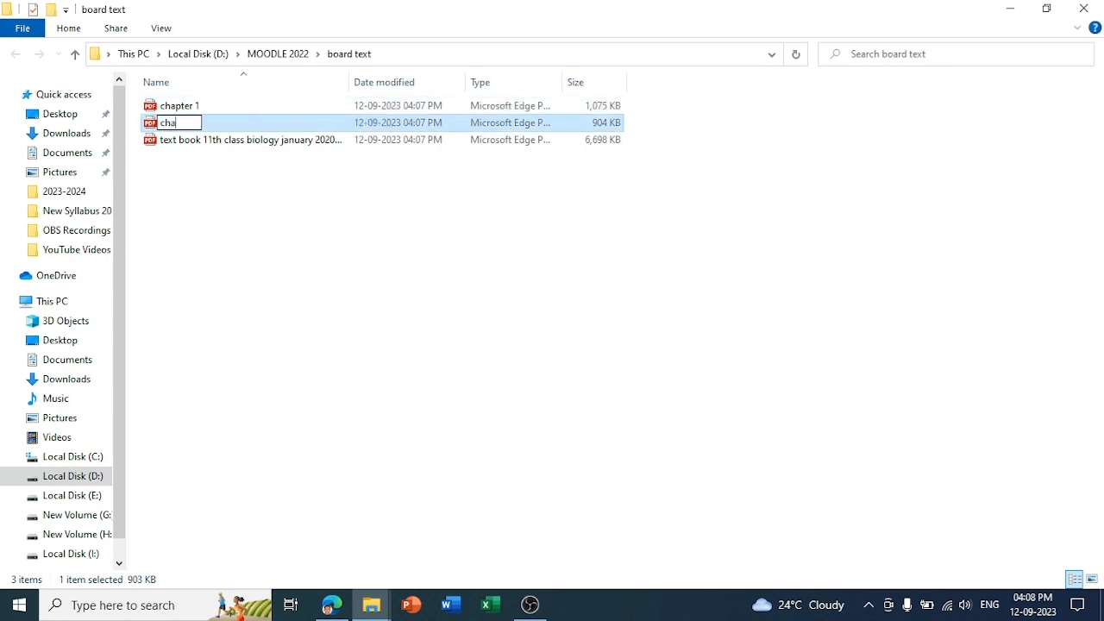
text(pter 2)
Step: Rename the third extracted textbook PDF as "chapter 3"
click(242, 141)
key(F2)
text(chapter 3)
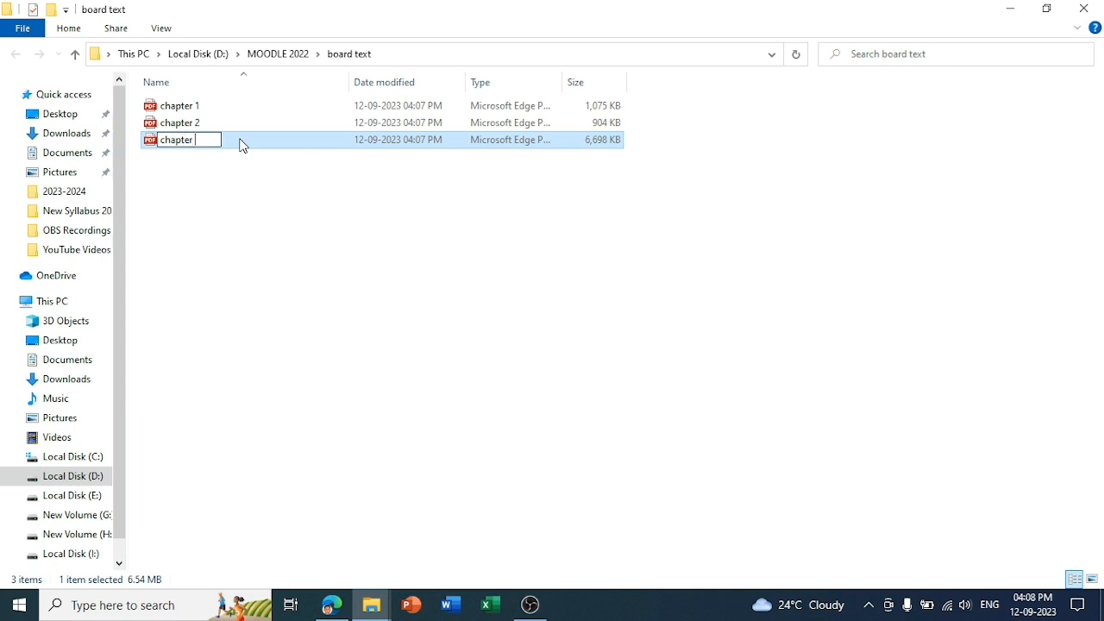
click(242, 204)
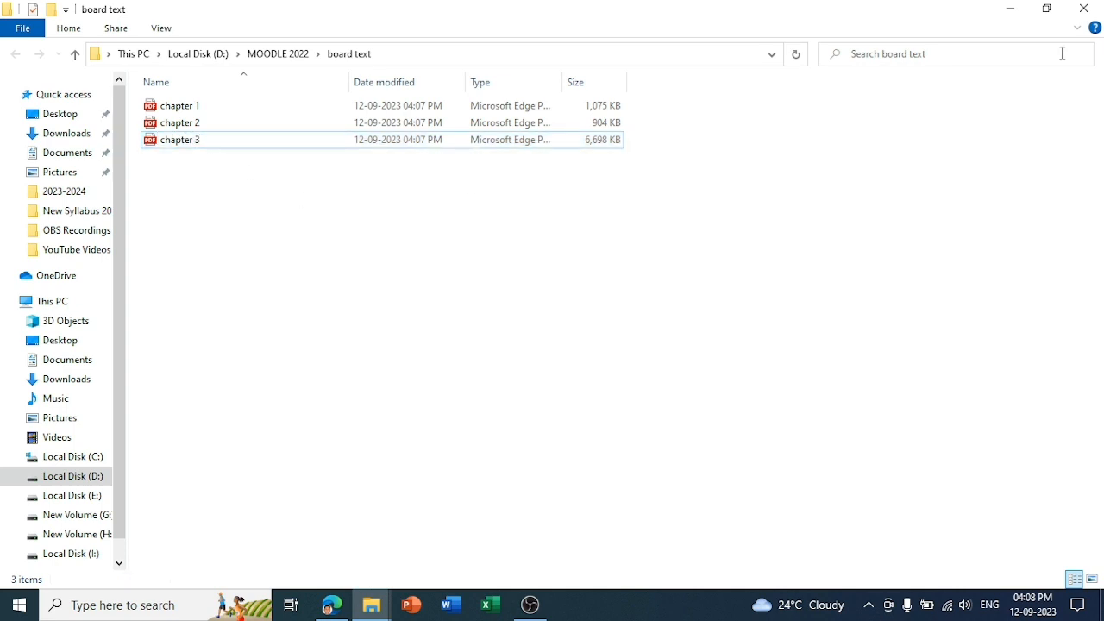
Step: Close both folder windows and return to the Chapter 1 : Living World topic on the Biology - I course page
click(1085, 9)
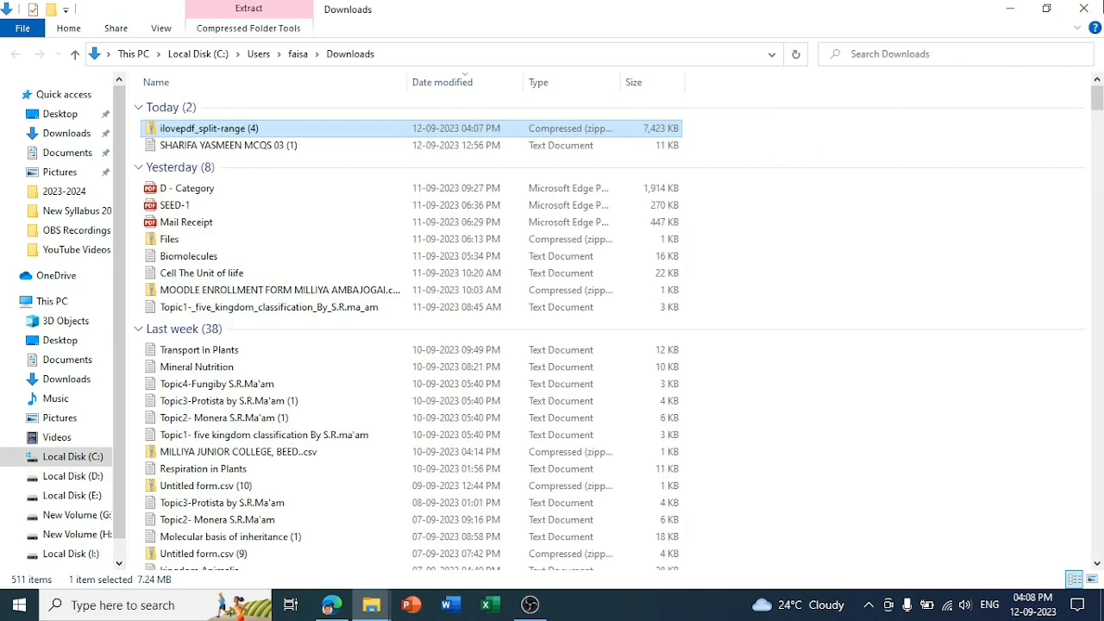
click(1084, 10)
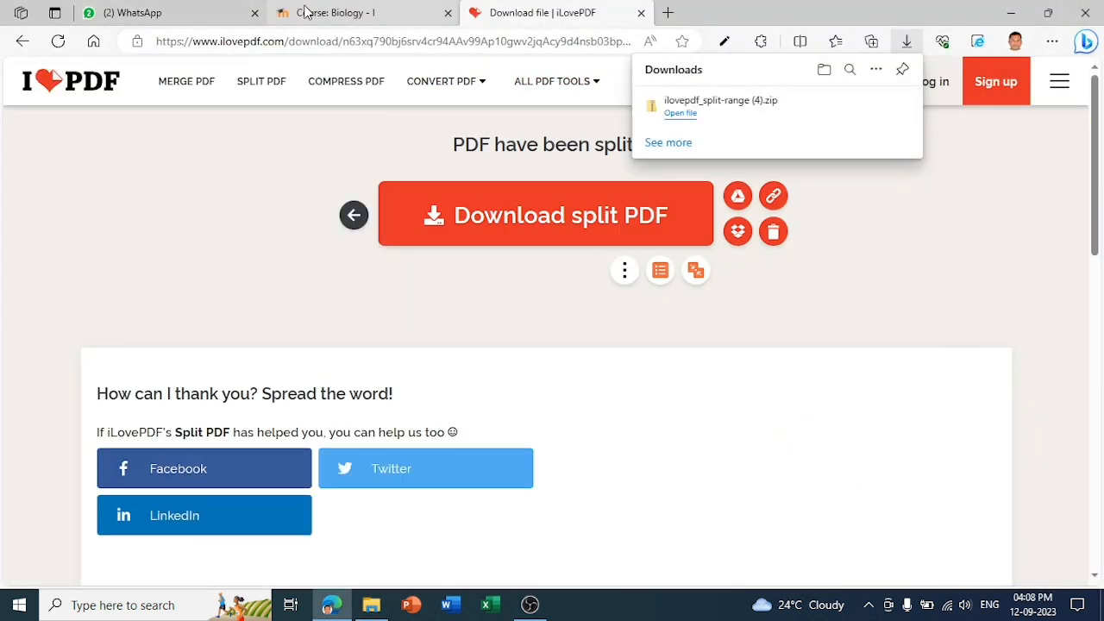
click(306, 12)
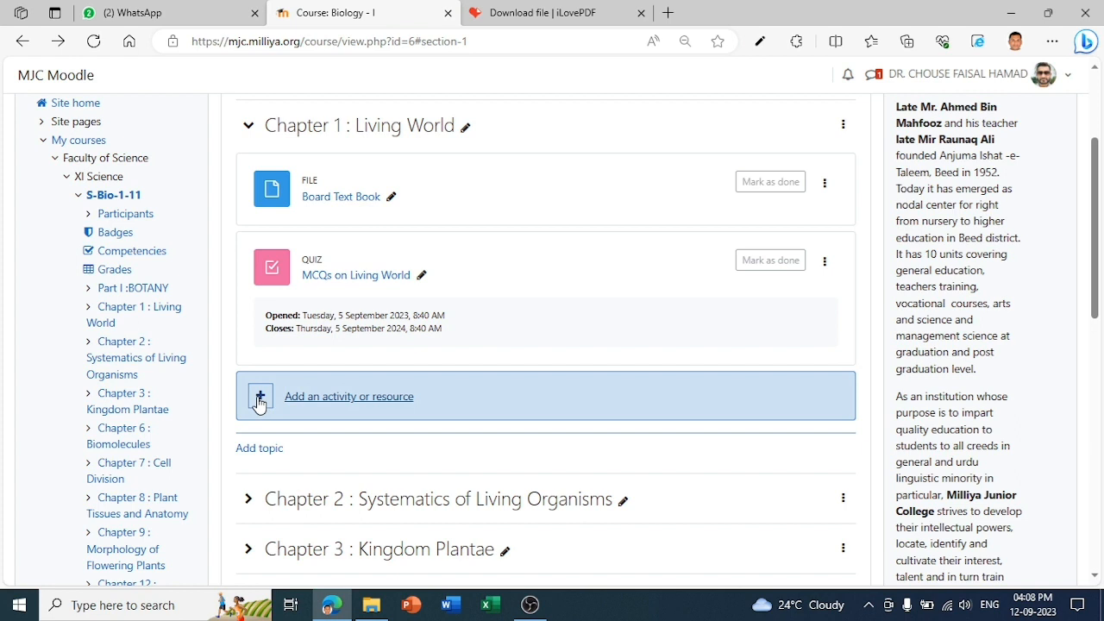
click(250, 125)
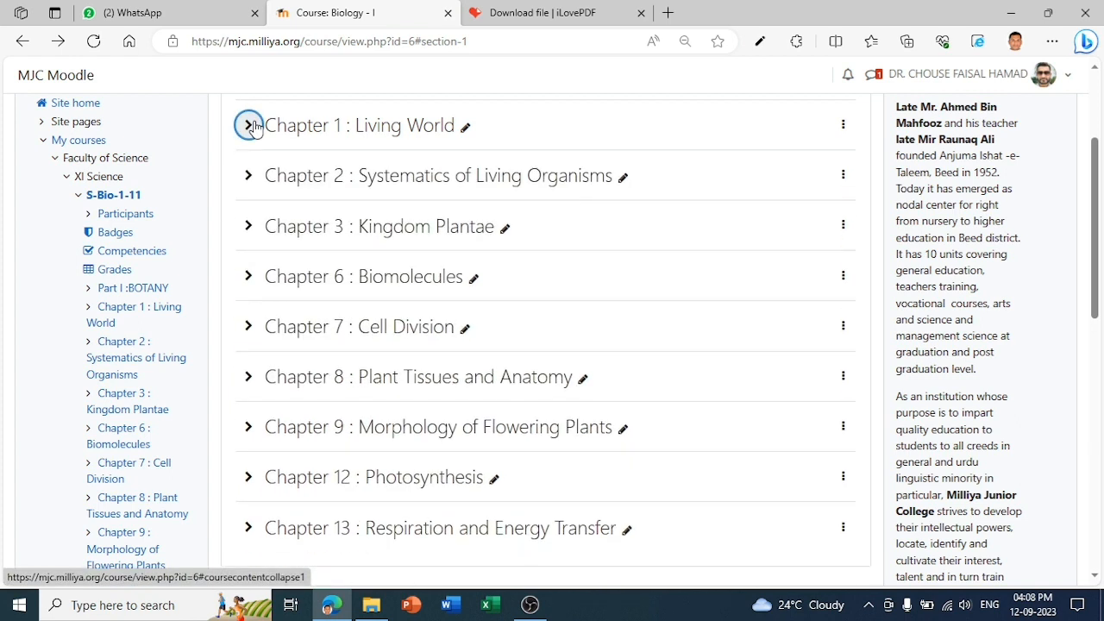
click(249, 125)
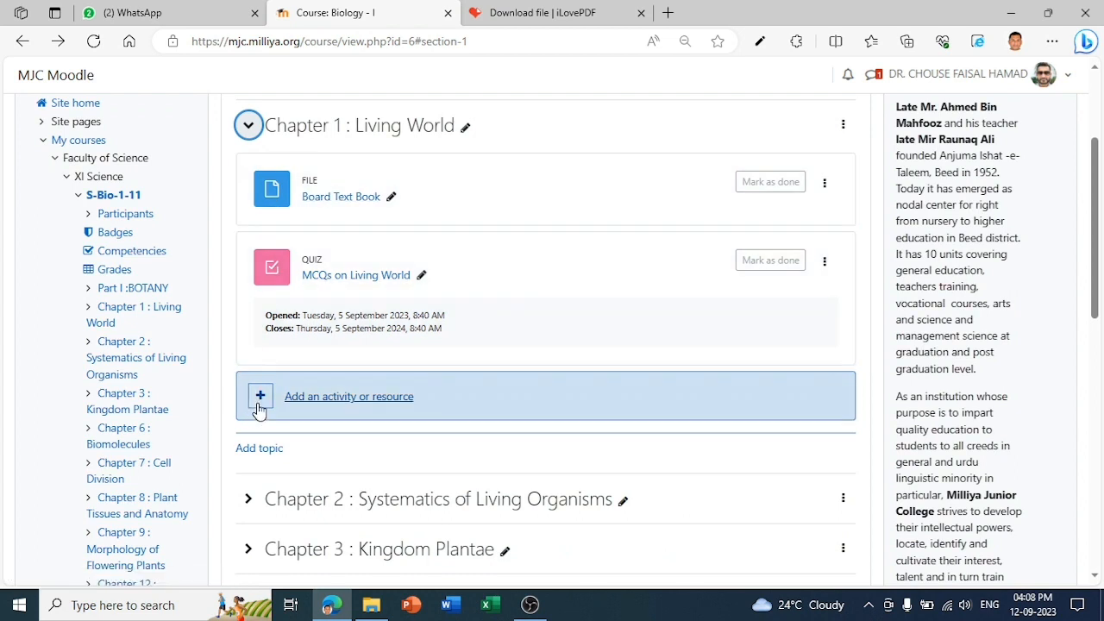
Step: Add a File resource to the Chapter 1 : Living World topic and name it "Chaptter 1 - Living world"
click(320, 404)
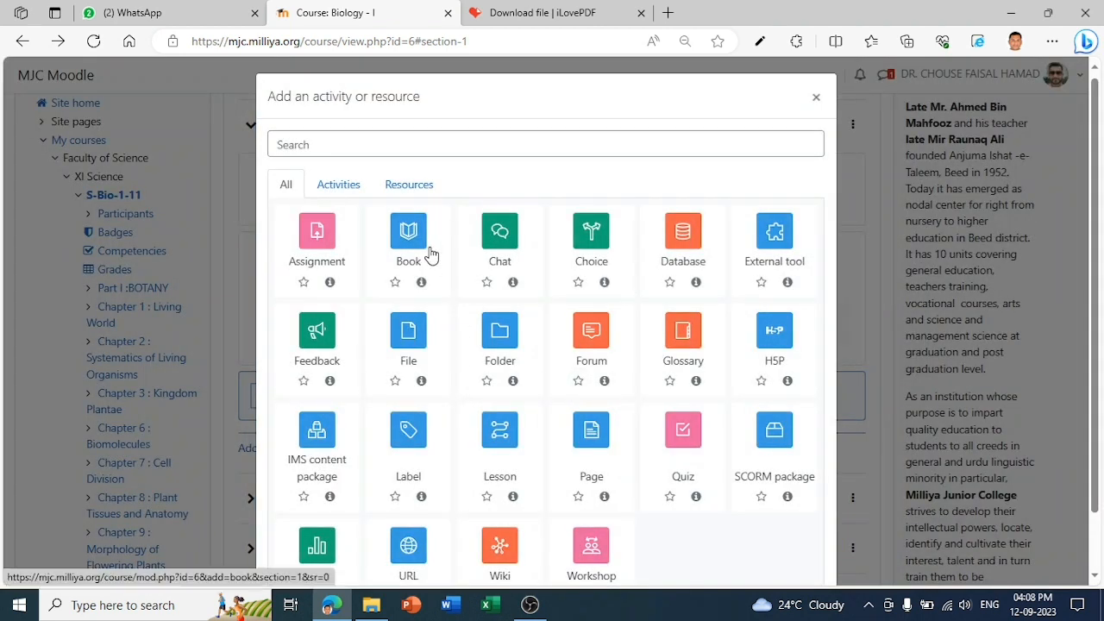
click(409, 343)
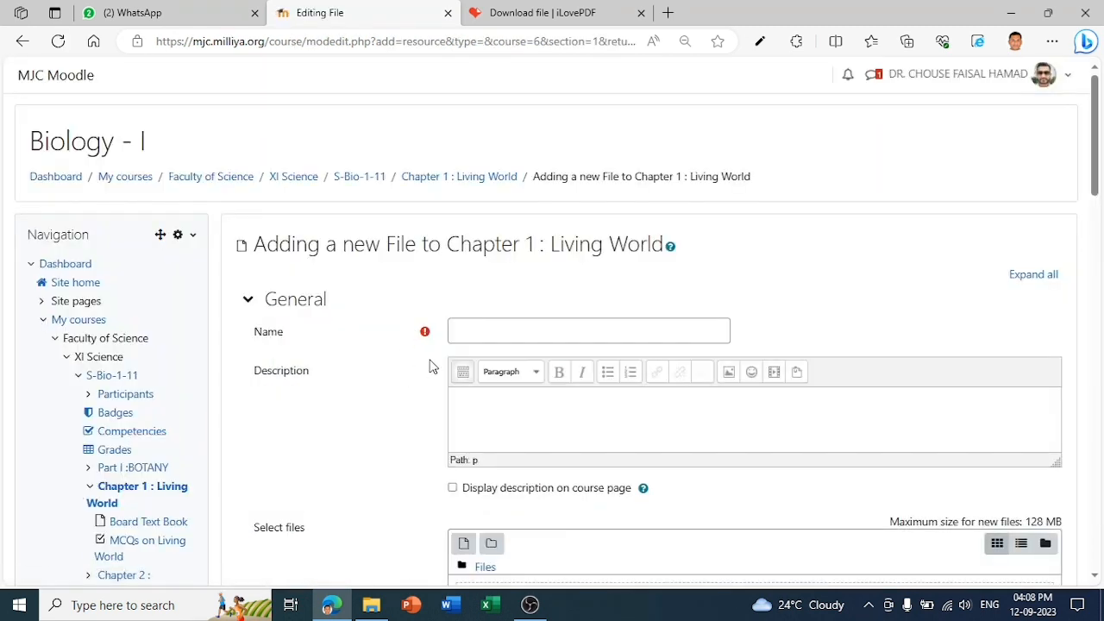
click(484, 329)
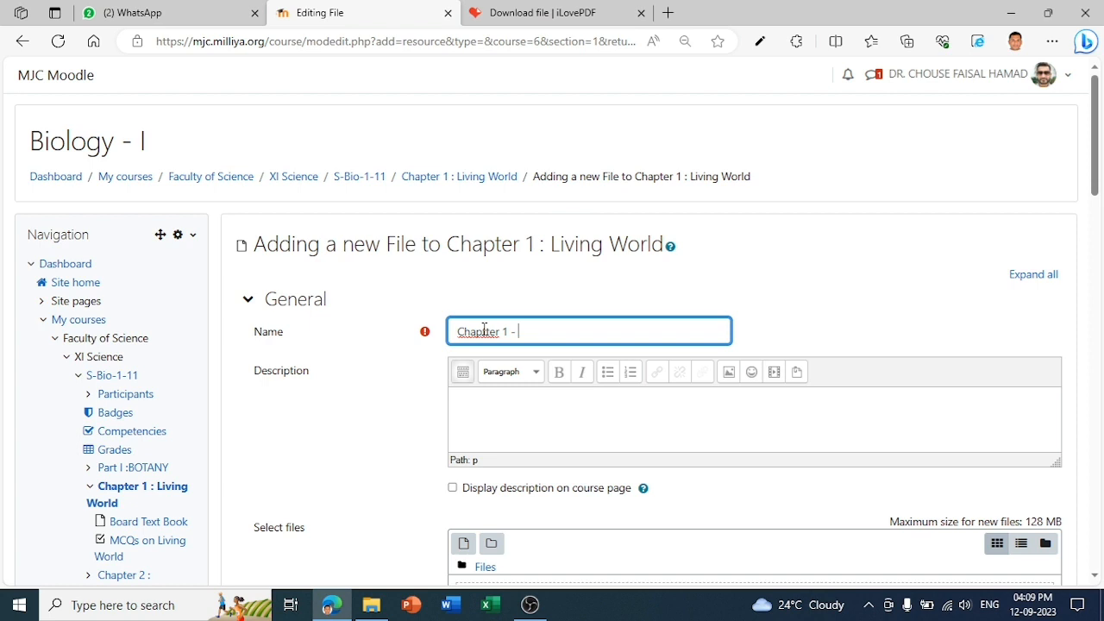
text(ng world)
Step: Choose chapter 1.pdf from the board text folder in D:\MOODLE 2022 as the attachment to upload for the new File resource
drag(1096, 188, 1094, 241)
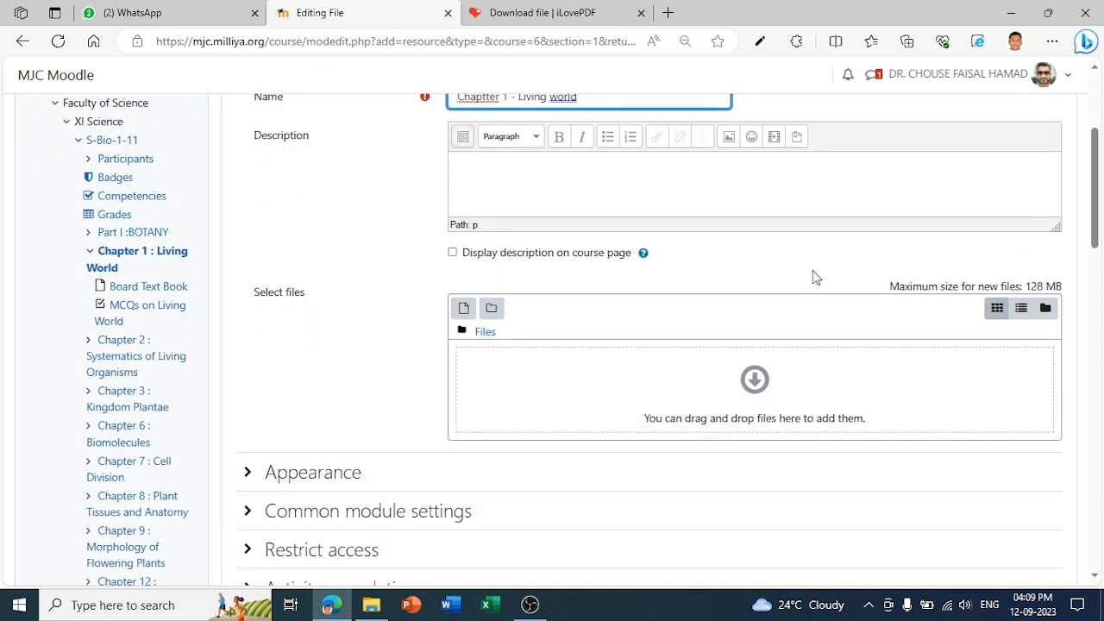
click(464, 311)
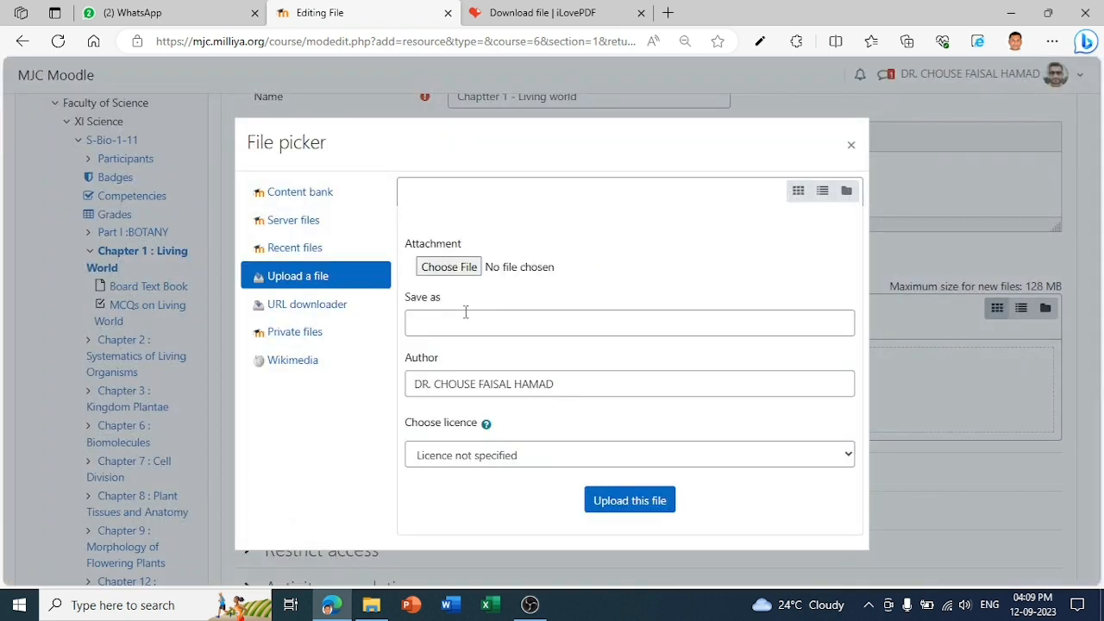
click(459, 267)
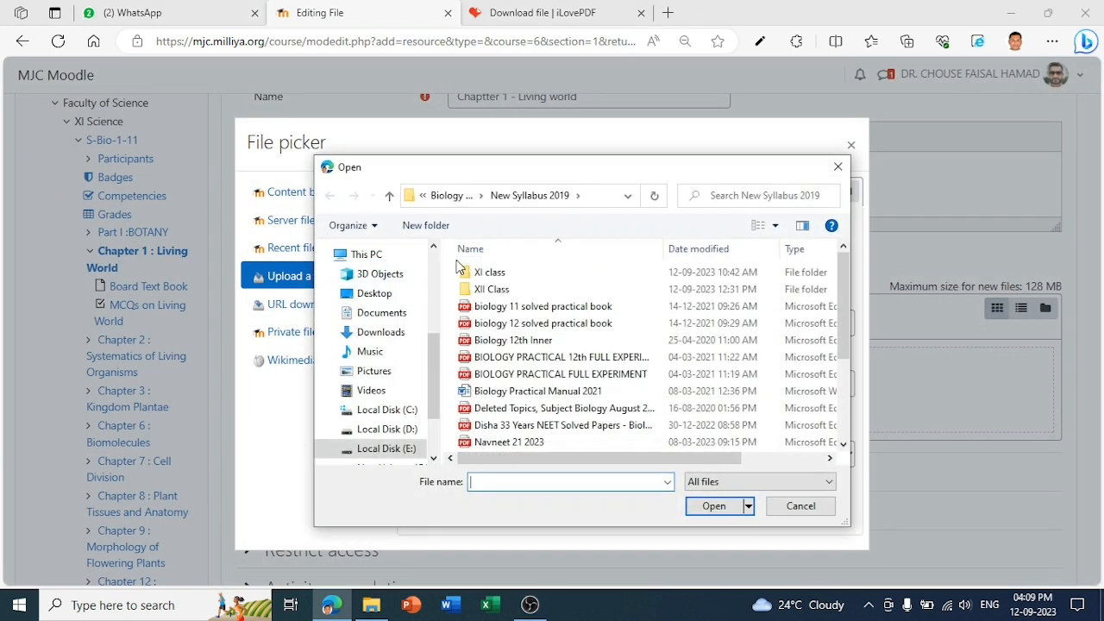
click(388, 430)
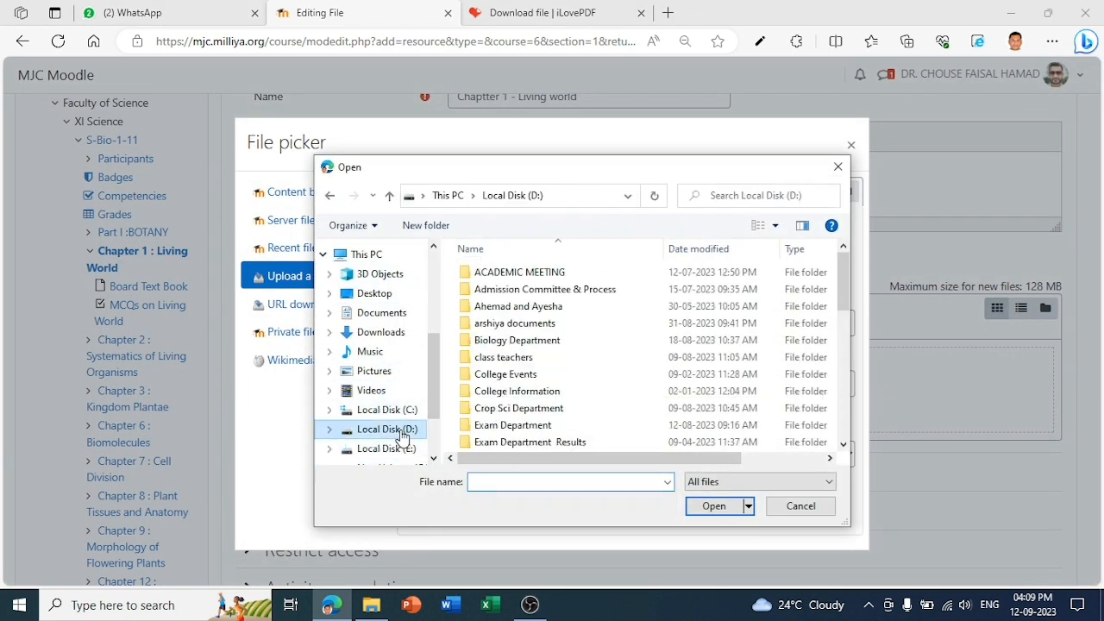
click(507, 414)
text(mo)
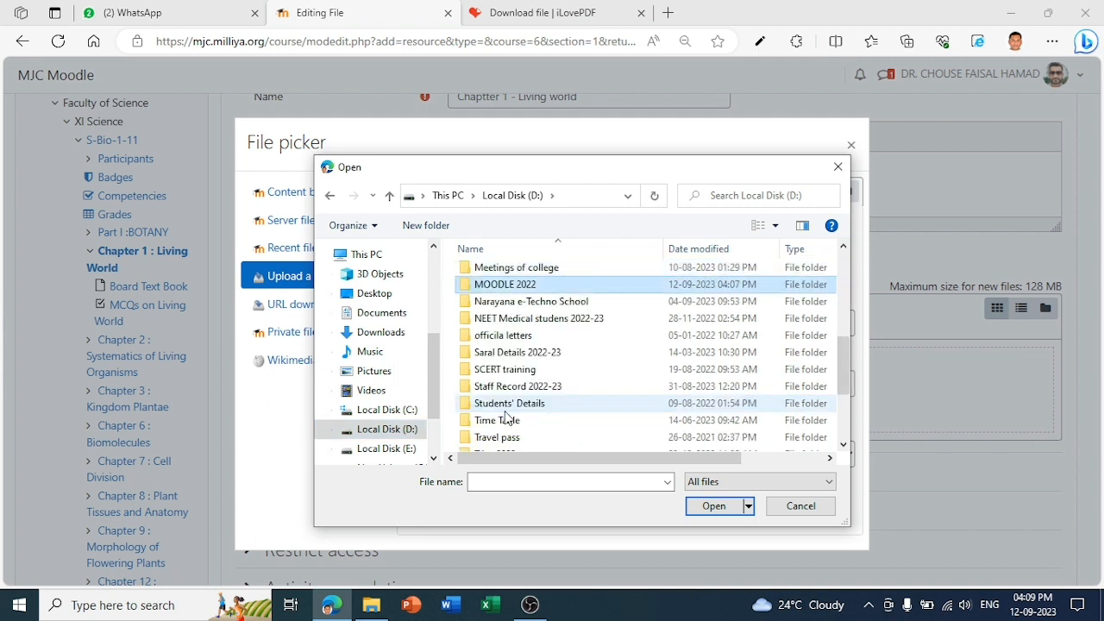
key(Return)
click(493, 409)
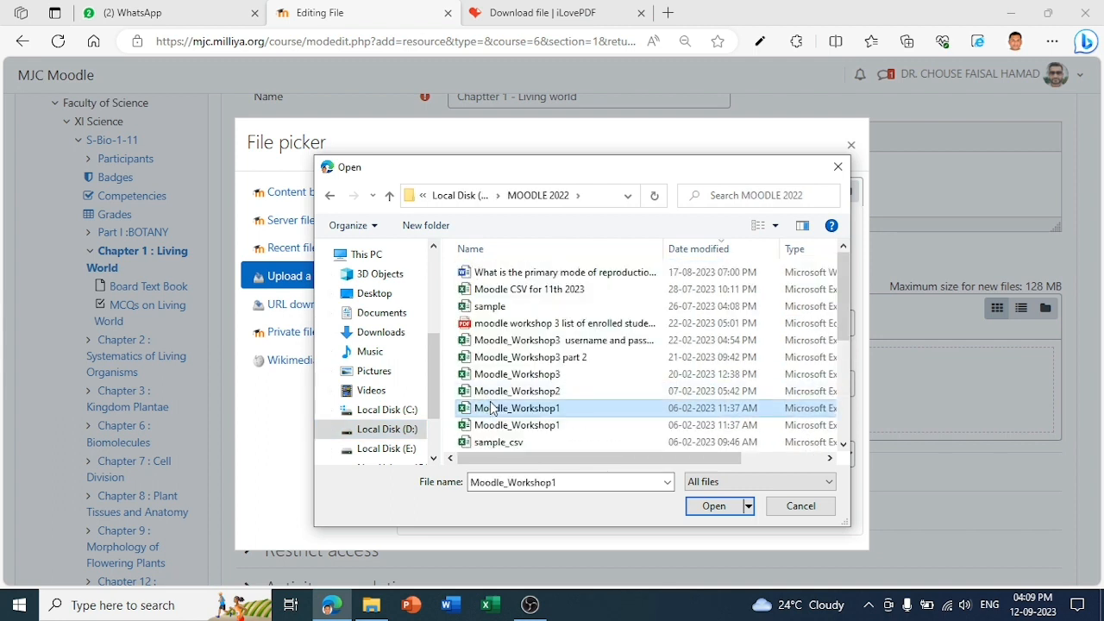
text(b)
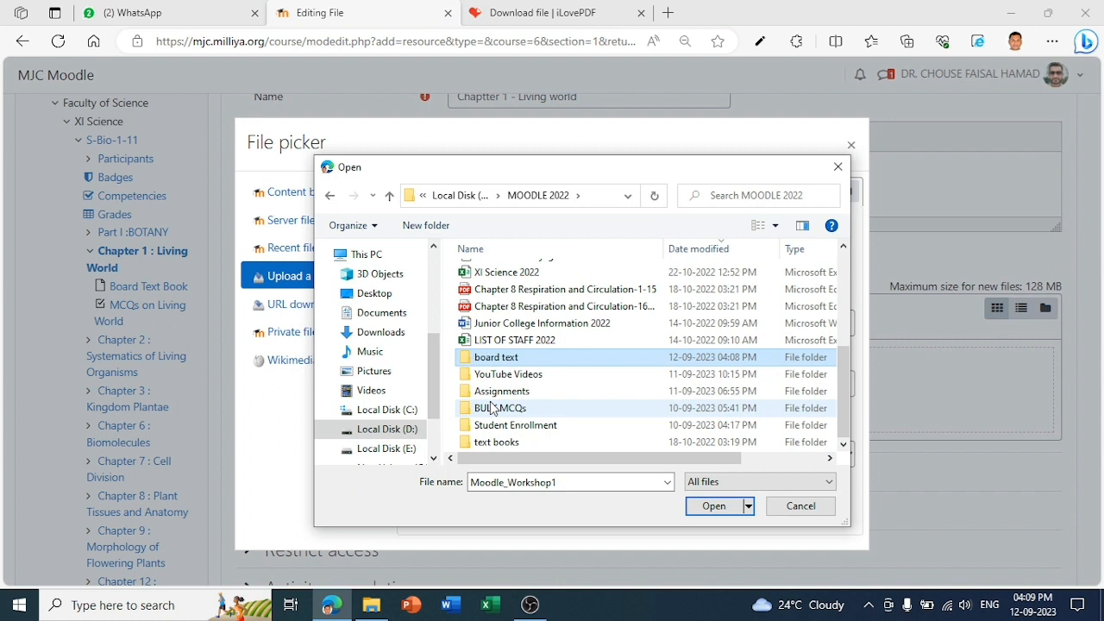
key(Return)
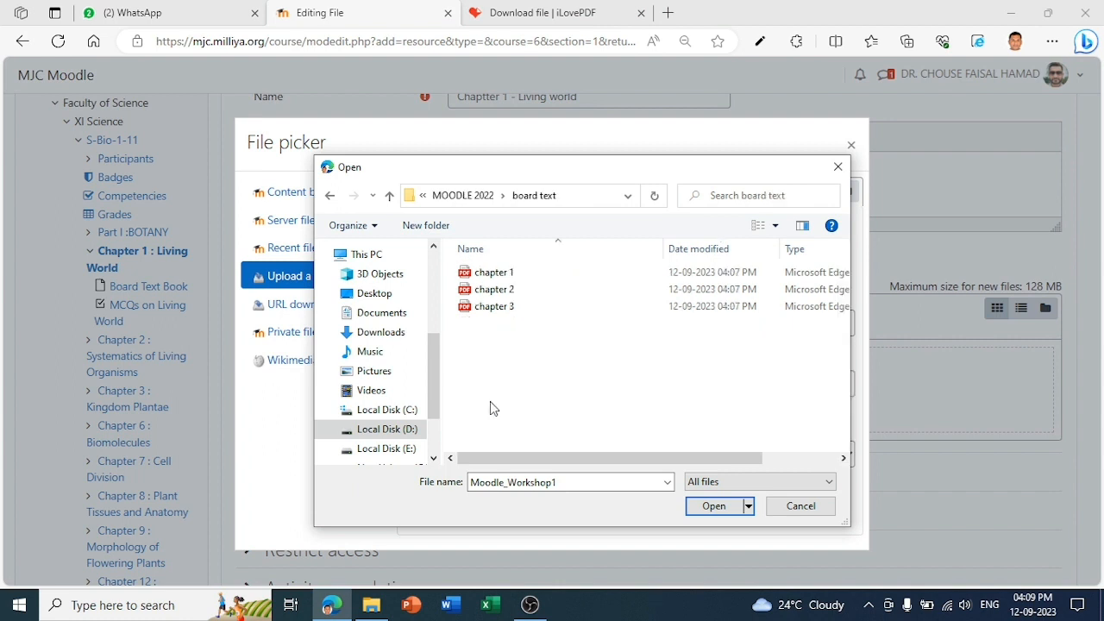
click(497, 274)
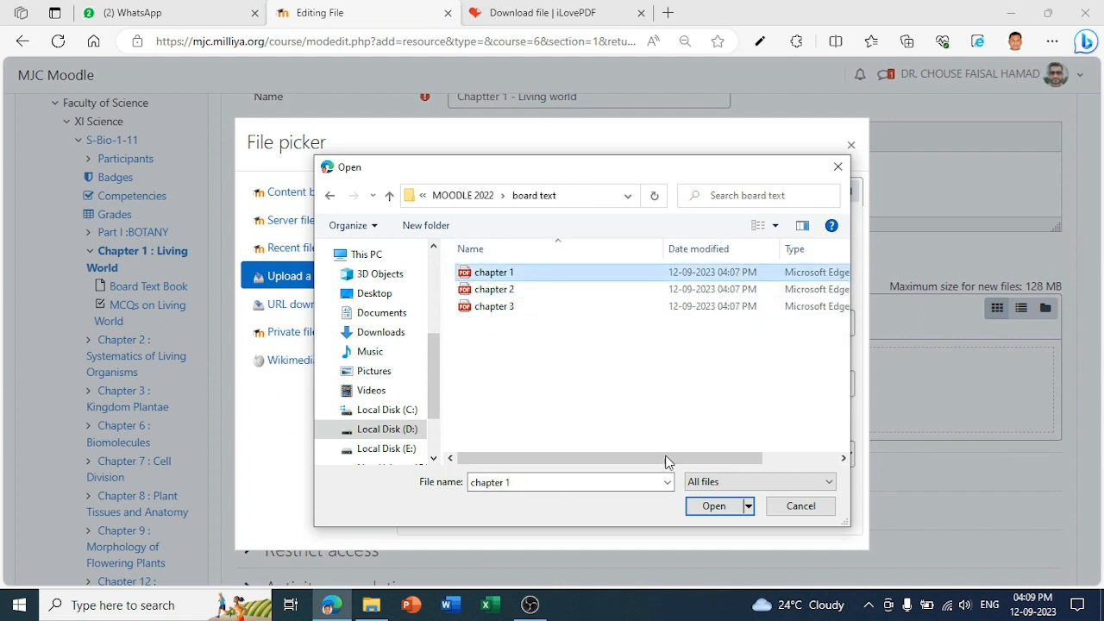
click(696, 512)
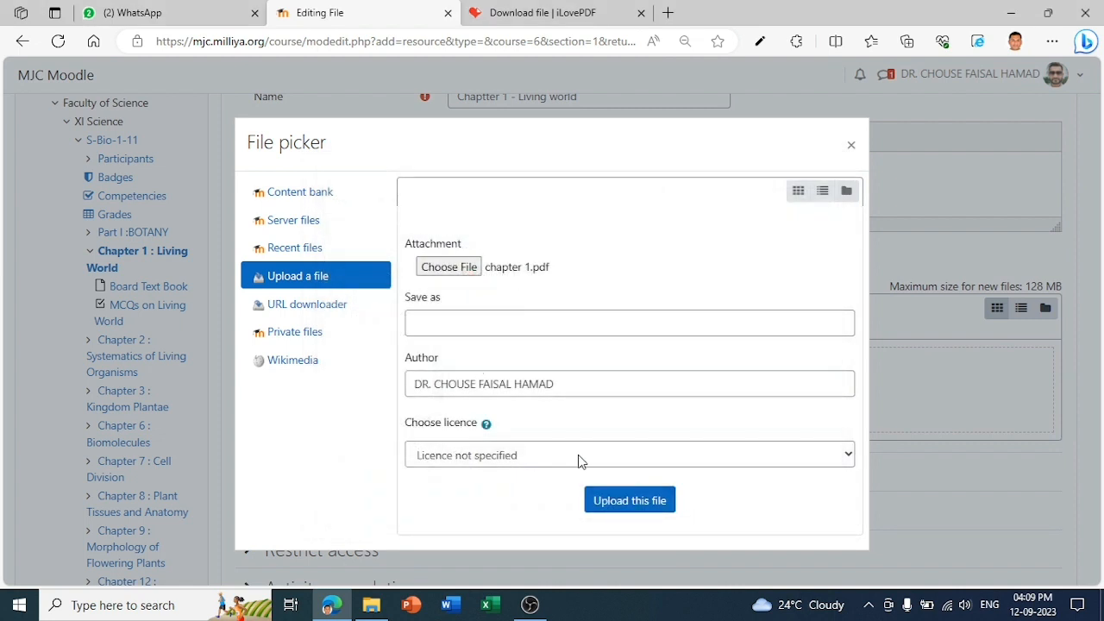
Step: Upload chapter 1.pdf into the new File resource and save it, returning to the course page
click(617, 507)
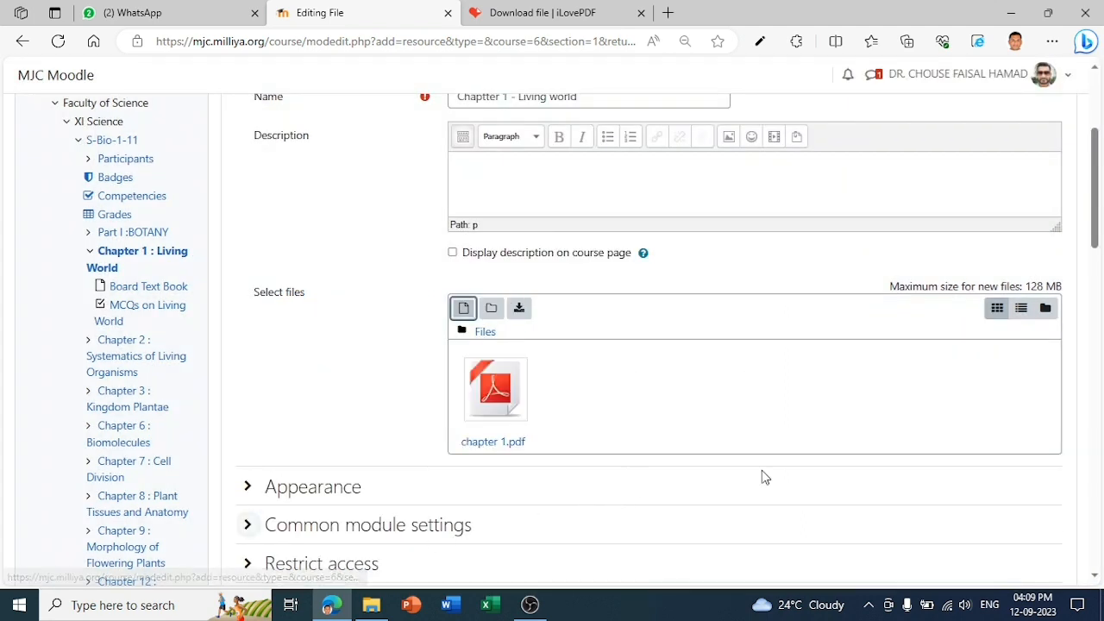
drag(1097, 244, 1097, 303)
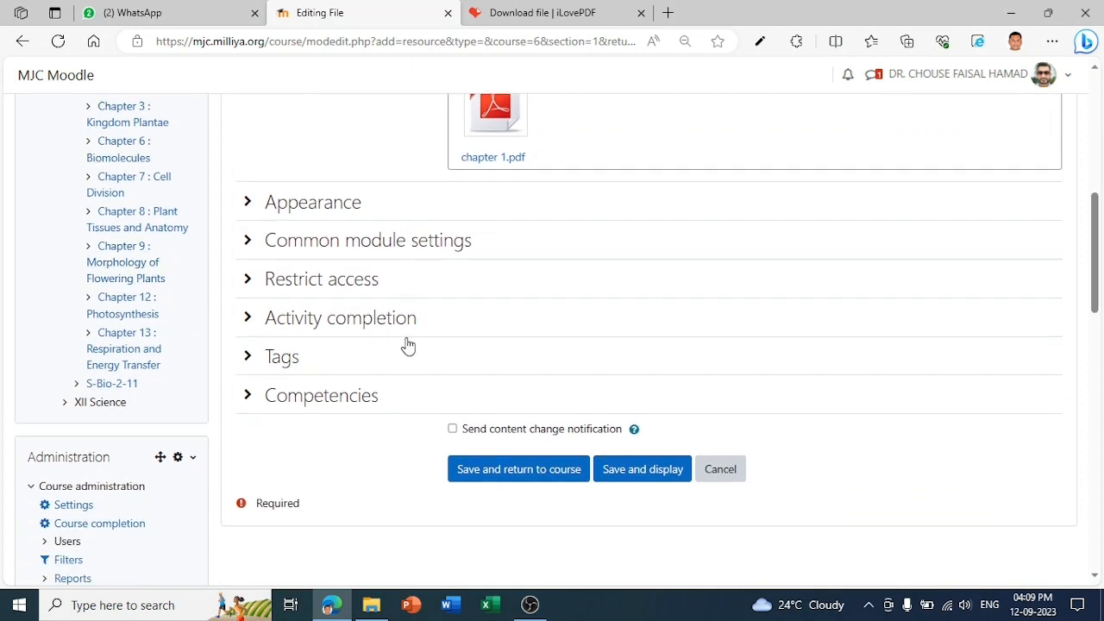
click(520, 477)
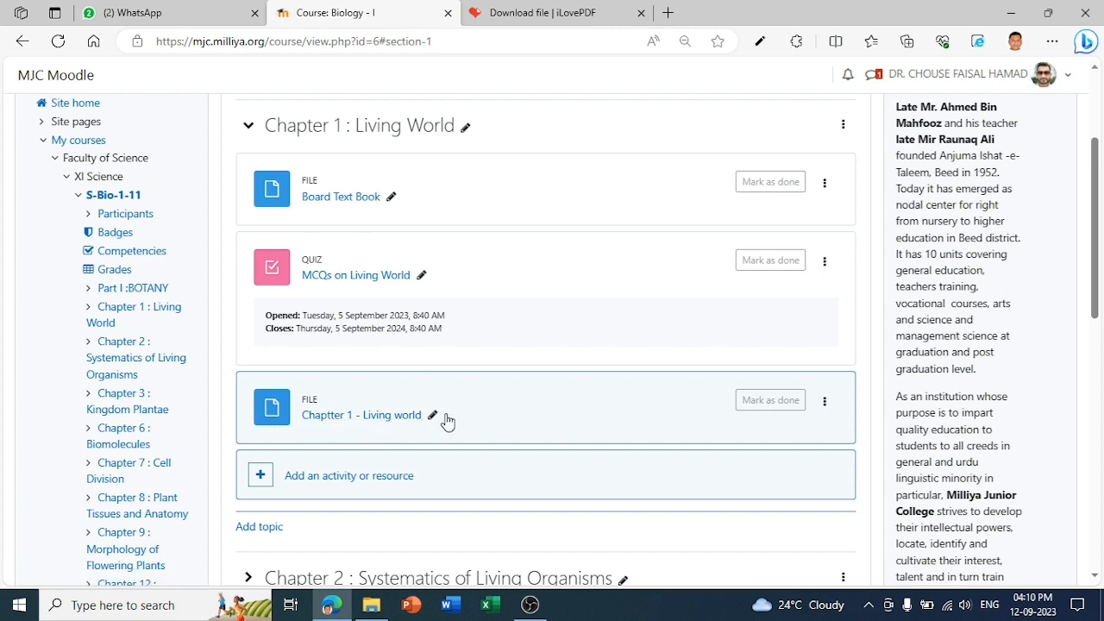
Step: Correct the name of the new File resource in Chapter 1 to "Chapter 1 - Living world" and save it back to the course
click(825, 402)
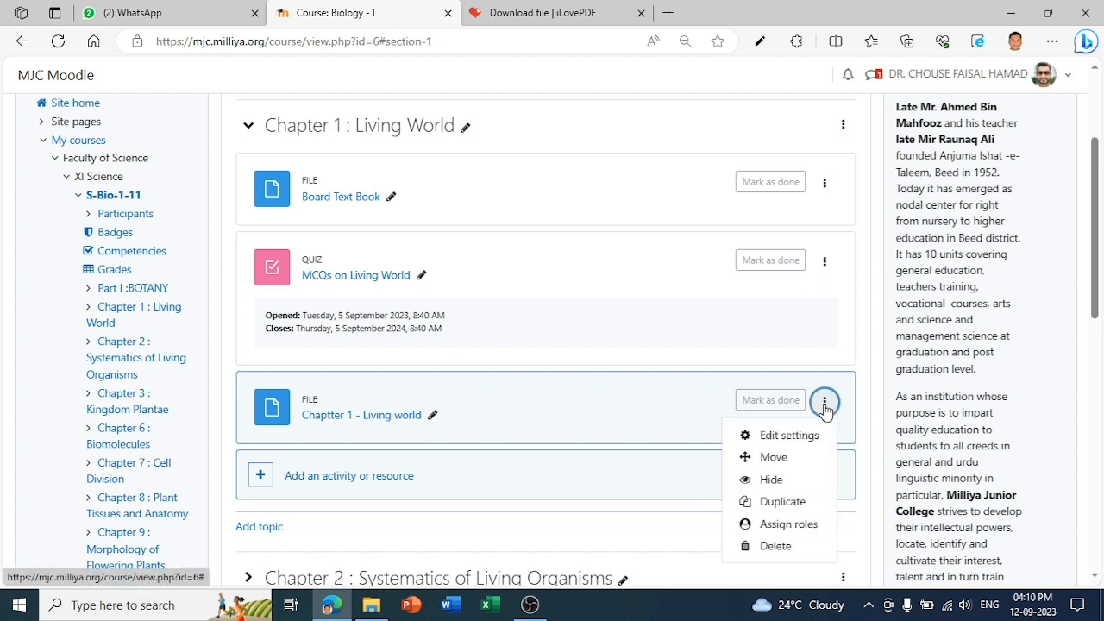
click(774, 439)
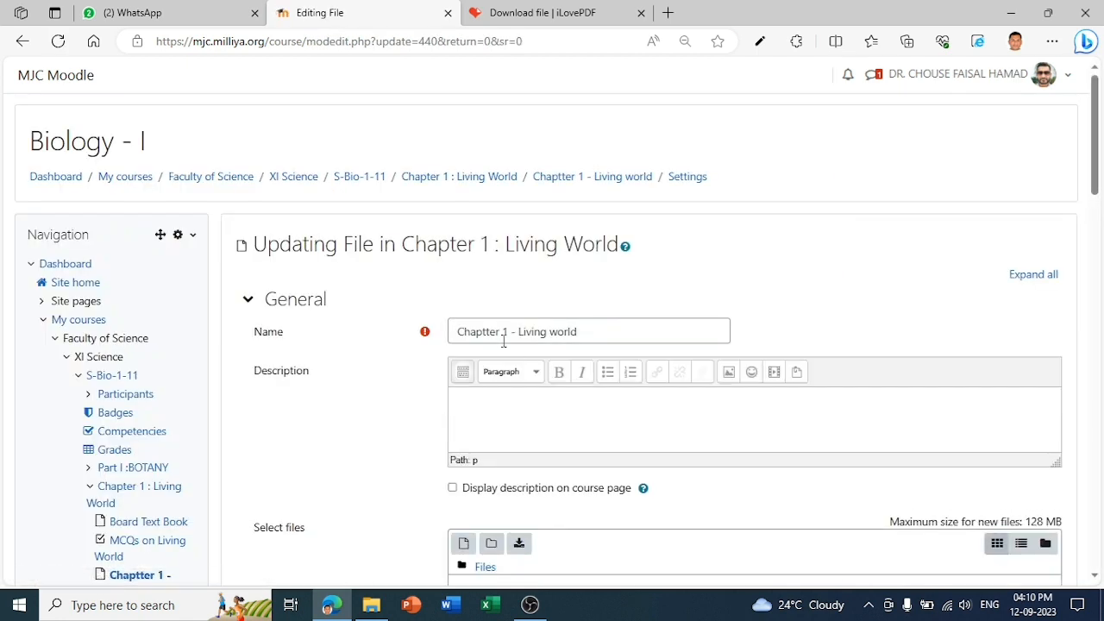
right_click(489, 339)
click(488, 395)
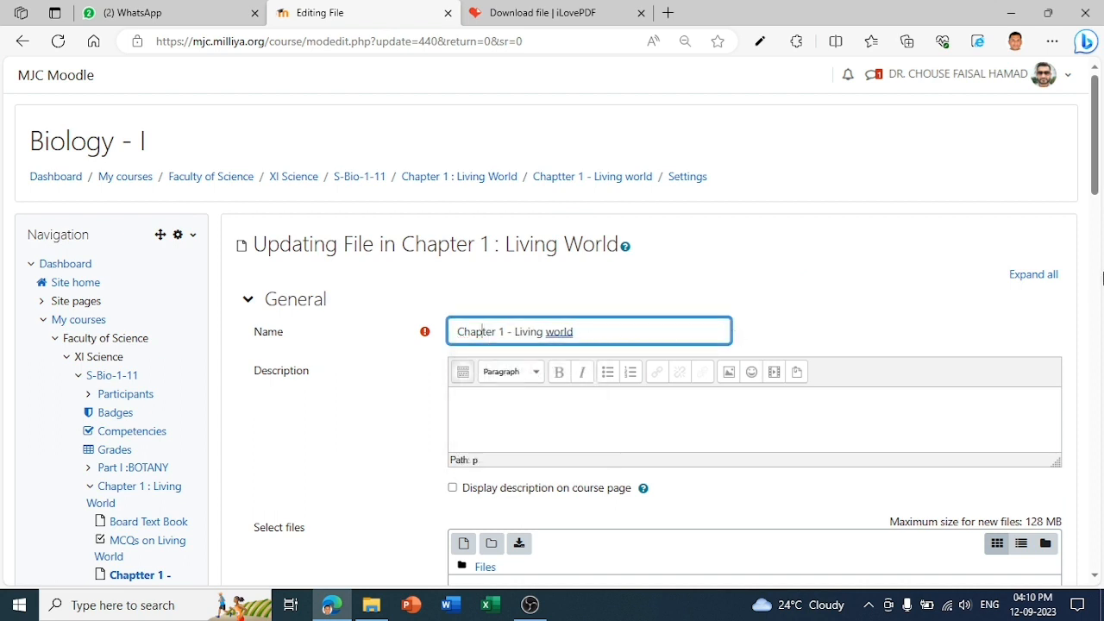
drag(1093, 192, 1094, 340)
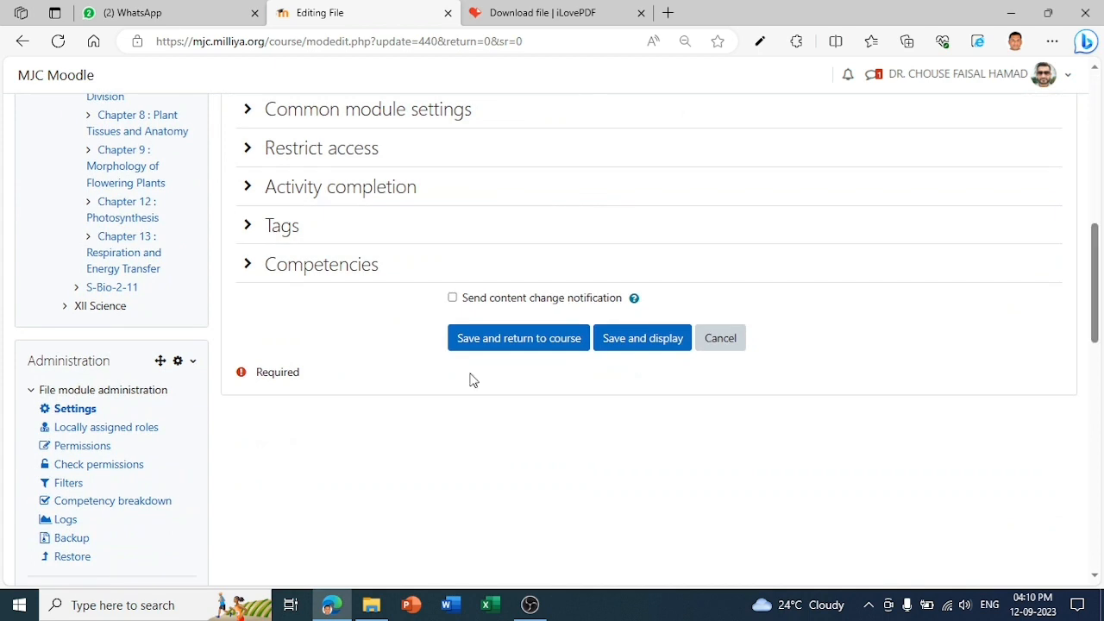
click(545, 340)
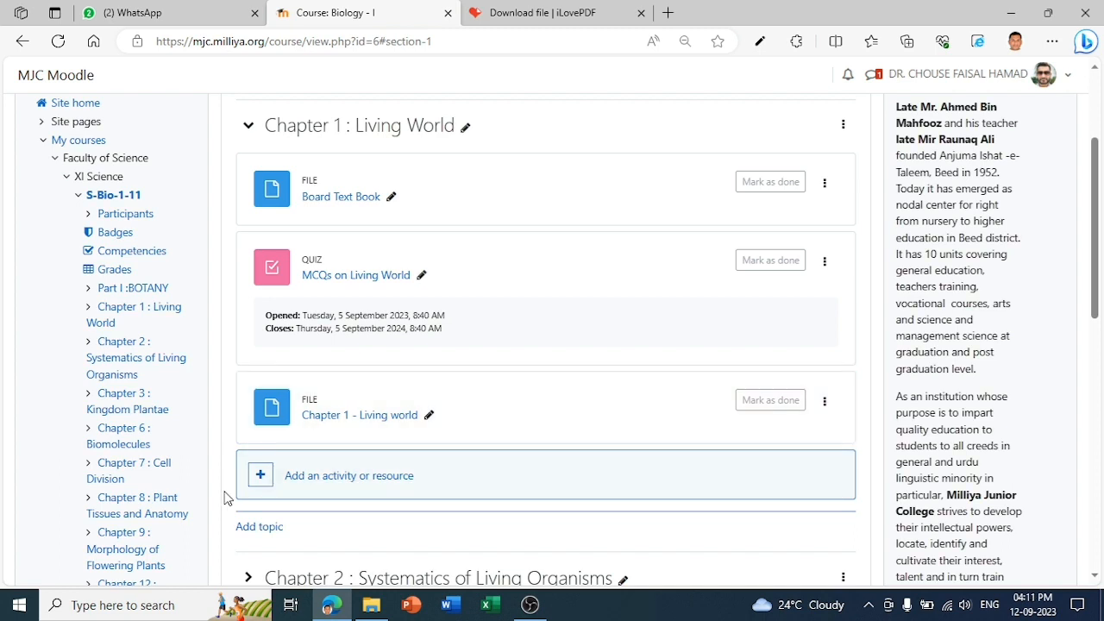
Step: Add an Assignment to the Chapter 1 : Living World topic and name it "practice questions on chapter living world"
click(325, 485)
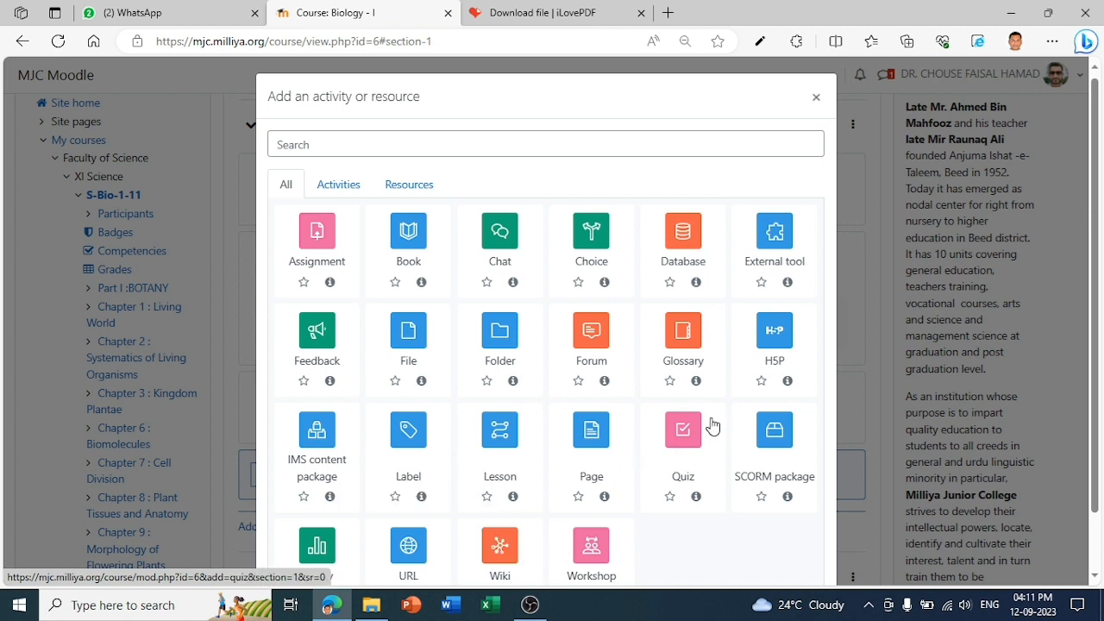
click(319, 246)
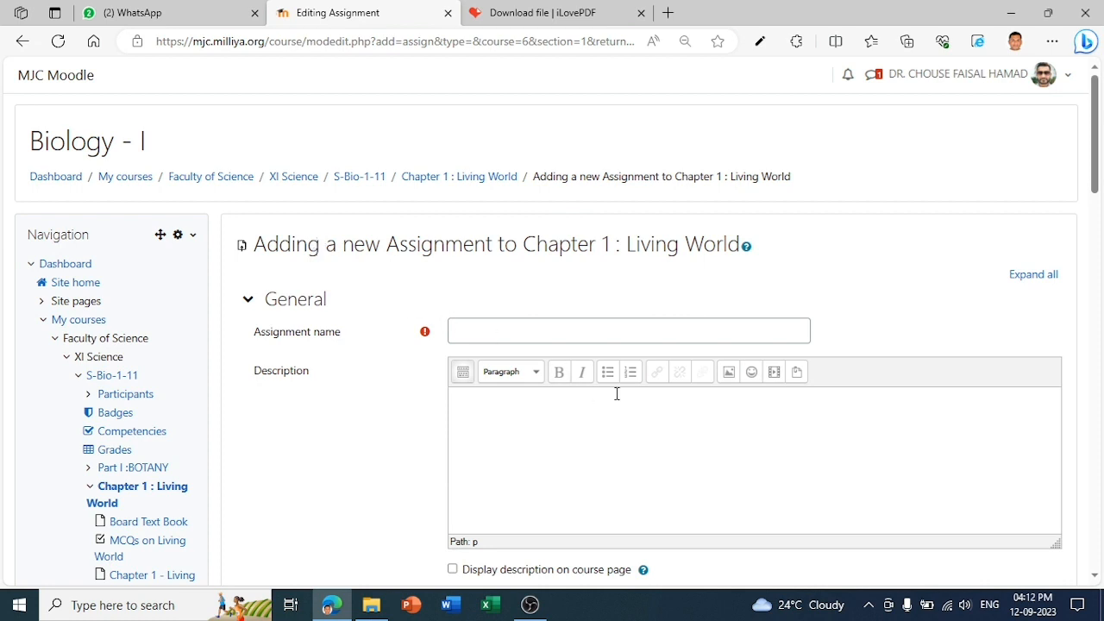
click(472, 329)
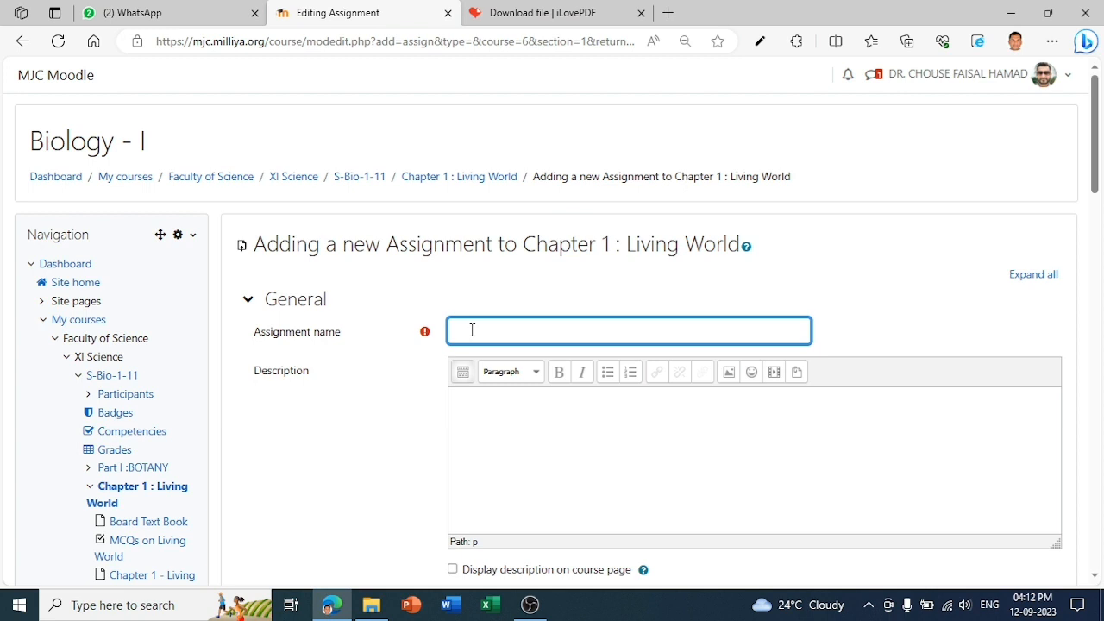
text(proc)
key(BackSpace)
text(acti)
text(ce q)
text(uestions base)
text(d)
key(BackSpace)
key(BackSpace)
key(BackSpace)
key(BackSpace)
key(BackSpace)
text(on chp)
text(pter)
key(BackSpace)
key(BackSpace)
key(BackSpace)
key(BackSpace)
key(BackSpace)
text(apter li)
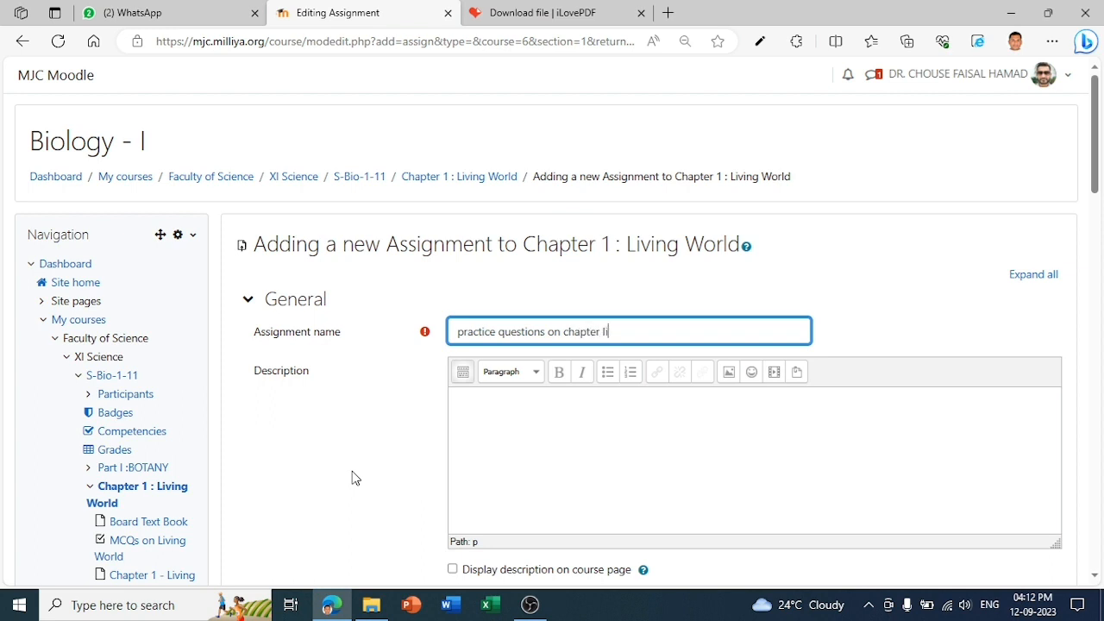
text(ving world)
Step: Begin the assignment description with the line "solve the following questions" and start a new line with a semicolon
click(497, 436)
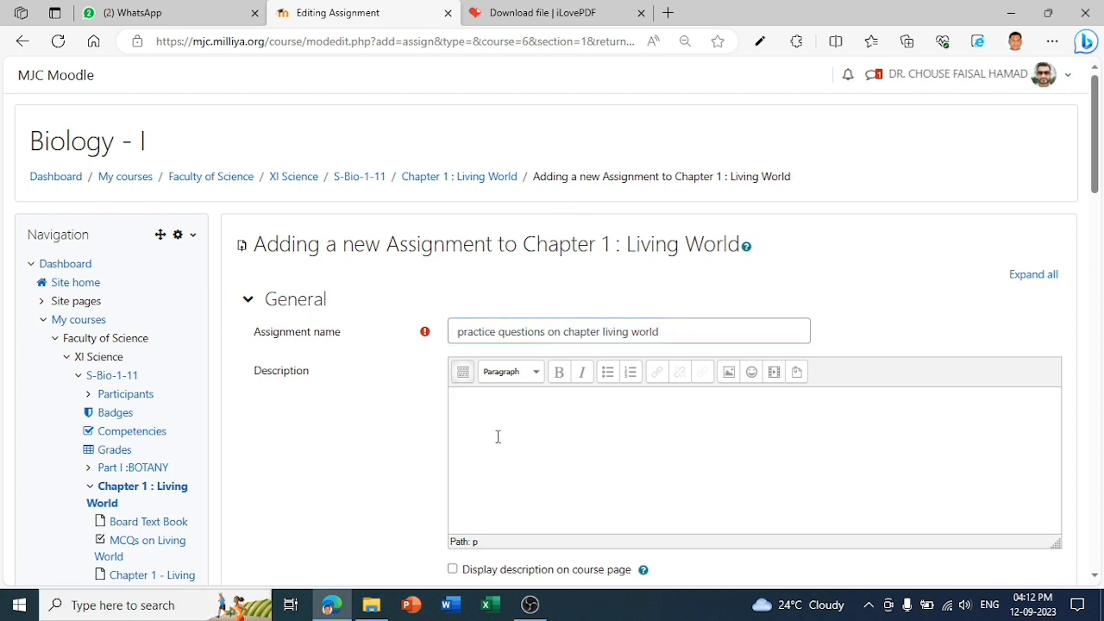
text(solve the followingq)
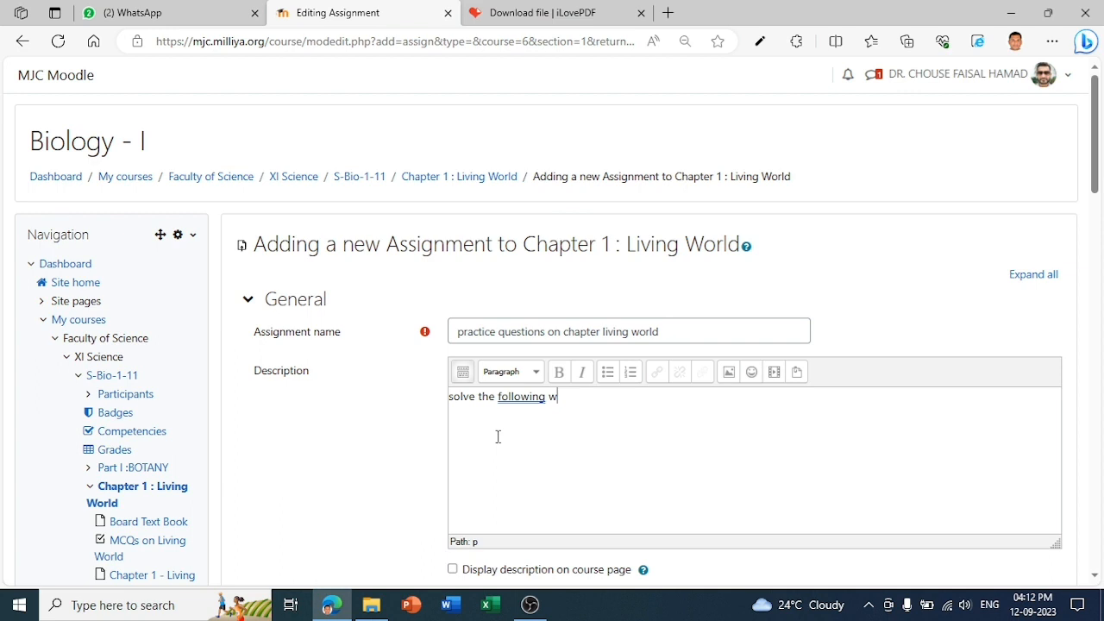
key(BackSpace)
text(quesit)
key(BackSpace)
key(BackSpace)
text(tions)
key(Return)
text(;)
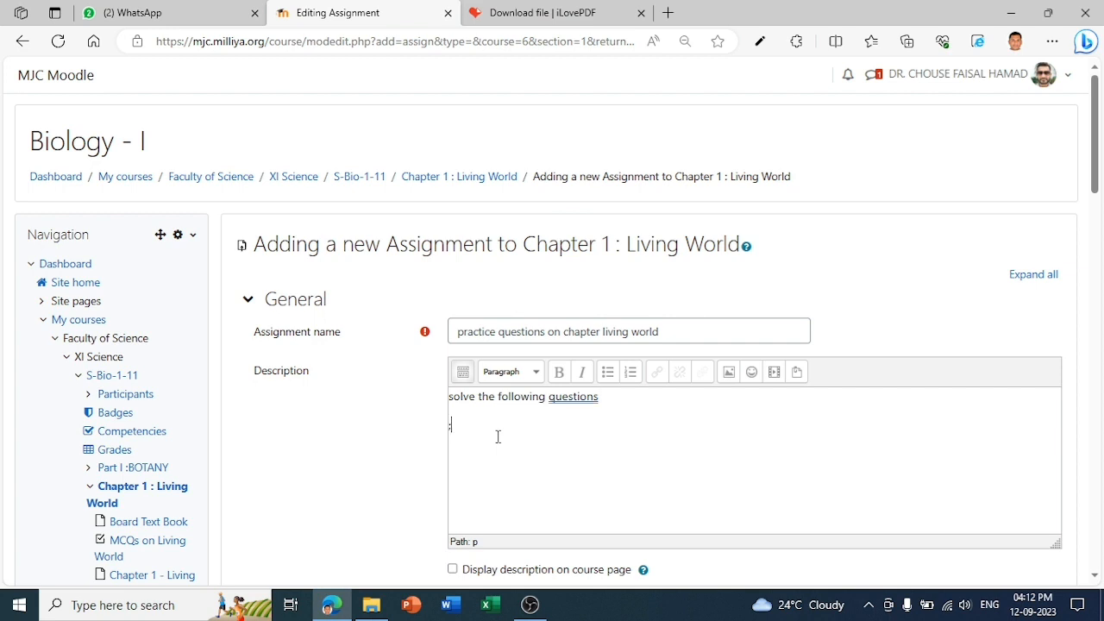
Step: Add two numbered questions to the assignment description: "1. what is life ?" and "2. write the attribute of life ?"
text(1.)
text( what is life)
text( ?)
text(2.)
text( write)
key(BackSpace)
key(BackSpace)
text(te the attrifbte)
key(BackSpace)
key(BackSpace)
key(BackSpace)
key(BackSpace)
key(BackSpace)
text(ibutt)
key(BackSpace)
text(e of lif)
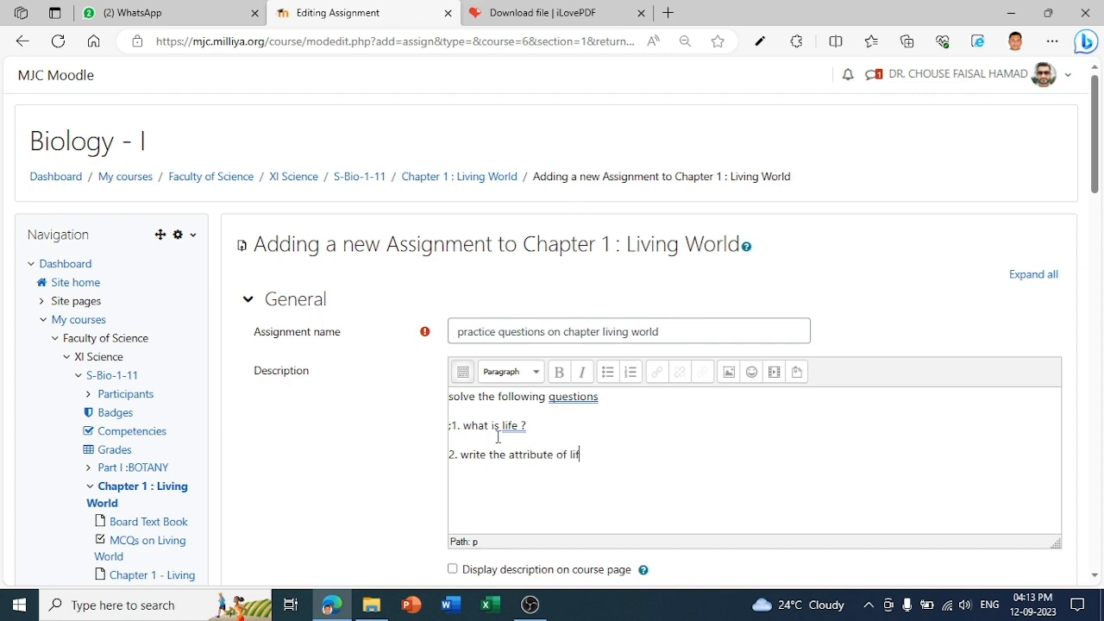
text(e ?)
key(Return)
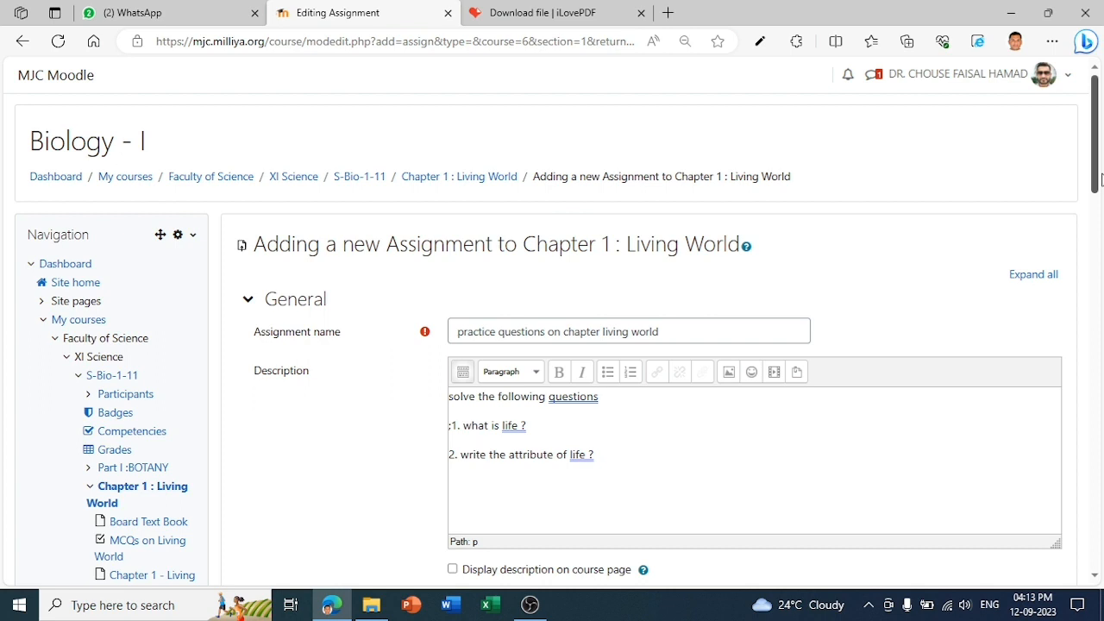
Step: Keep the assignment's default availability and submission settings, leave the activity instructions empty, and save it back to the course
drag(1096, 176, 1100, 251)
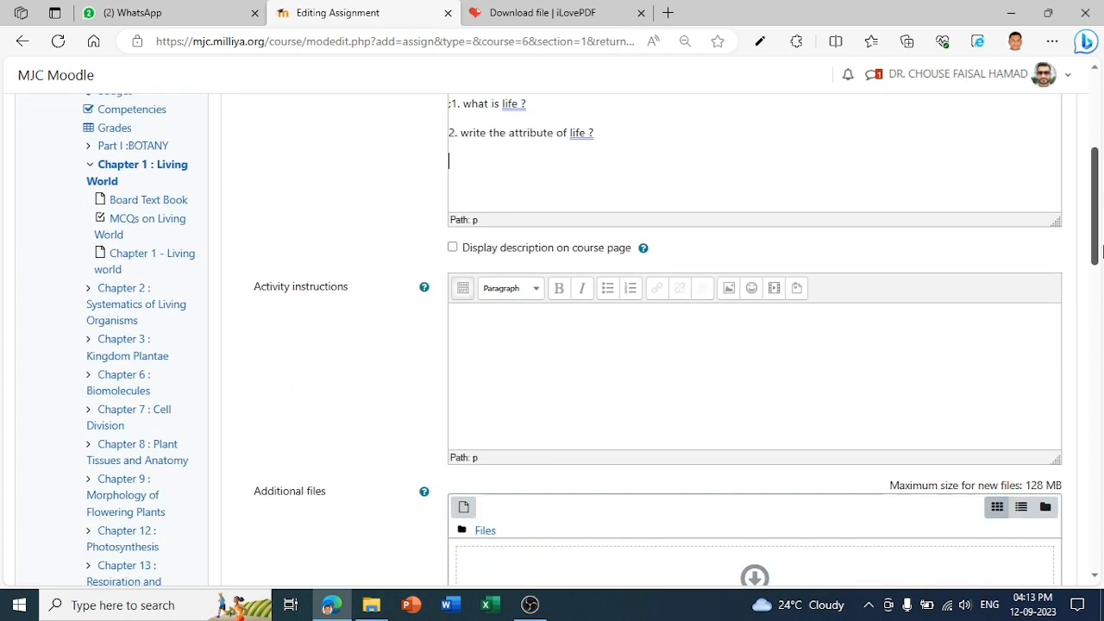
click(527, 326)
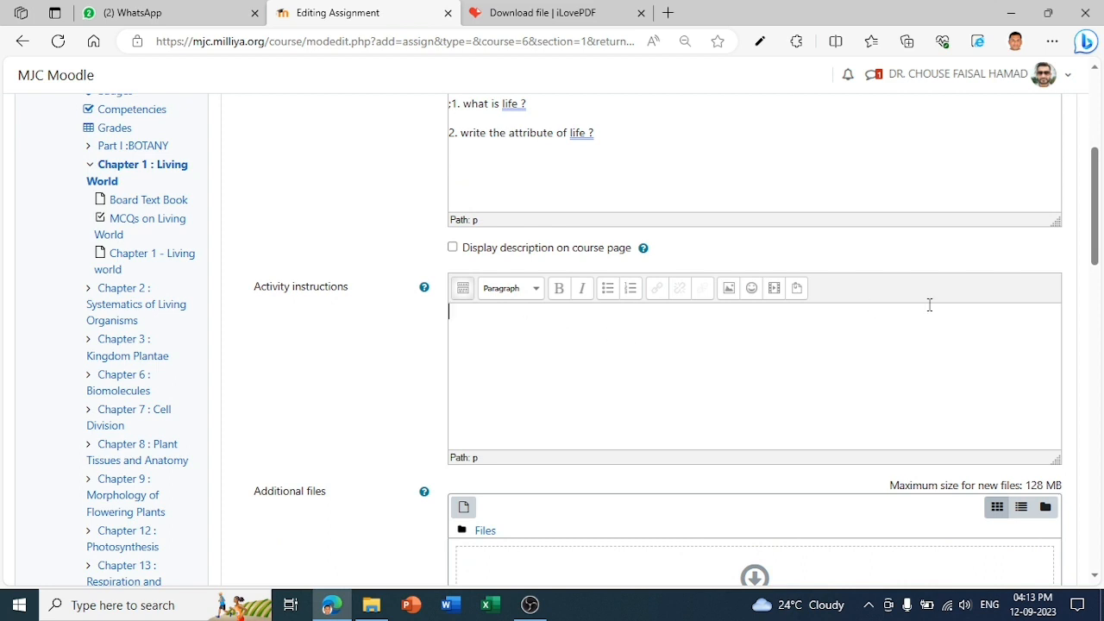
drag(1097, 233, 1100, 281)
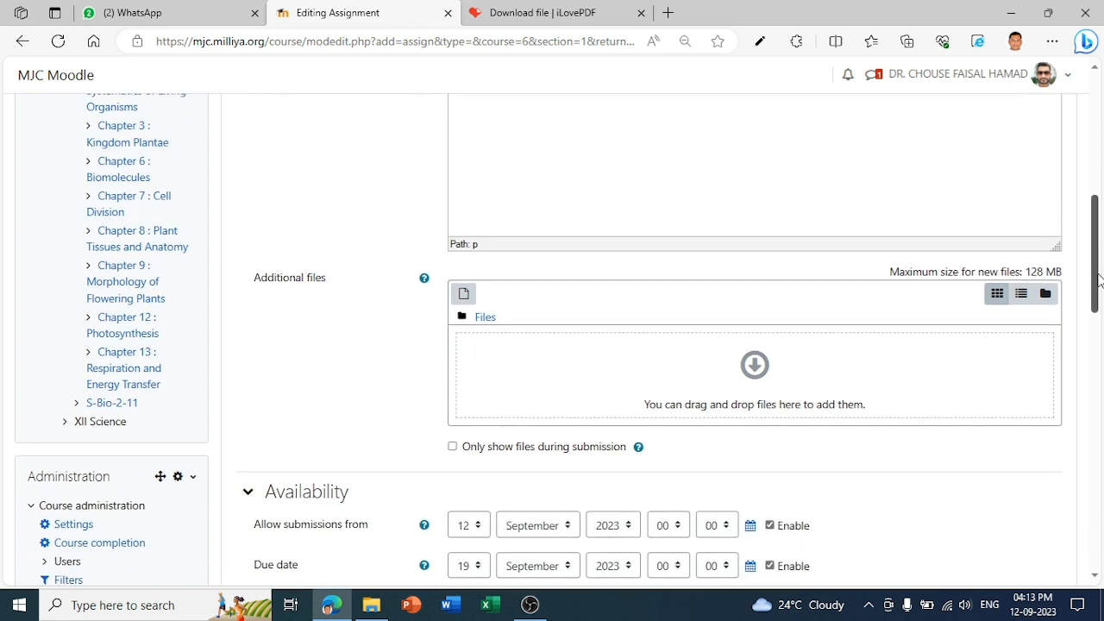
drag(1098, 280, 1098, 283)
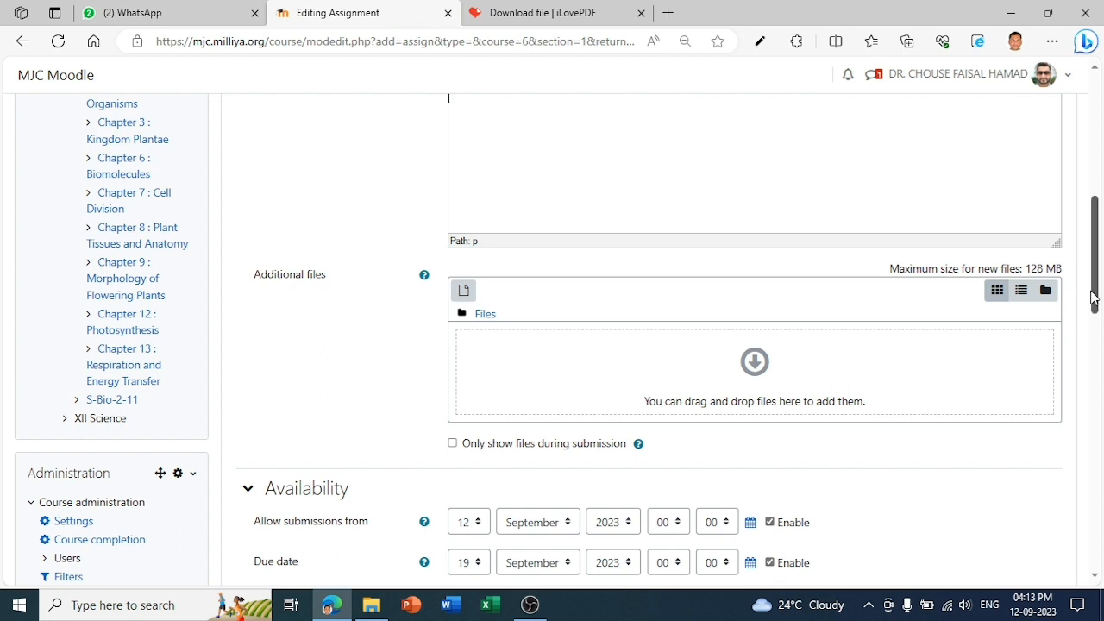
drag(1097, 295, 1097, 352)
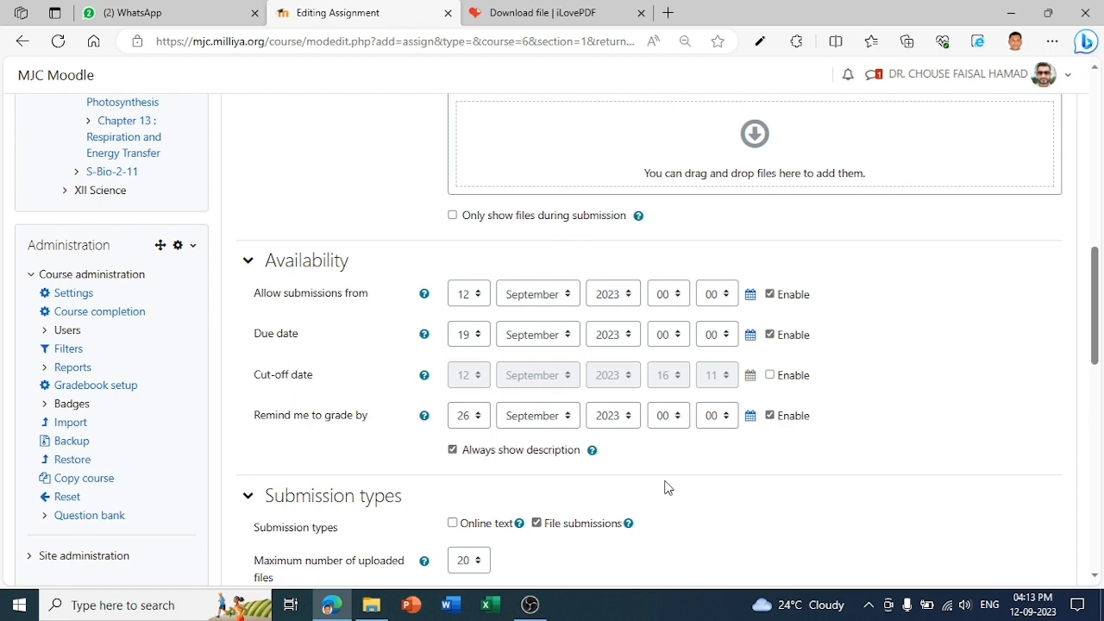
drag(1100, 334, 1101, 385)
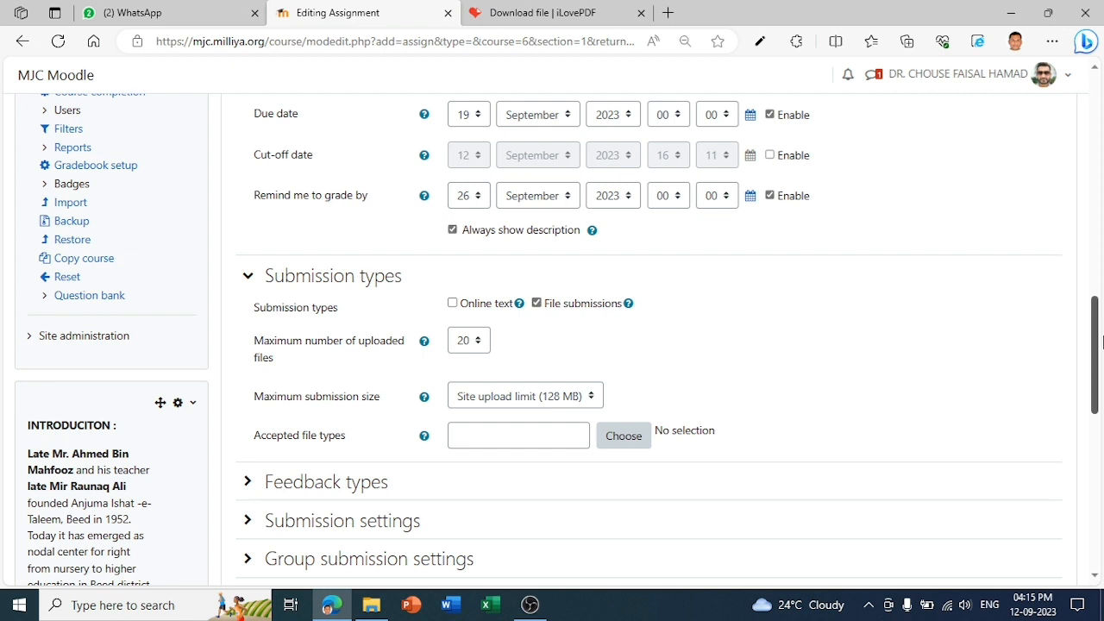
drag(1096, 362, 1101, 440)
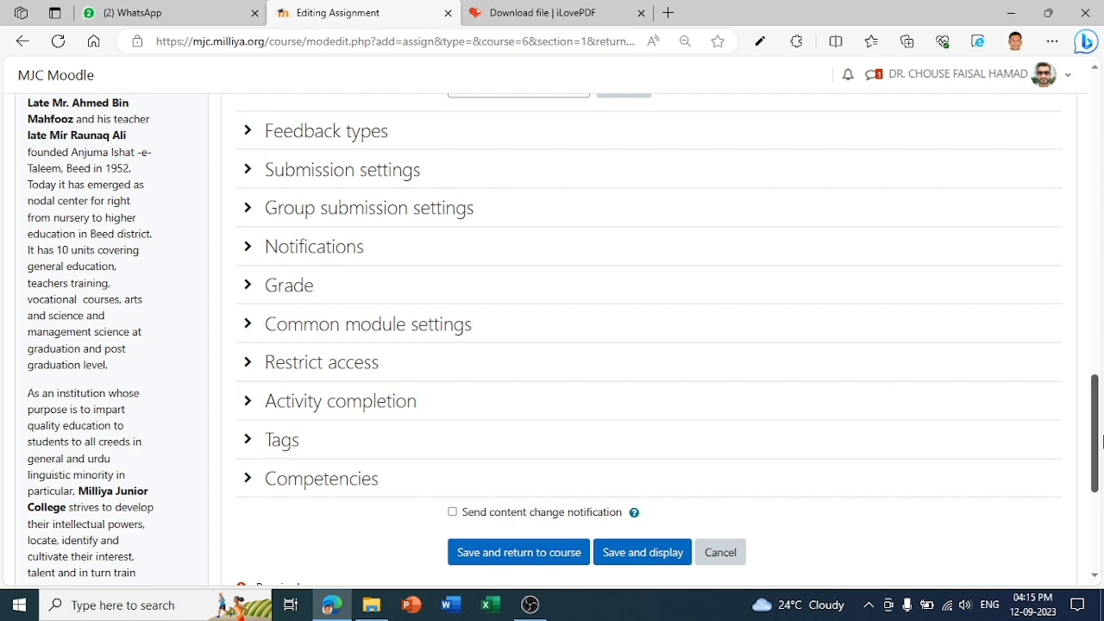
drag(1100, 440, 1101, 471)
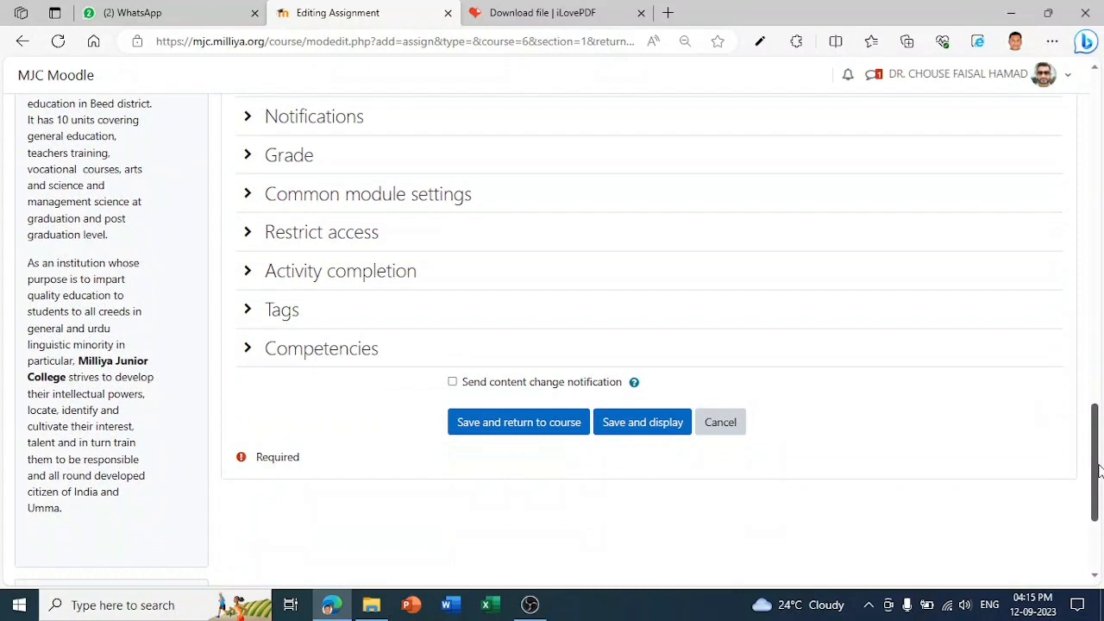
click(471, 428)
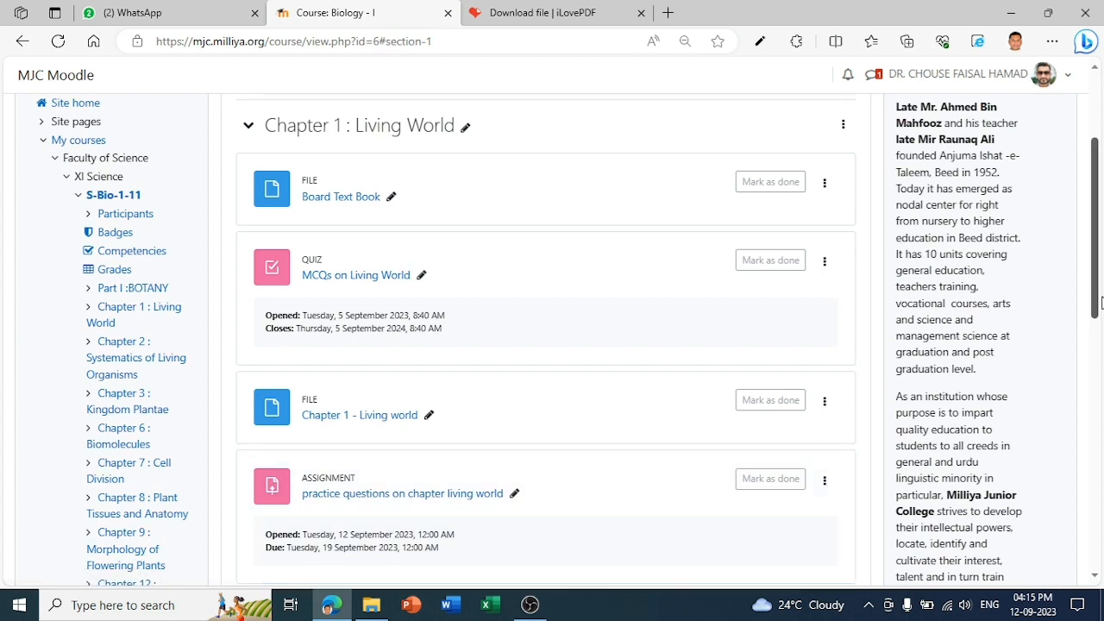
Step: Add a URL resource to the Chapter 1 : Living World topic and name it "video on living world"
drag(1098, 302, 1101, 356)
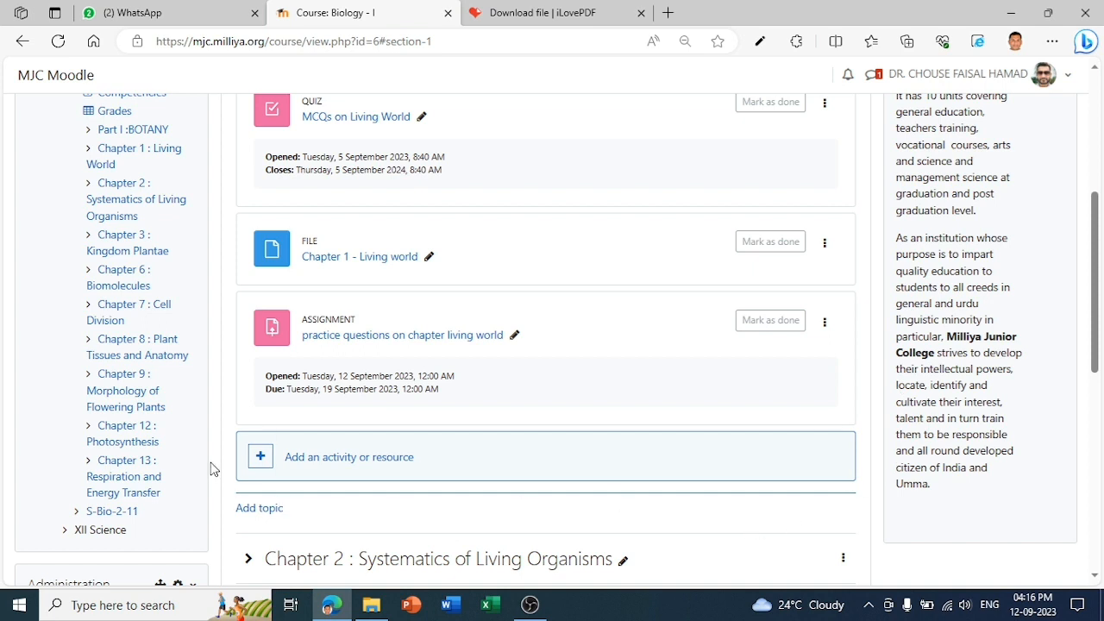
click(335, 468)
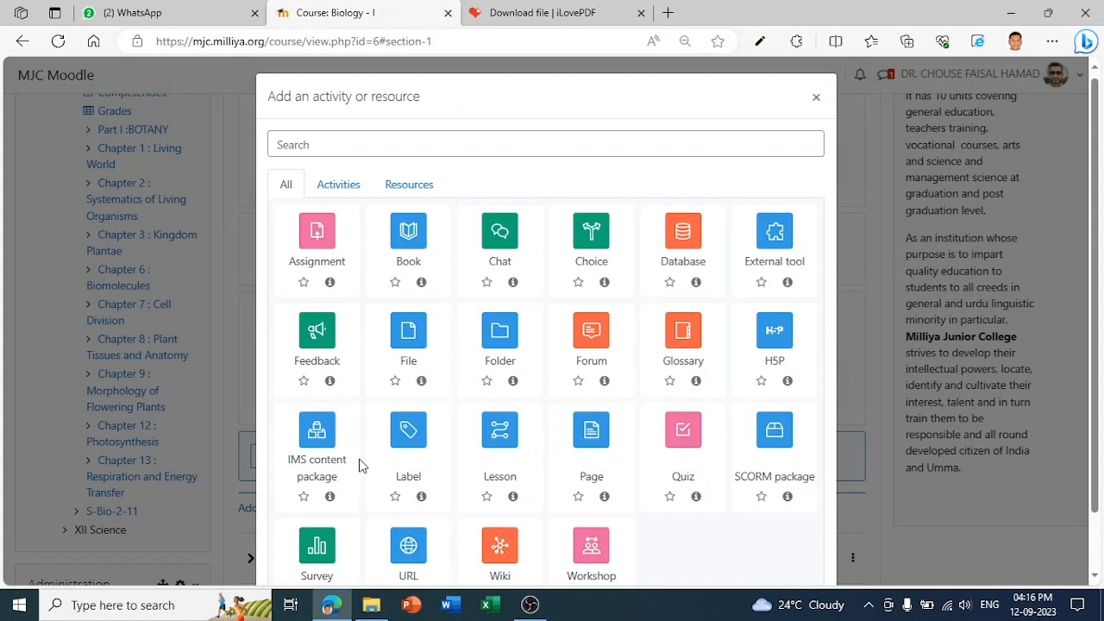
click(410, 554)
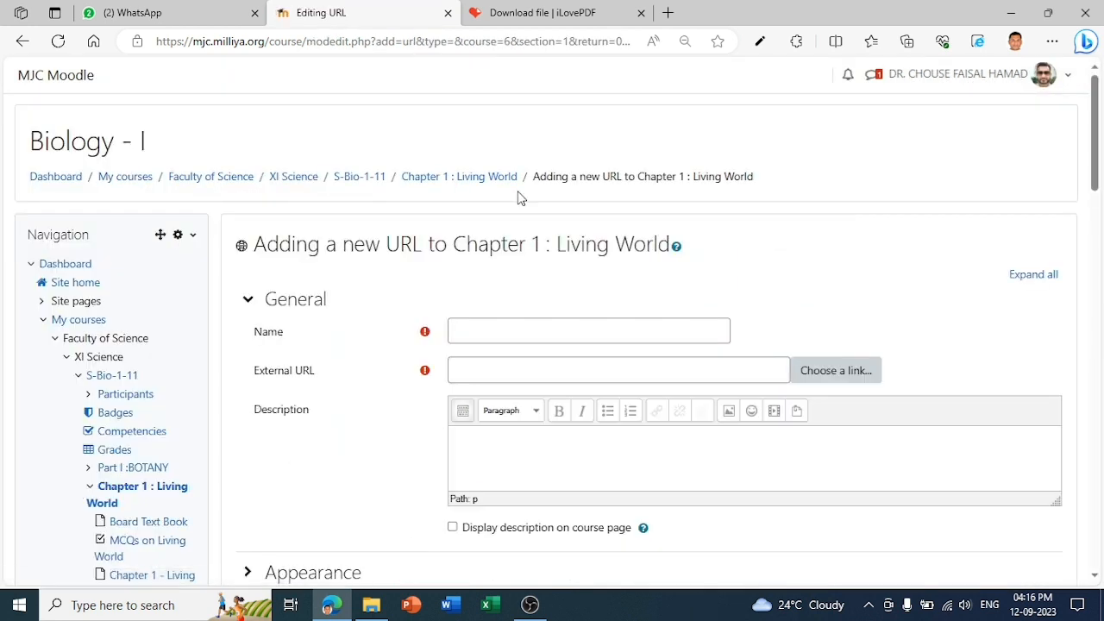
click(471, 338)
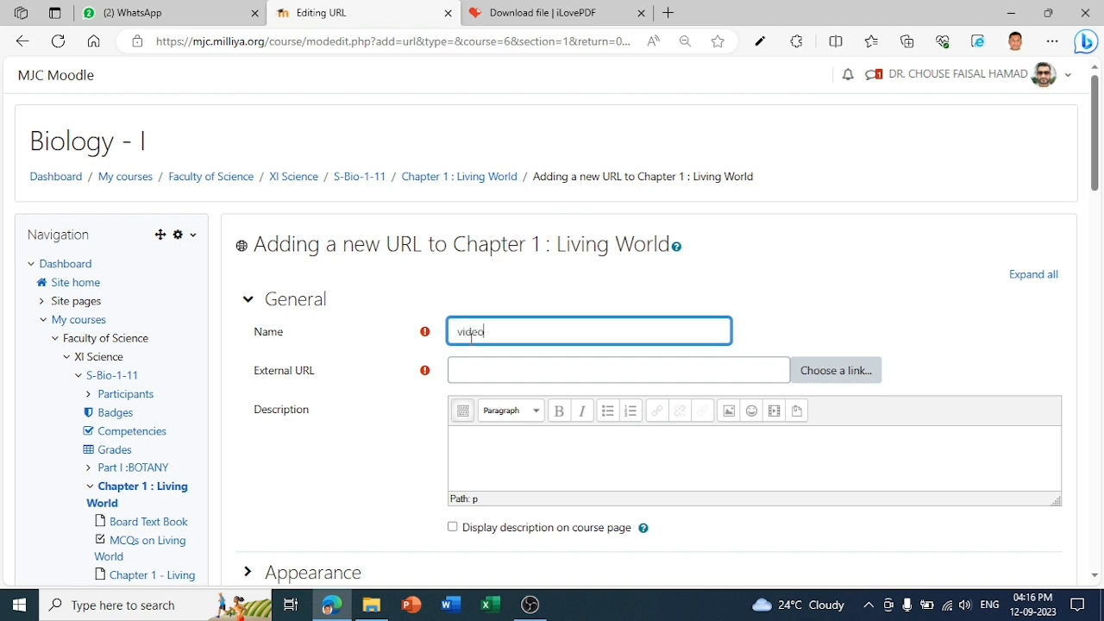
text(video on living world)
Step: Open YouTube in a new browser tab and search it for "basifat biology"
click(667, 12)
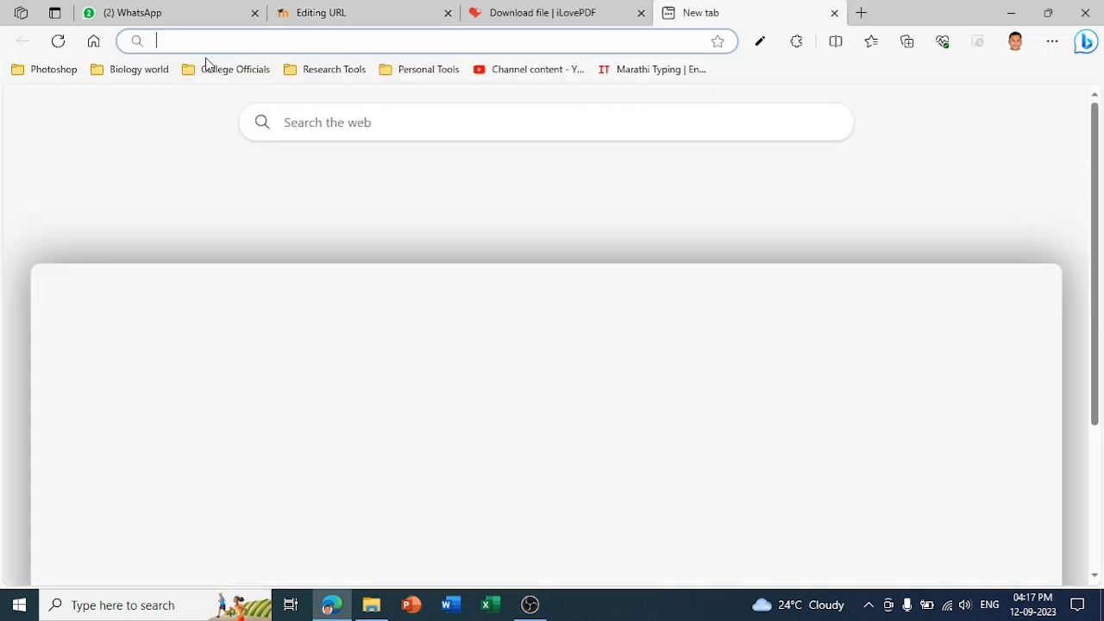
text(youtube.com)
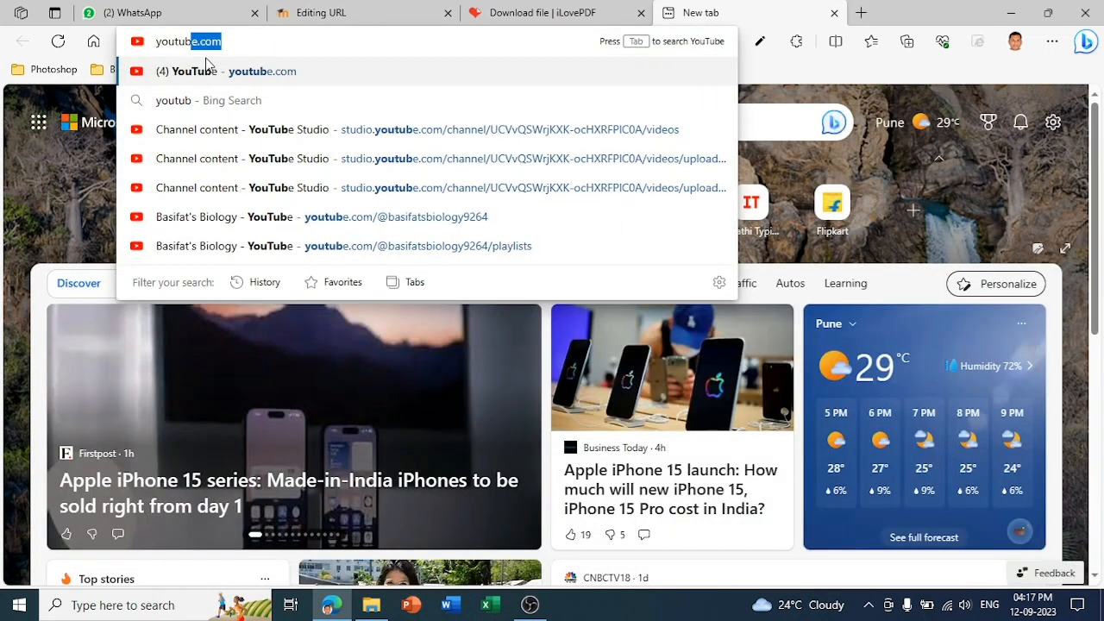
key(Return)
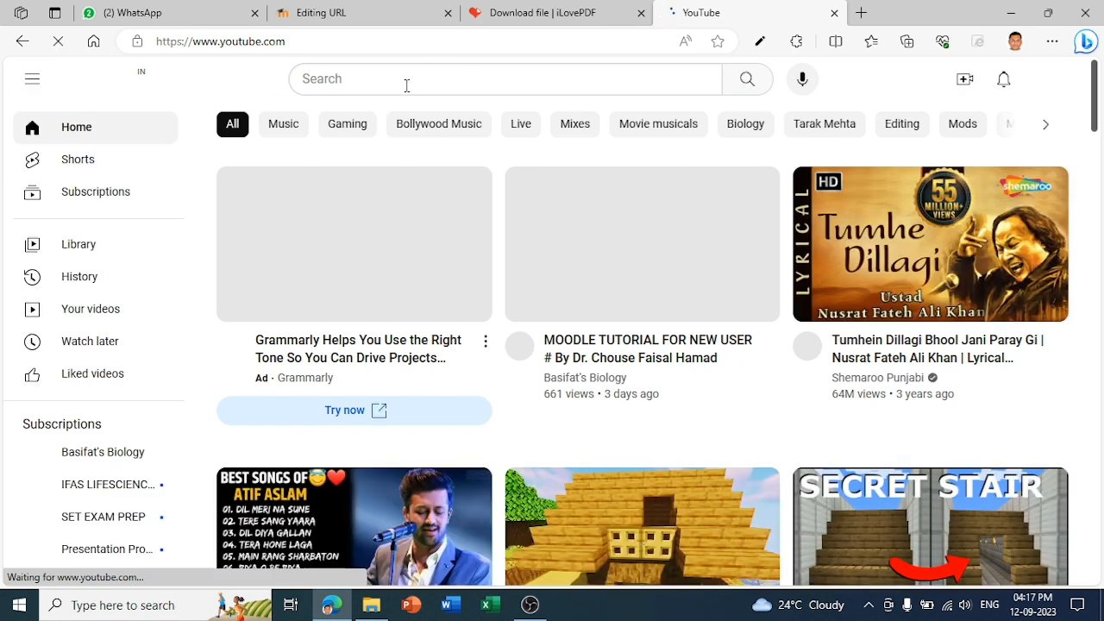
click(406, 86)
text(ba)
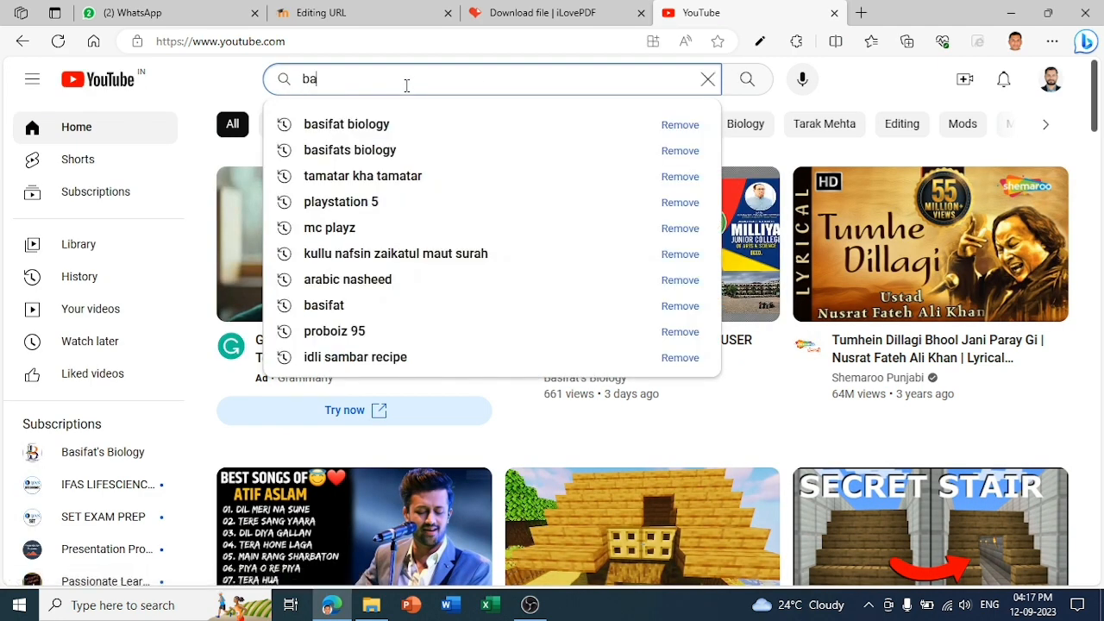
text(sifat)
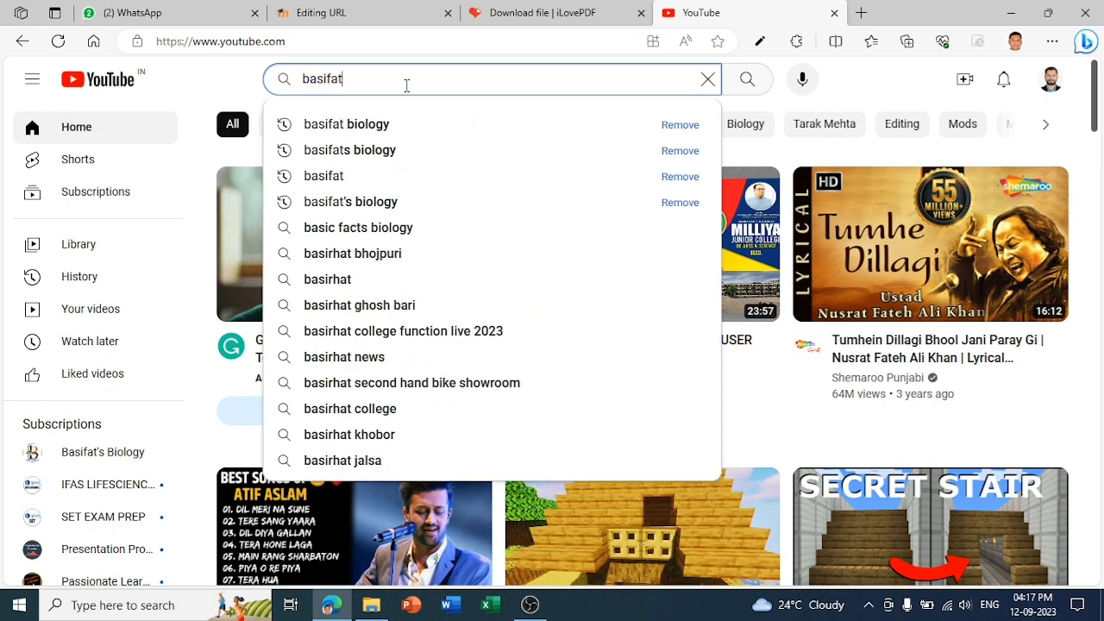
click(377, 127)
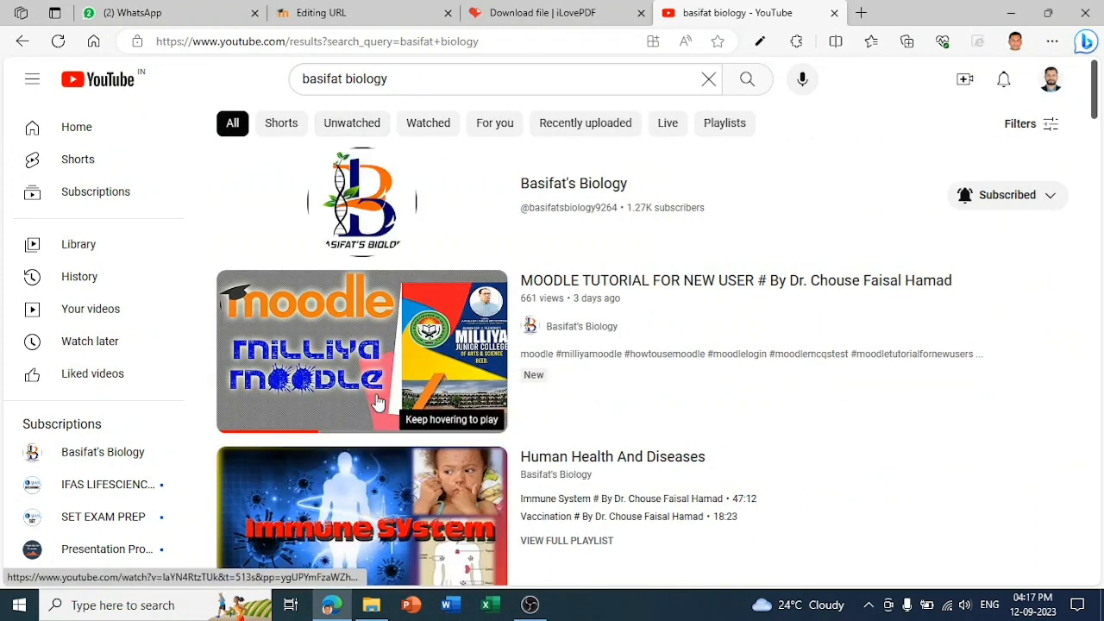
Step: Open the Immune System video from the Human Health And Diseases playlist, skip the advertisement, and copy the video's share link
mouse_move(370, 463)
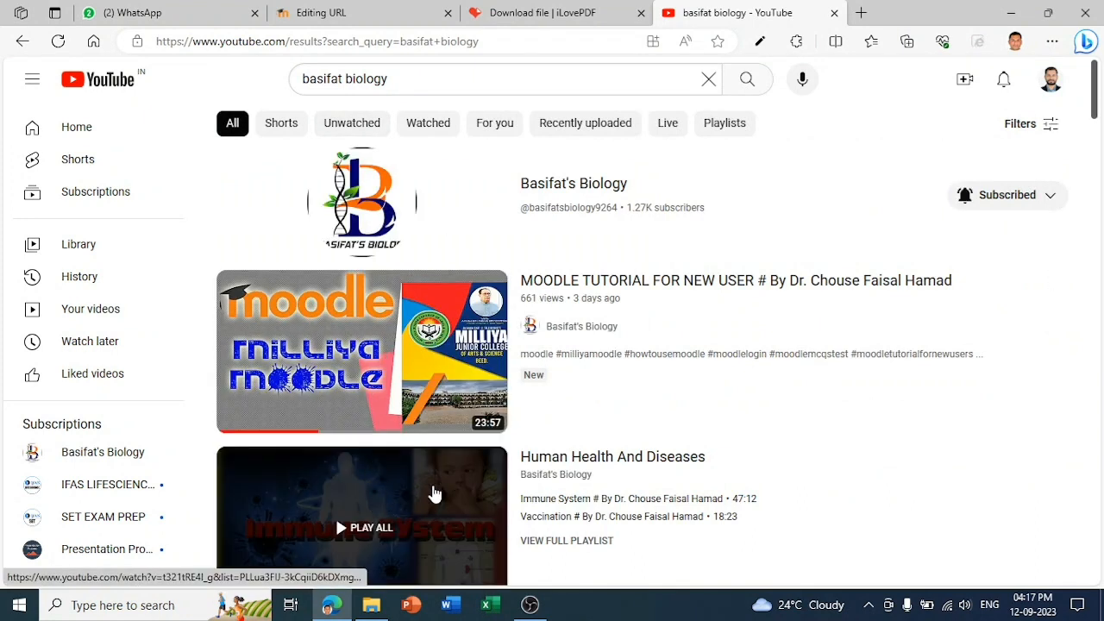
click(436, 486)
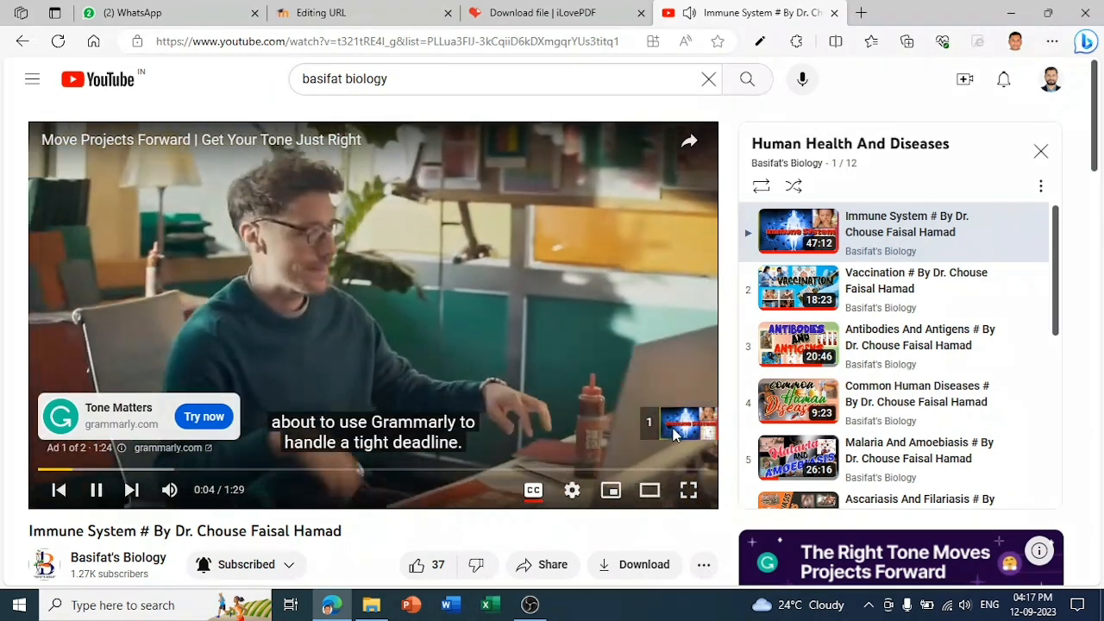
click(659, 424)
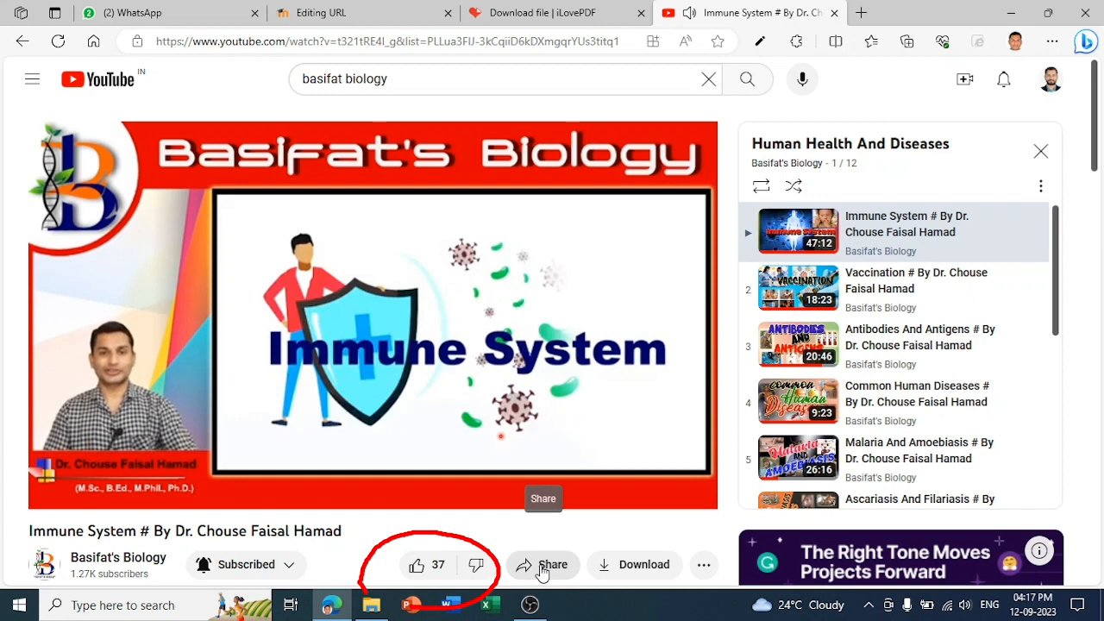
click(540, 569)
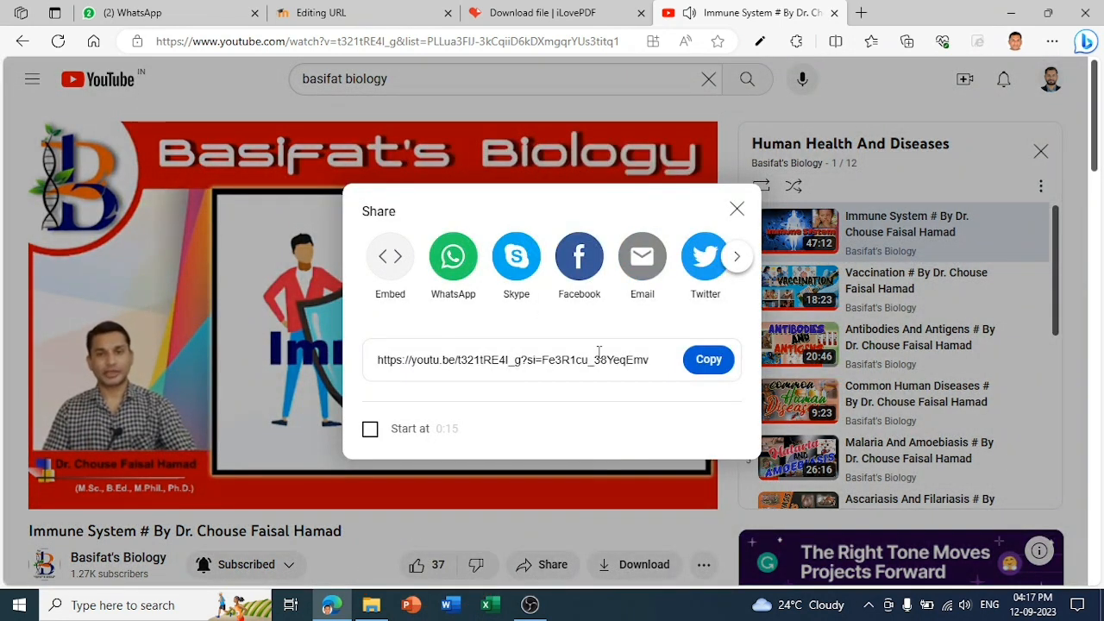
click(721, 357)
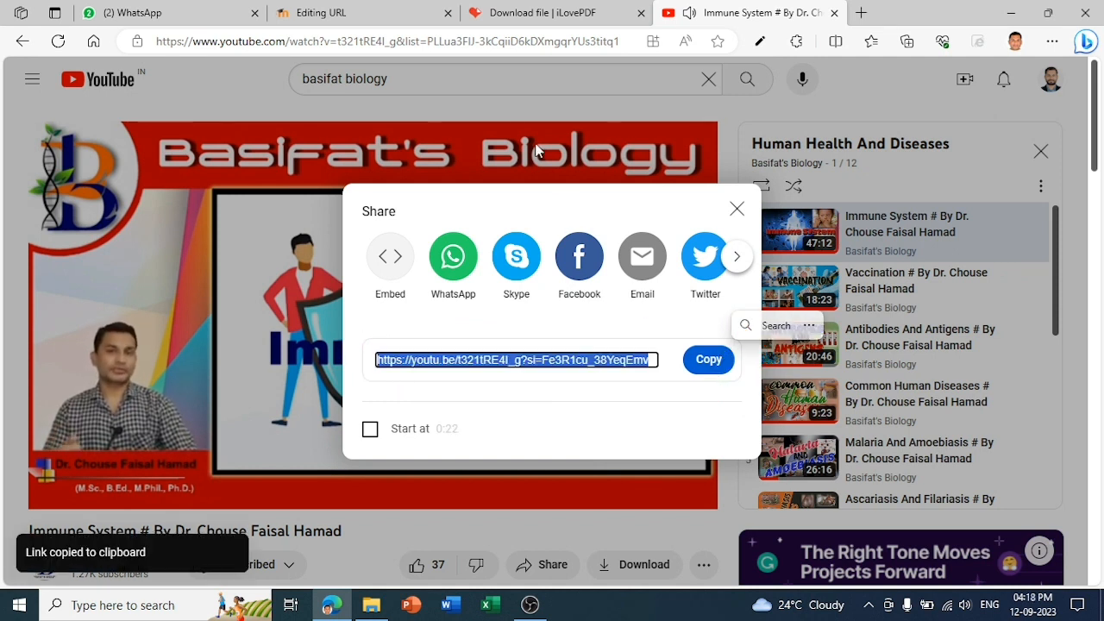
Step: Return to the Moodle URL form, paste the copied video link as the External URL, and save back to the course
click(354, 24)
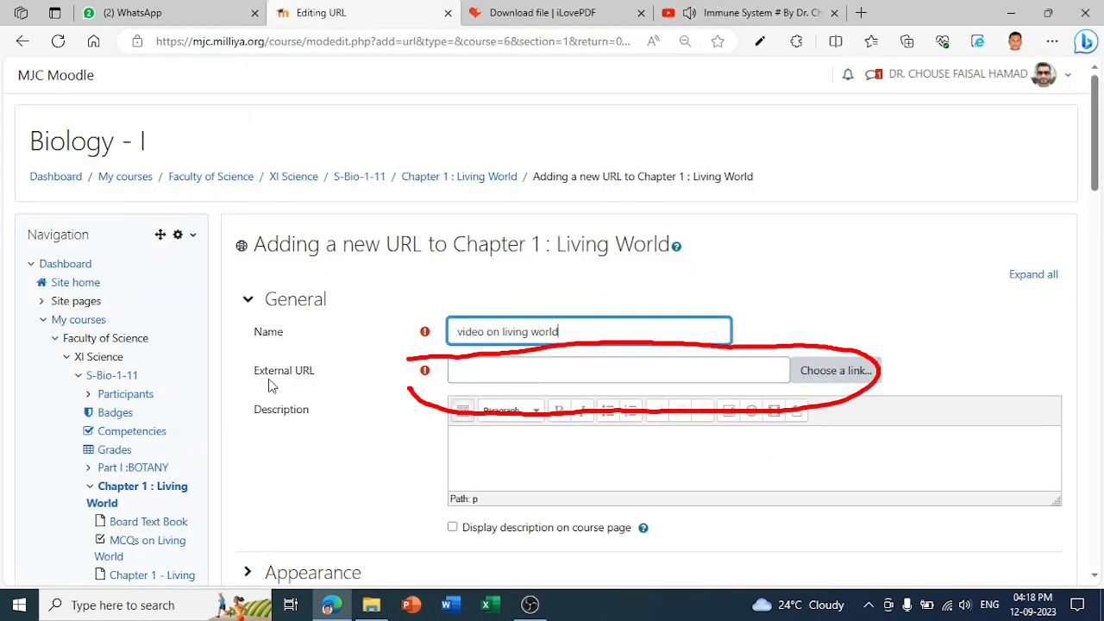
click(476, 376)
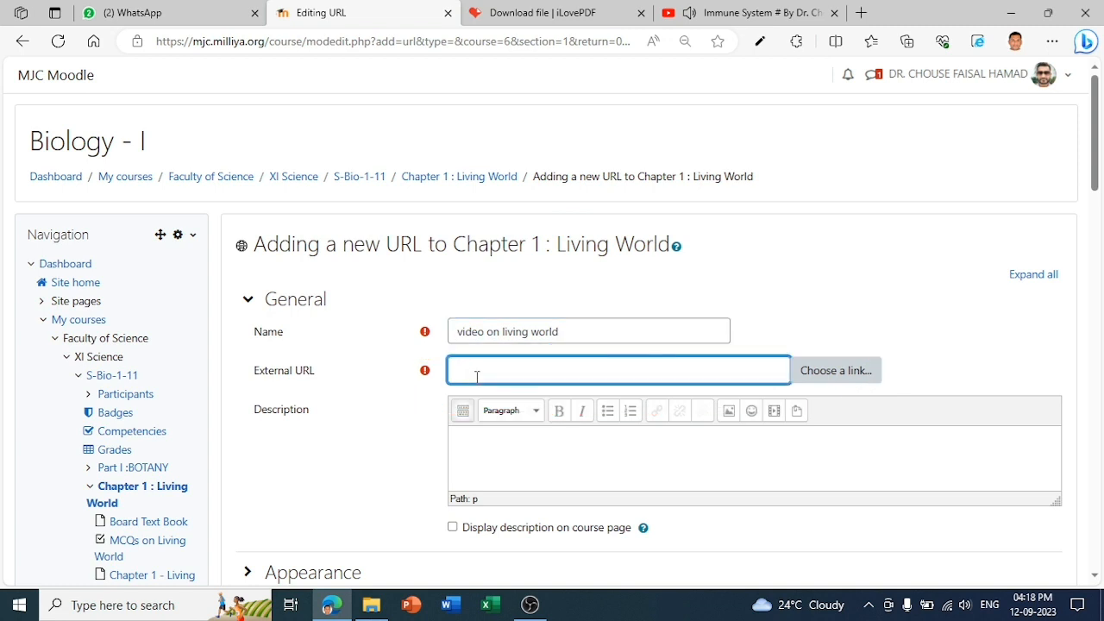
right_click(476, 377)
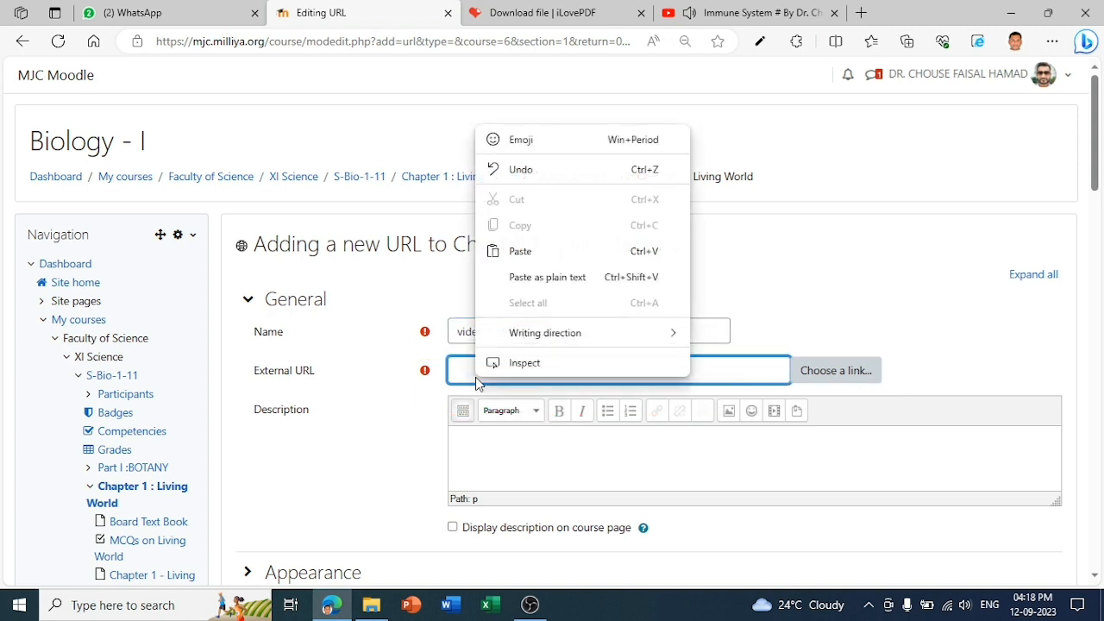
click(521, 251)
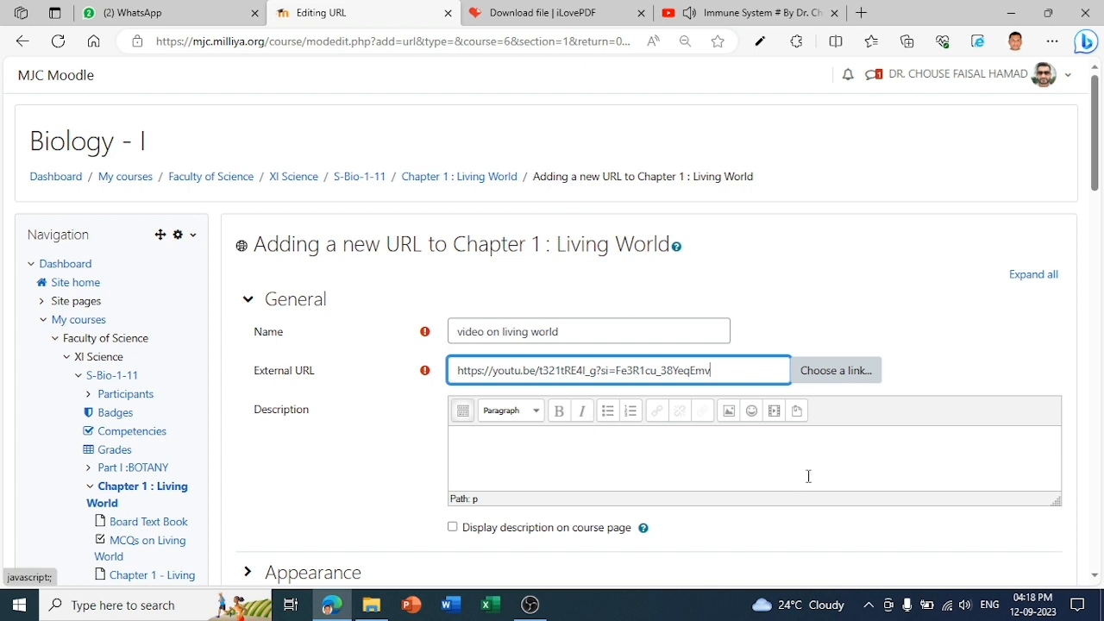
drag(1095, 178, 1099, 274)
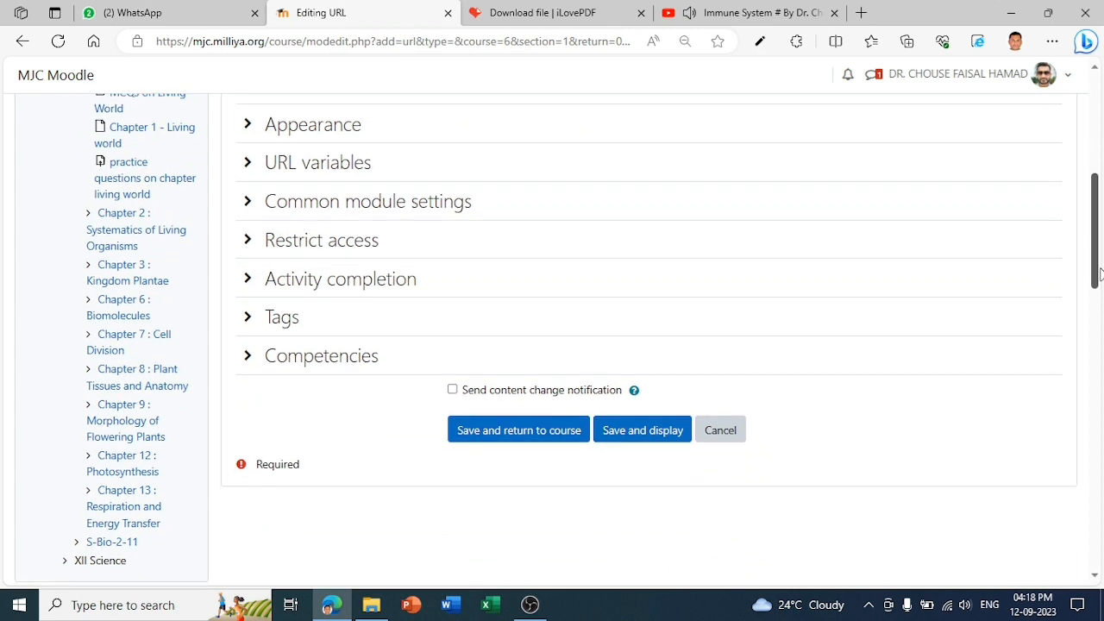
click(488, 433)
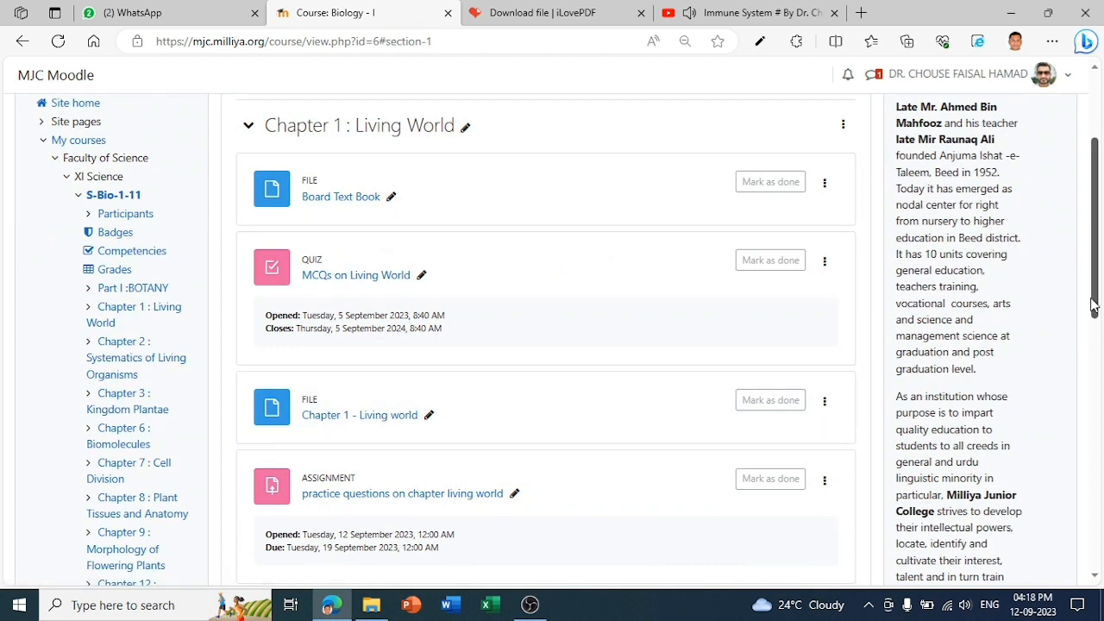
Step: Test the "video on living world" resource by following its YouTube link, and return to the course page
scroll(1094, 306, down, 3)
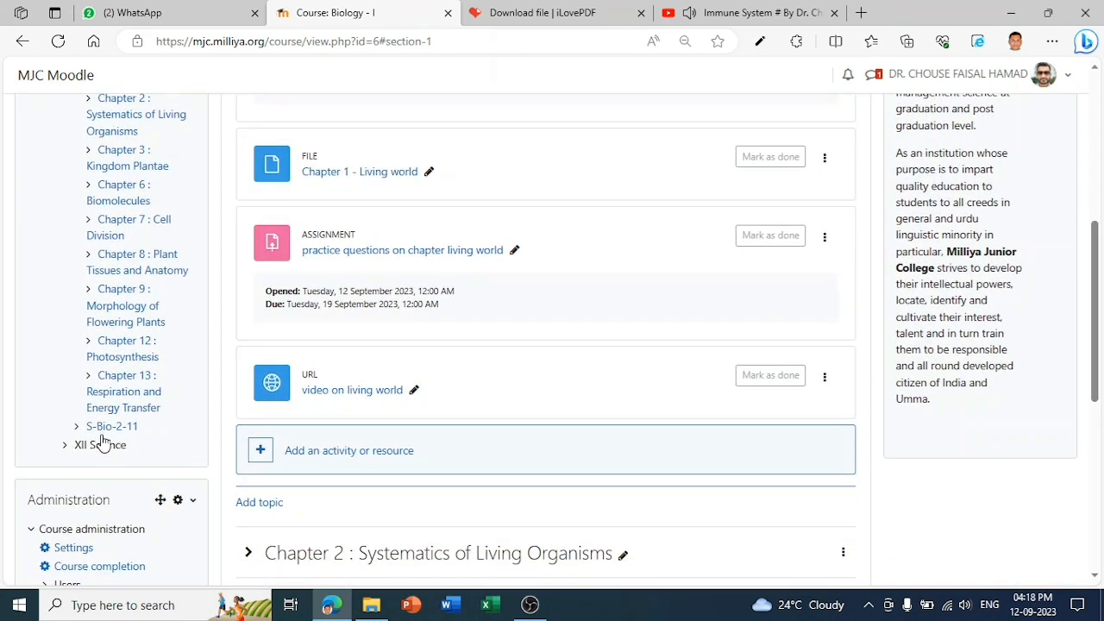
click(348, 395)
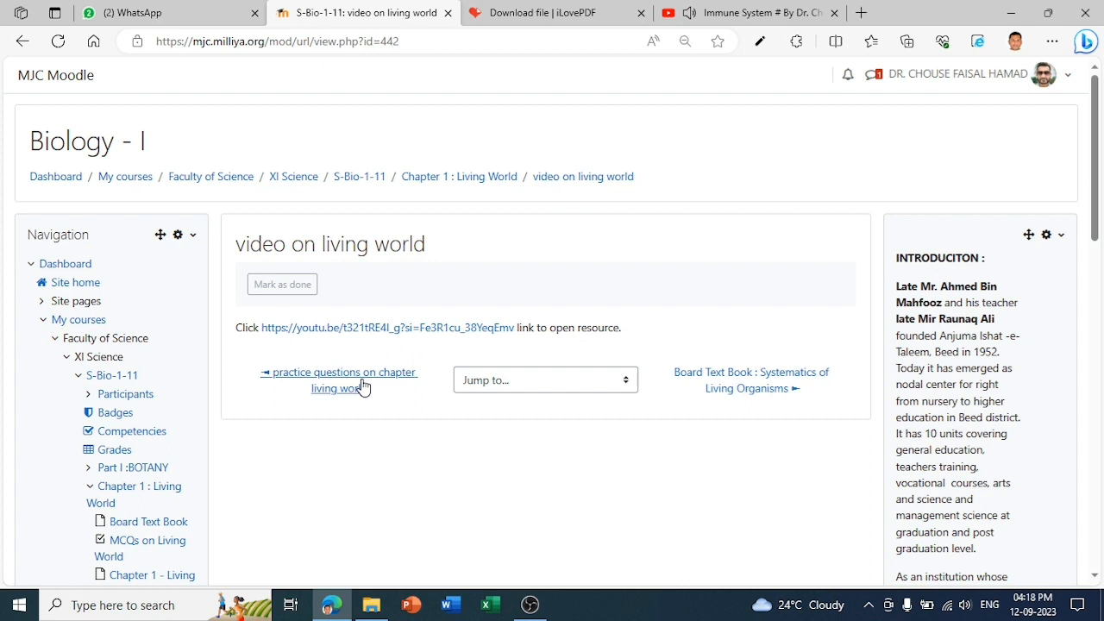
click(400, 330)
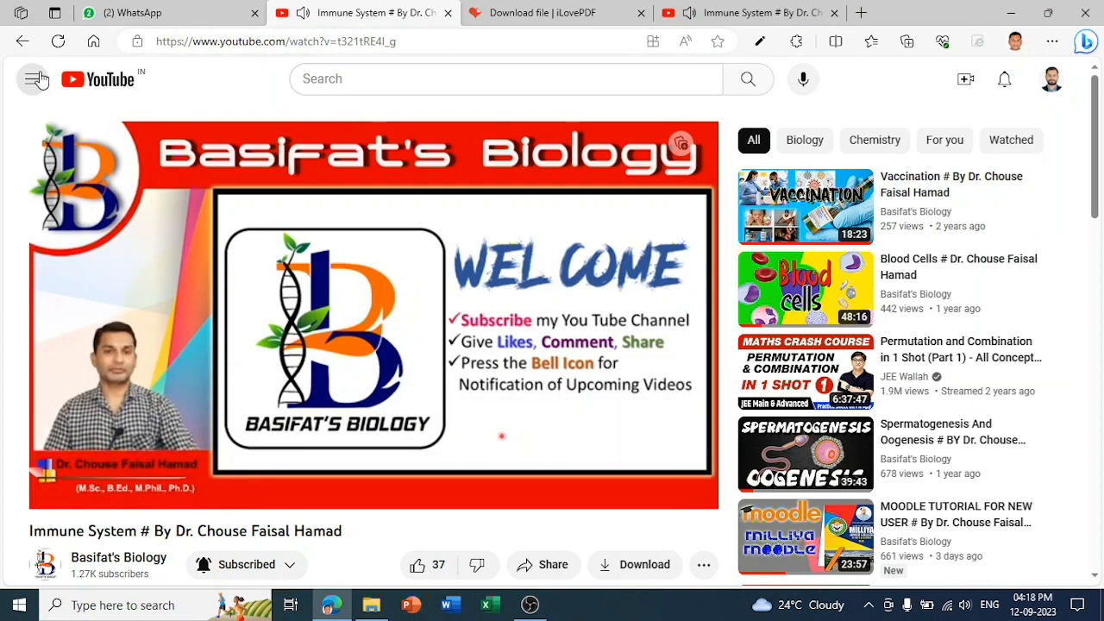
click(19, 43)
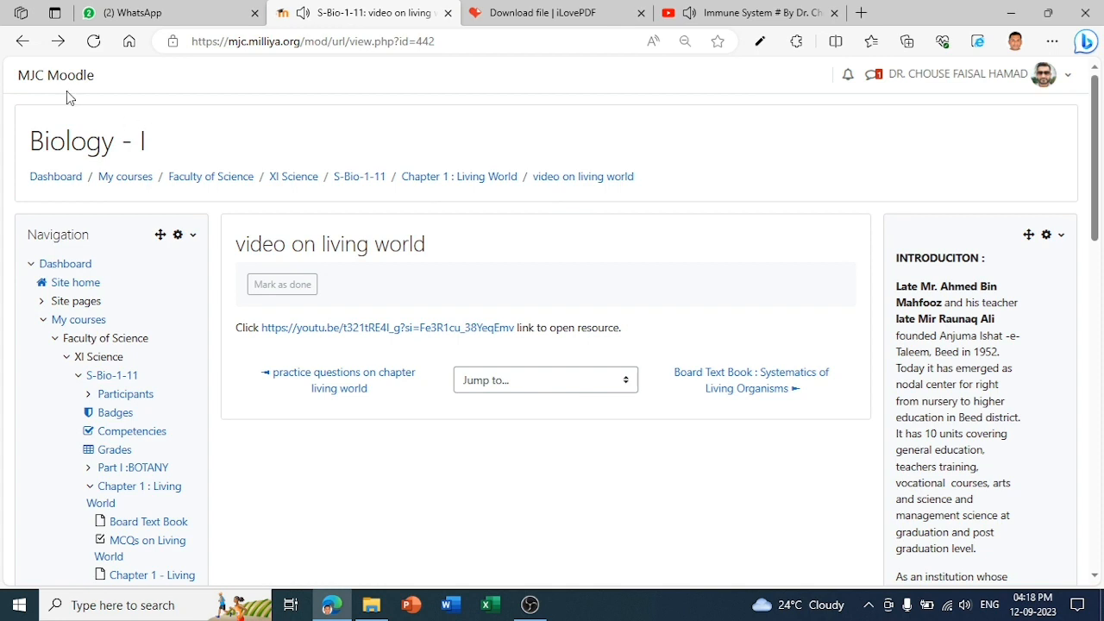
click(19, 43)
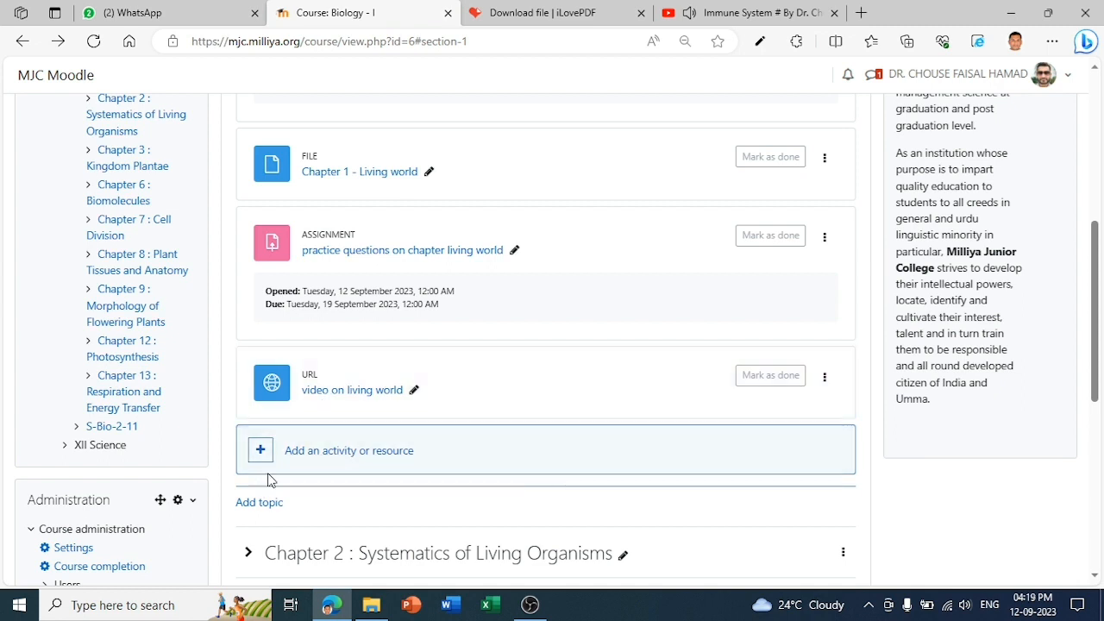
Step: Add a Quiz activity to Chapter 1 : Living World and name it "MCQs on Chapter Biomolecules"
click(340, 456)
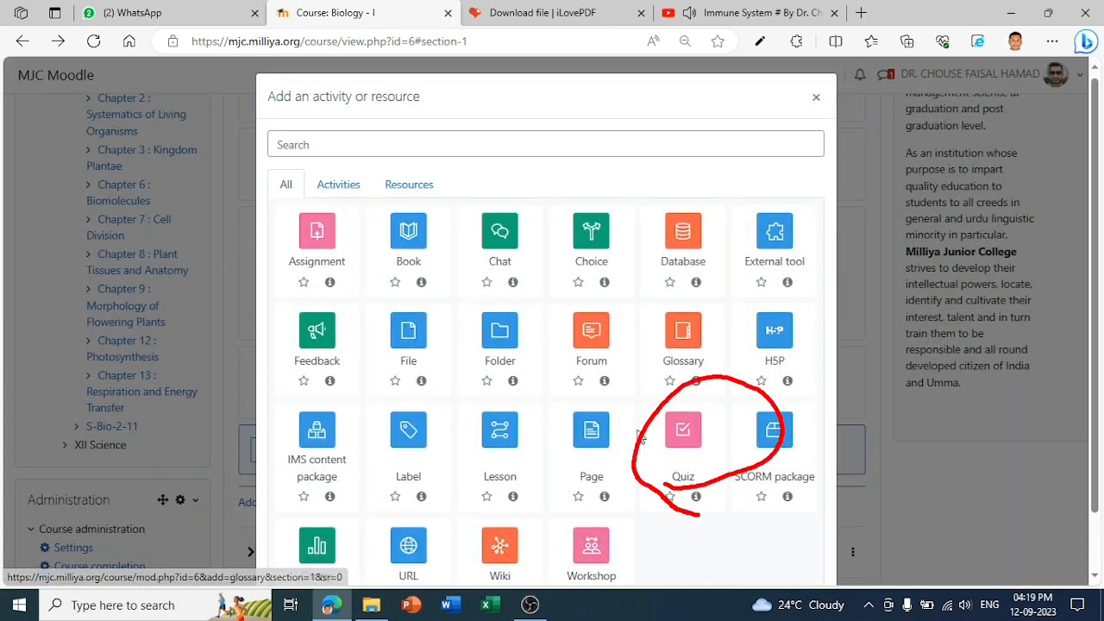
click(684, 434)
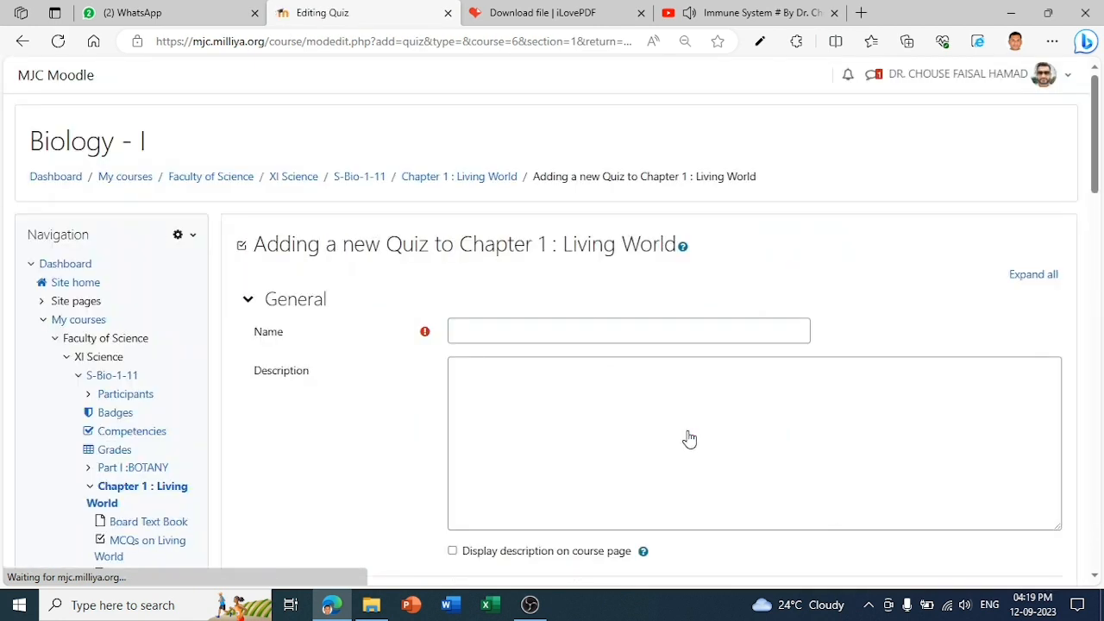
click(493, 332)
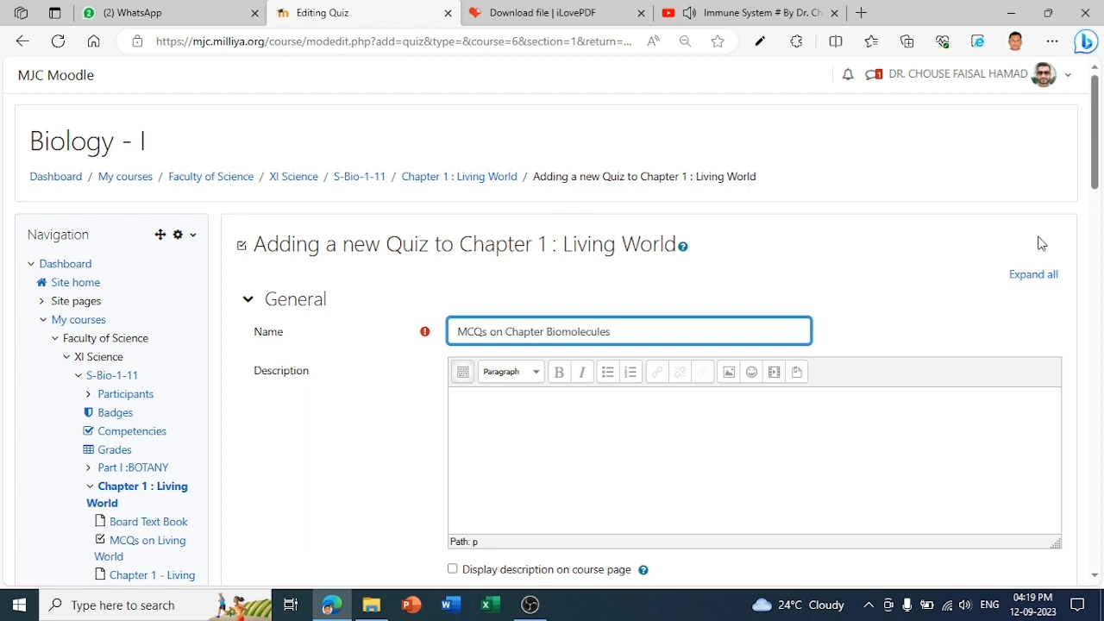
Step: Expand the quiz's Timing settings and enable both the opening and closing dates
drag(1098, 181, 1100, 211)
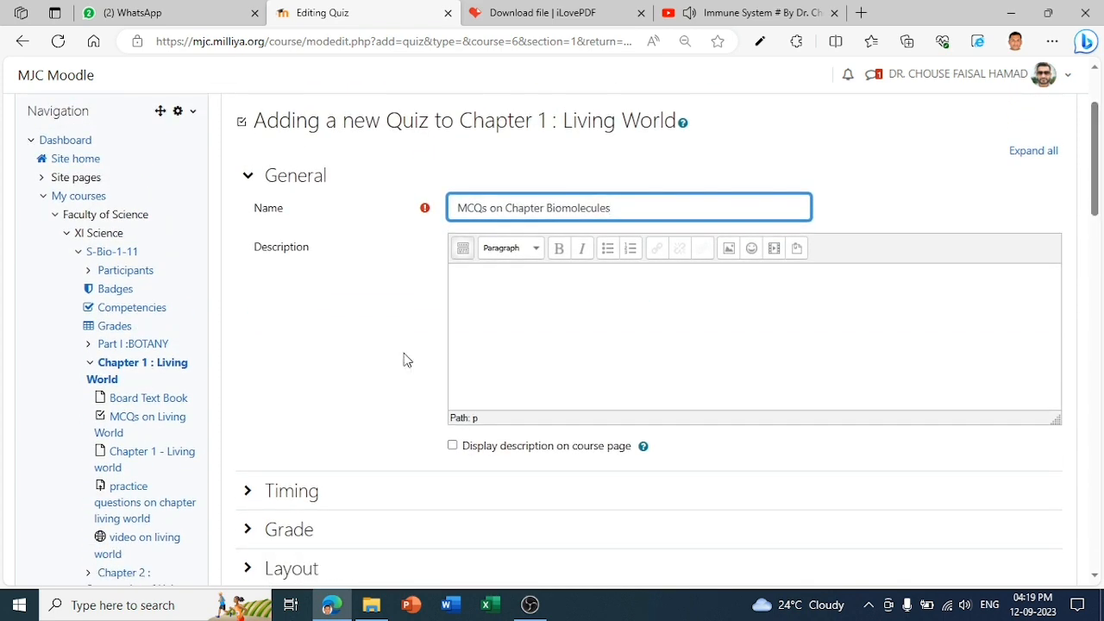
click(248, 490)
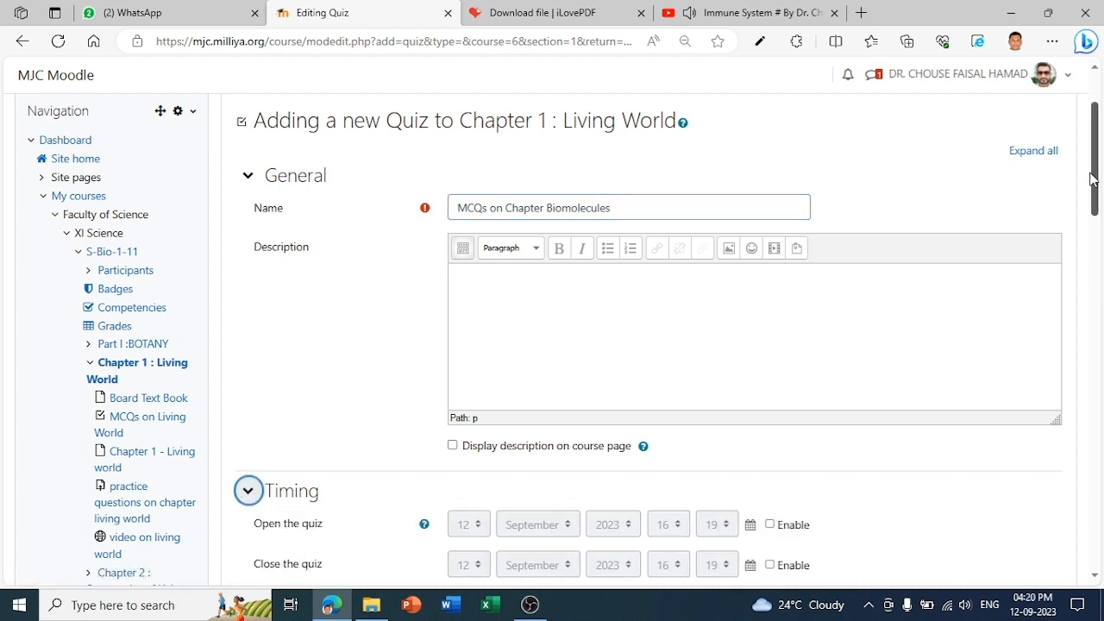
drag(1093, 180, 1101, 223)
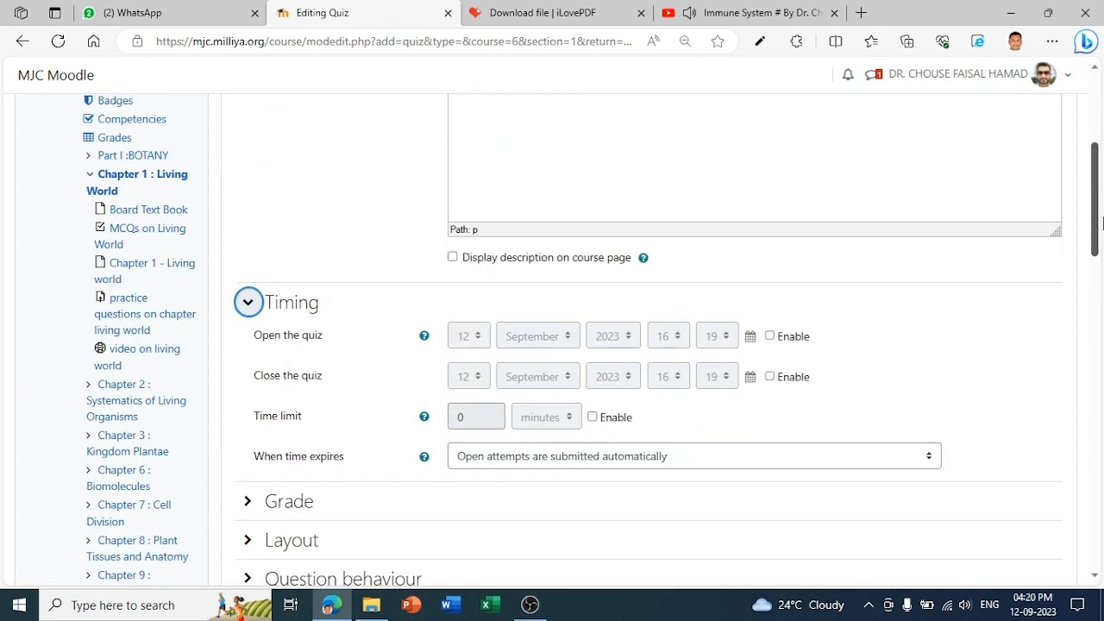
click(769, 336)
click(770, 377)
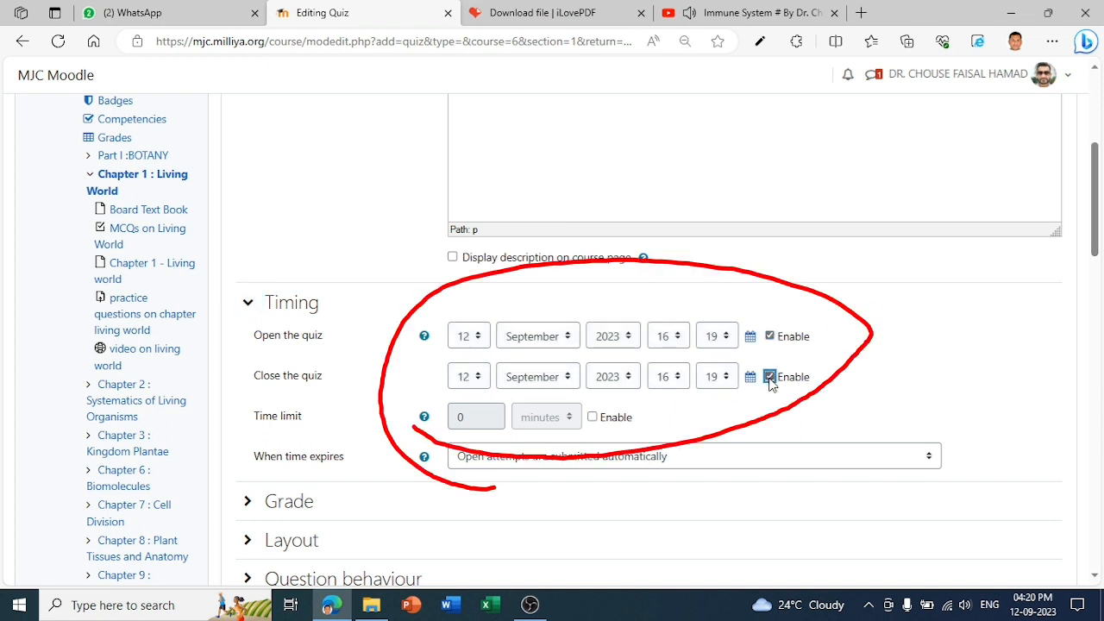
Step: Set the quiz to open on 13 September 2023 at 21:00
click(480, 336)
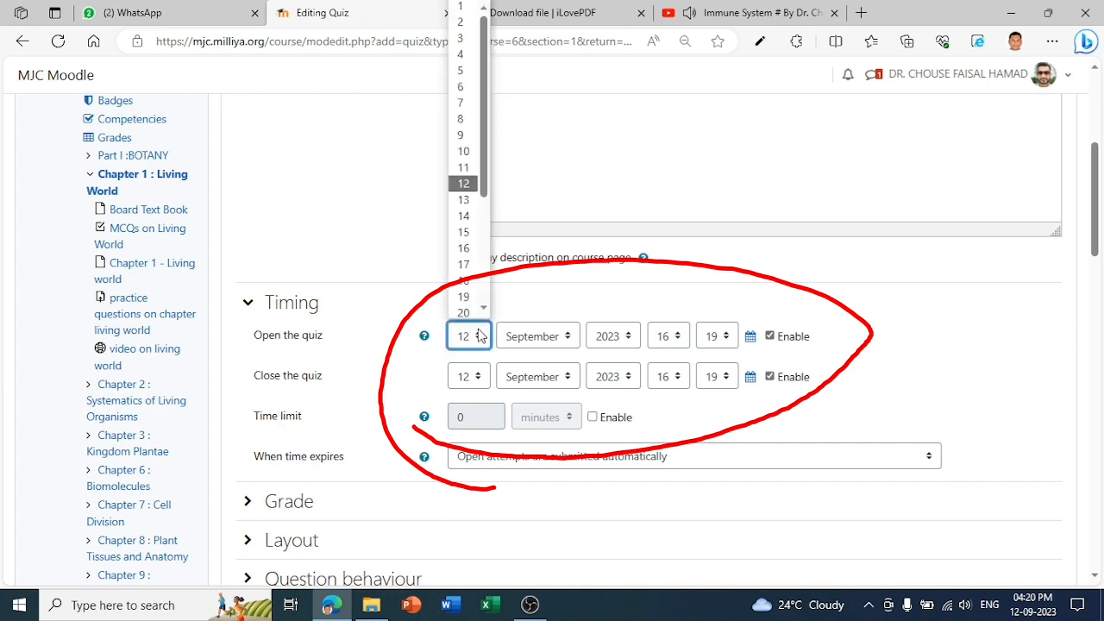
click(464, 197)
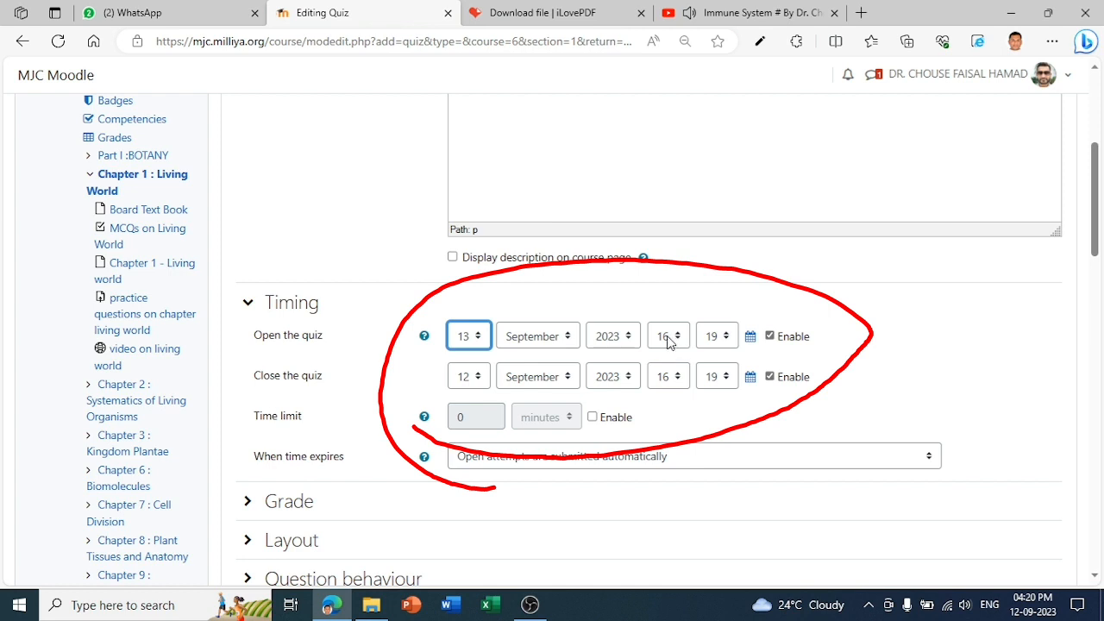
key(Tab)
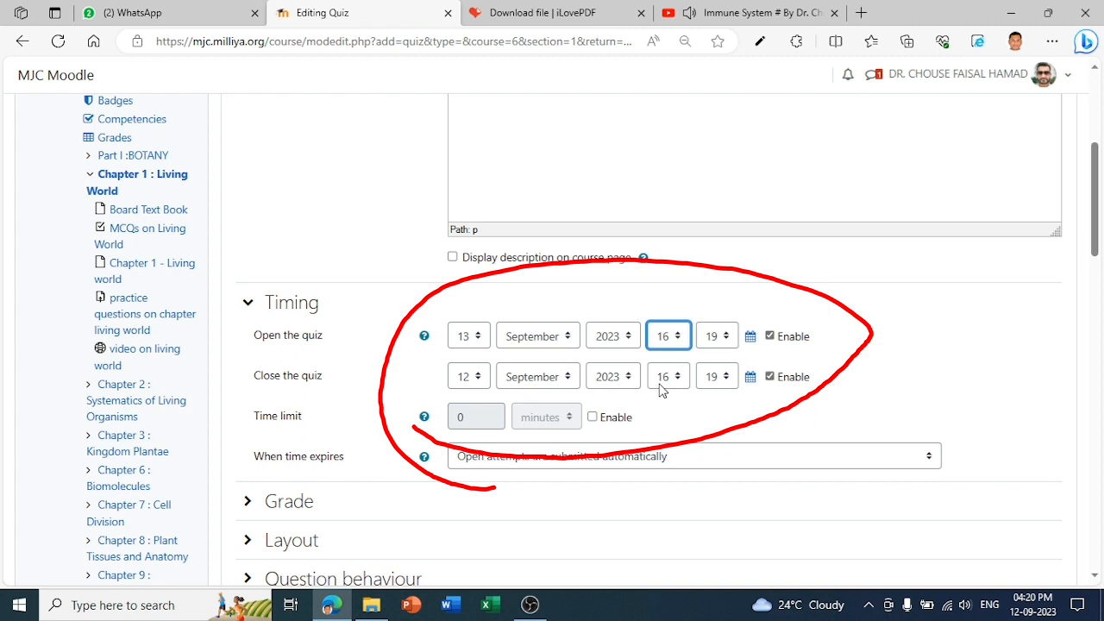
text(21)
key(Tab)
text(01)
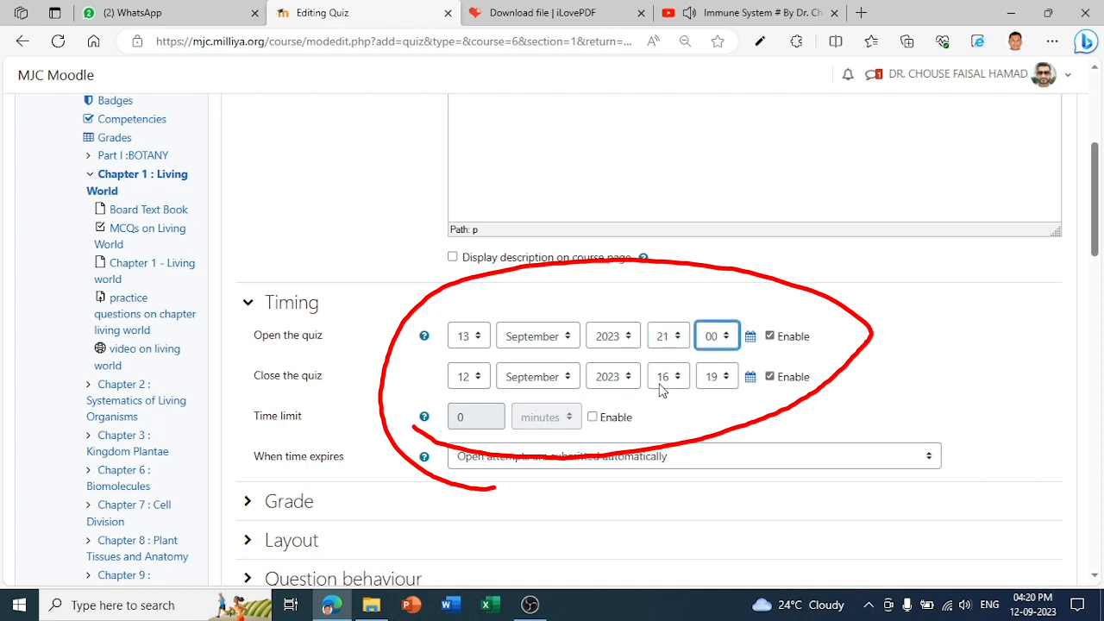
key(Up)
key(Tab)
key(Tab)
key(Tab)
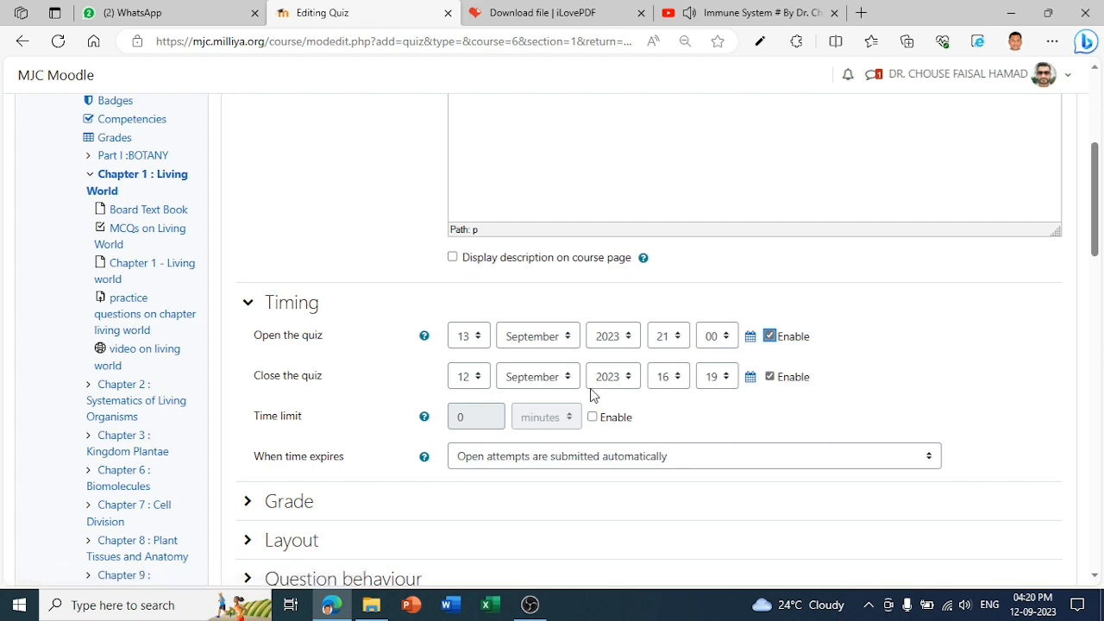
Step: Set the quiz to close on 13 September 2023 at 21:30
key(Tab)
key(Tab)
key(Tab)
text(21)
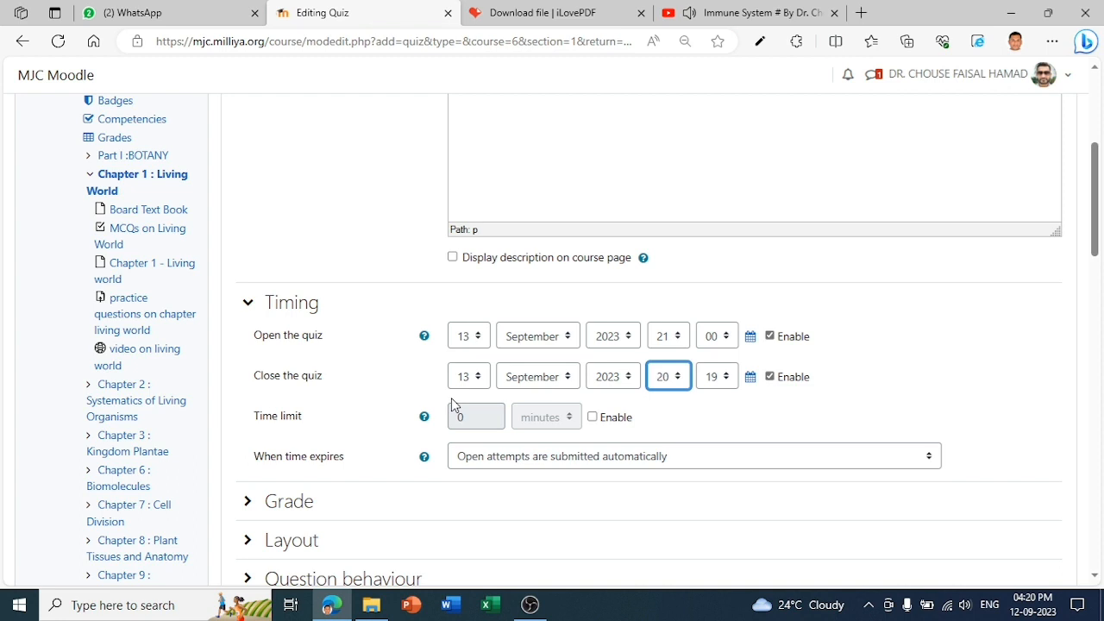
key(Tab)
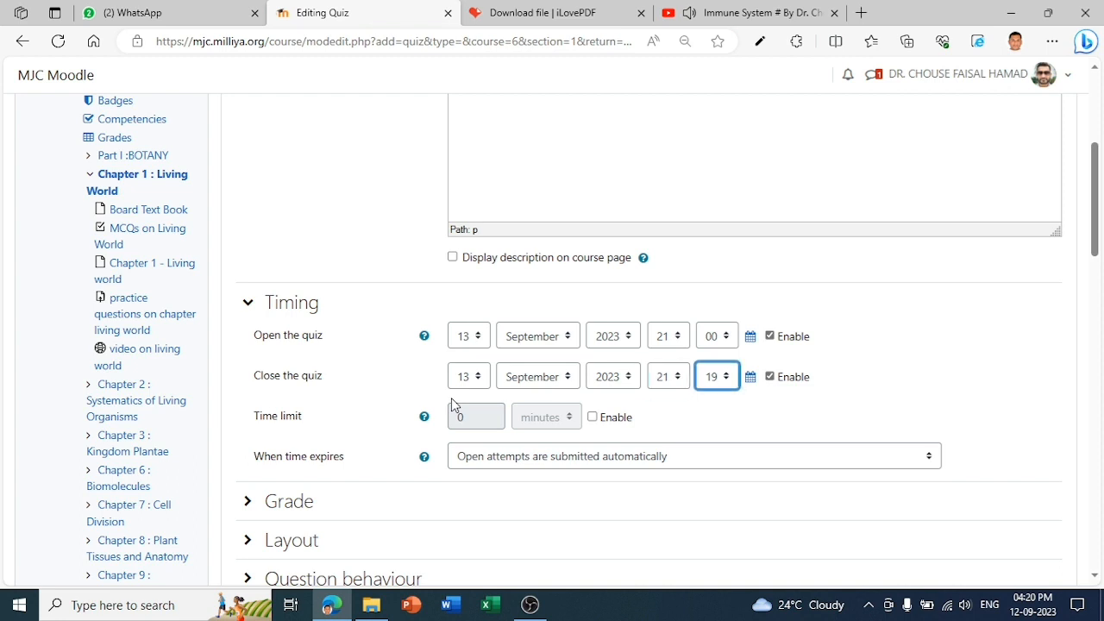
text(30)
Step: Enable the quiz's time limit, set it to 30 minutes, and collapse the Timing settings
click(592, 417)
double_click(479, 417)
text(30)
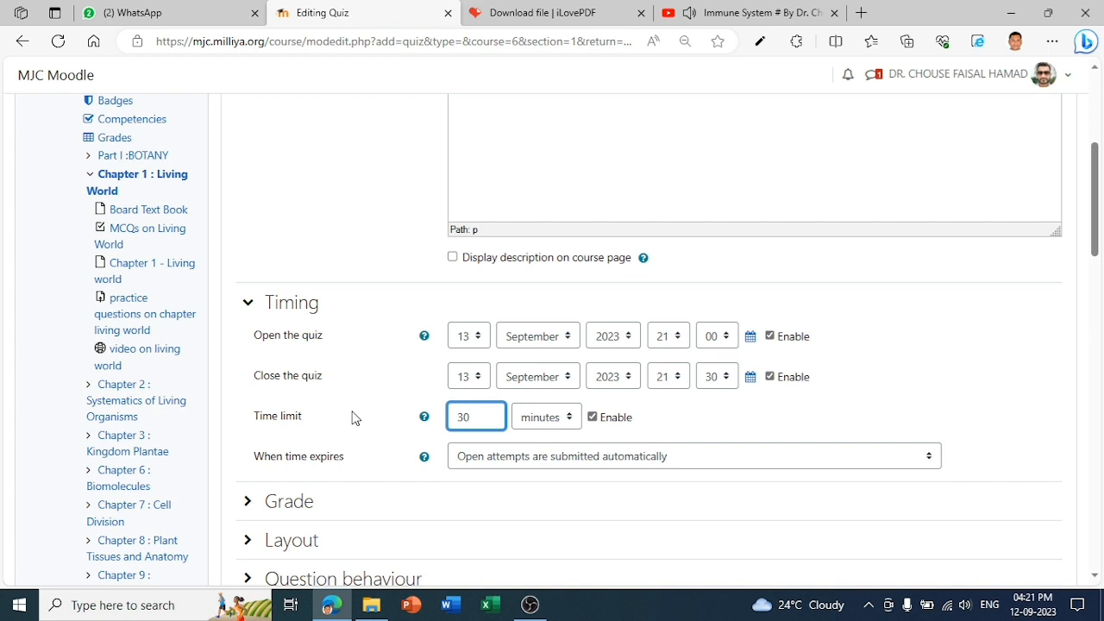
click(246, 306)
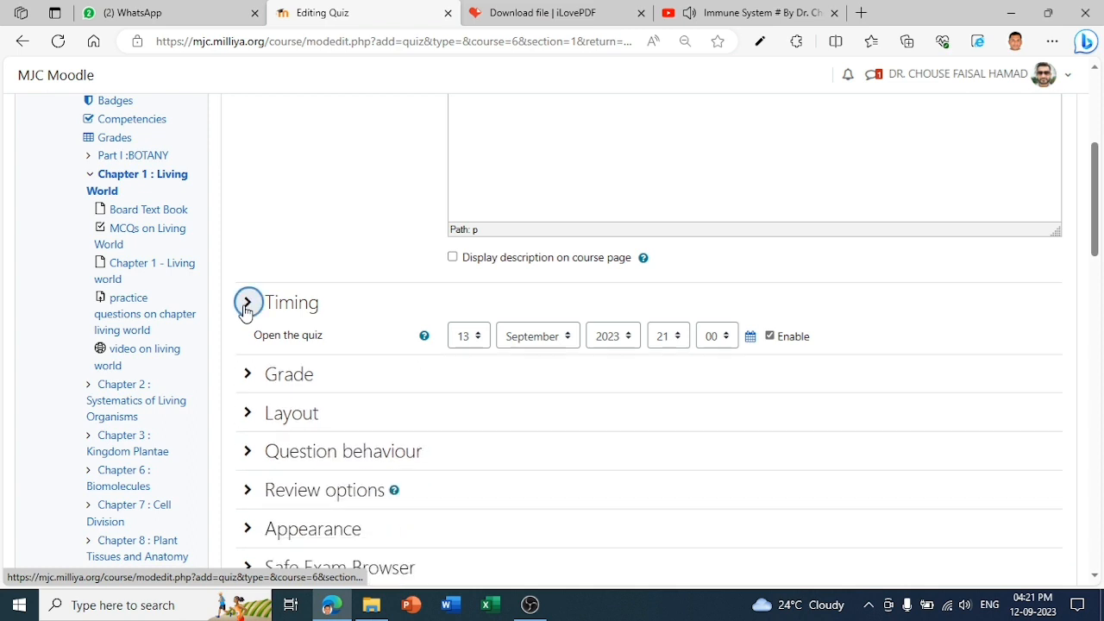
Step: Try limiting the quiz to 1 allowed attempt in the Grade settings, and restore the attempts to Unlimited
click(248, 343)
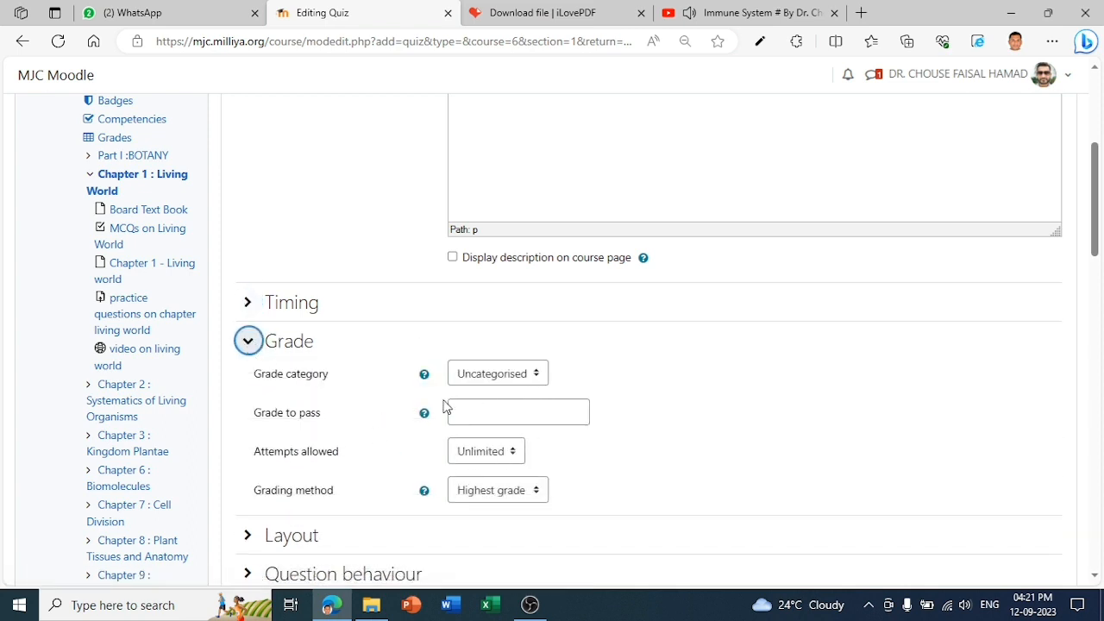
click(513, 454)
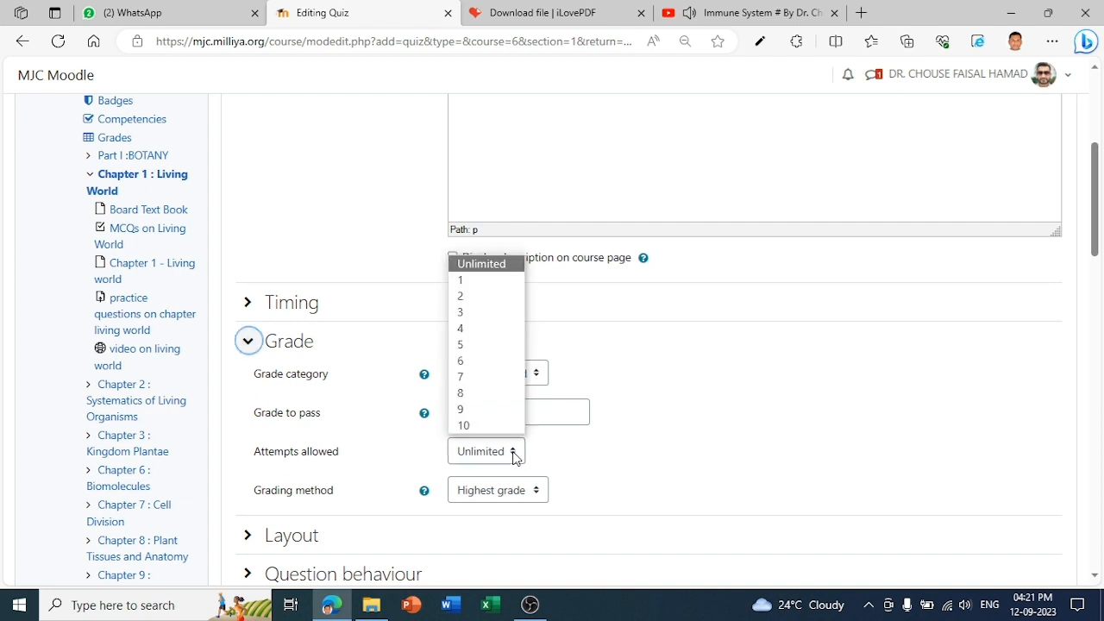
click(458, 280)
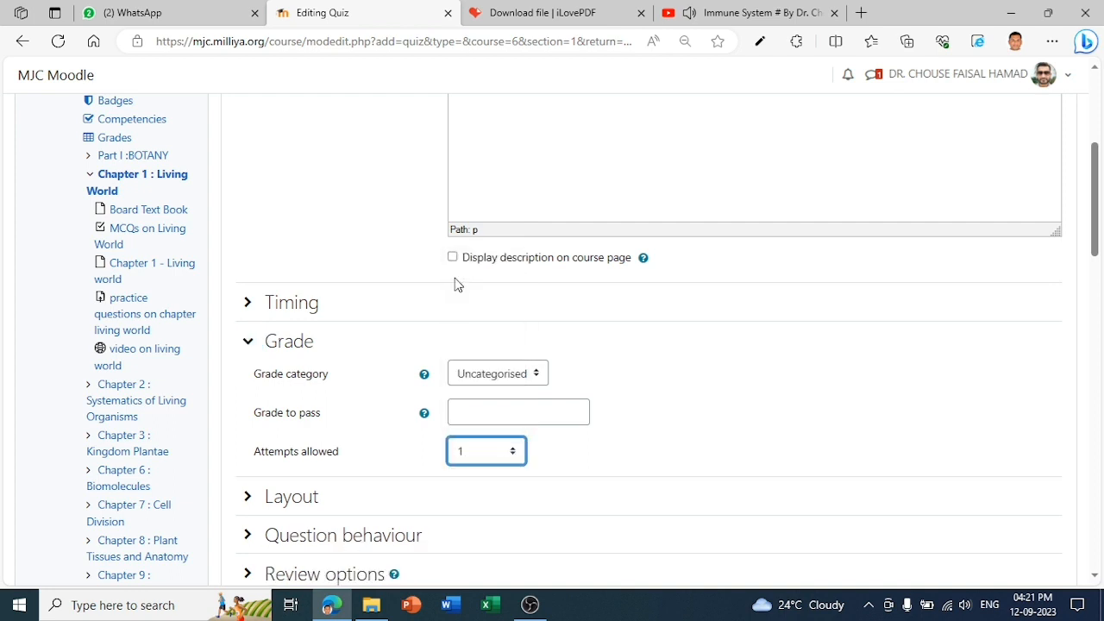
click(513, 452)
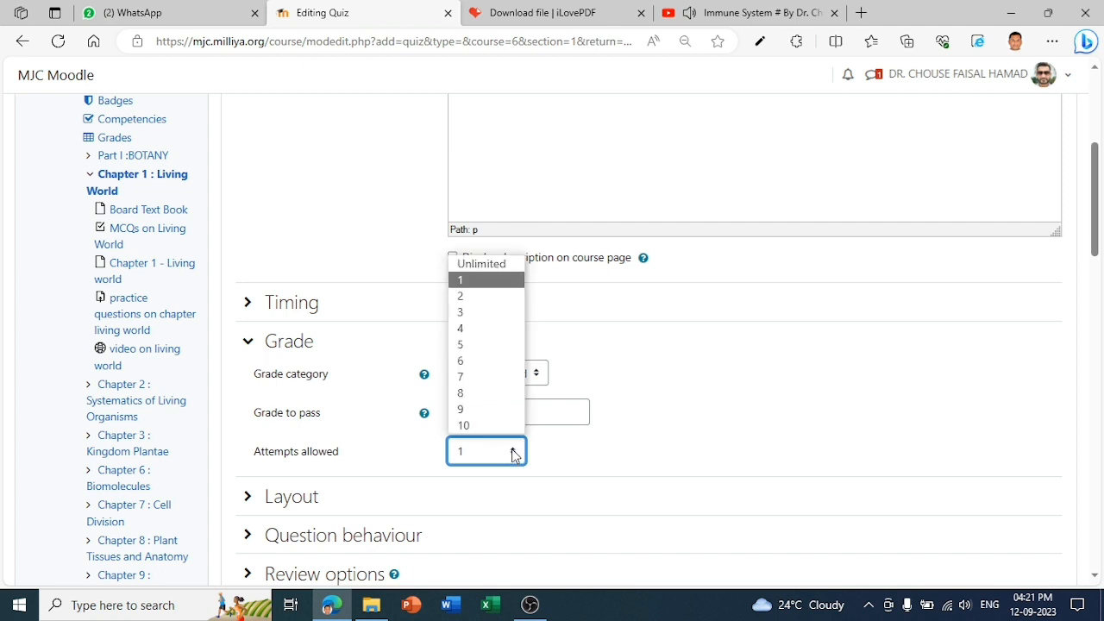
click(487, 263)
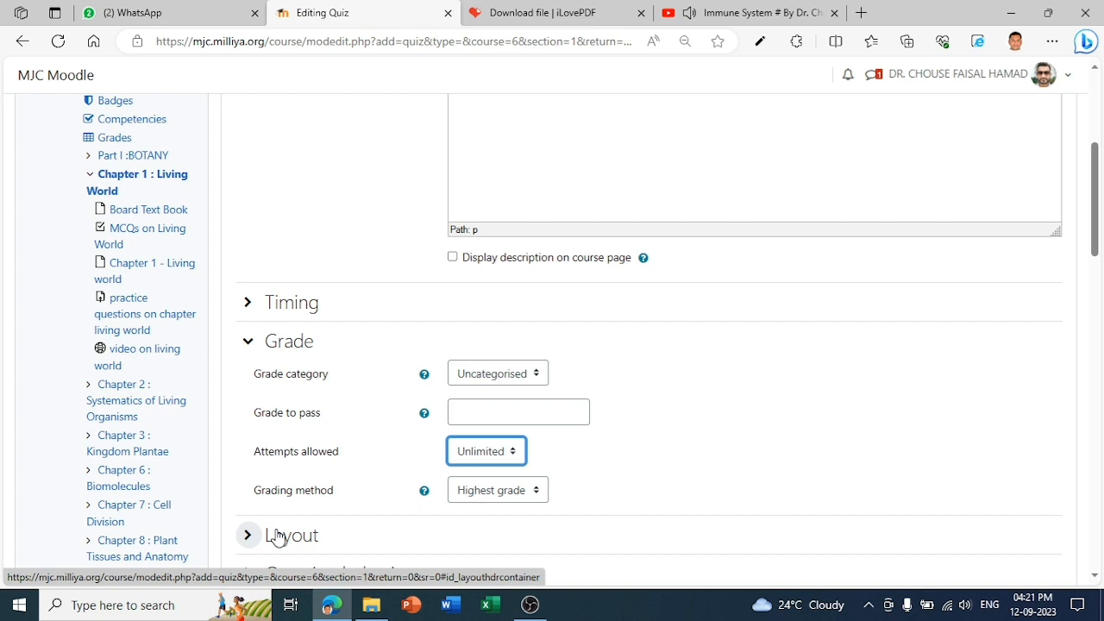
click(250, 343)
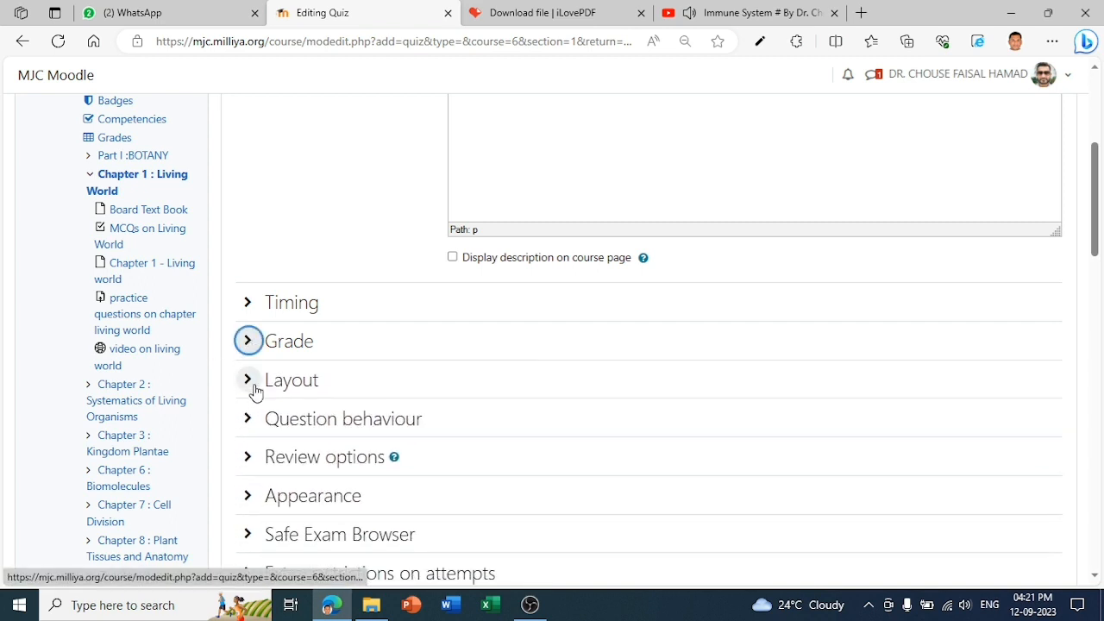
Step: Examine the quiz's Layout, Question behaviour and Review options settings, collapsing each section after viewing it
click(249, 384)
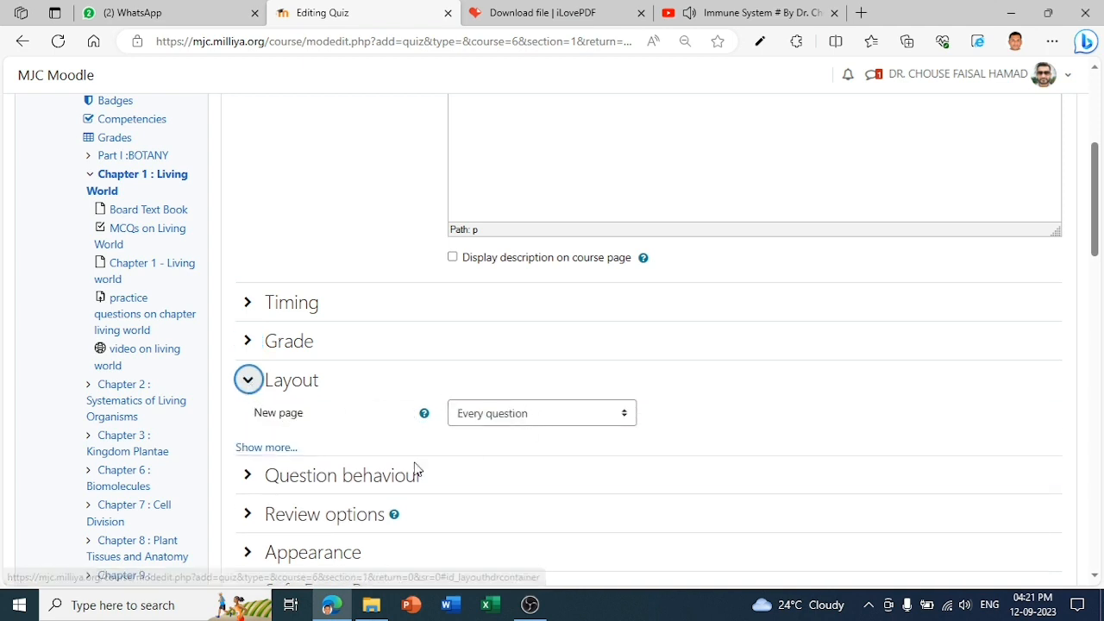
click(248, 384)
click(249, 421)
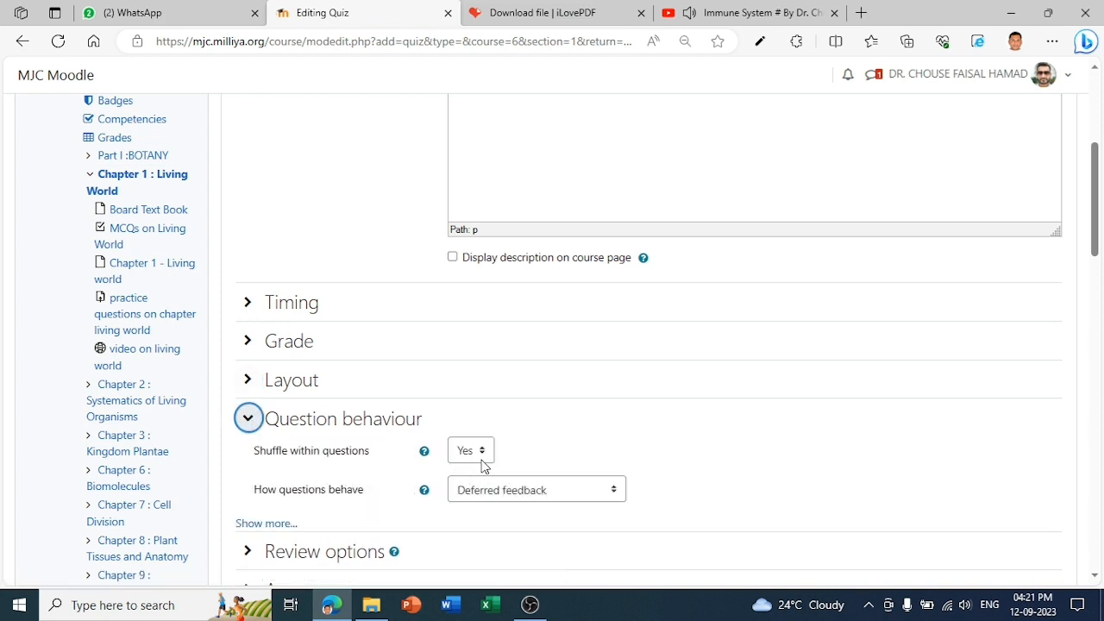
click(254, 426)
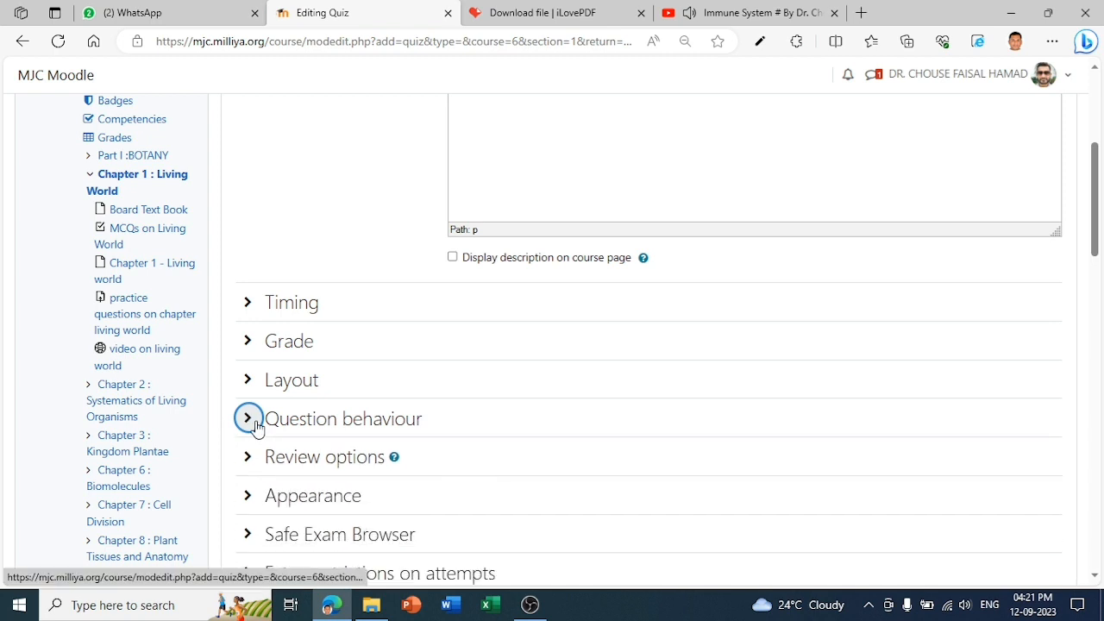
click(245, 459)
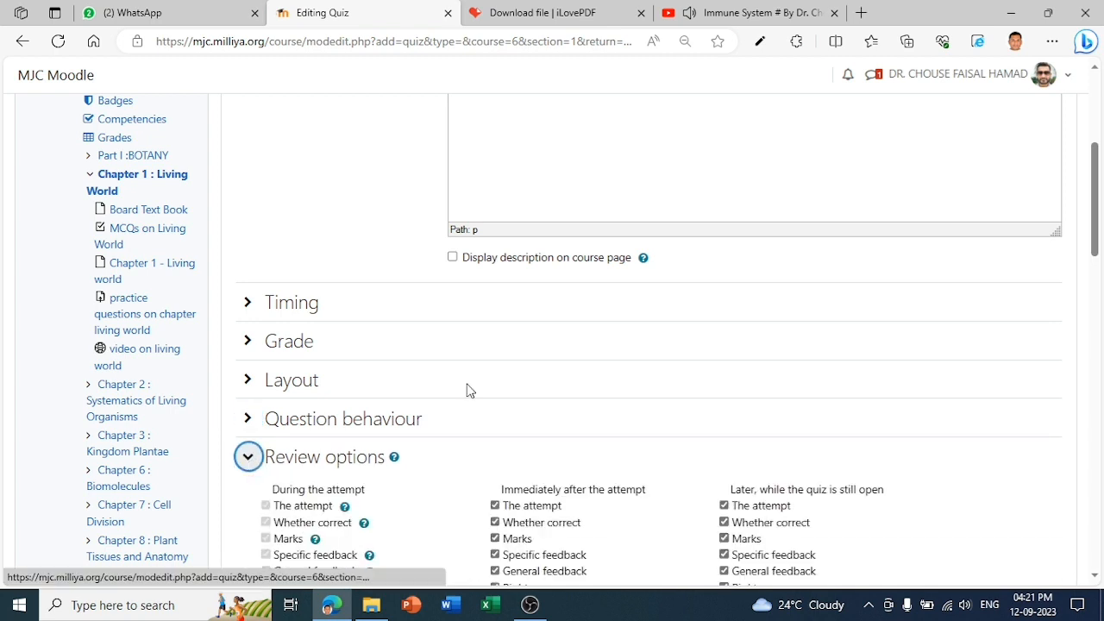
drag(1103, 232, 1103, 298)
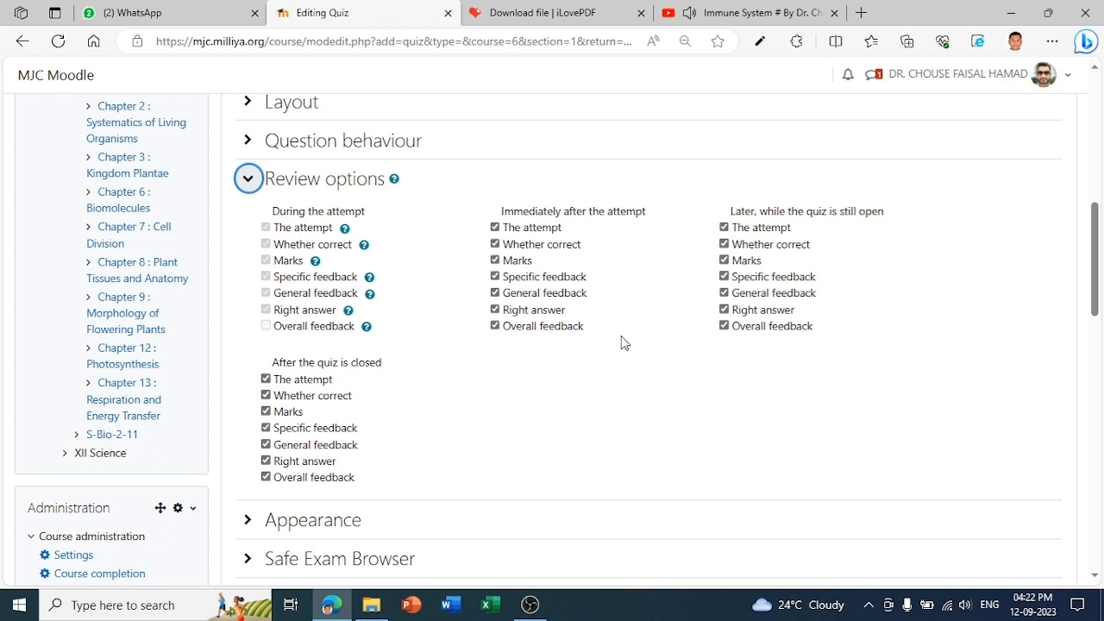
click(249, 179)
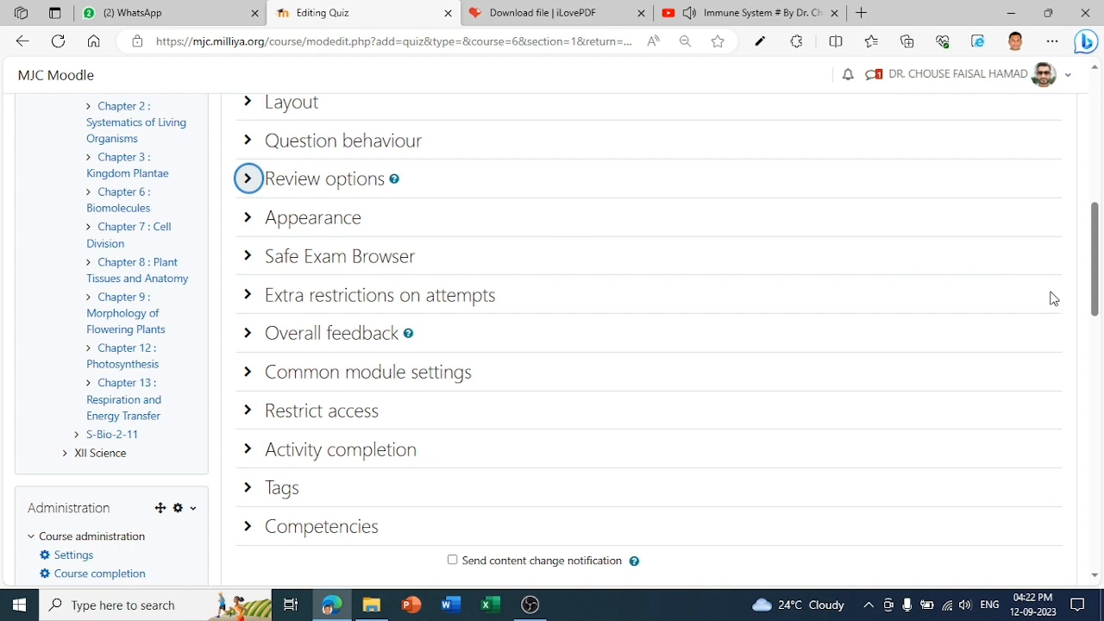
Step: Save the quiz, return to the course, and locate its entry under Chapter 1 : Living World
drag(1099, 299, 1098, 334)
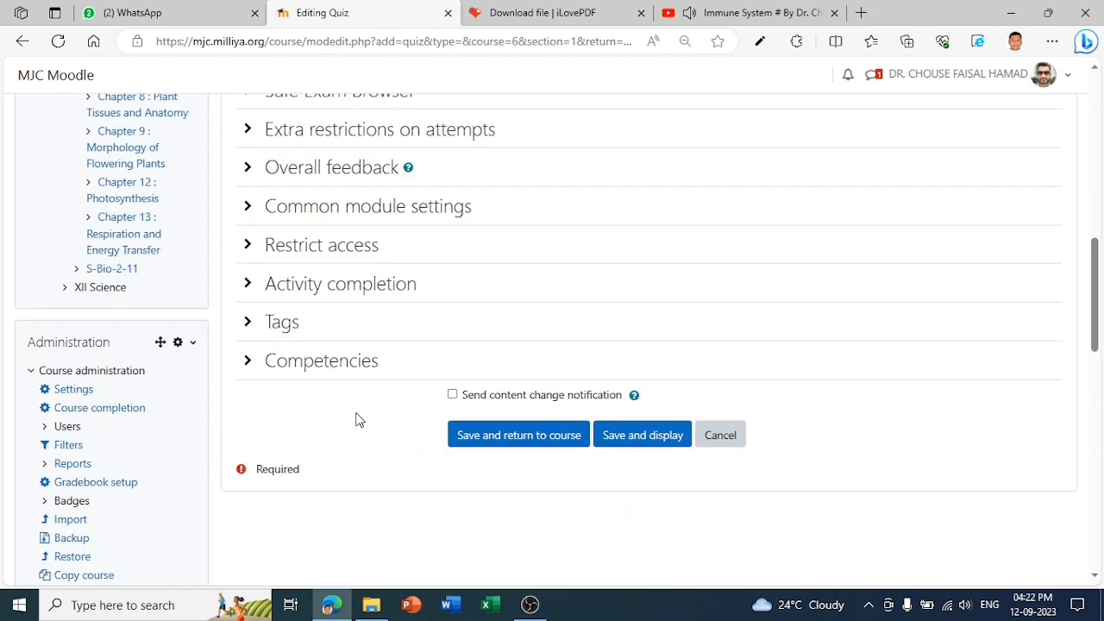
click(527, 443)
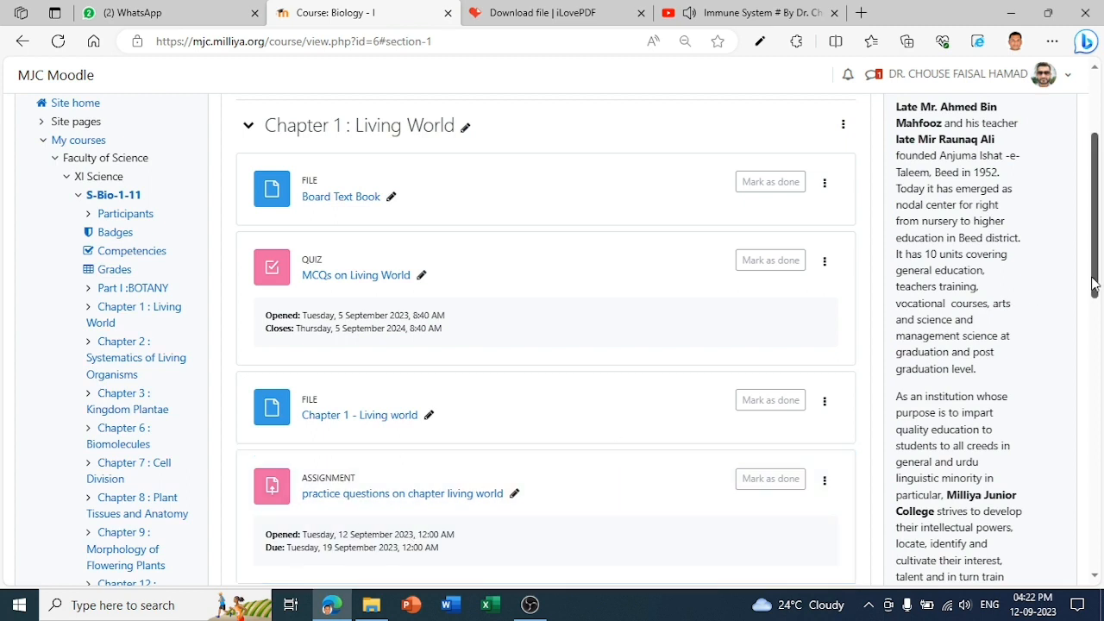
drag(1094, 285, 1096, 392)
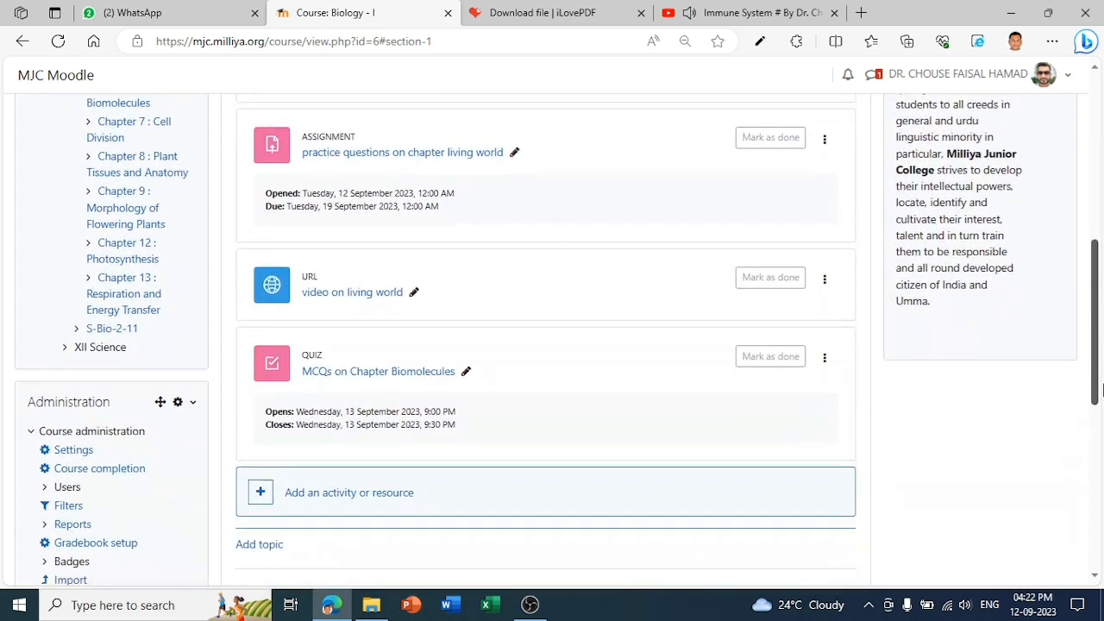
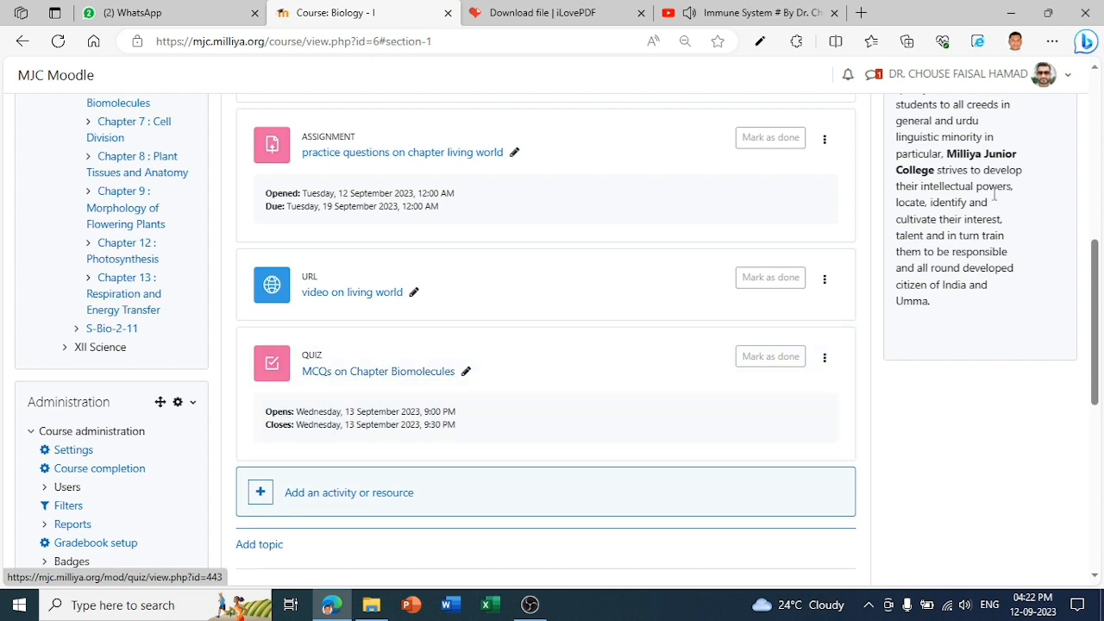
Step: Switch to File Explorer and open the Disha 33 Years NEET Solved Papers PDF from E:\Biology lectures 2013\New Syllabus 2019
click(1011, 21)
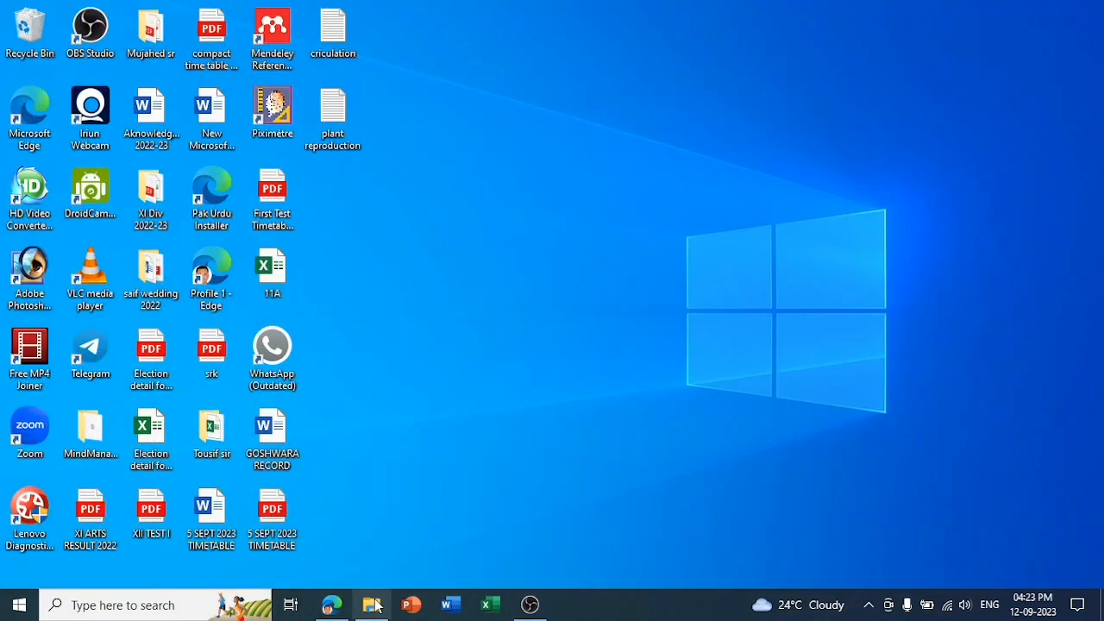
mouse_move(372, 609)
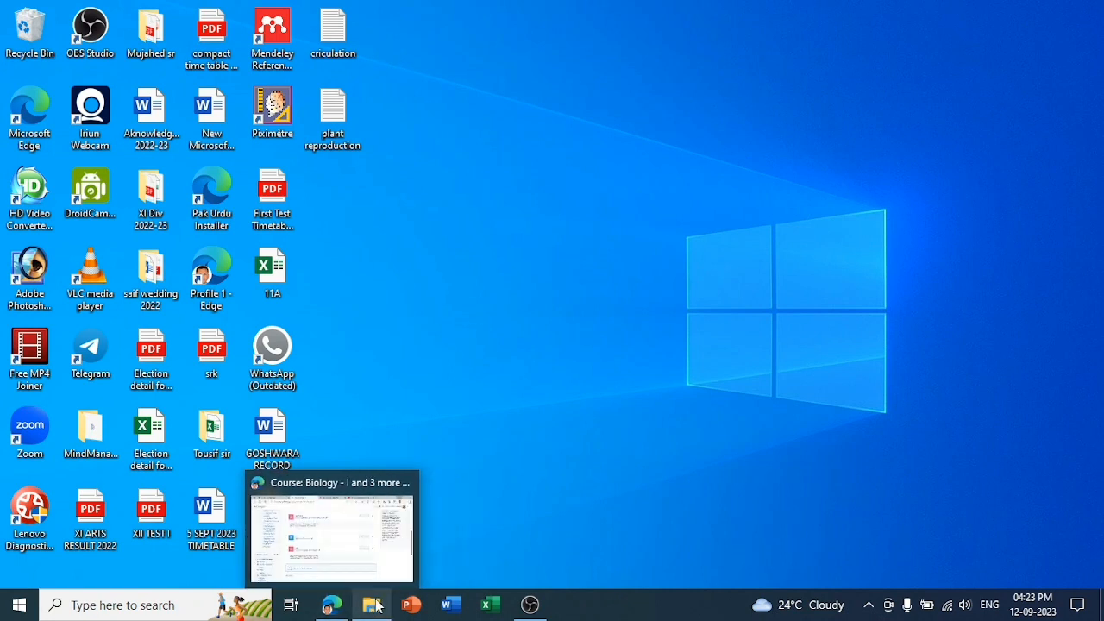
click(379, 607)
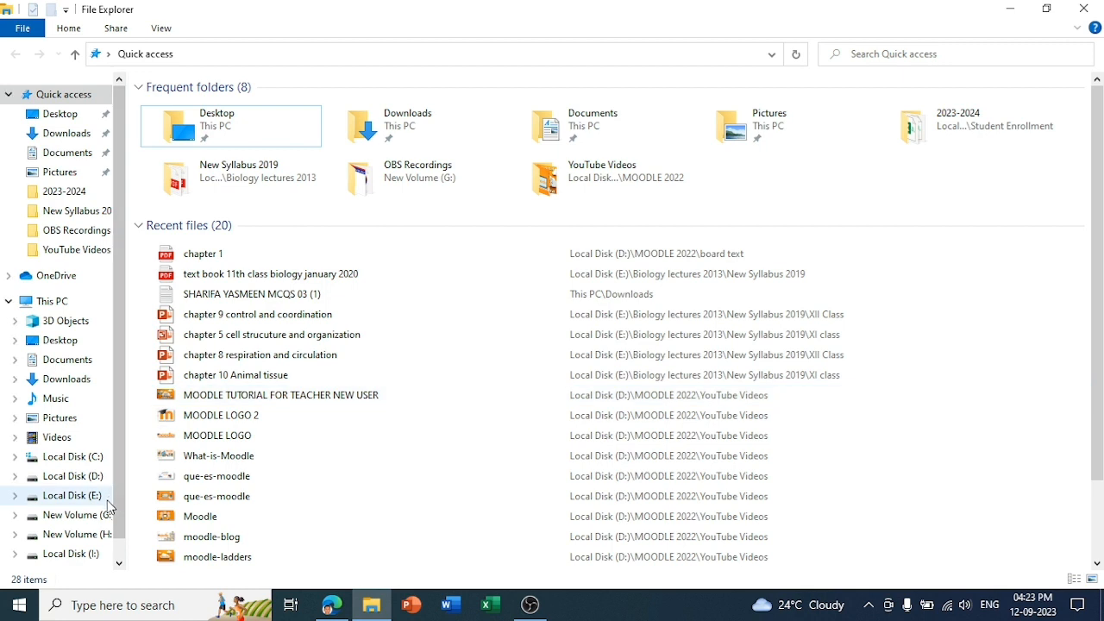
click(90, 482)
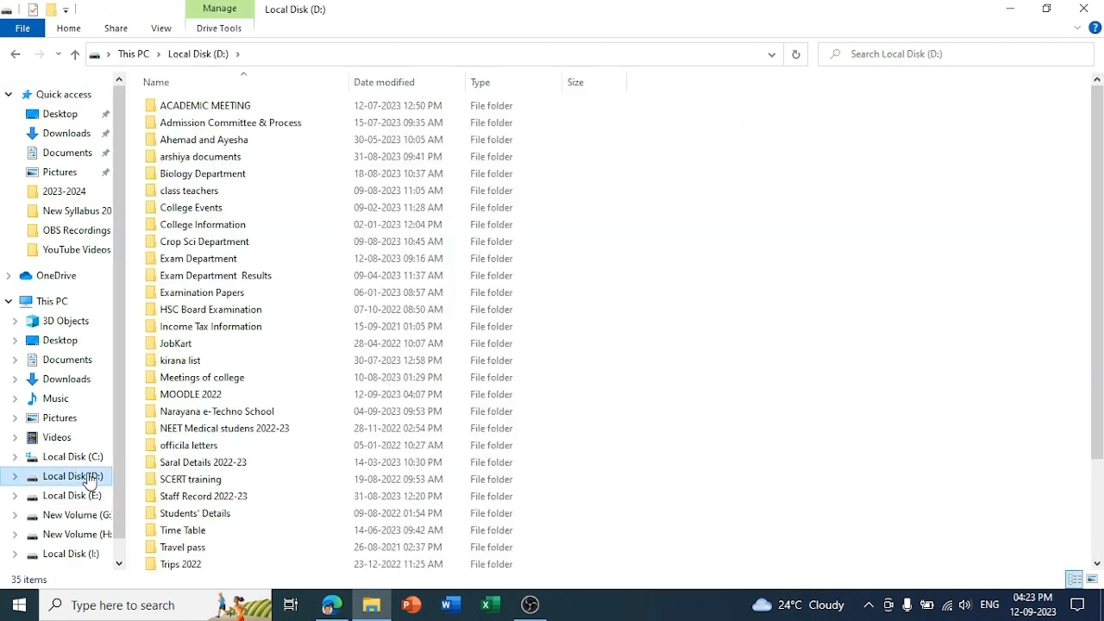
click(86, 496)
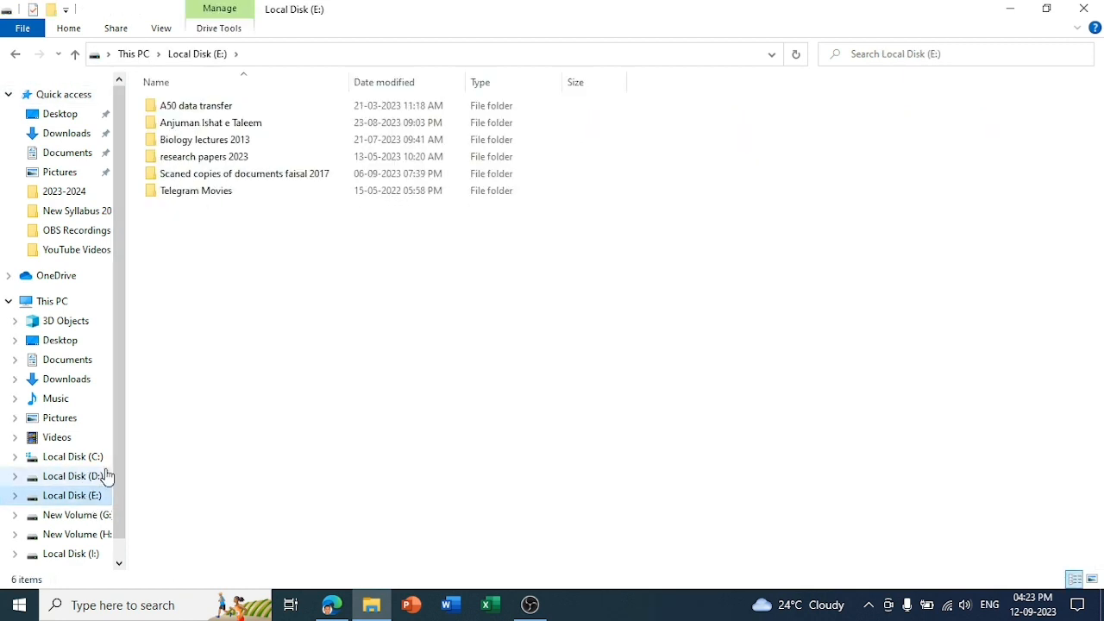
double_click(152, 144)
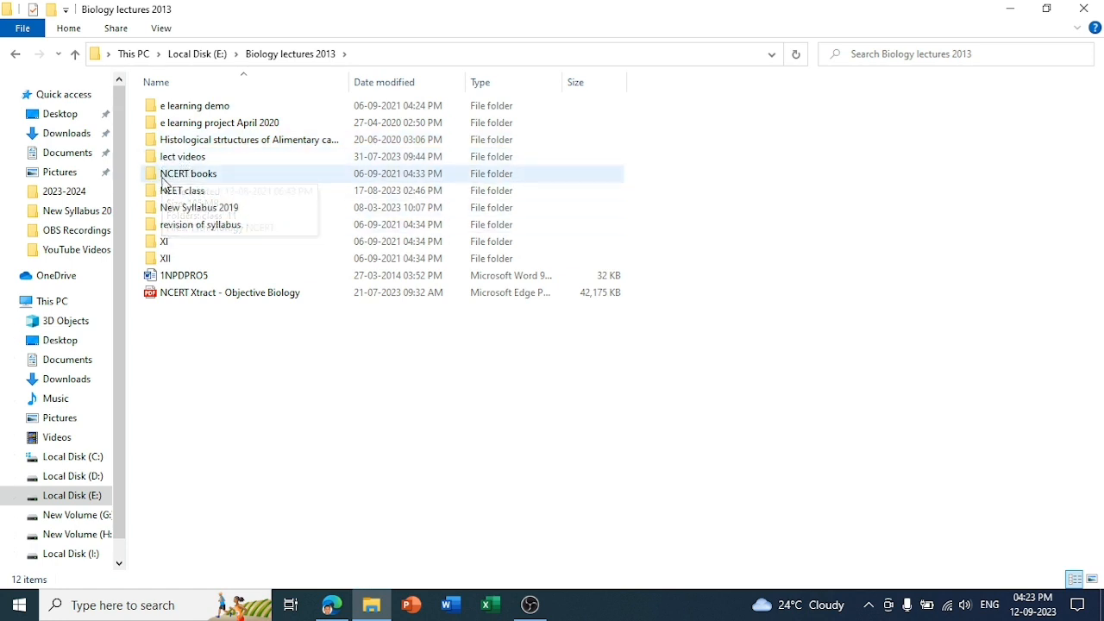
click(162, 212)
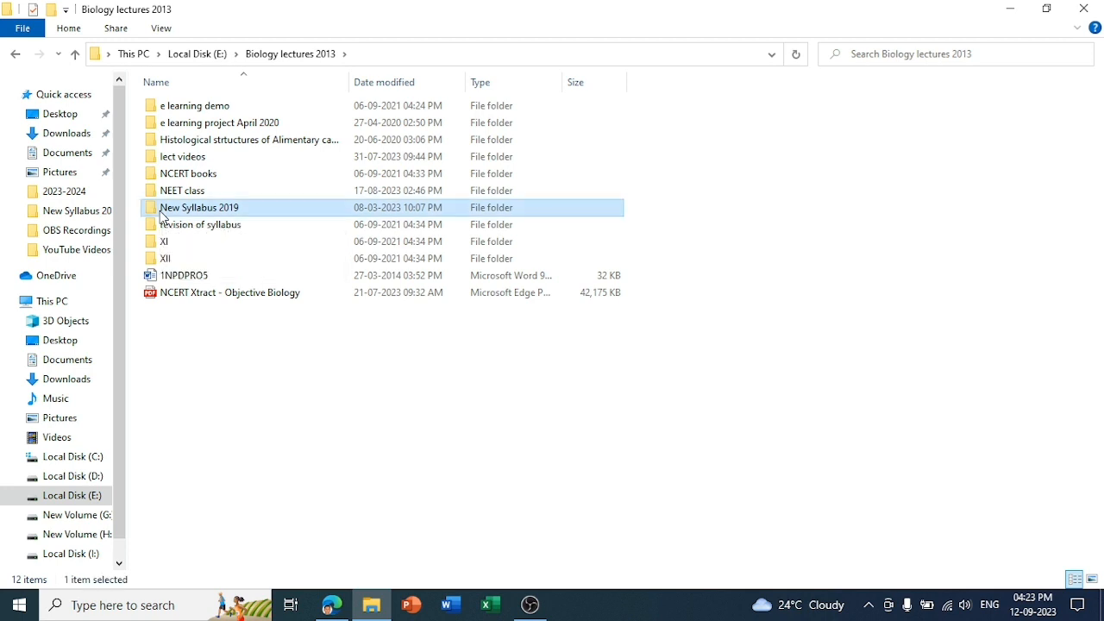
double_click(162, 214)
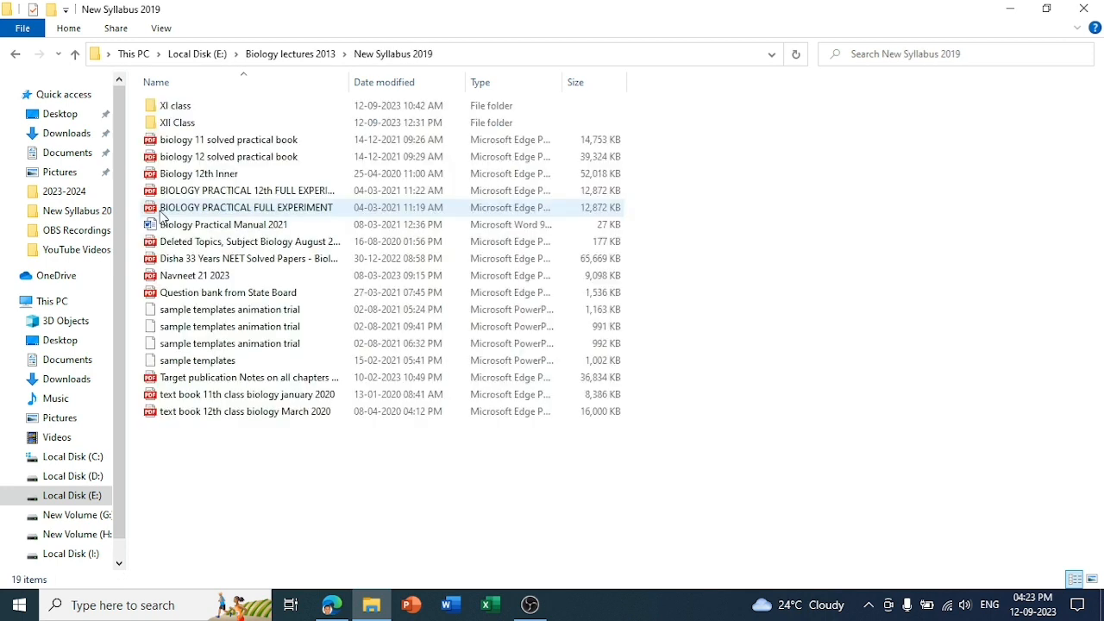
double_click(153, 259)
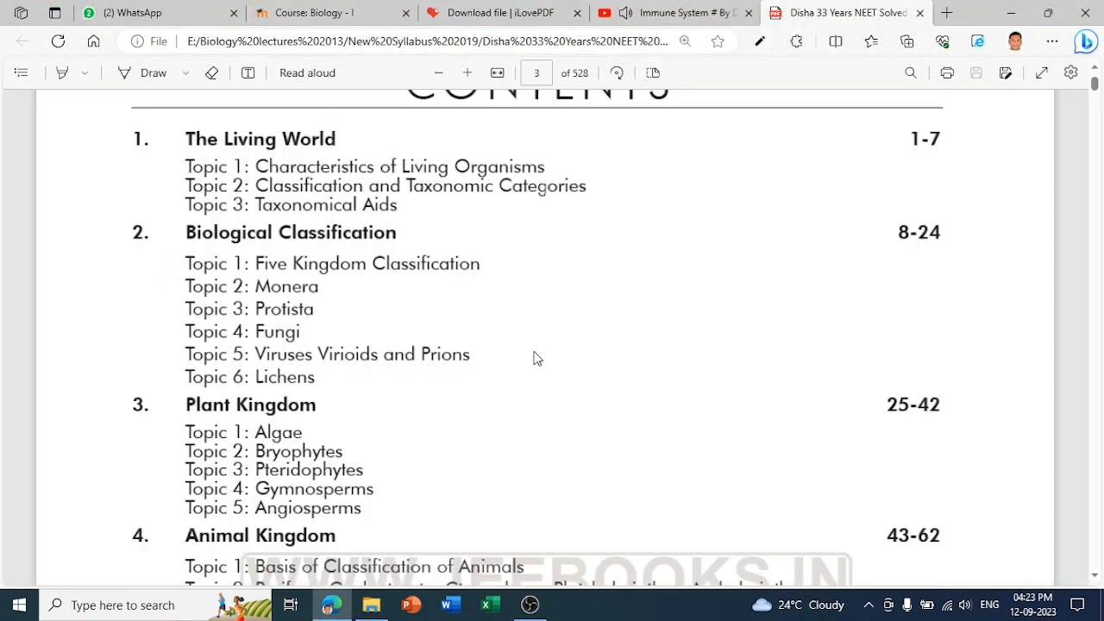
Step: Browse the PDF past its contents to the multiple-choice questions of the chapter The Living World
scroll(534, 358, down, 15)
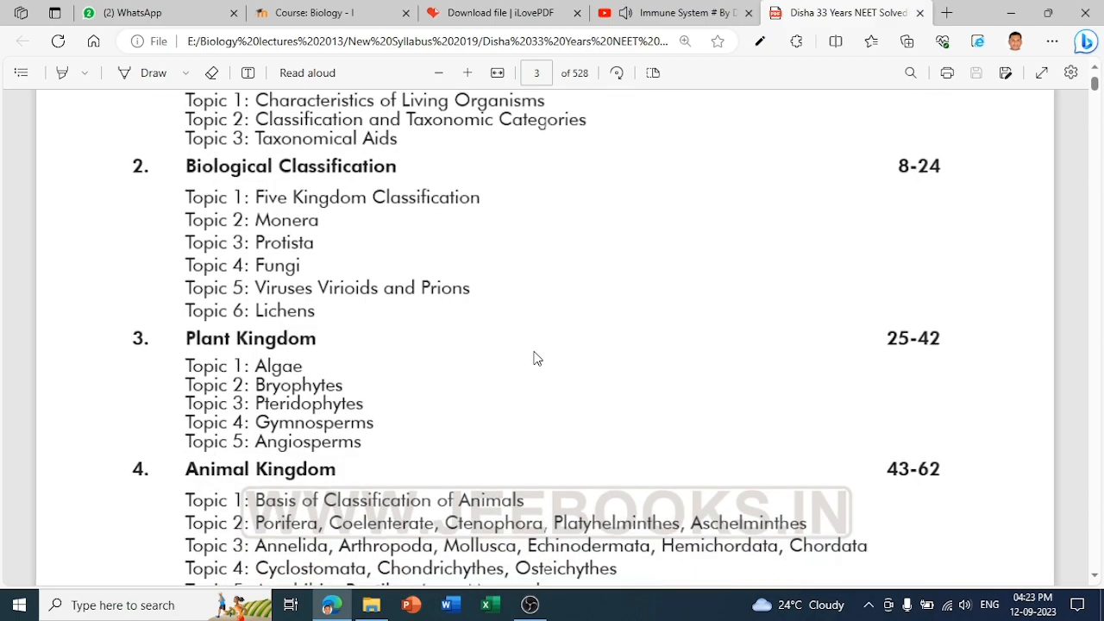
scroll(535, 358, down, 15)
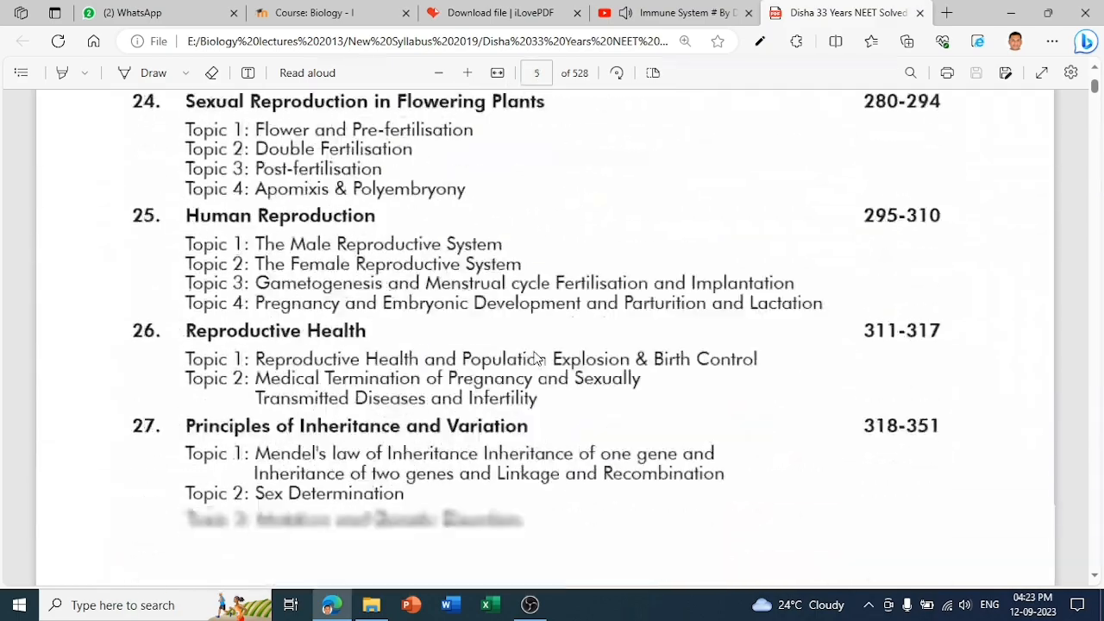
scroll(535, 358, down, 20)
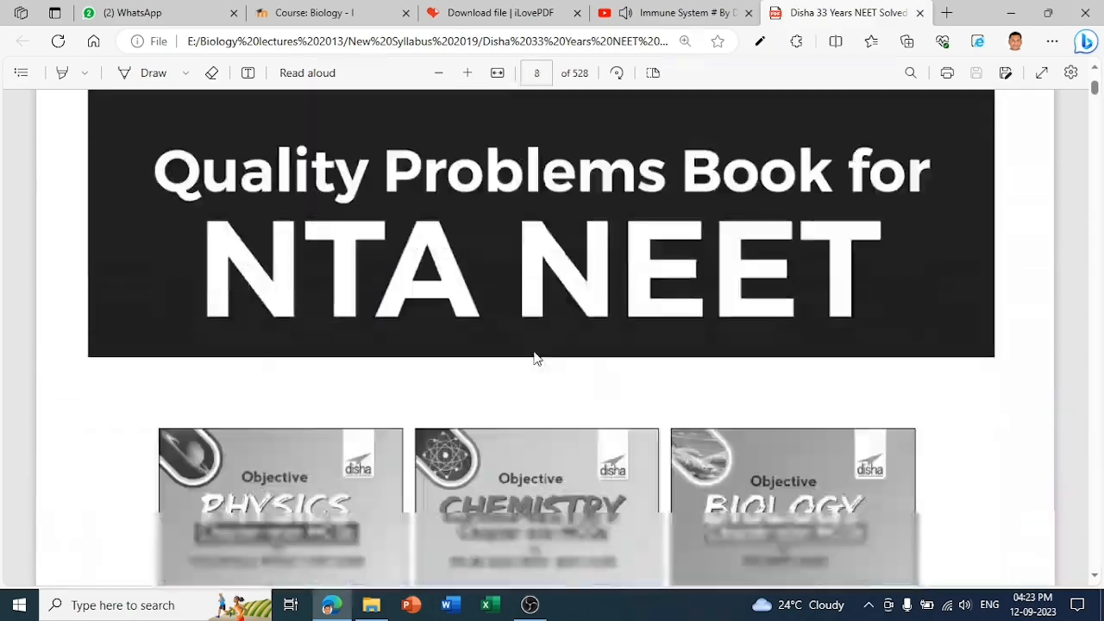
scroll(535, 358, down, 20)
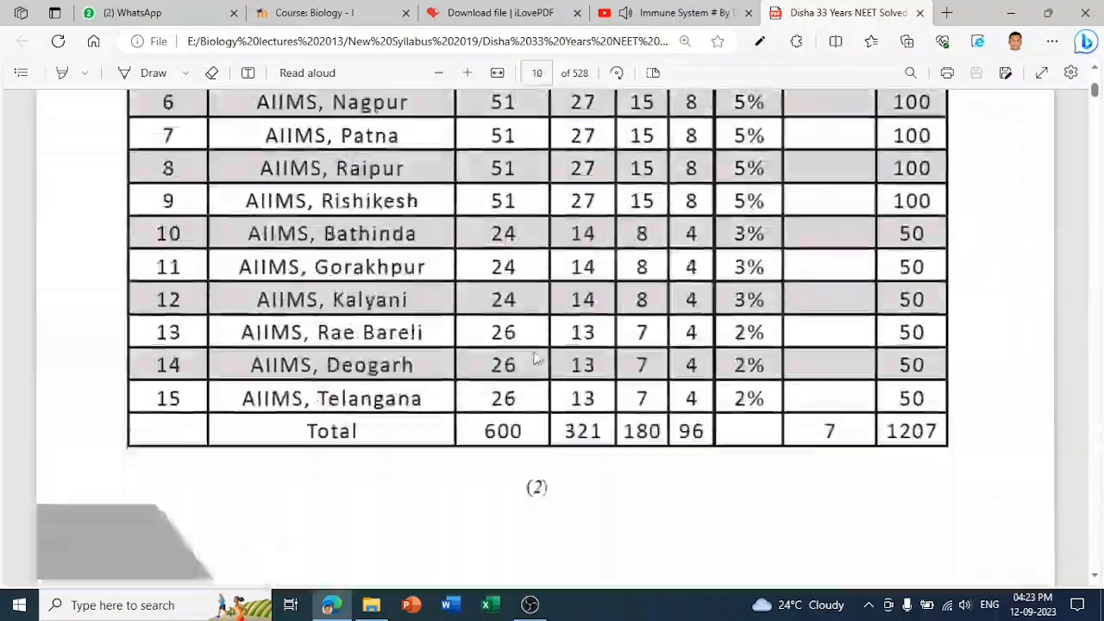
scroll(535, 358, down, 20)
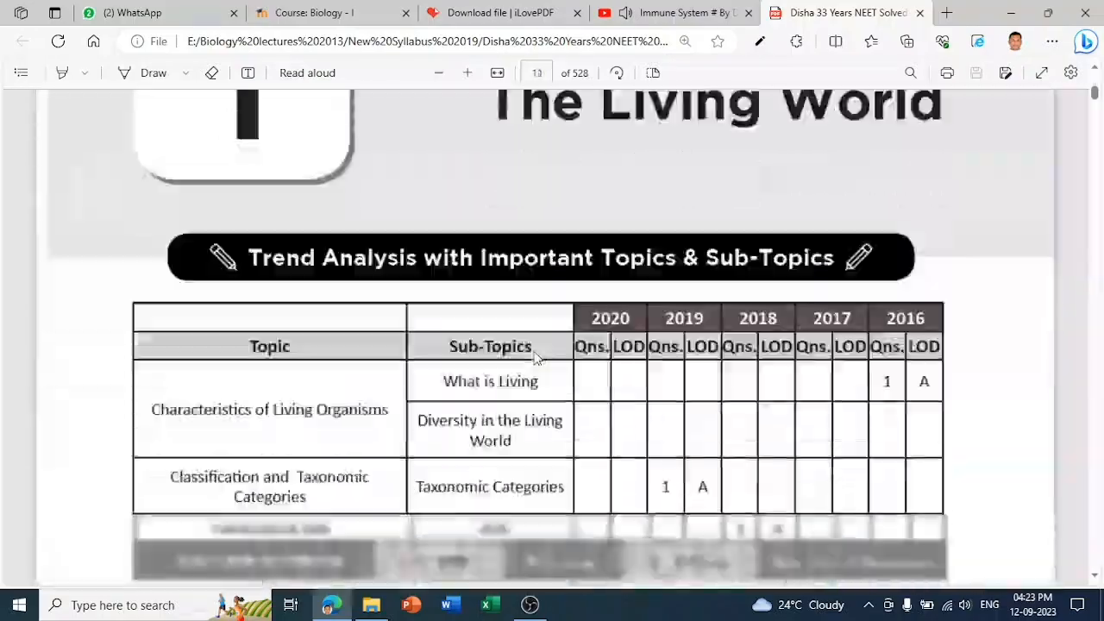
scroll(535, 358, up, 1)
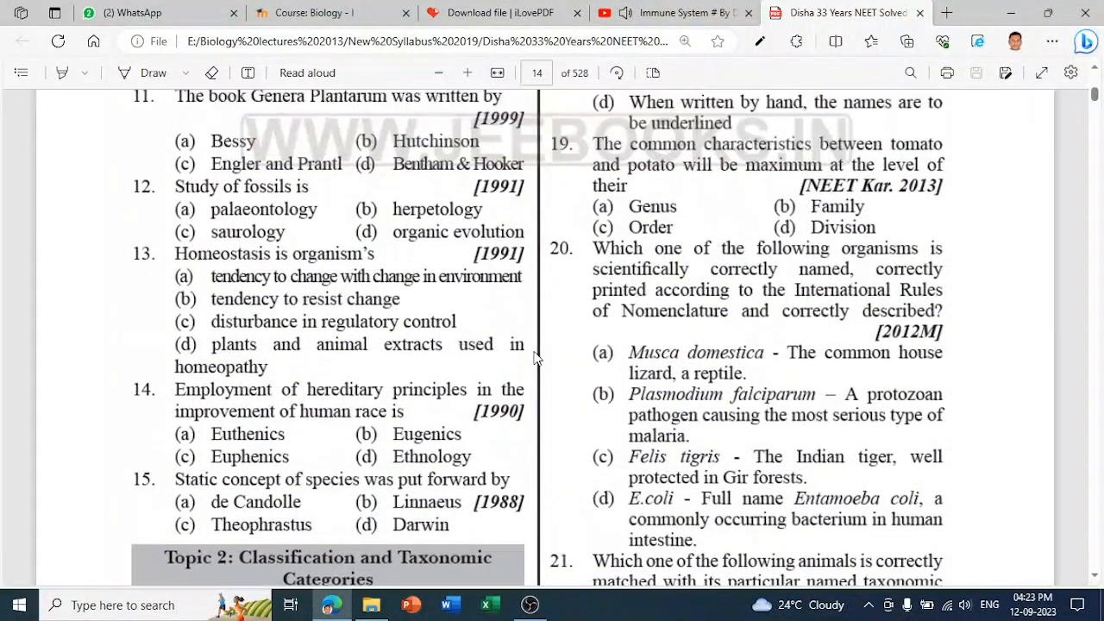
Step: Zoom the PDF out to show questions 9 to 20 of The Living World and capture a screenshot of them
scroll(535, 358, down, 1)
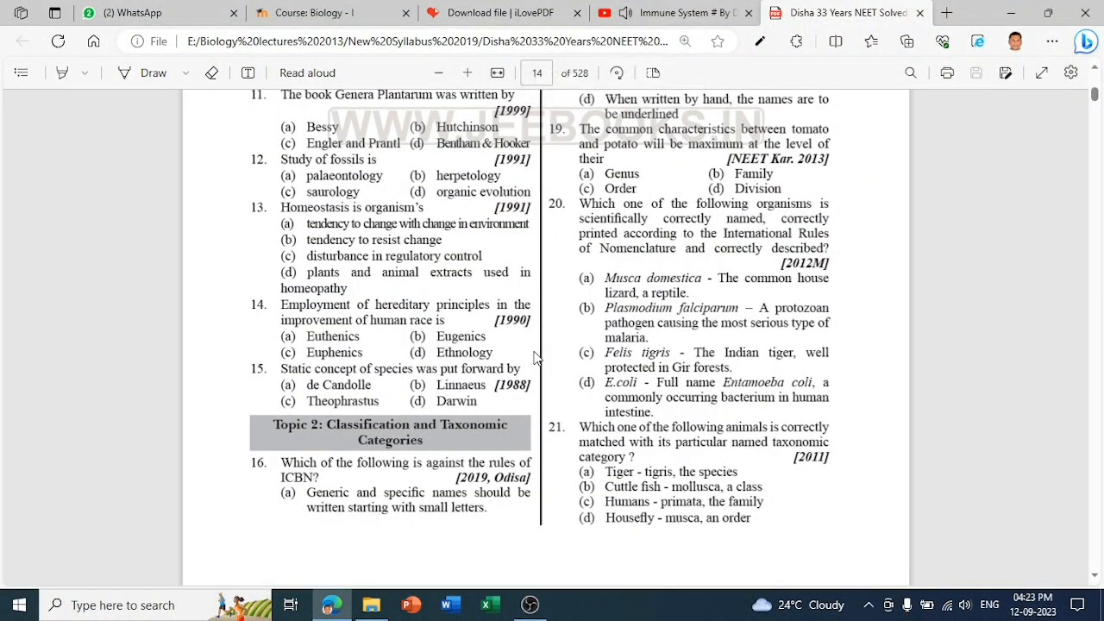
scroll(535, 358, up, 2)
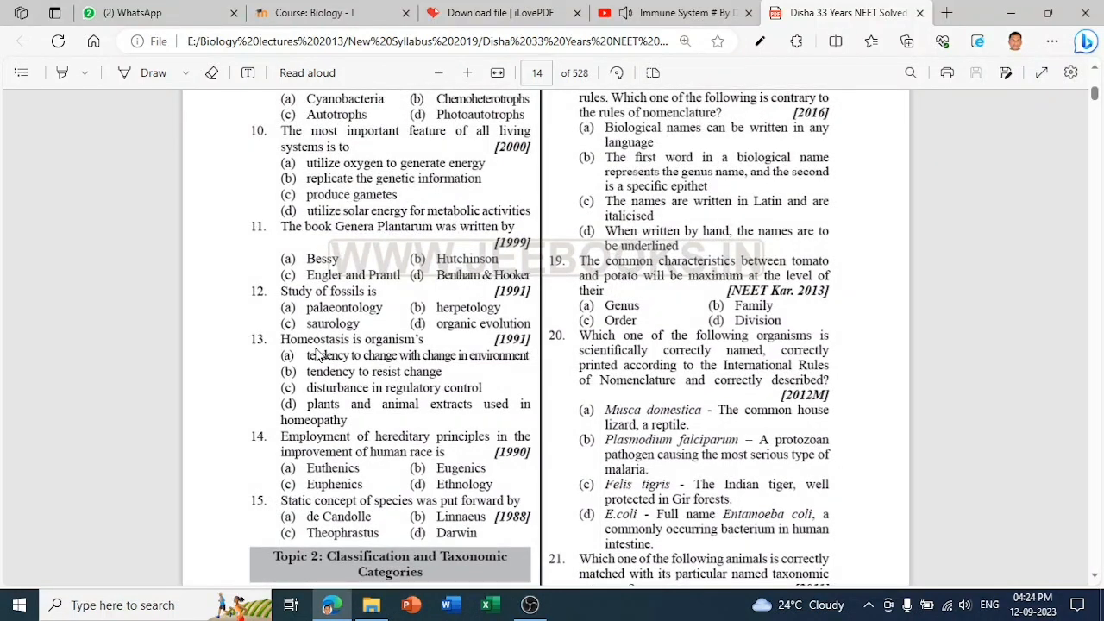
scroll(445, 290, up, 1)
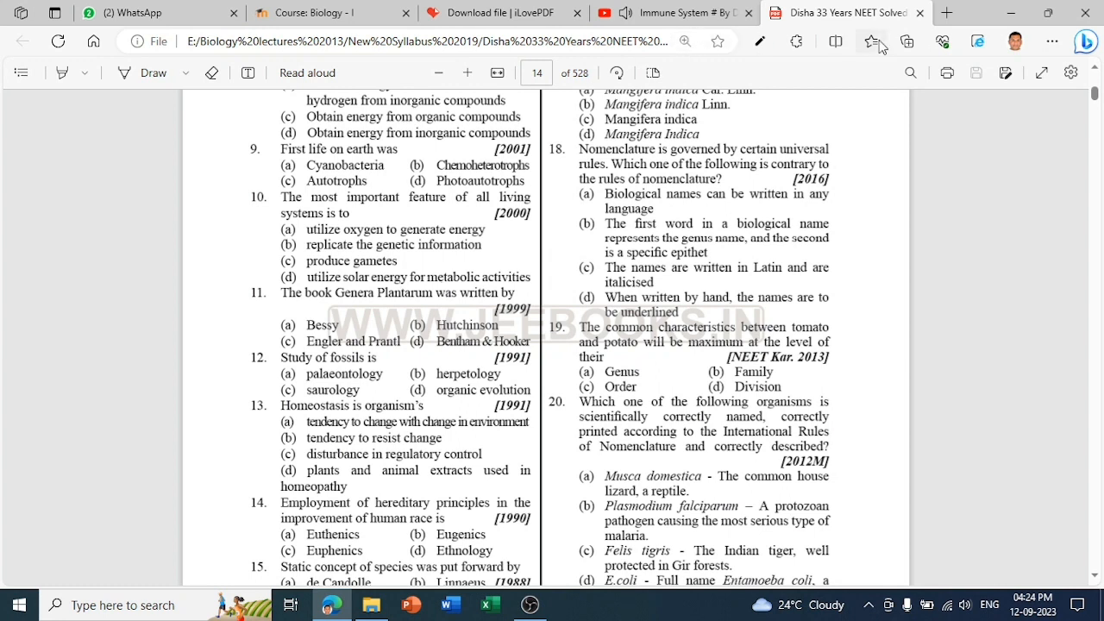
click(947, 14)
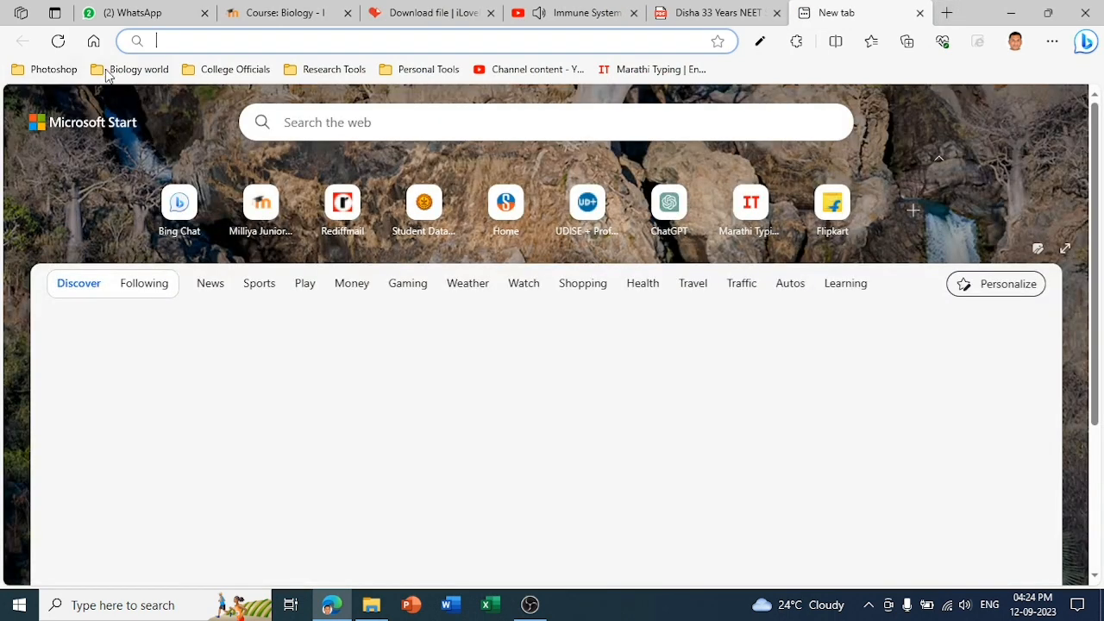
text(w)
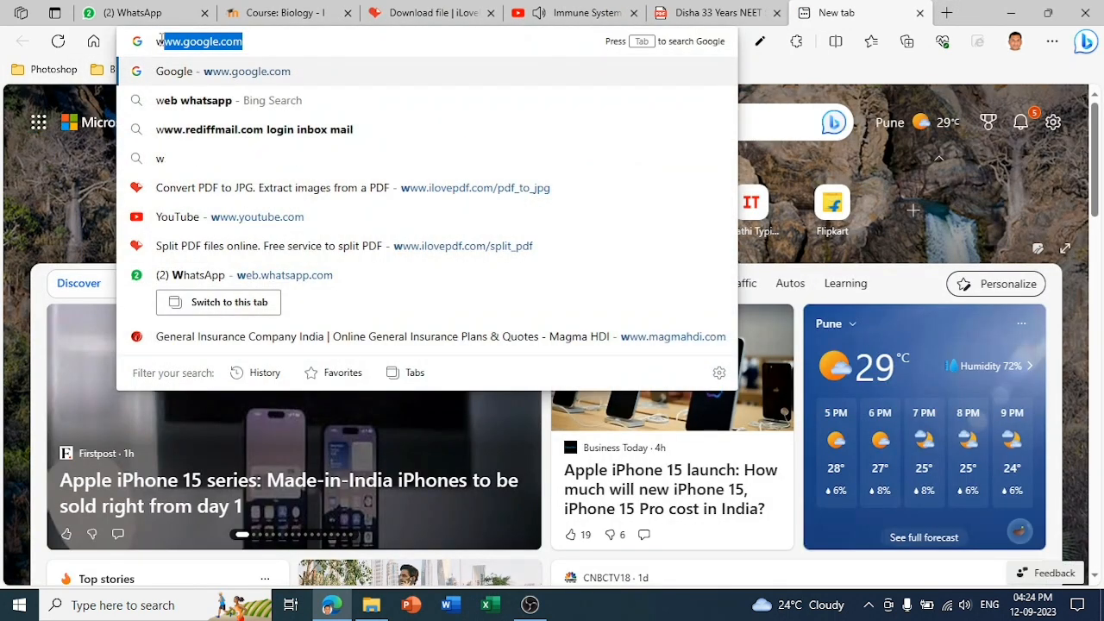
key(Return)
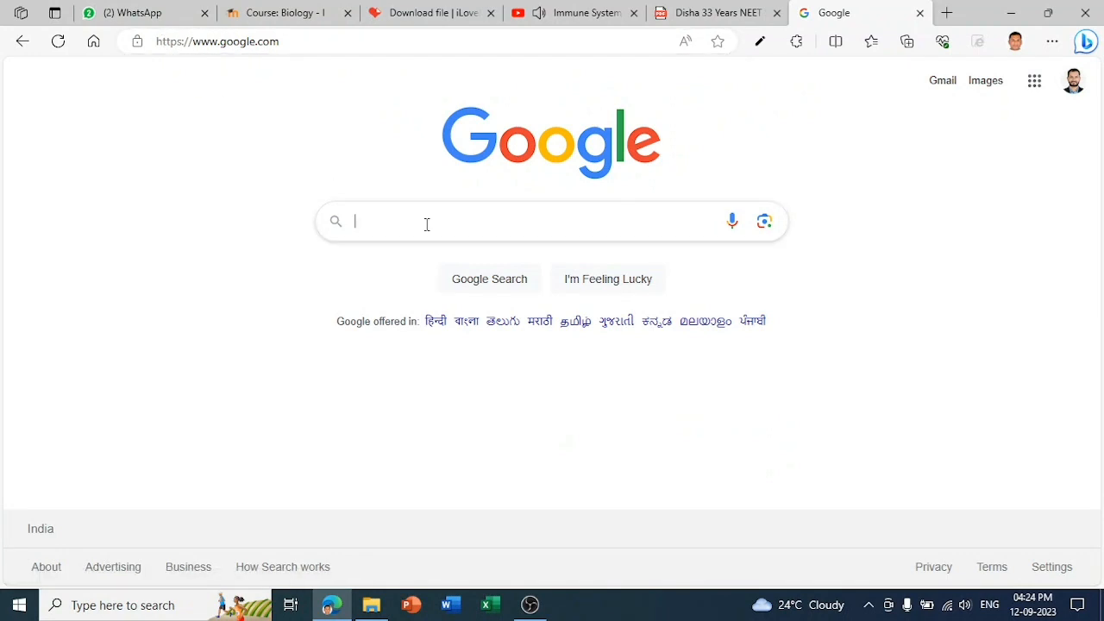
click(763, 226)
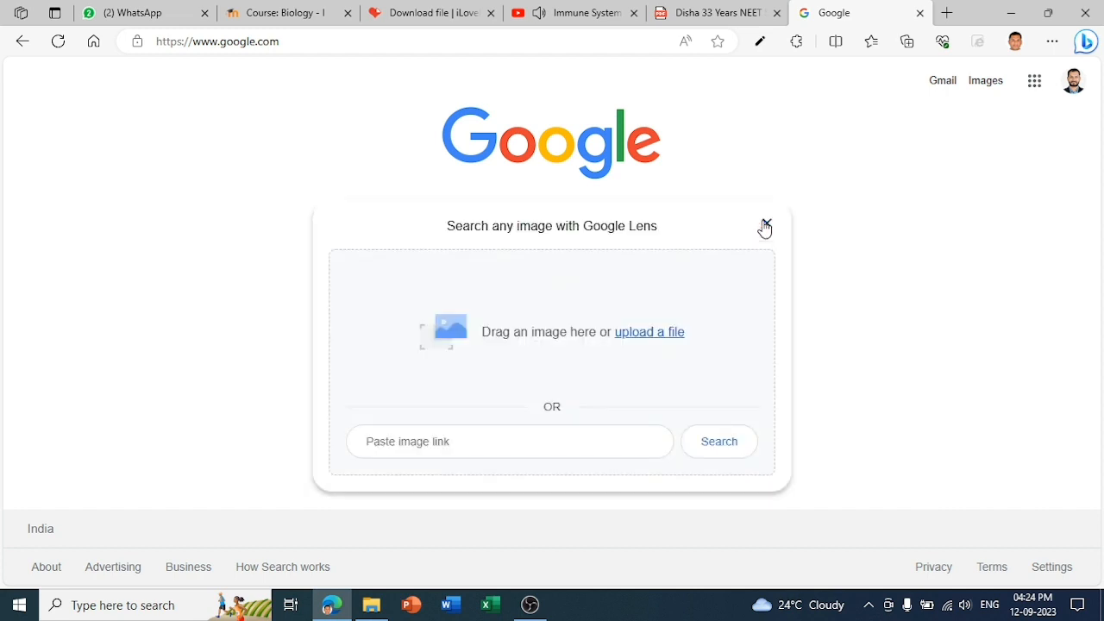
right_click(497, 300)
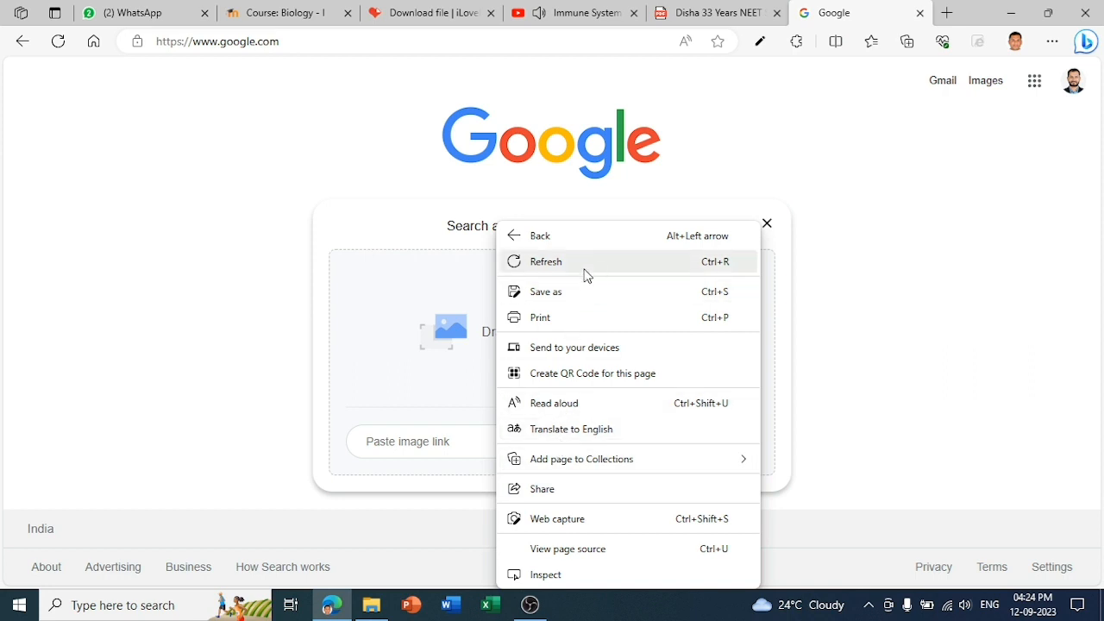
click(436, 380)
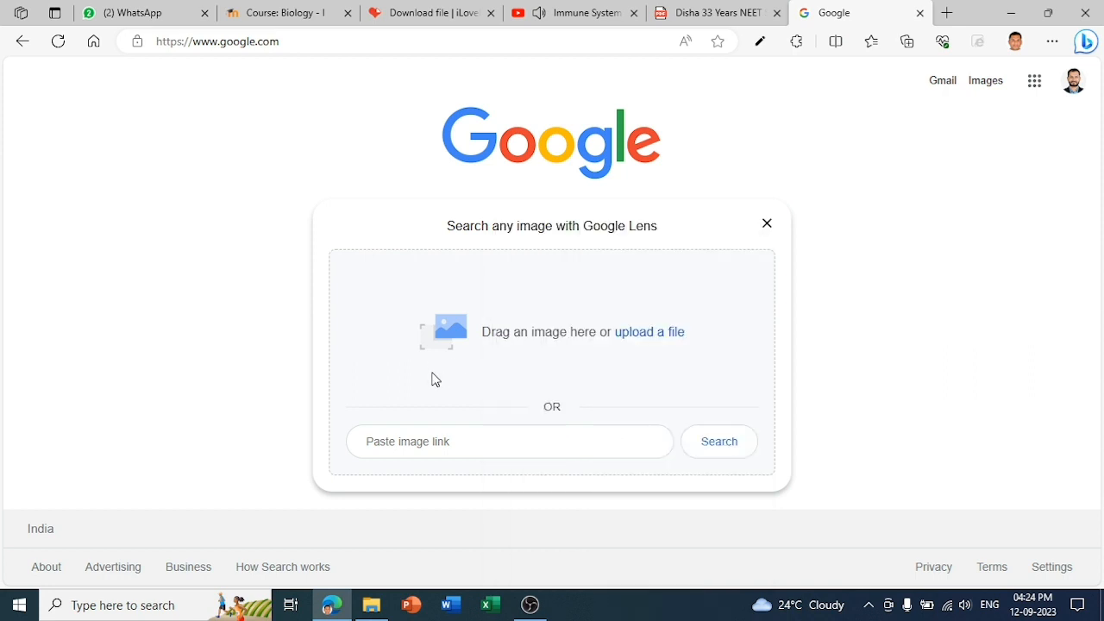
key(ctrl+v)
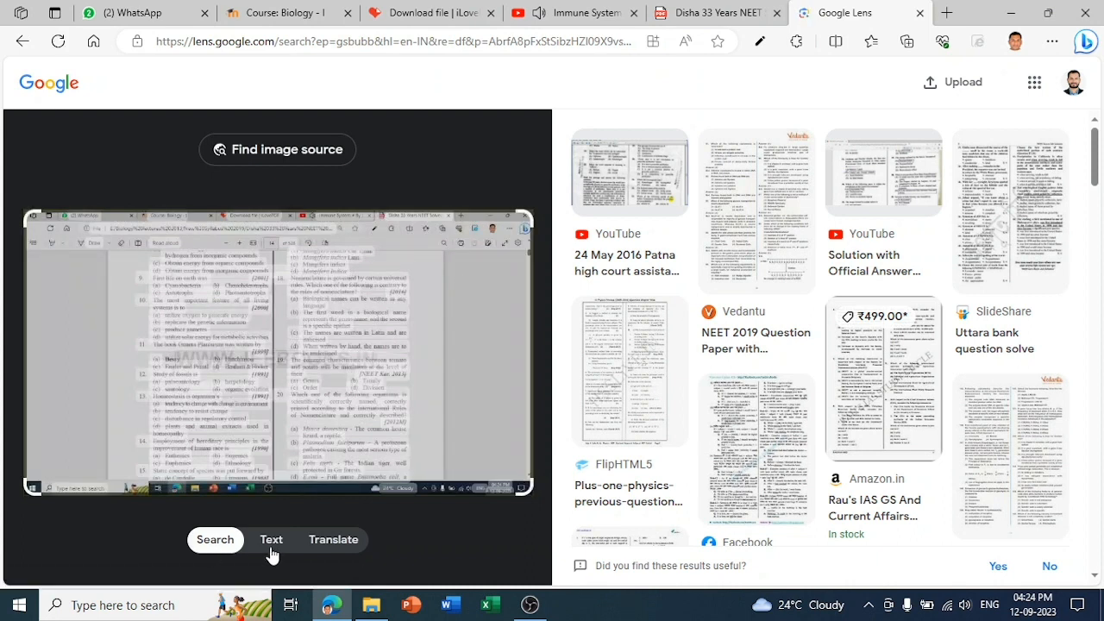
Step: Try to narrow the Lens selection area to the two columns of questions in the screenshot
click(350, 550)
drag(524, 486, 413, 475)
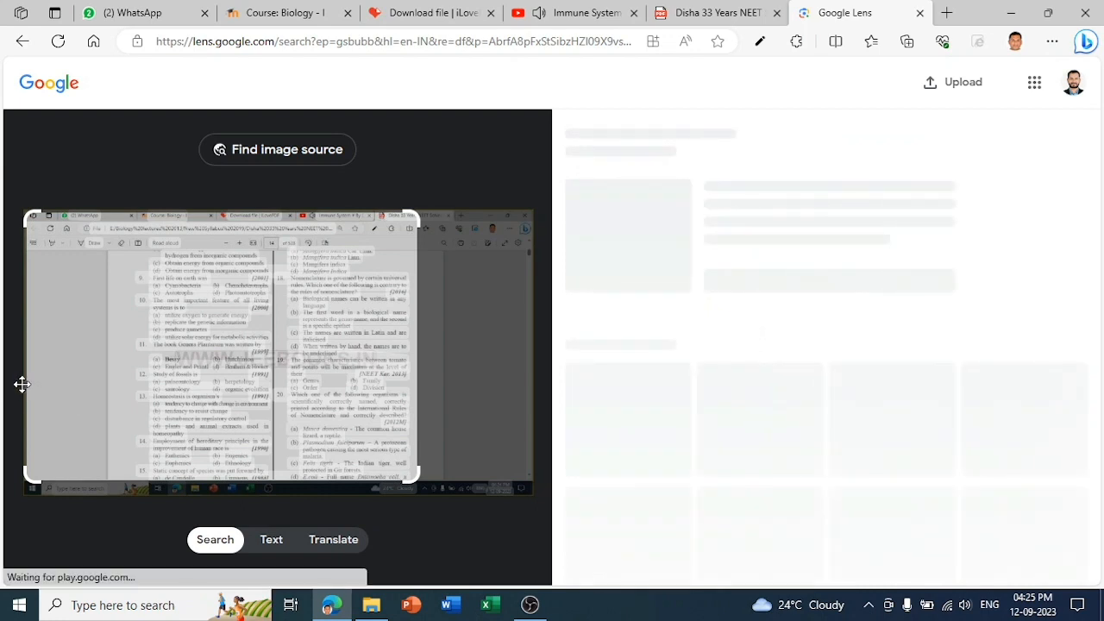
drag(26, 480, 122, 488)
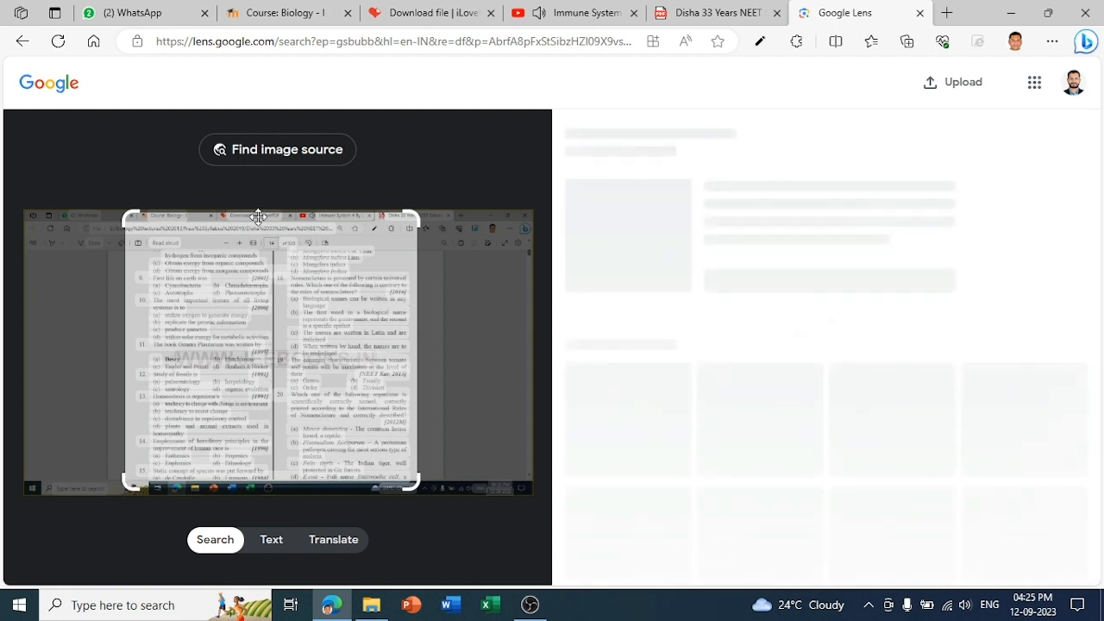
drag(409, 214, 410, 251)
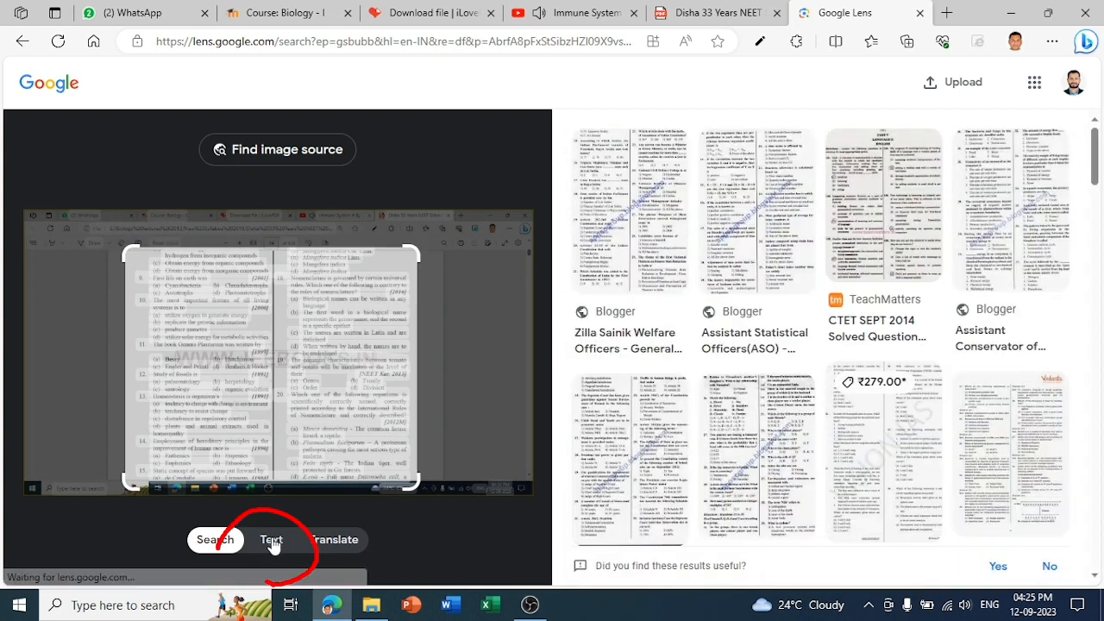
Step: Have Google Lens recognise the screenshot's text, select all of it and copy it to the clipboard
click(272, 541)
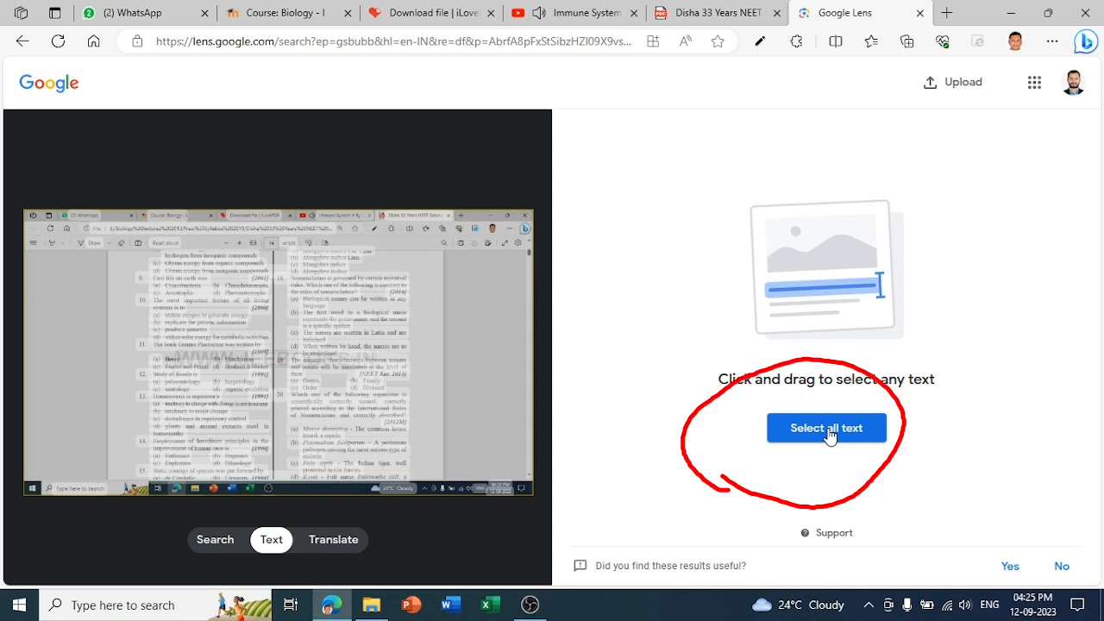
click(826, 429)
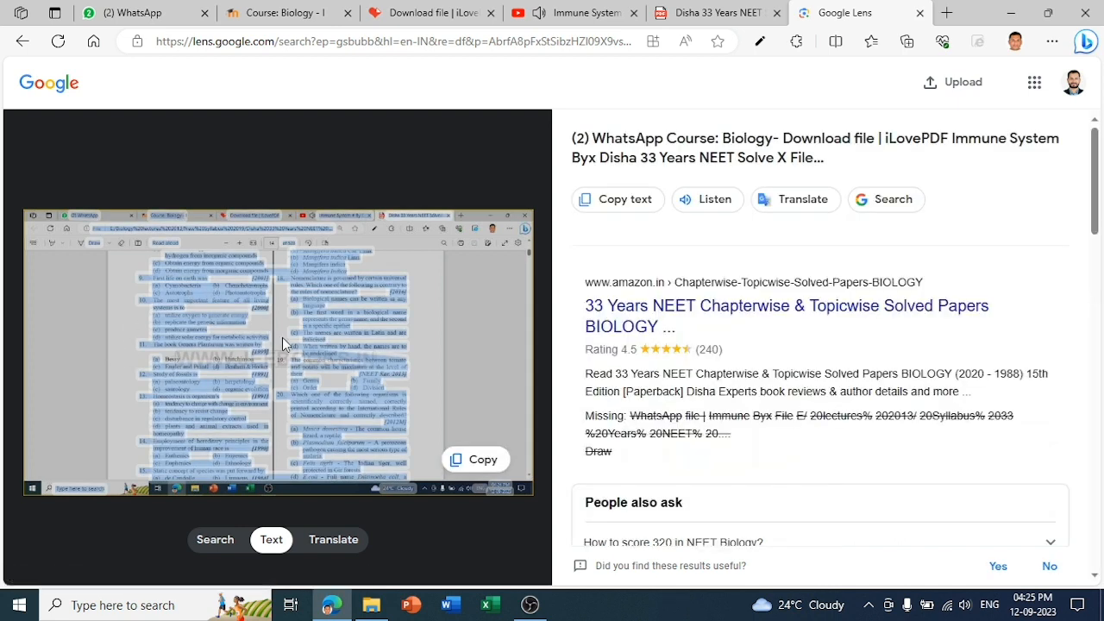
click(483, 461)
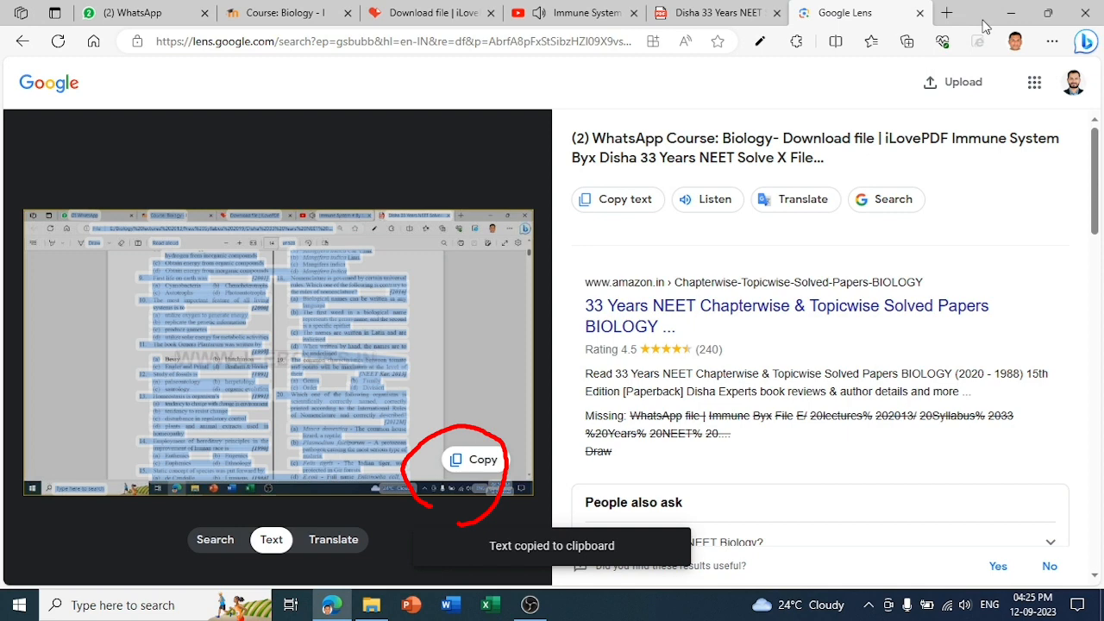
Step: Minimise the open windows and create a new text document named "living world" on the desktop
click(1014, 11)
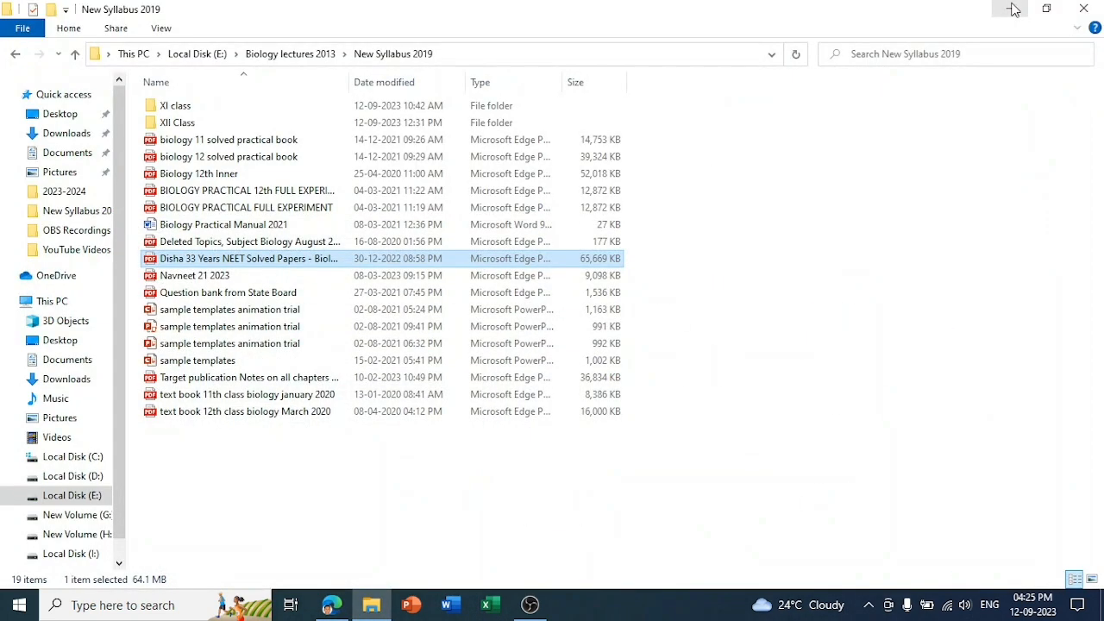
click(1013, 8)
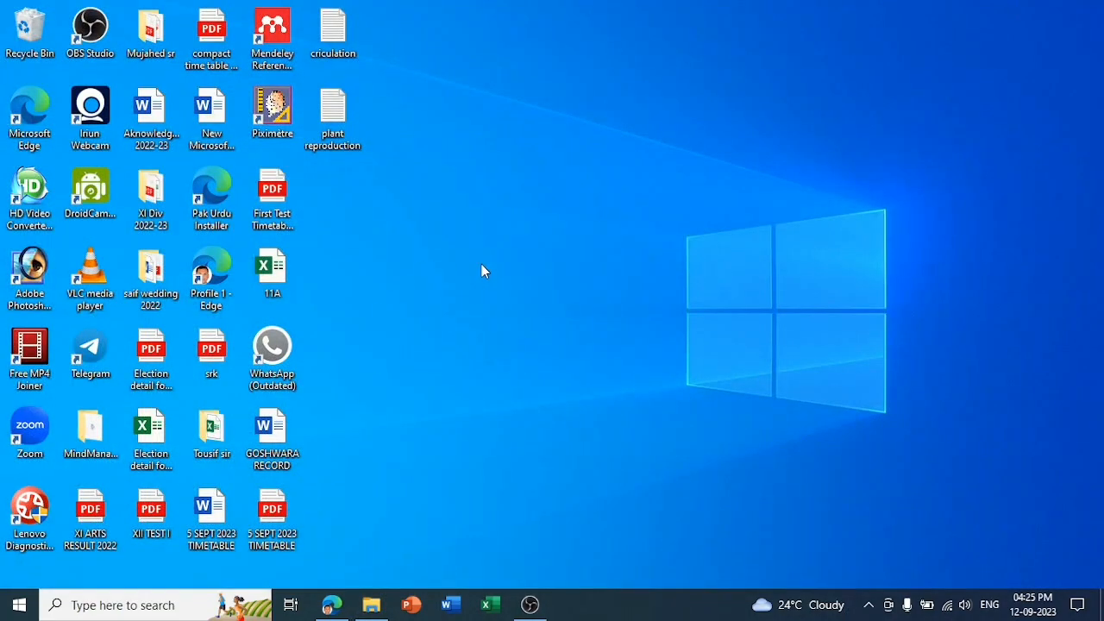
right_click(521, 241)
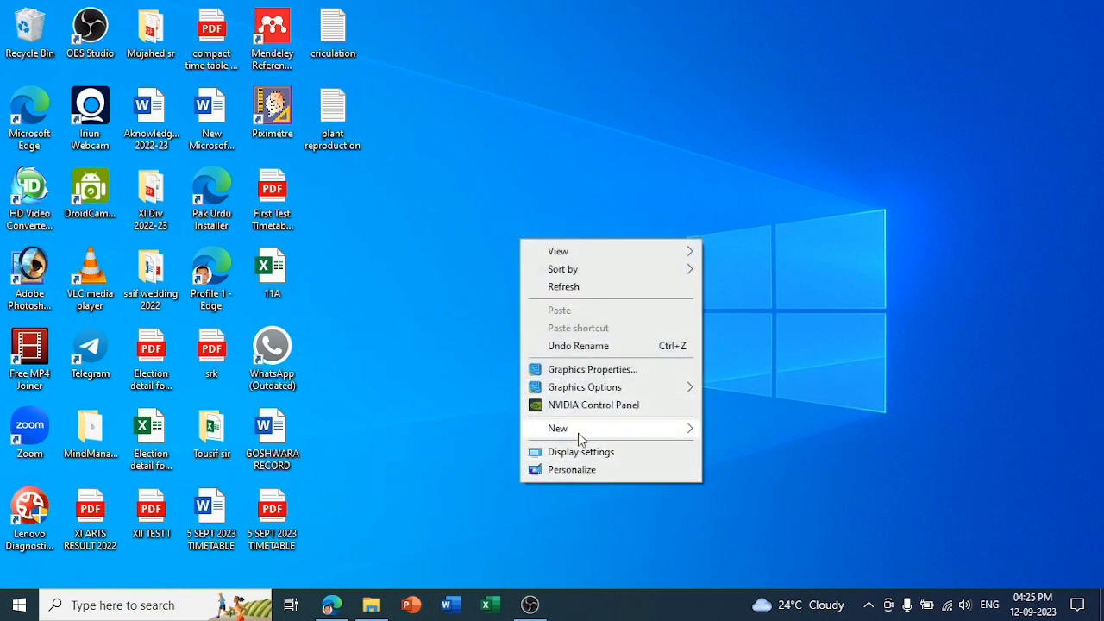
mouse_move(578, 429)
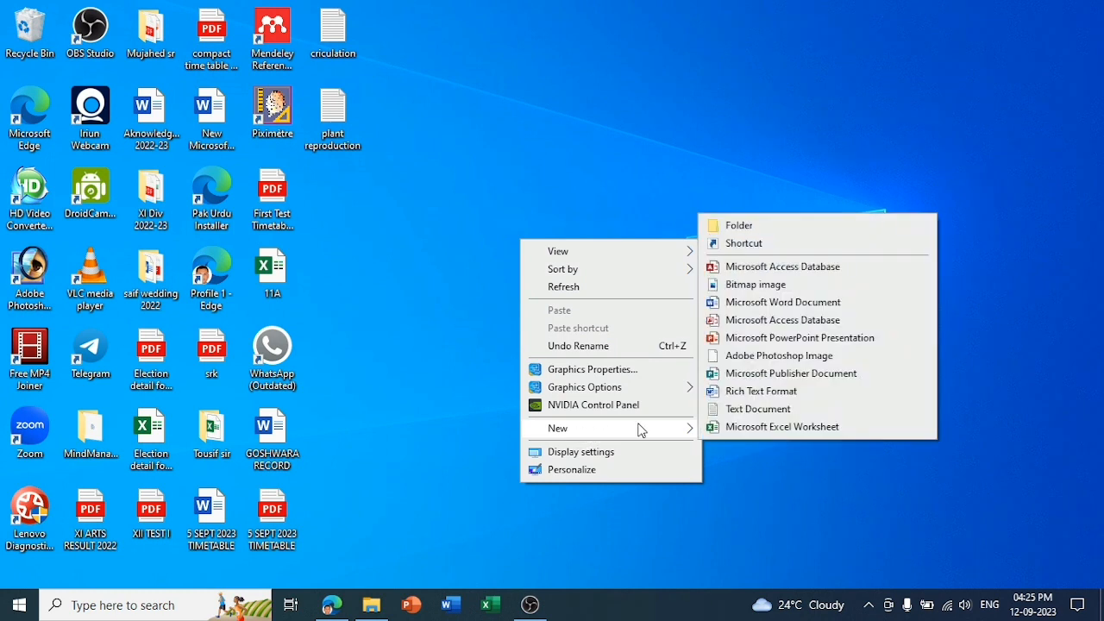
click(758, 409)
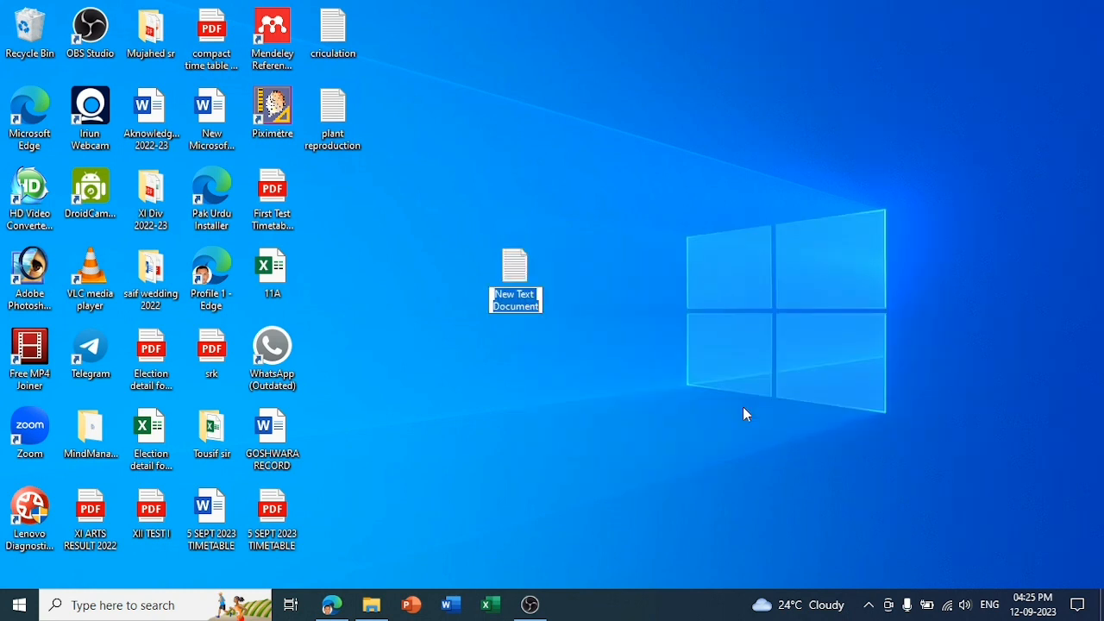
text(living world)
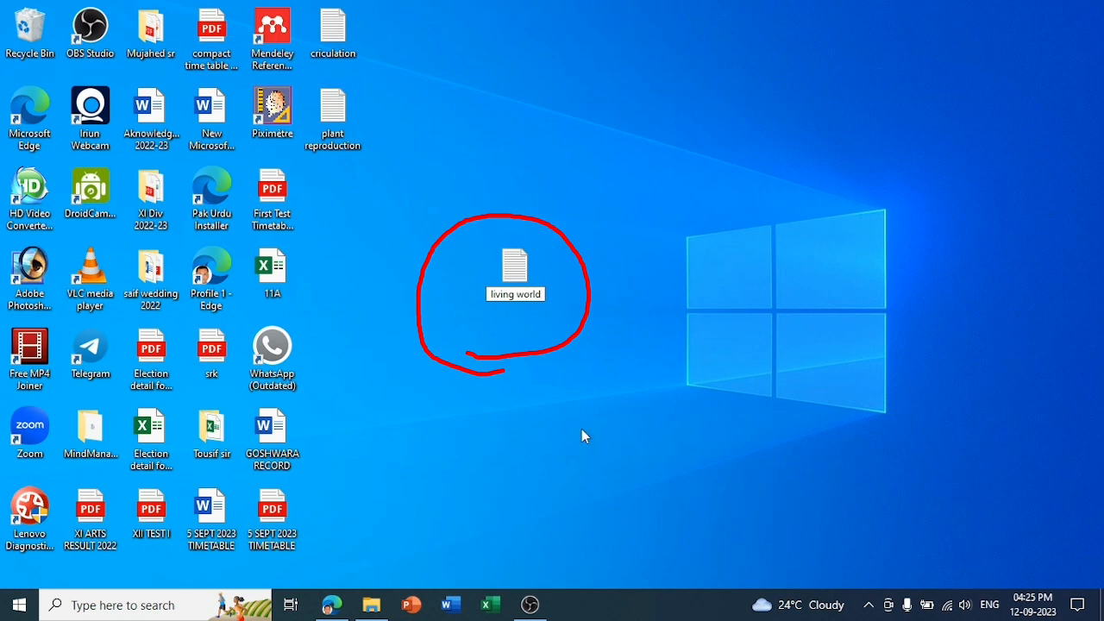
key(Return)
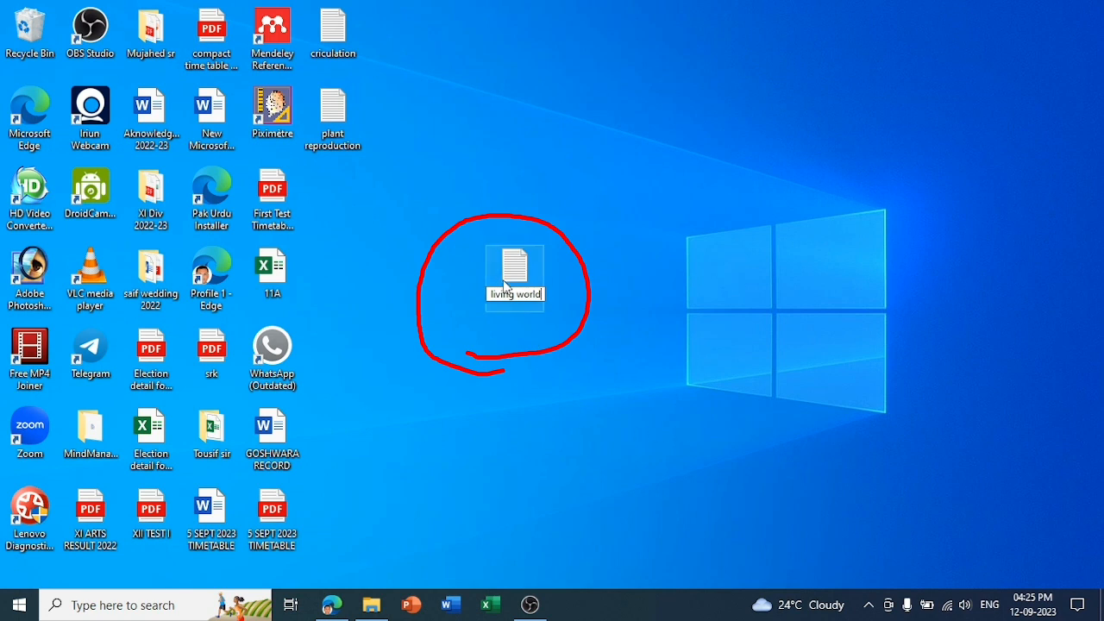
Step: Open the living world text document and paste the copied question text into it
double_click(513, 263)
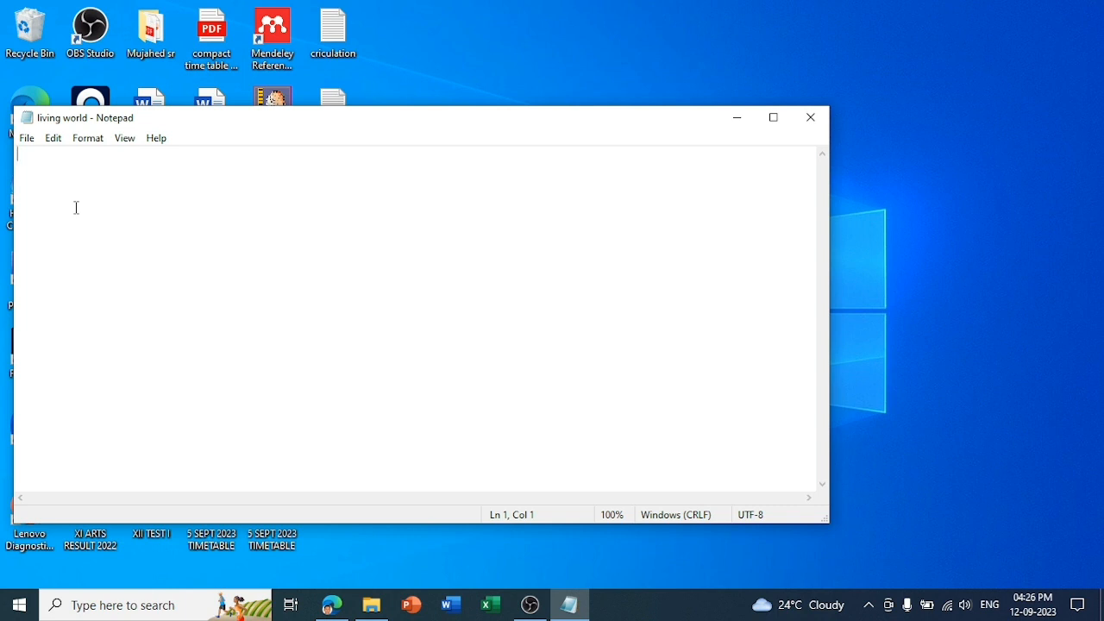
right_click(48, 171)
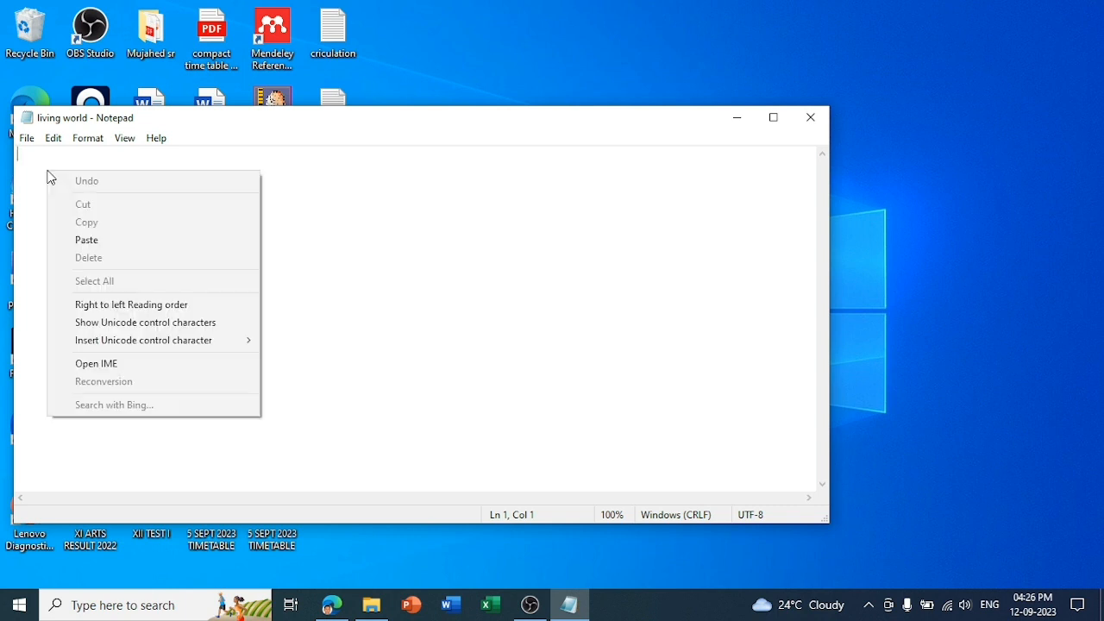
click(86, 240)
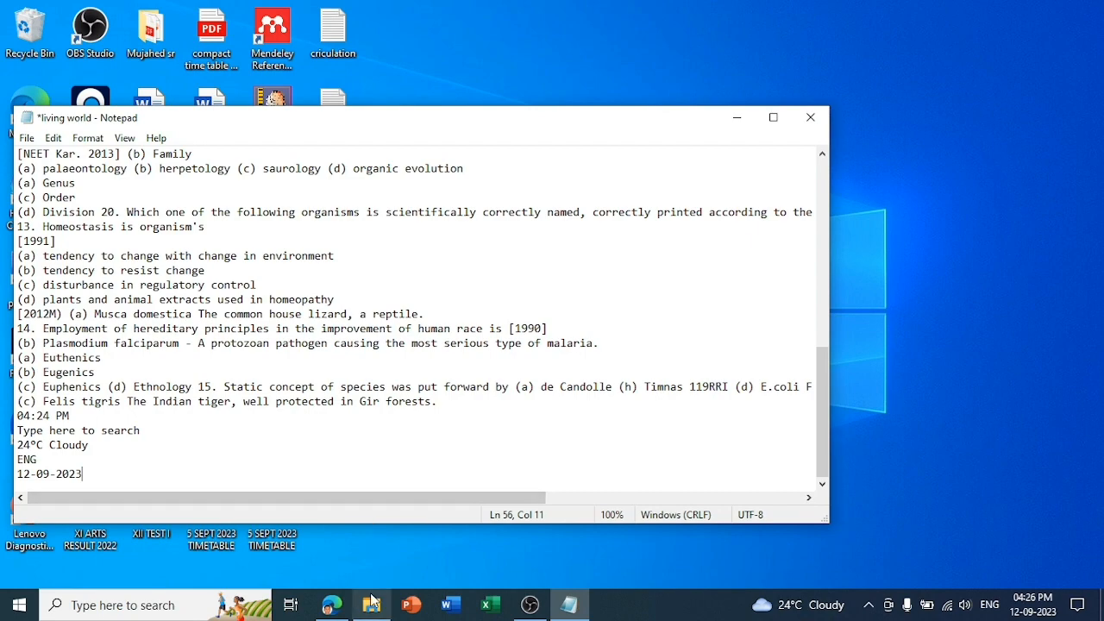
Step: Switch the browser to the Disha NEET PDF and bring the living world Notepad window in front of it
click(330, 608)
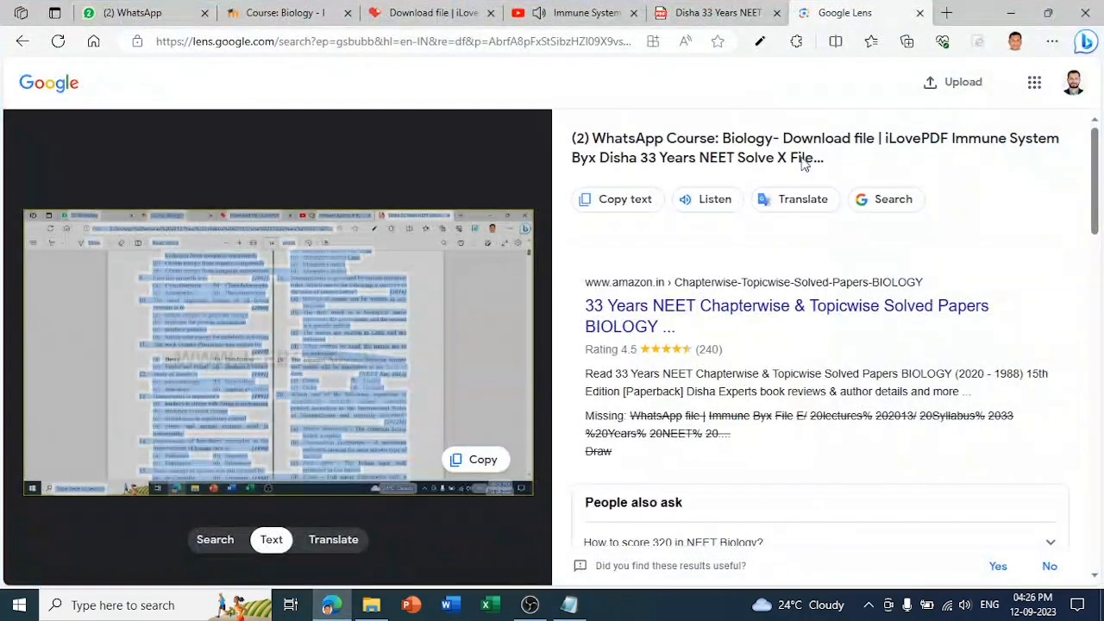
click(716, 13)
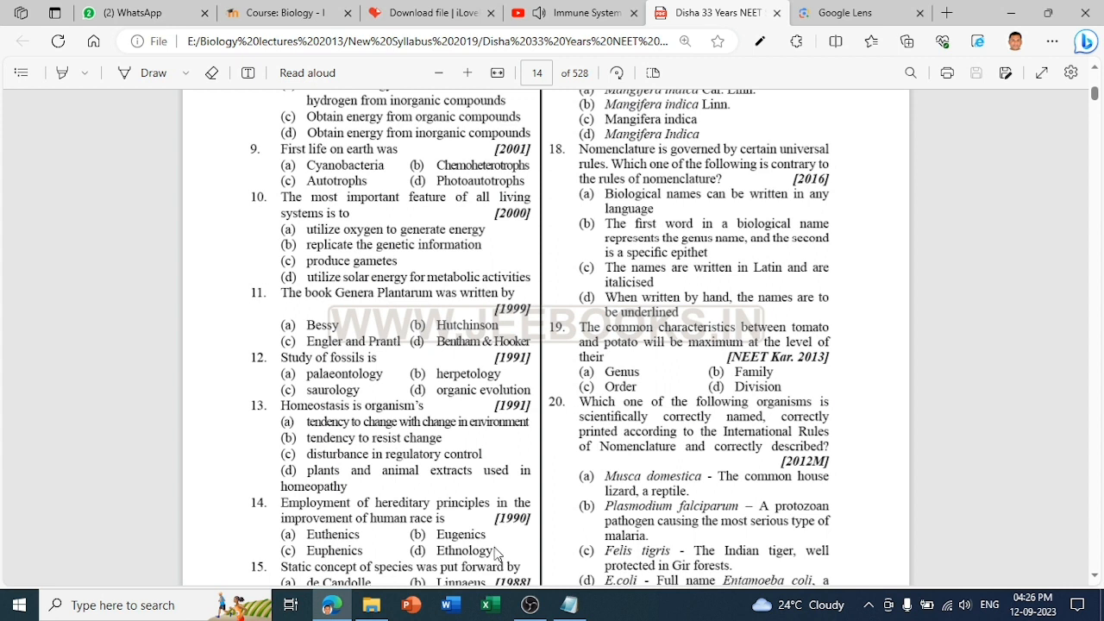
click(567, 608)
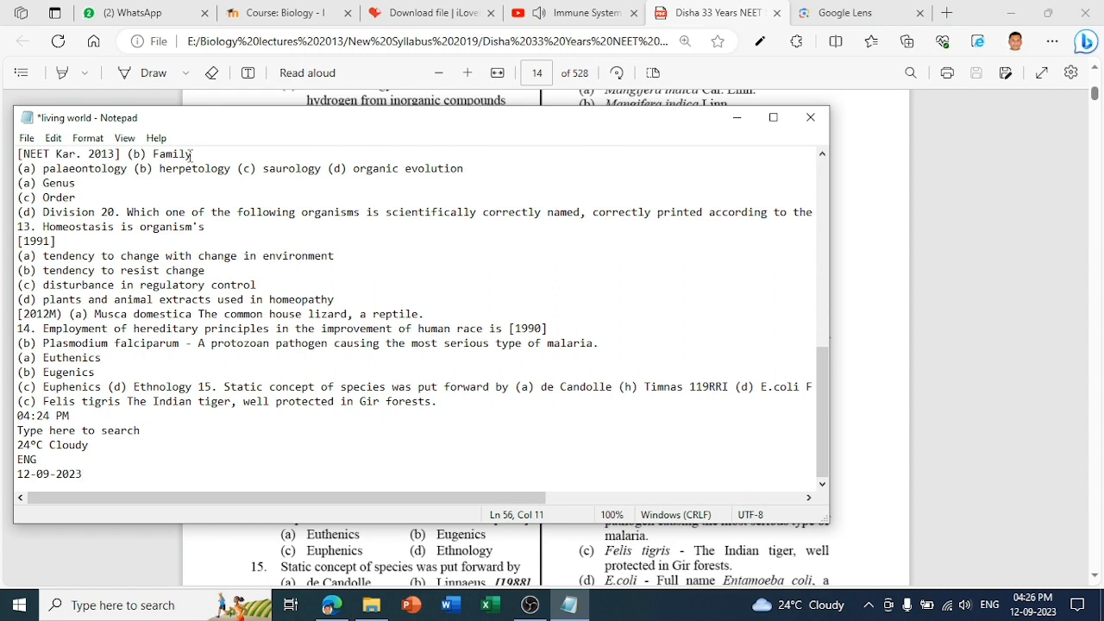
Step: Delete the browser header text, the two stray option lines and the blank lines above "hydrogen from inorganic compounds"
drag(822, 375, 811, 152)
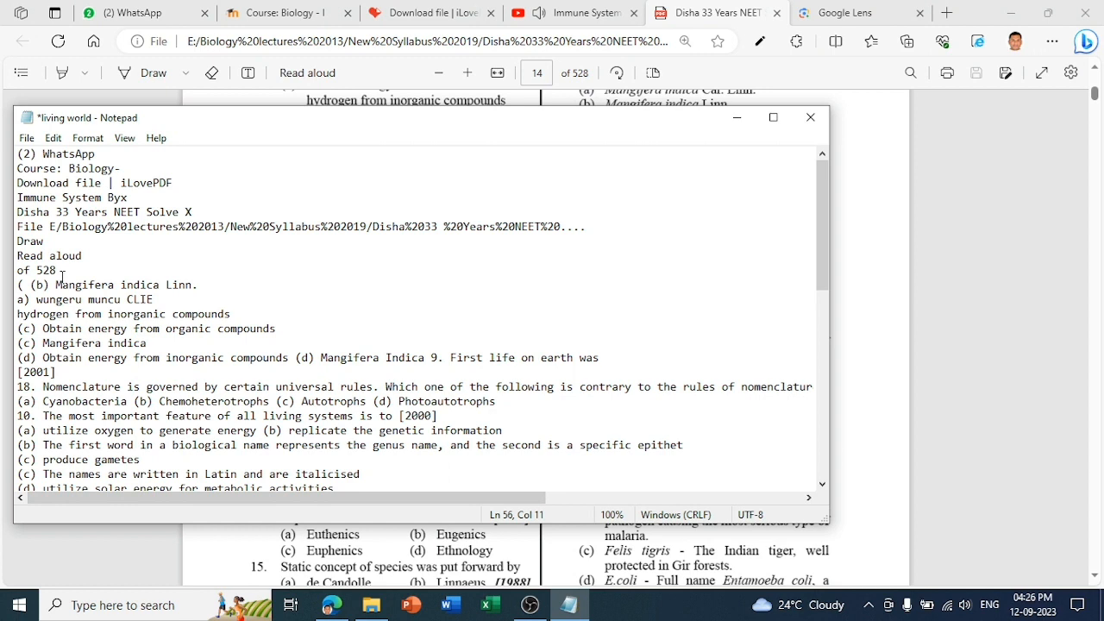
drag(69, 270, 23, 108)
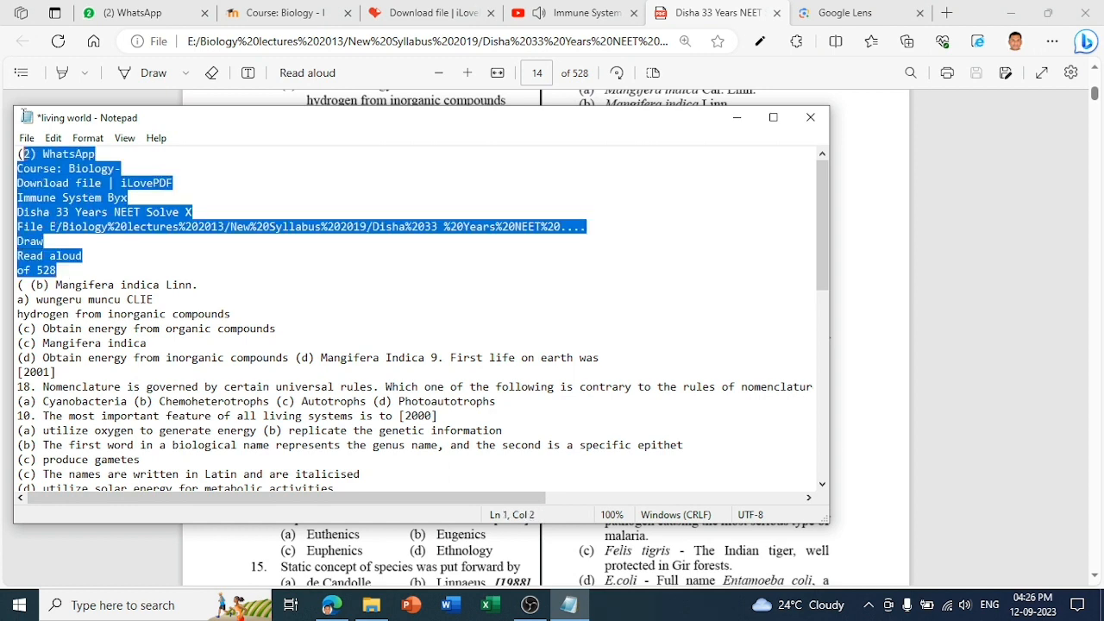
key(BackSpace)
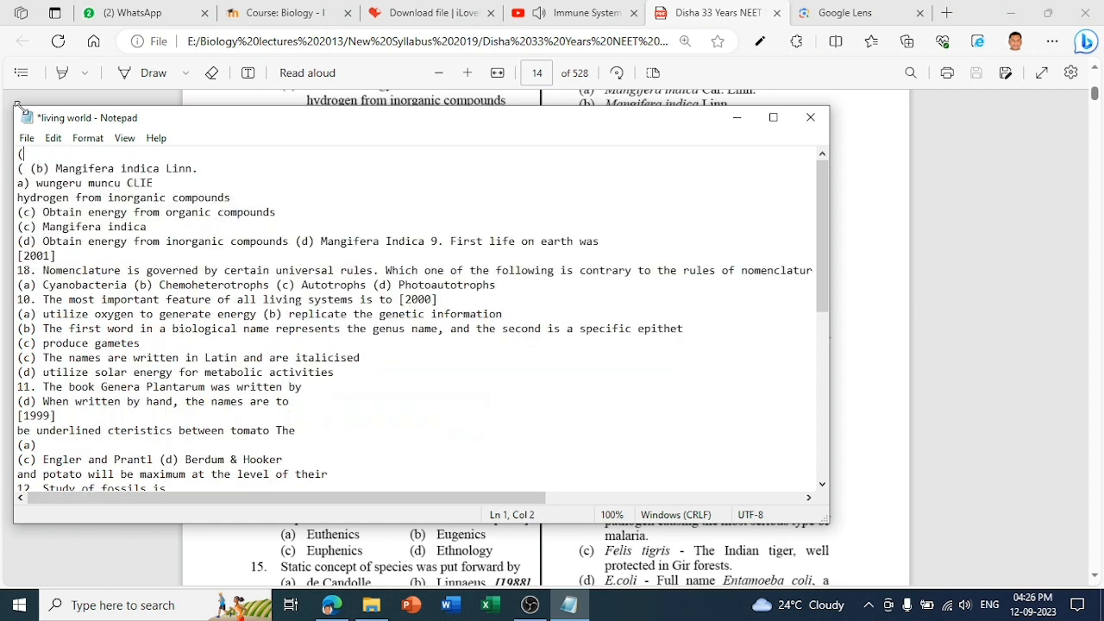
key(BackSpace)
drag(169, 184, 3, 176)
key(BackSpace)
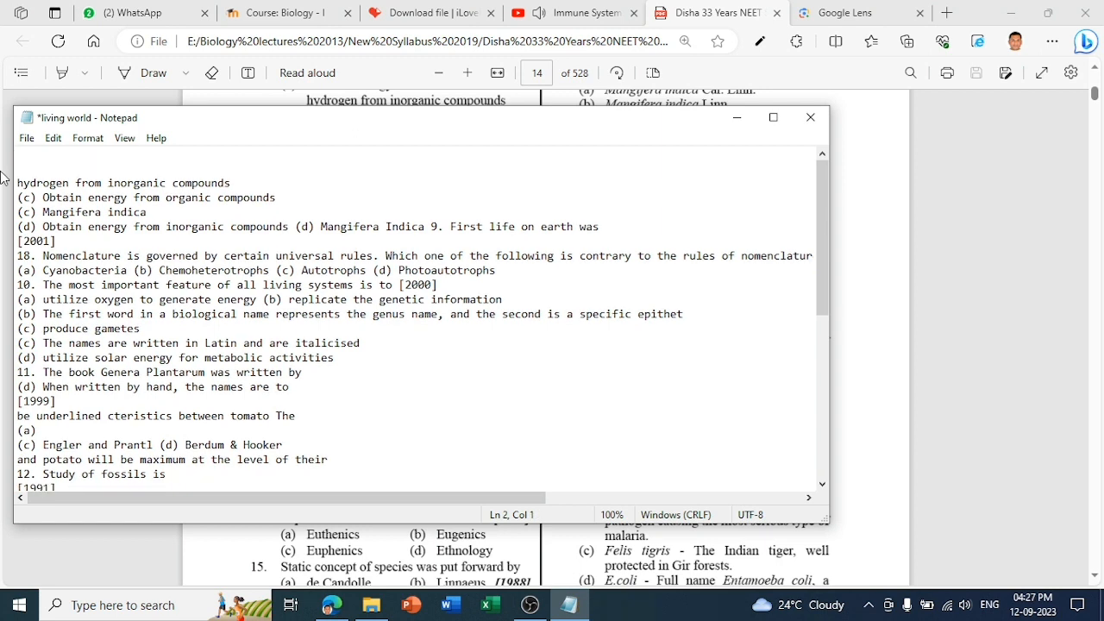
key(BackSpace)
key(BackSpace)
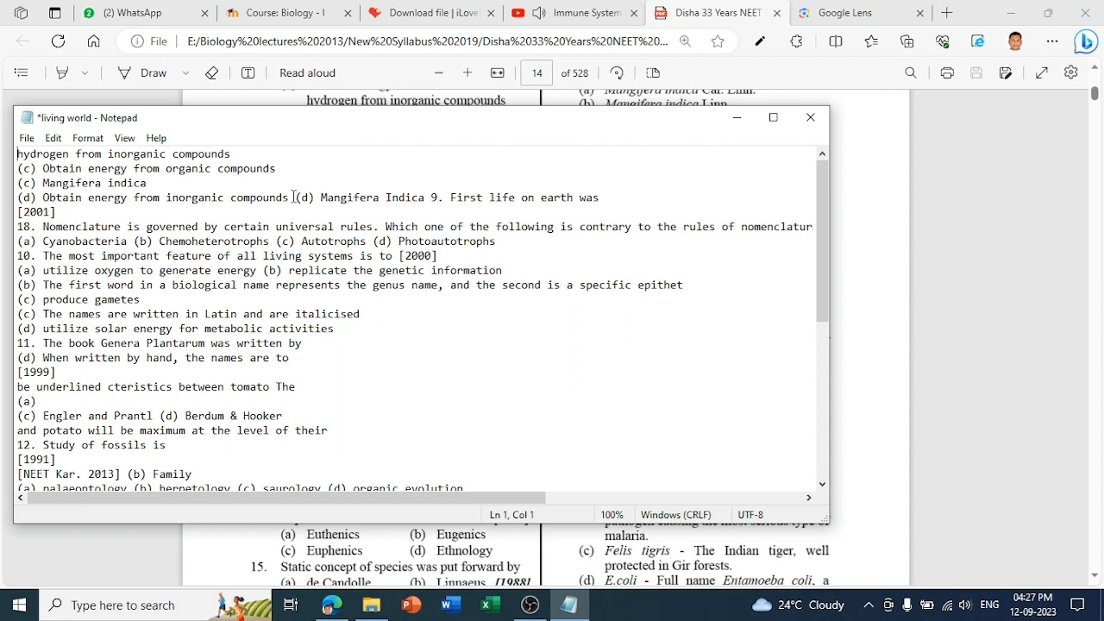
Step: Insert a line break before "First life on earth was" so the question text starts on its own line
click(448, 198)
key(Return)
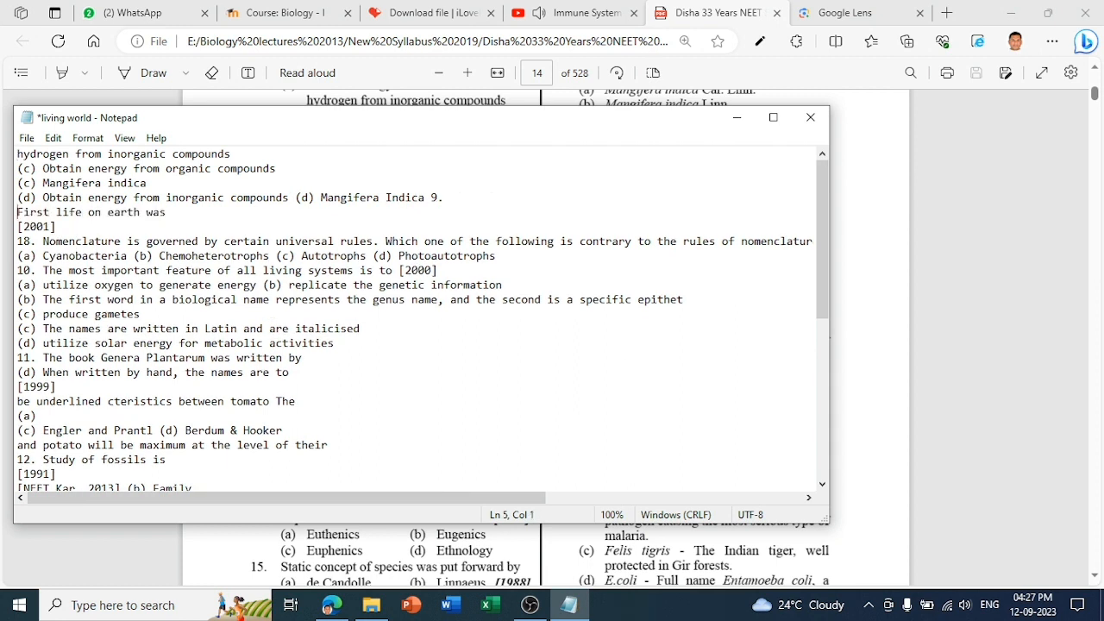
Step: Delete the leftover lines above "First life on earth was" and join its year [2001] onto the same line
key(shift+End)
shift+click(42, 154)
drag(35, 138, 2, 121)
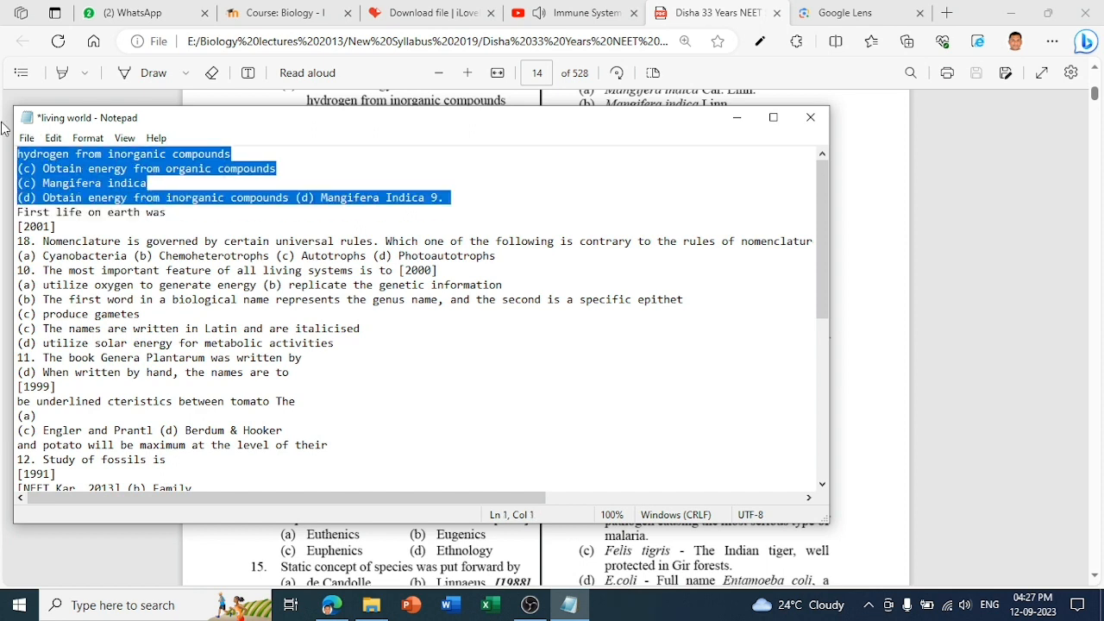
key(BackSpace)
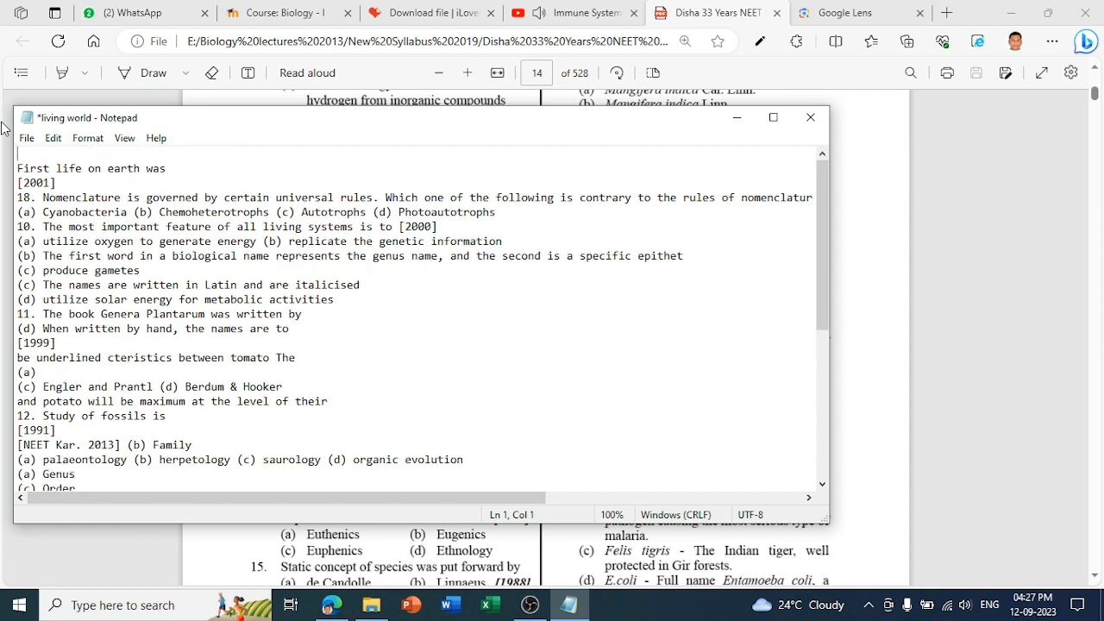
key(Delete)
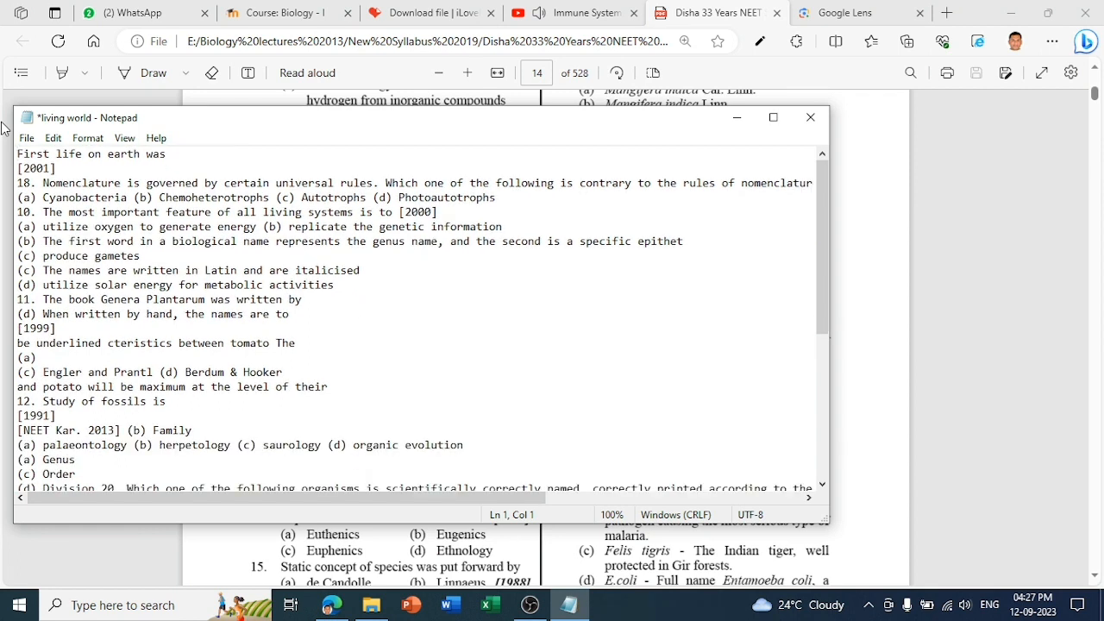
click(18, 173)
key(BackSpace)
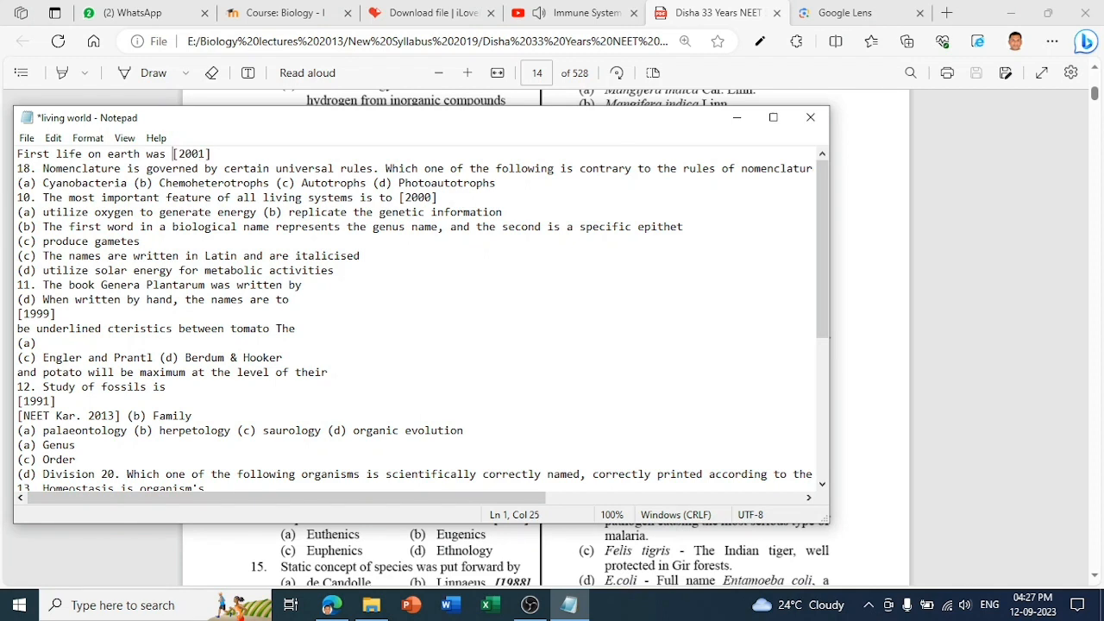
Step: Remove the question number 18 in front of "Nomenclature is governed by certain universal rules"
click(41, 171)
key(BackSpace)
key(BackSpace)
key(BackSpace)
key(BackSpace)
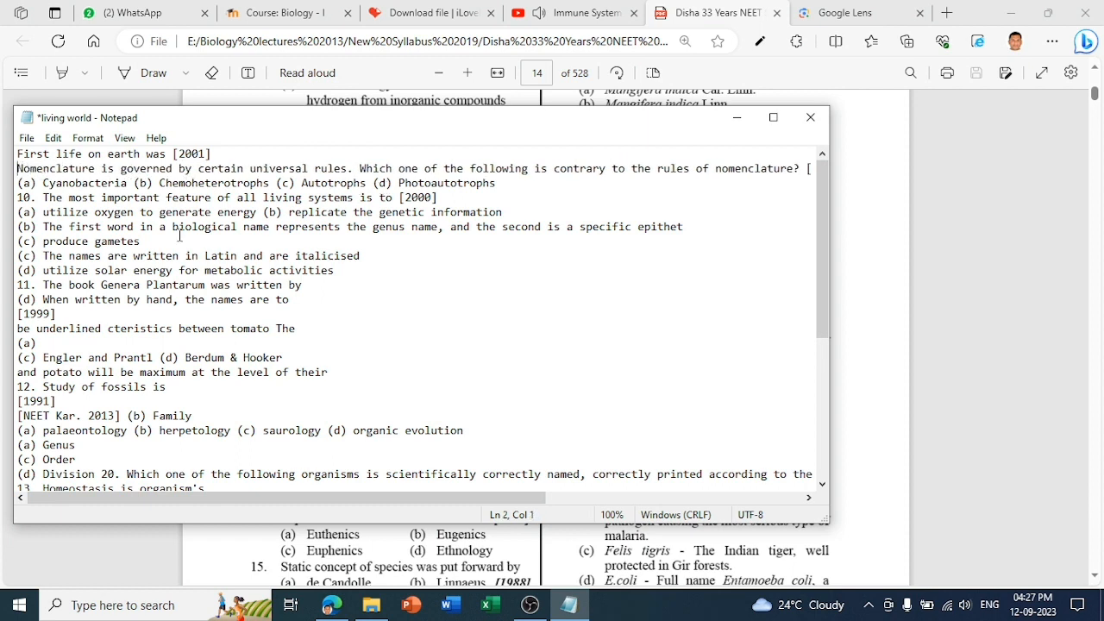
Step: Delete the whole "First life on earth was [2001]" line so the text starts with the Nomenclature question
drag(214, 154, 13, 153)
key(BackSpace)
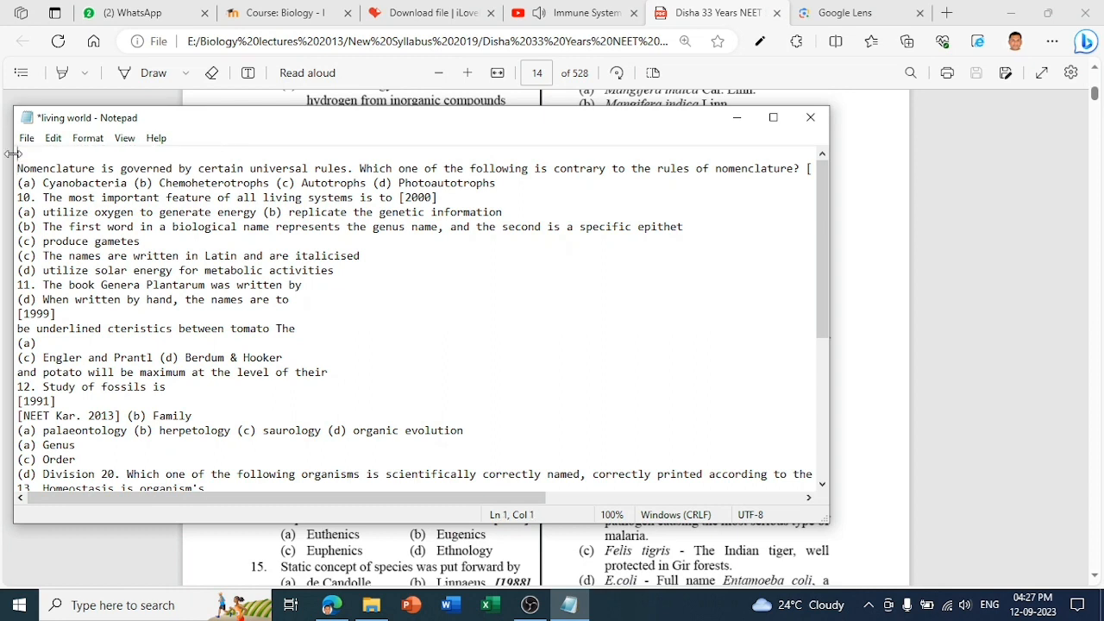
key(BackSpace)
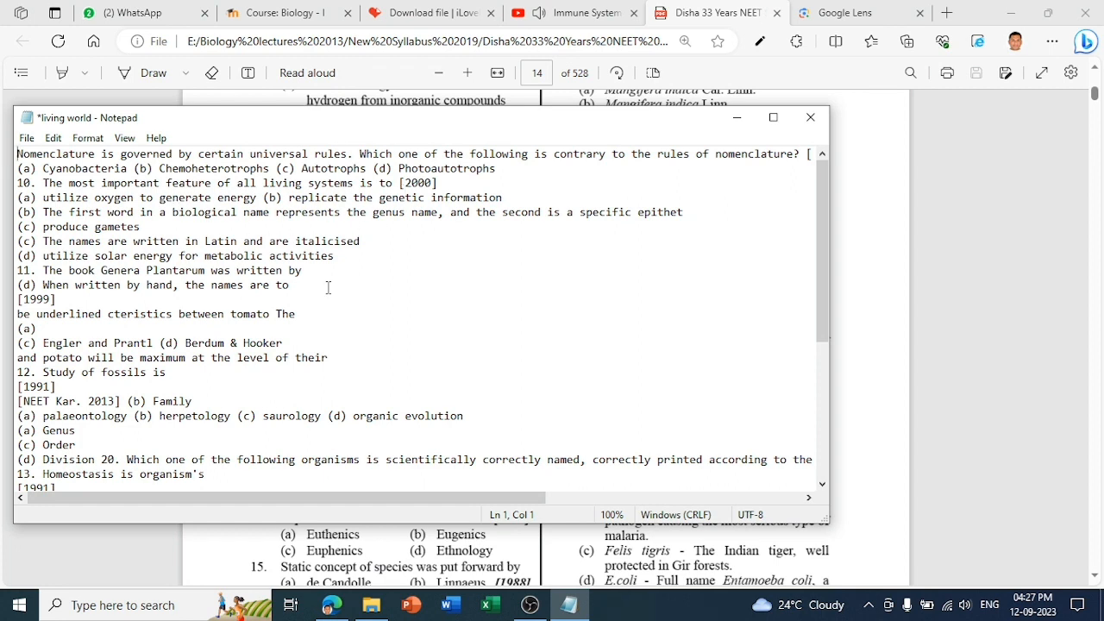
Step: Break the lines before "(a) Biological names can be written in any language" and "(b) Chemoheterotrophs" so each option starts a new line
click(18, 173)
click(21, 153)
drag(19, 153, 439, 154)
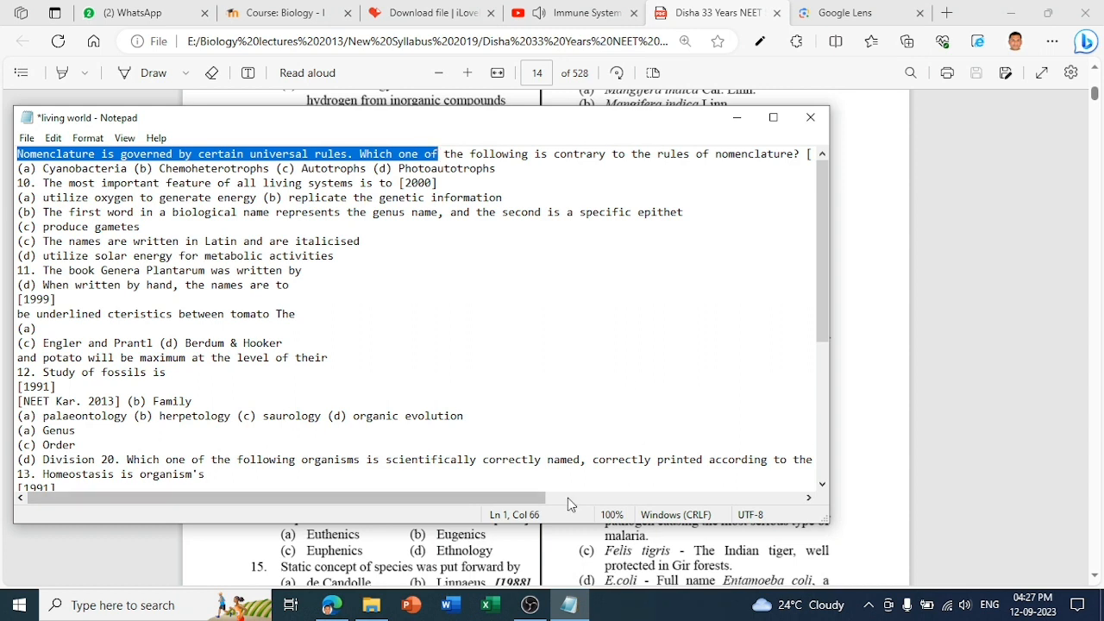
drag(547, 497, 801, 498)
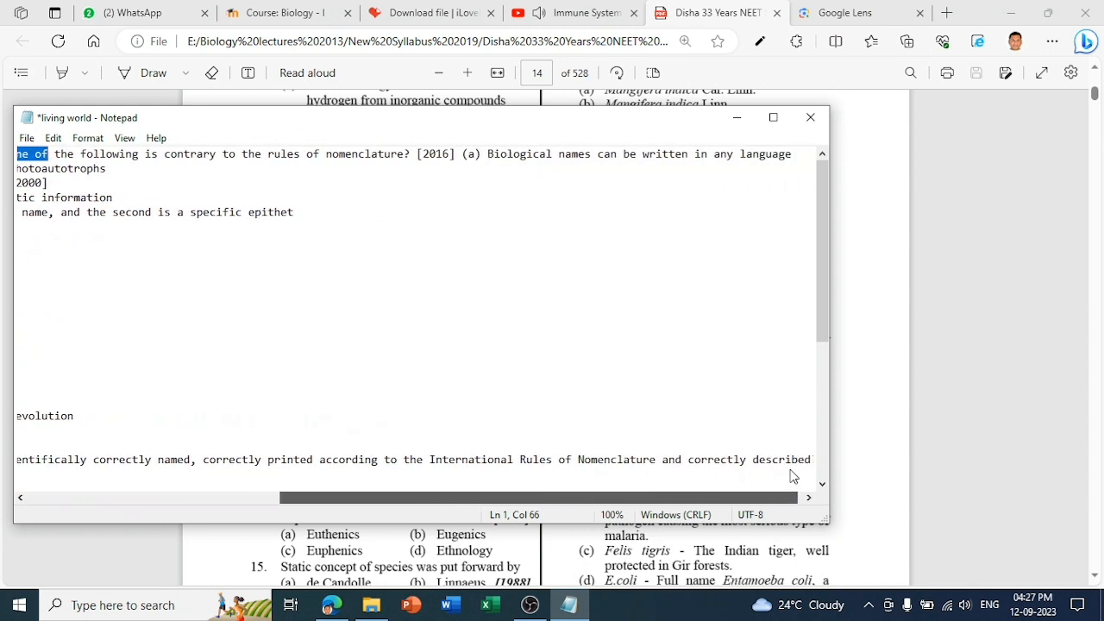
click(462, 154)
key(Return)
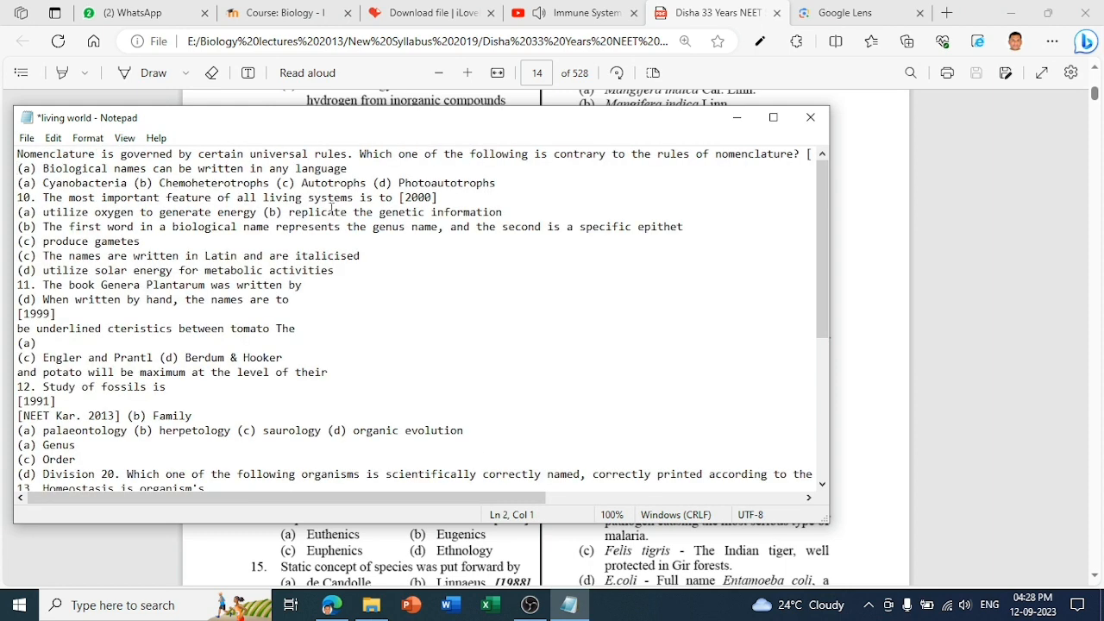
click(134, 185)
key(Return)
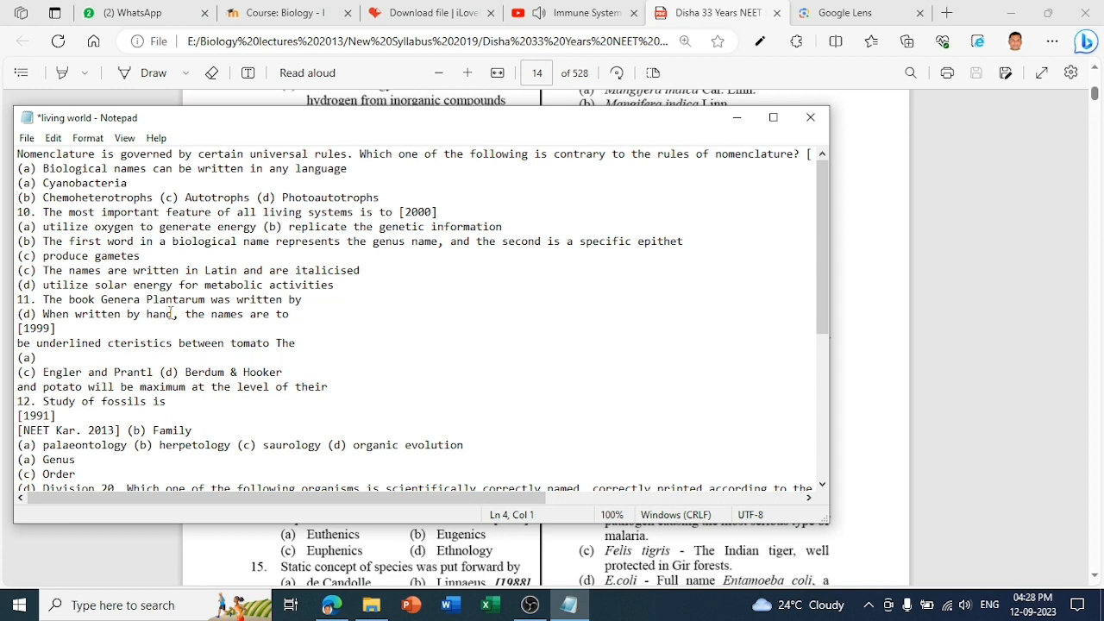
Step: Open the Biomolecules text document from the teacher's folder under MOODLE 2022 > BULK MCQs on drive D and maximize its window
click(924, 229)
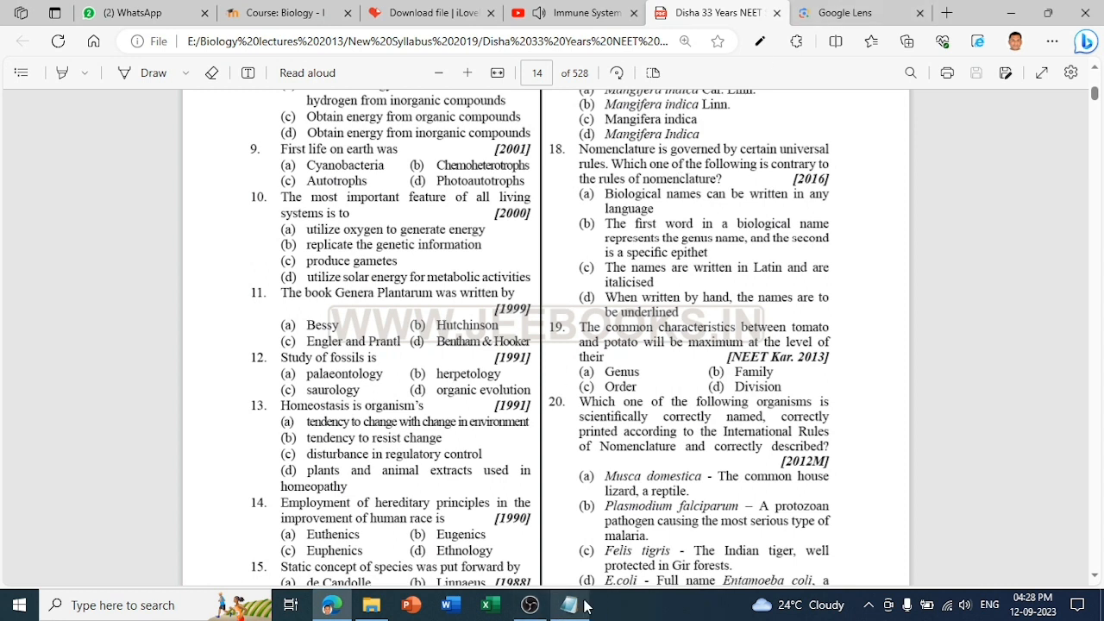
click(371, 608)
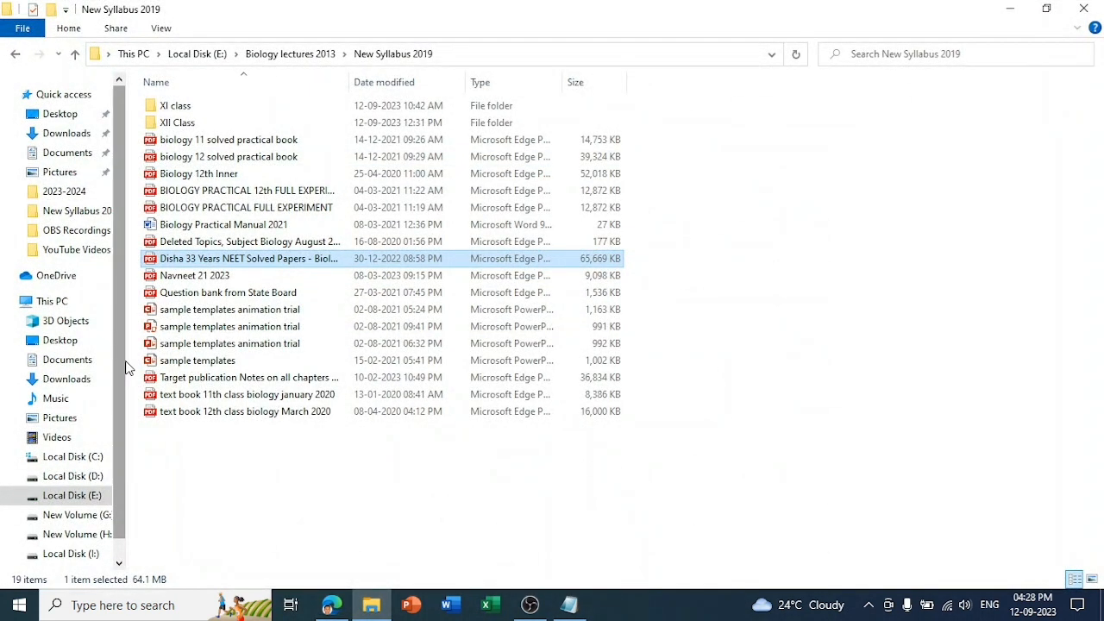
click(84, 481)
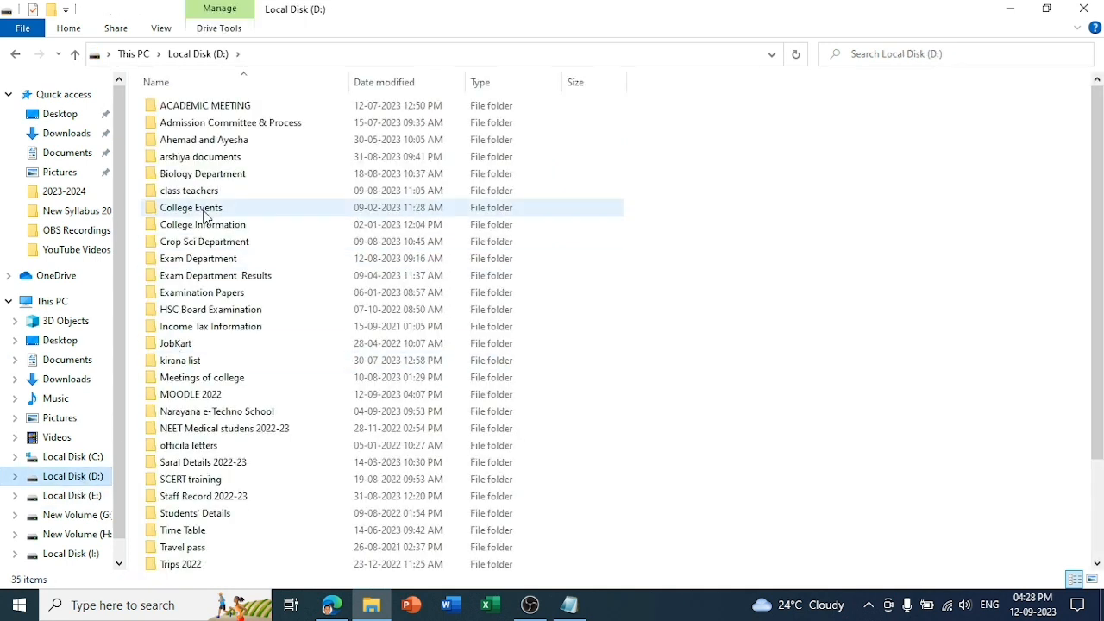
double_click(187, 395)
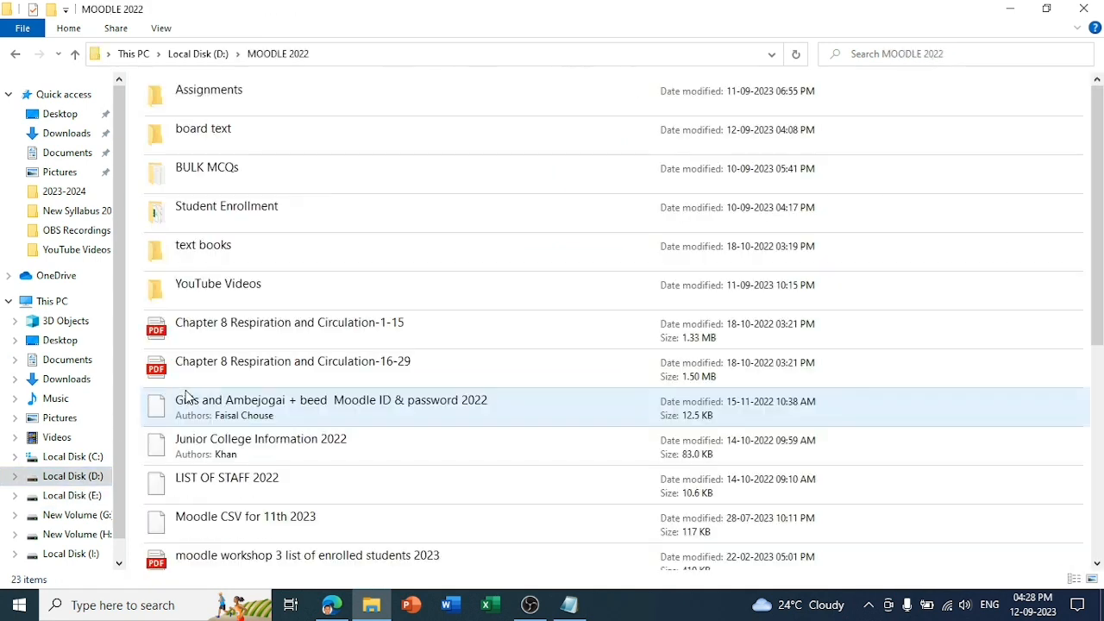
click(198, 169)
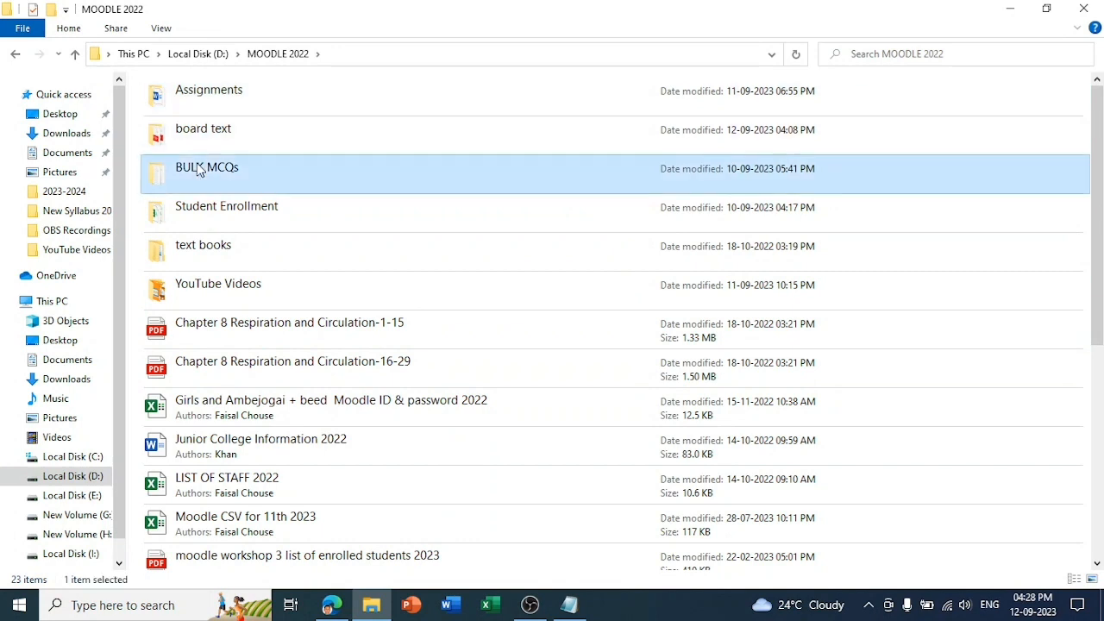
double_click(199, 169)
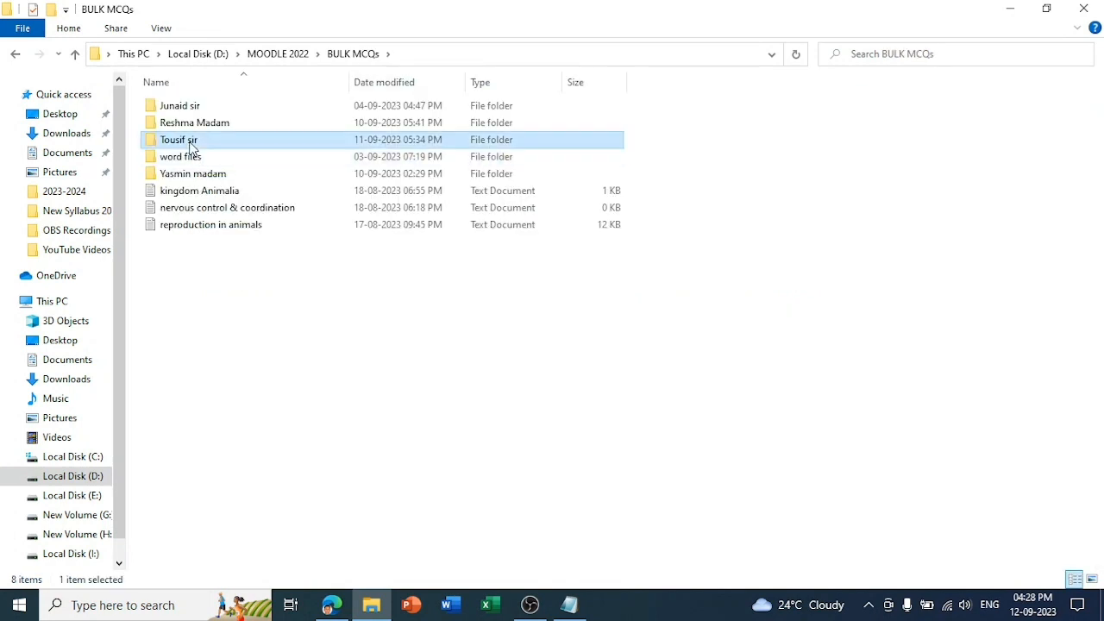
double_click(190, 143)
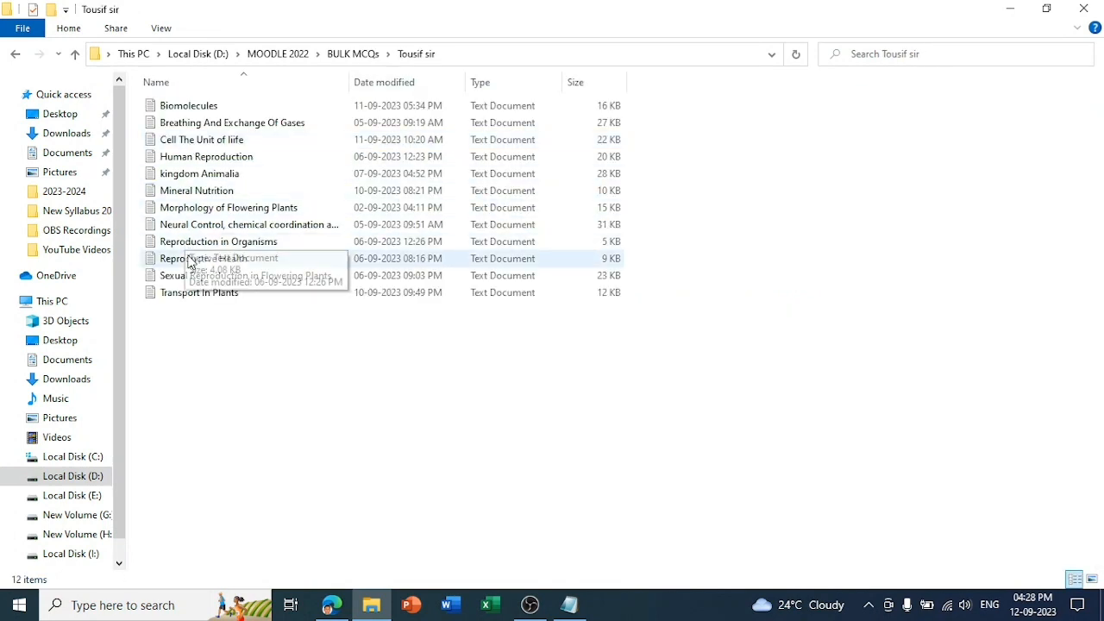
double_click(186, 107)
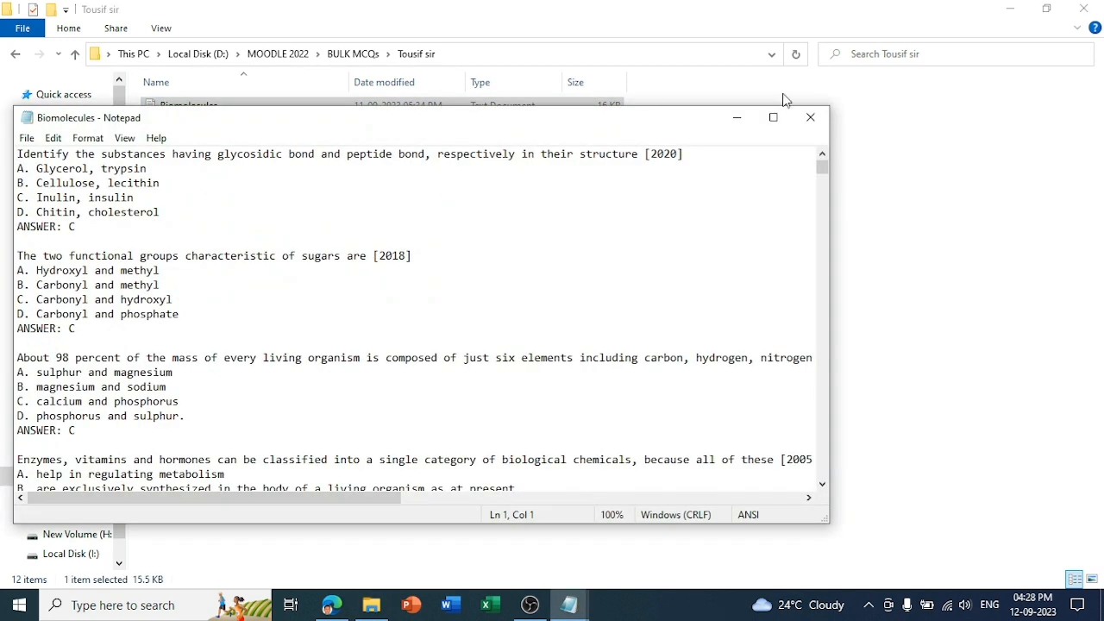
click(775, 121)
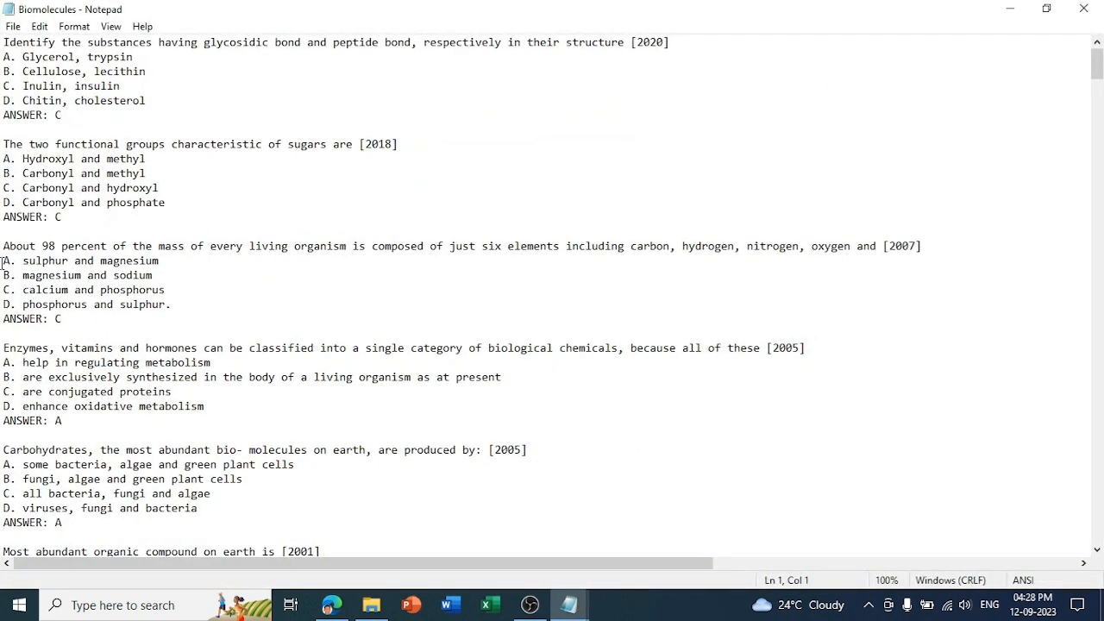
Step: Examine how the first Biomolecules question is formatted, including its question line, lettered options and ANSWER line
drag(4, 43, 679, 48)
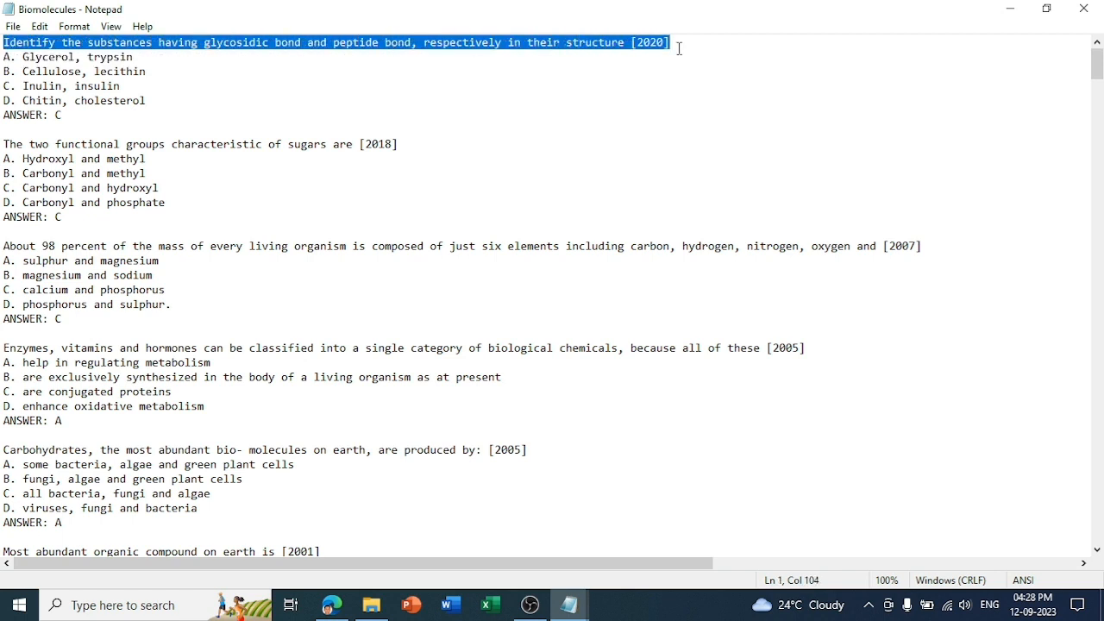
click(18, 68)
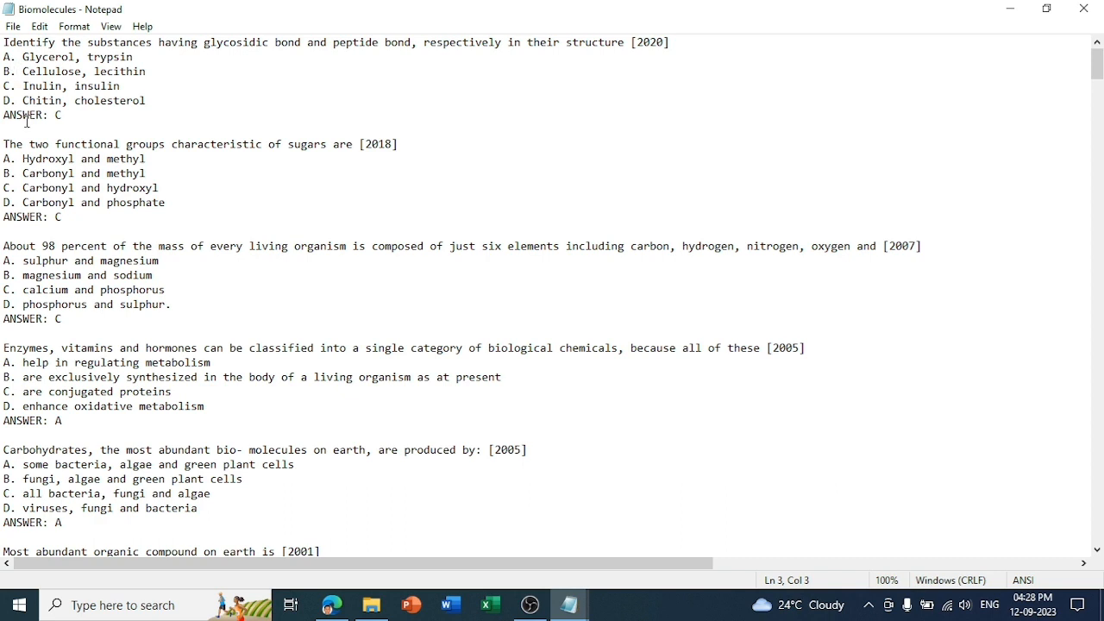
mouse_move(571, 603)
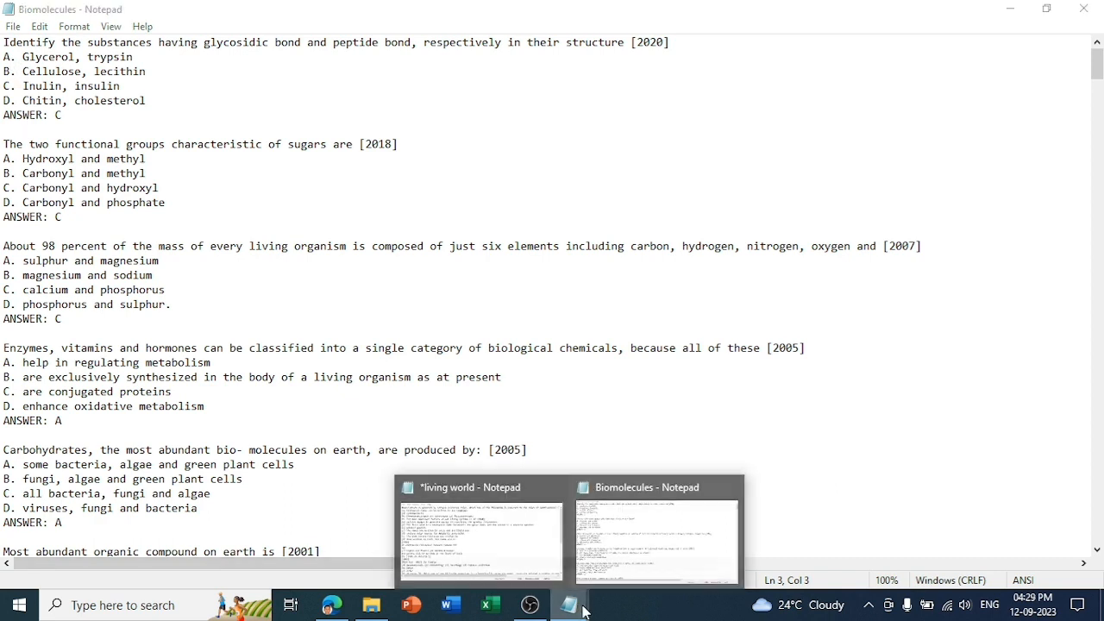
click(647, 560)
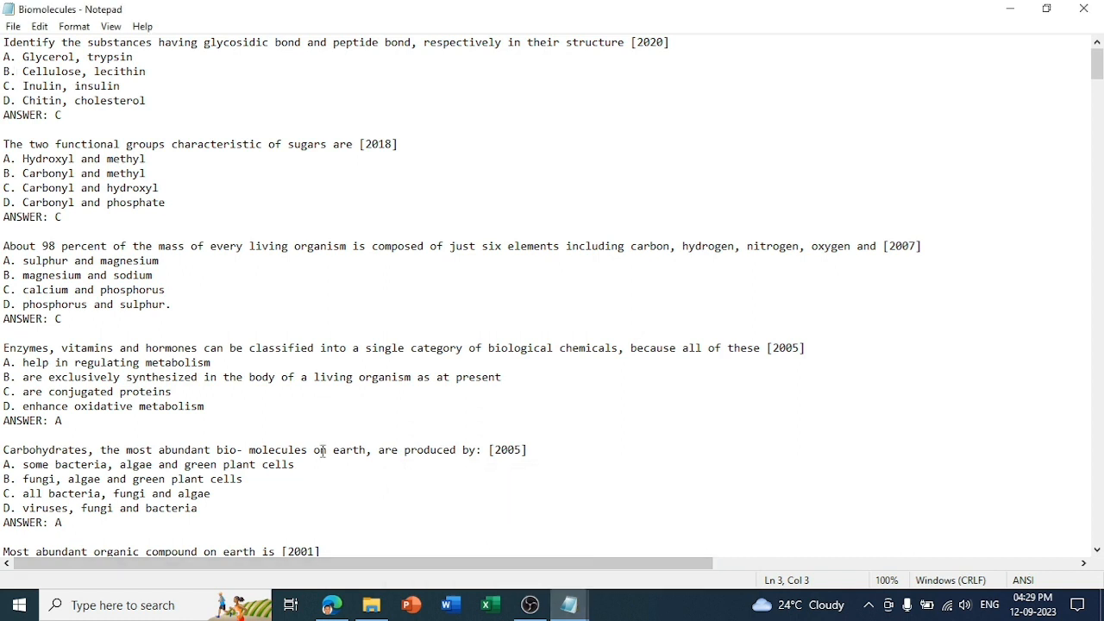
Step: Bring the living world document back to the front for editing
mouse_move(571, 606)
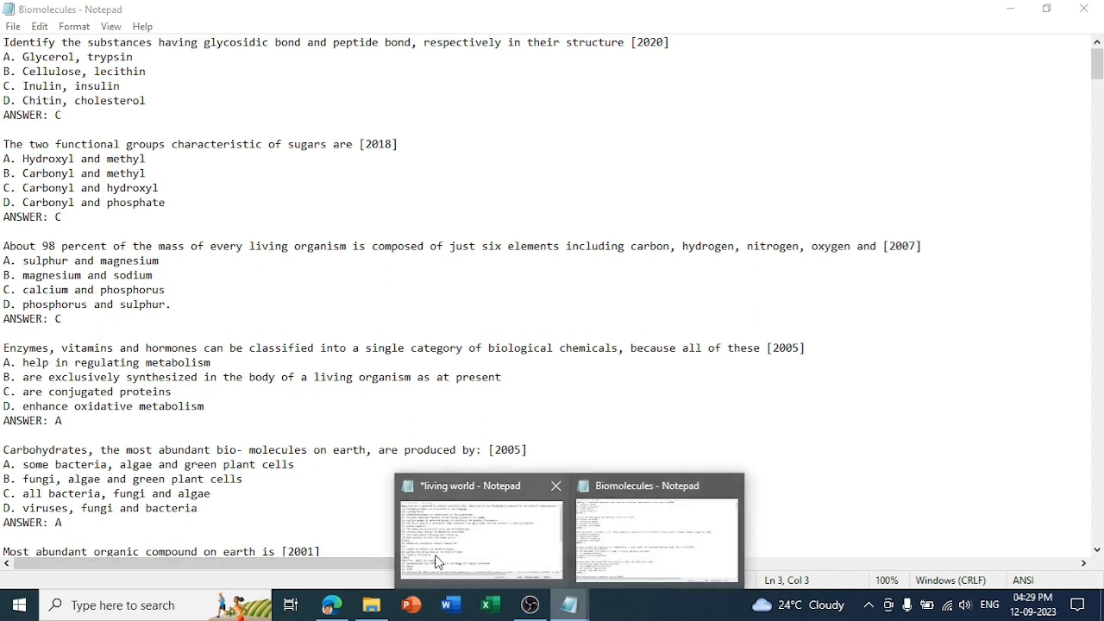
click(435, 562)
drag(33, 171, 19, 185)
click(136, 213)
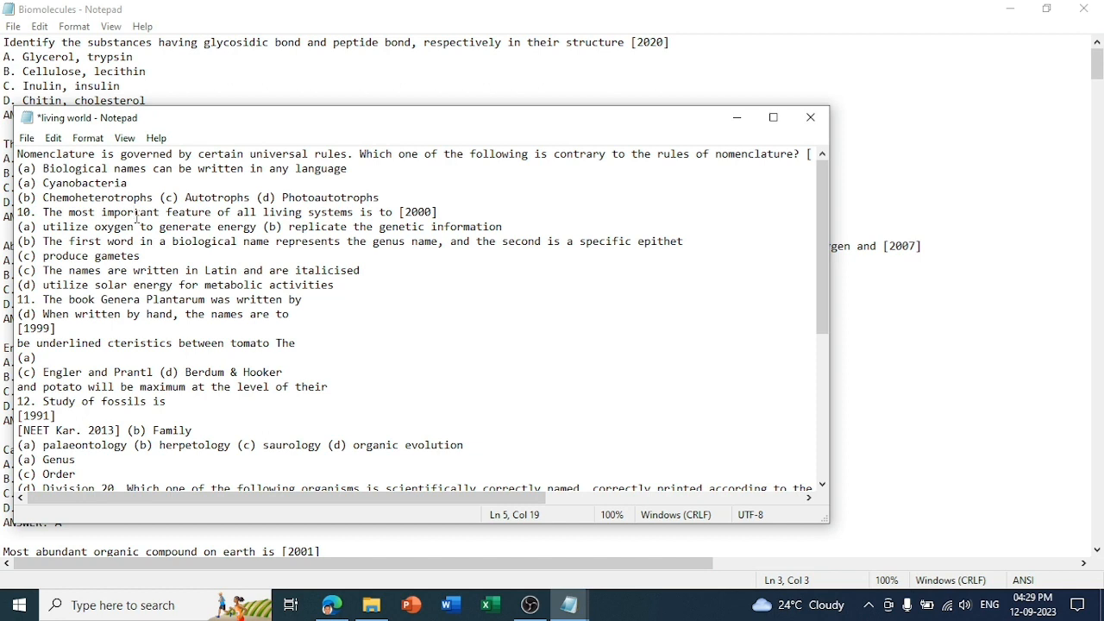
Step: Replace every "(a)" in the living world document with "A."
key(ctrl+h)
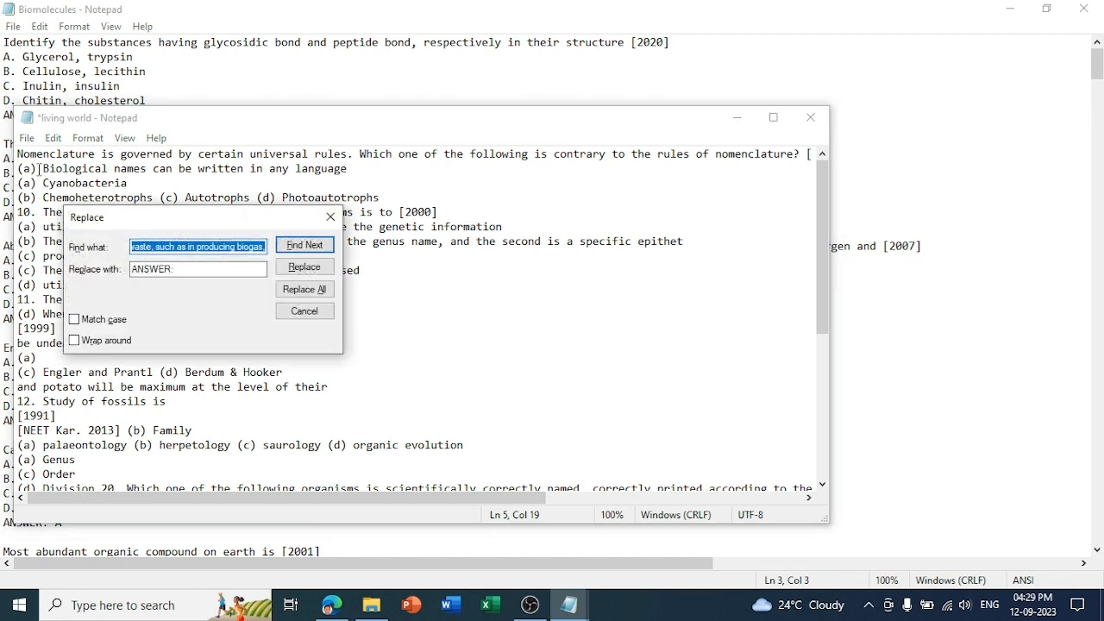
drag(36, 168, 19, 169)
key(ctrl+c)
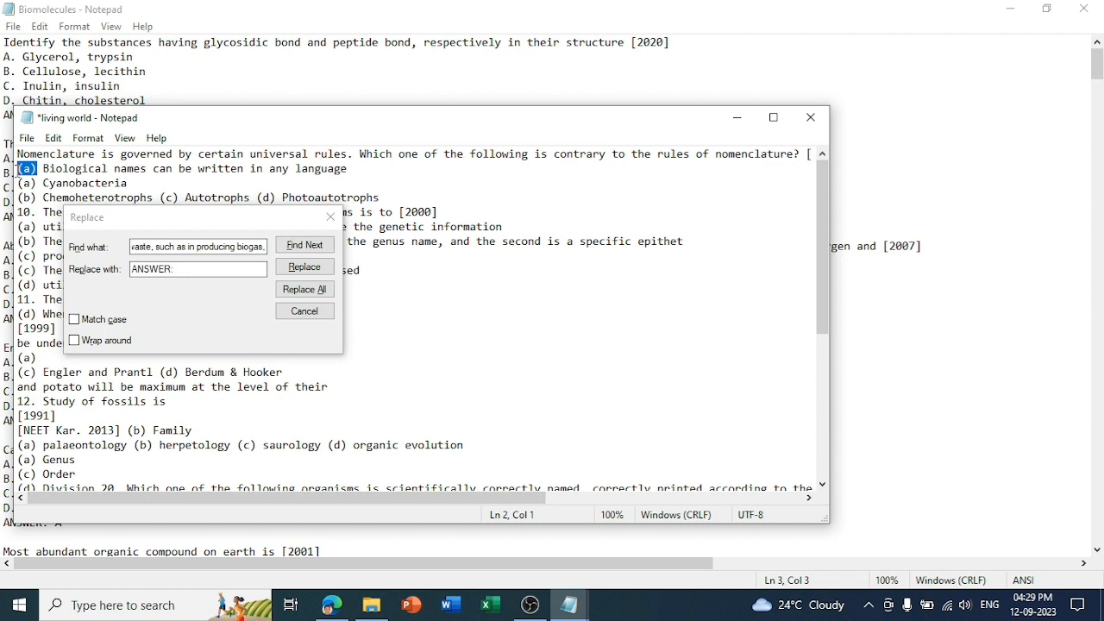
click(246, 247)
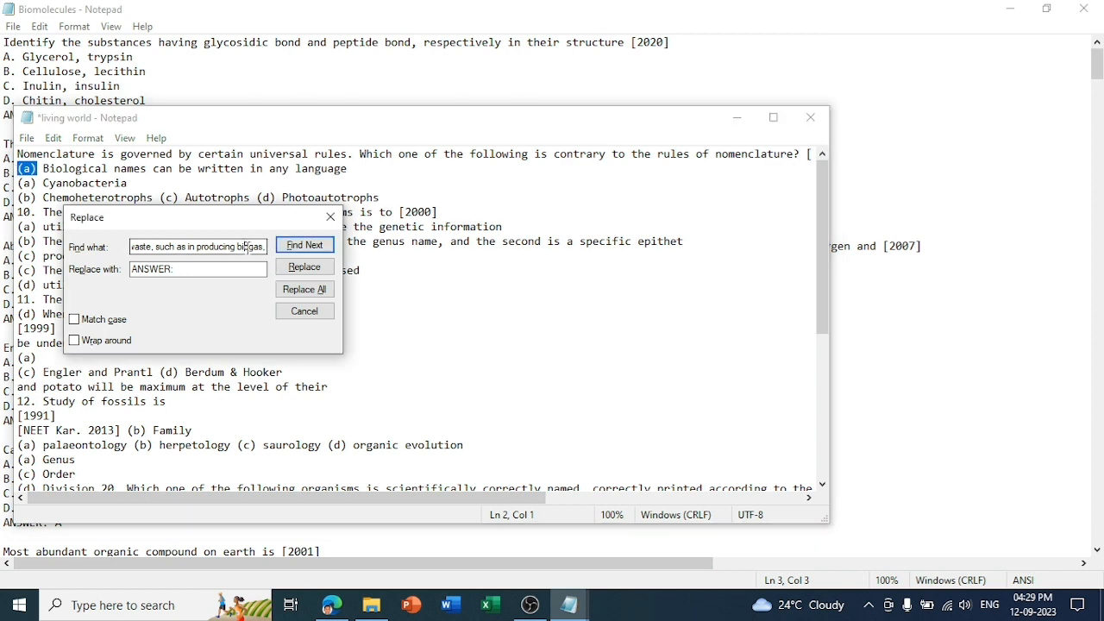
key(ctrl+a)
key(ctrl+v)
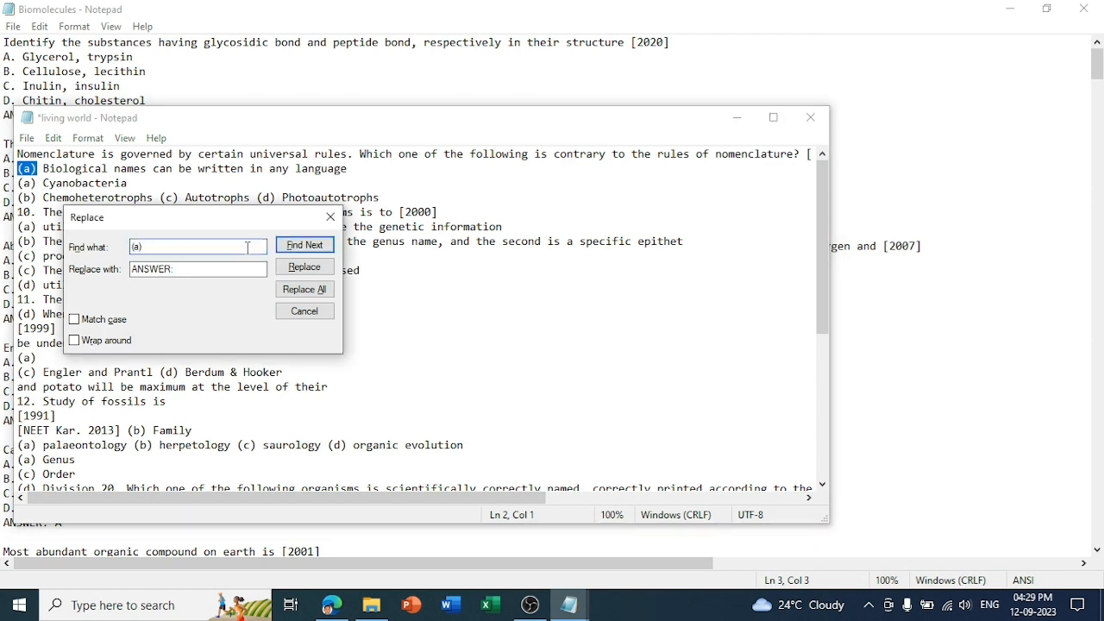
drag(185, 268, 118, 279)
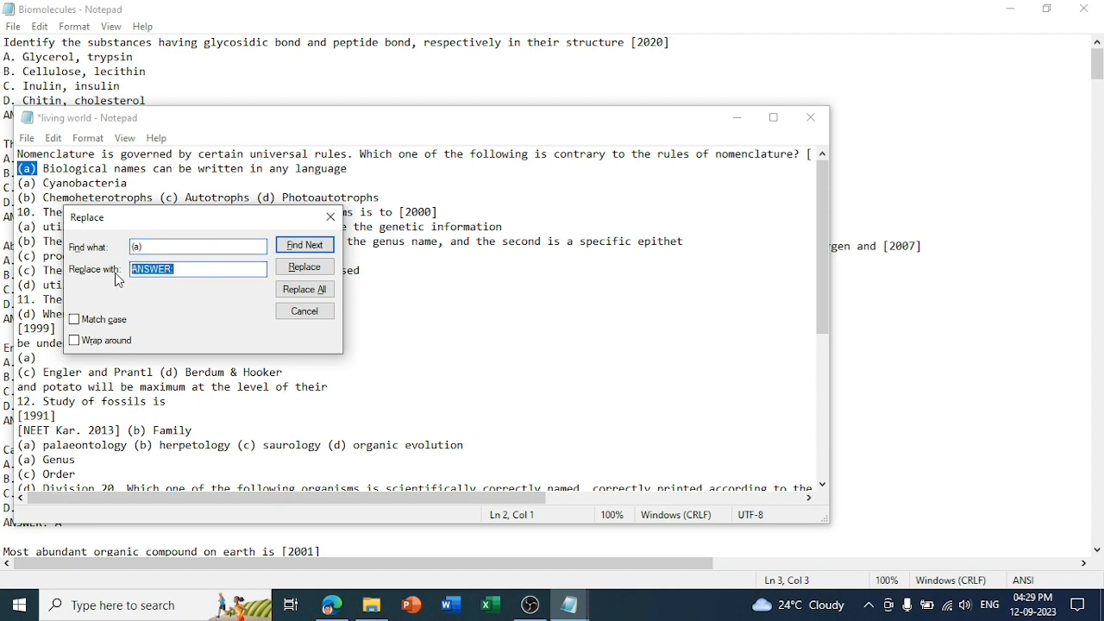
text(A.)
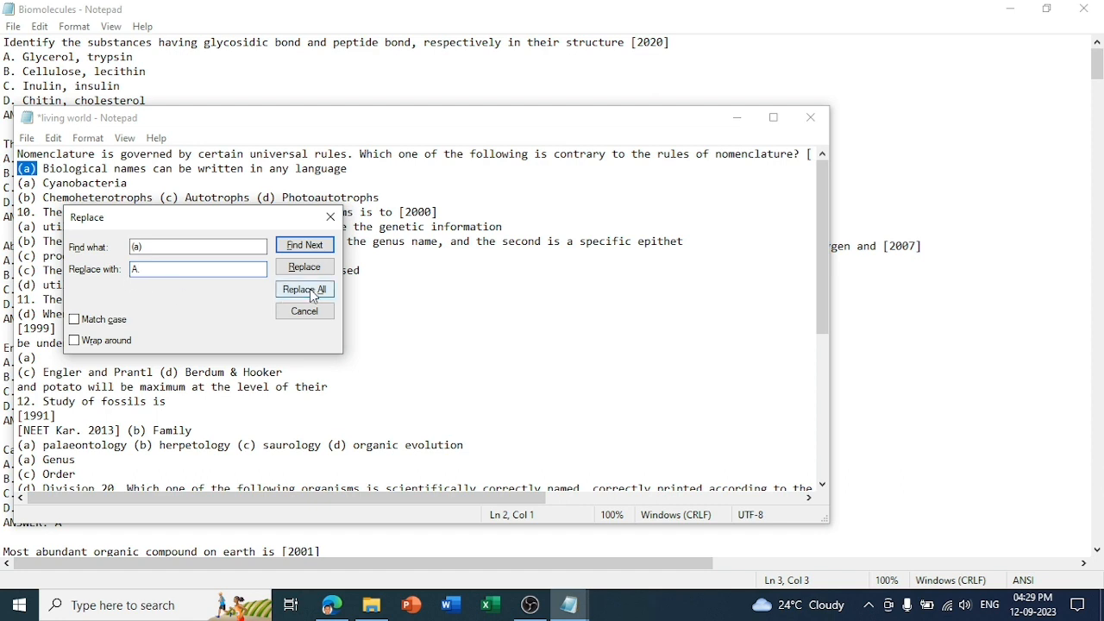
click(312, 291)
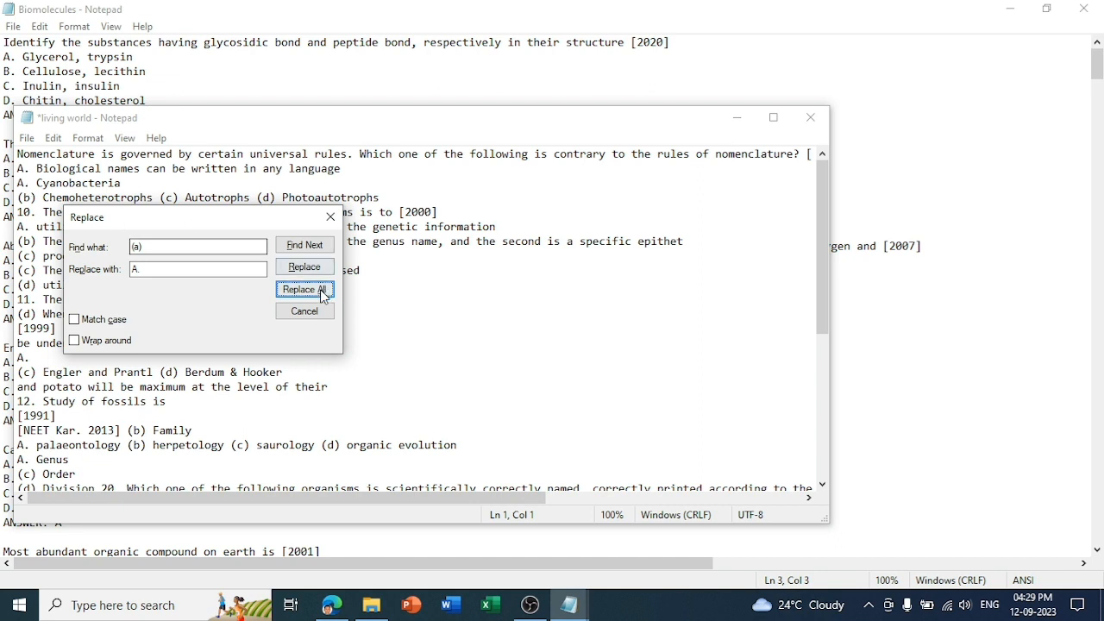
Step: Replace every "(b)" in the living world document with "B."
click(138, 246)
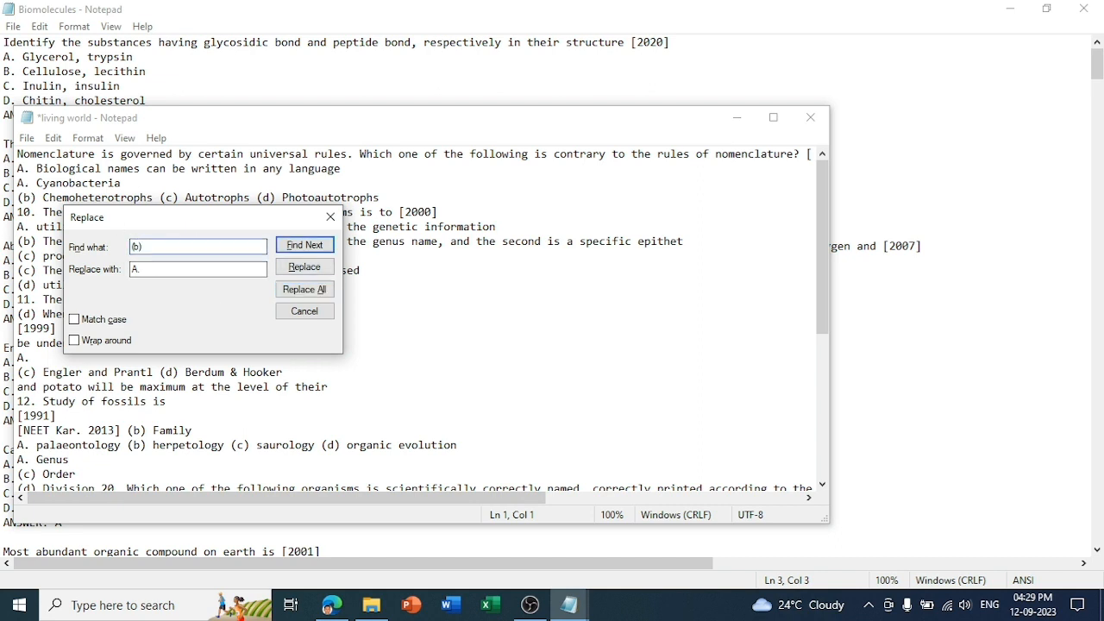
click(137, 269)
double_click(135, 269)
key(Return)
text(B.)
click(315, 297)
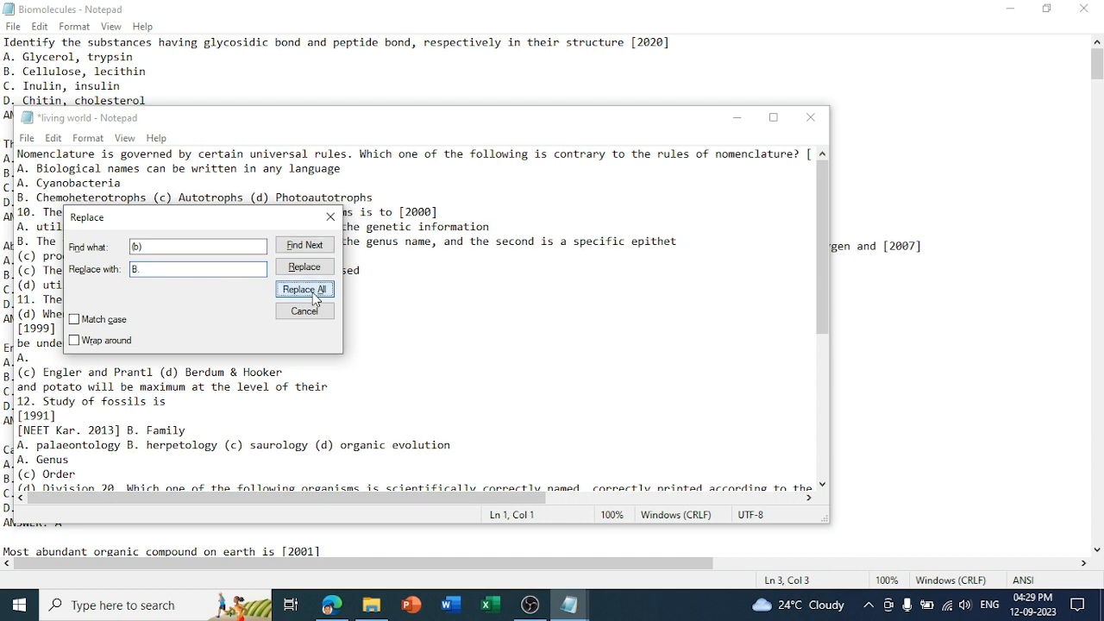
Step: Replace every "(C)" in the living world document with "B."
click(139, 248)
text(c))
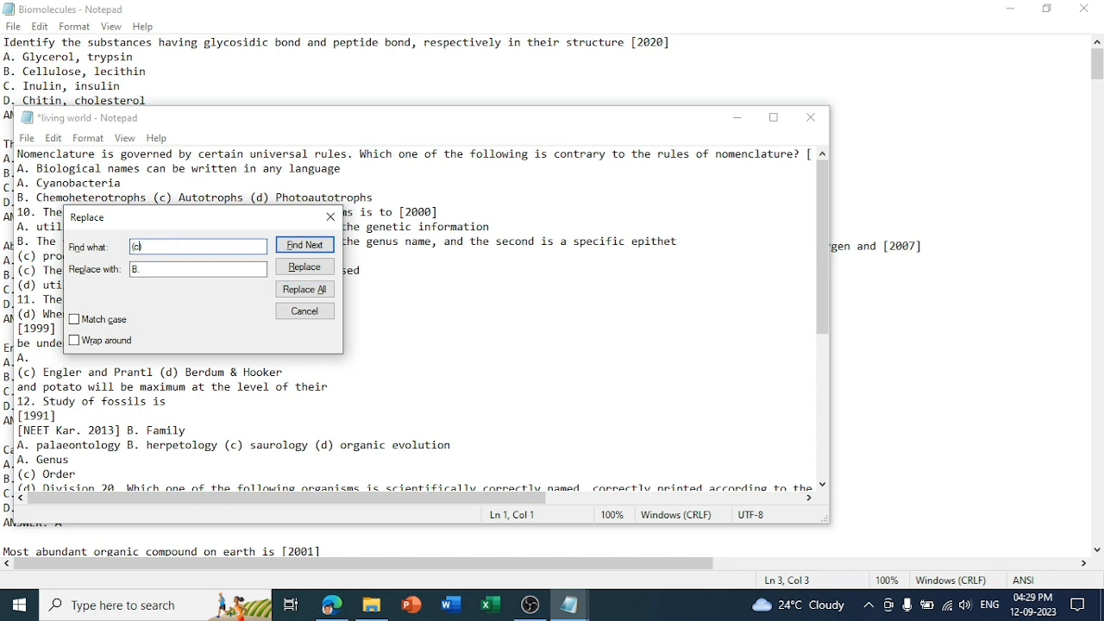
click(135, 270)
click(305, 290)
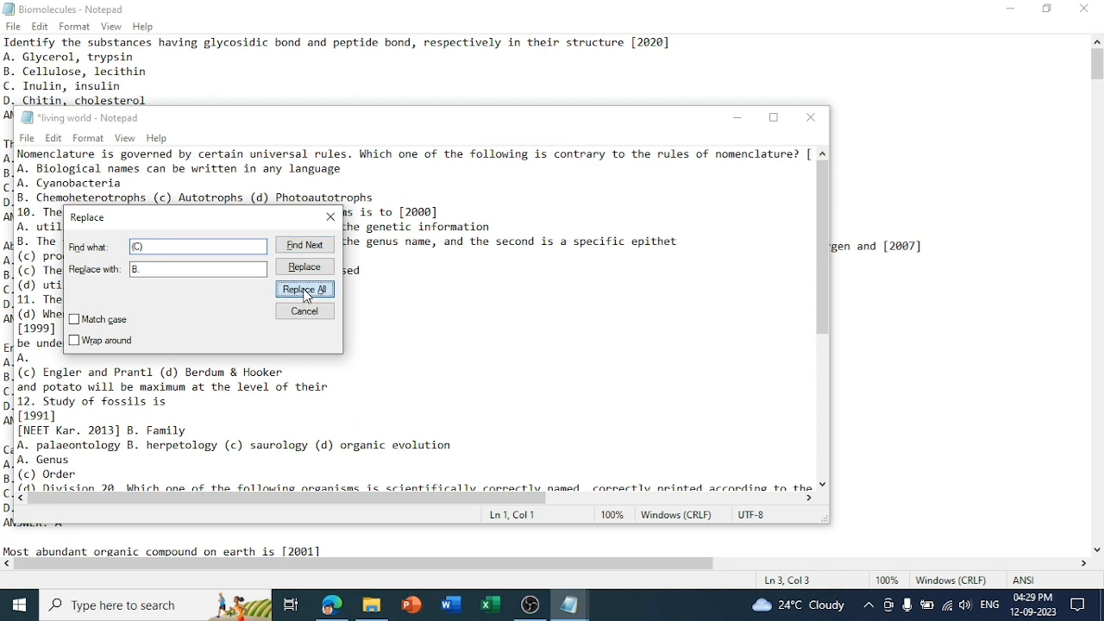
Step: Try to replace every "(C)" in the living world document with "C."
click(138, 270)
key(BackSpace)
key(BackSpace)
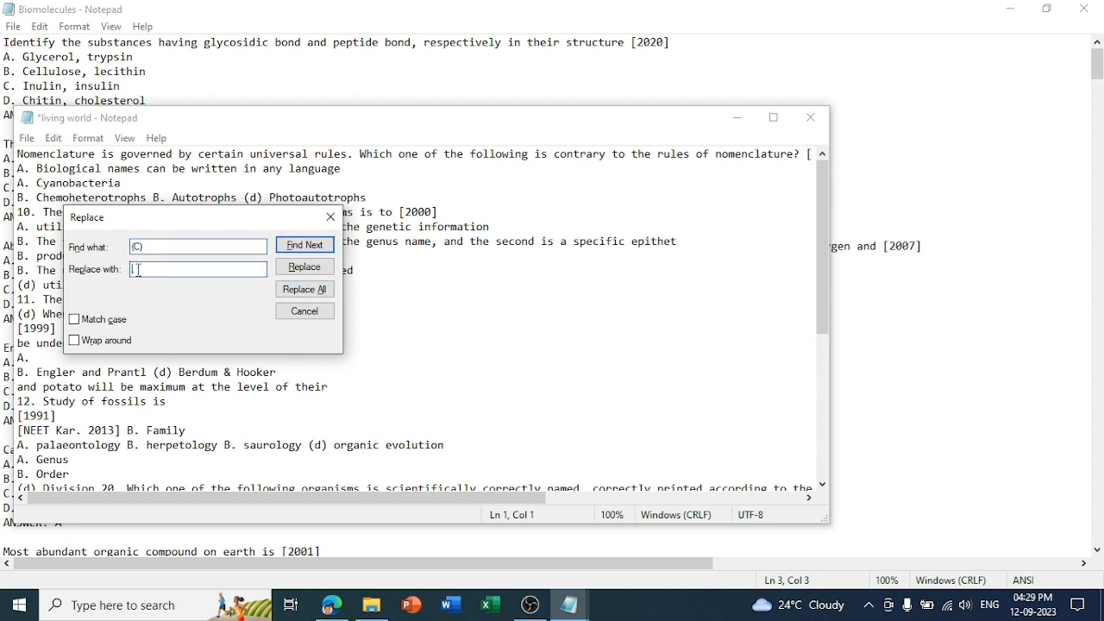
text(C.)
click(321, 292)
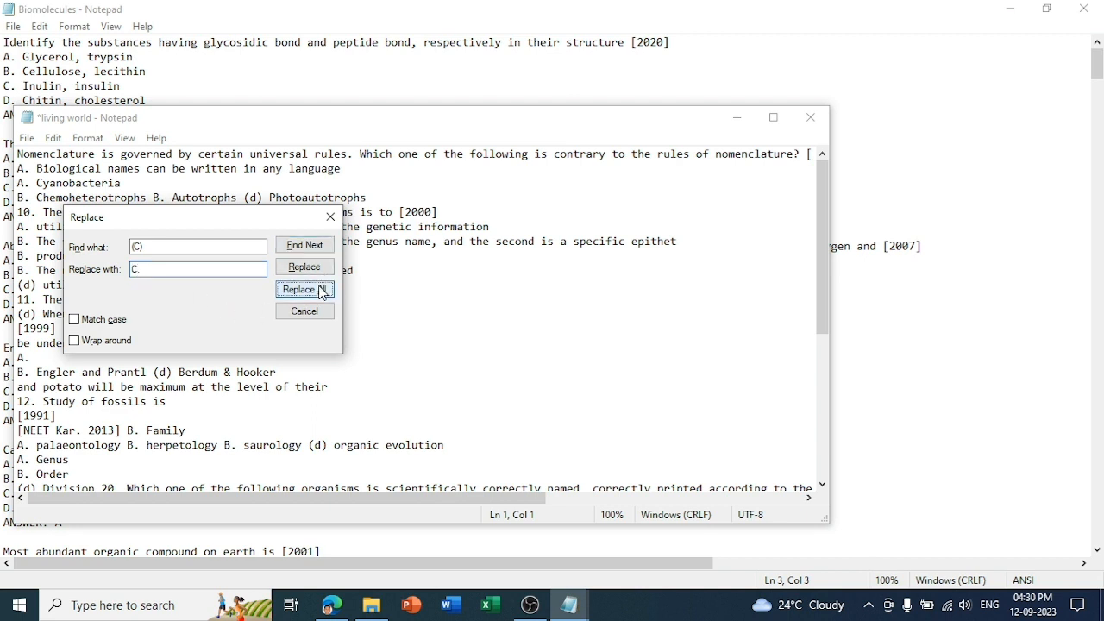
Step: Leave the replacement and close the living world document without saving its changes
click(306, 311)
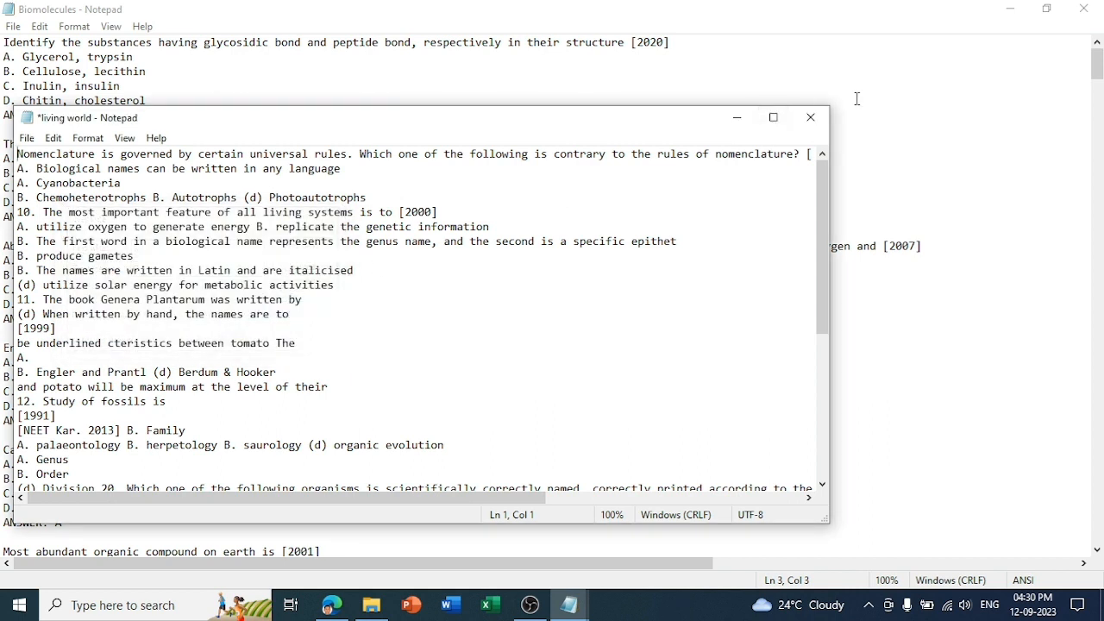
click(811, 118)
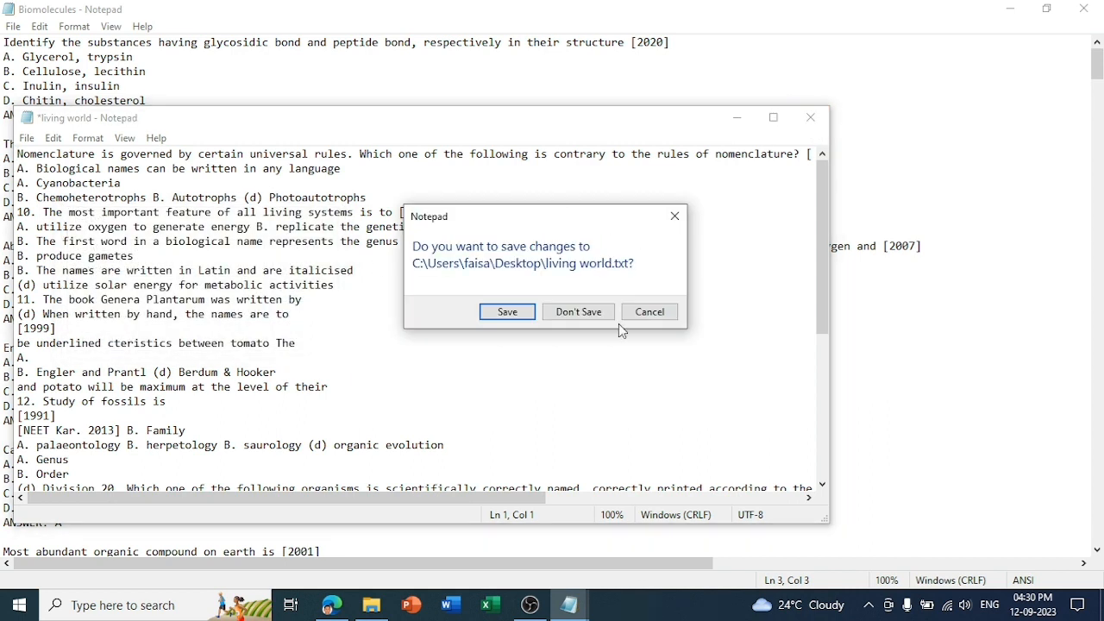
click(594, 316)
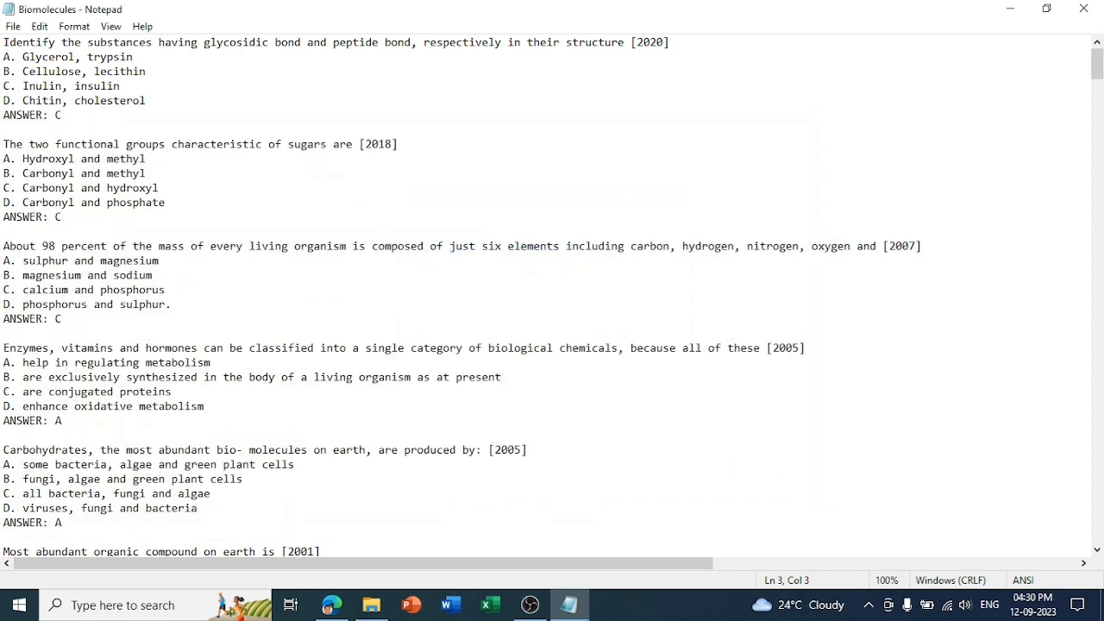
Step: Examine the question line and the lettered options A to D of the first Biomolecules question
click(567, 607)
click(565, 608)
drag(6, 47, 264, 42)
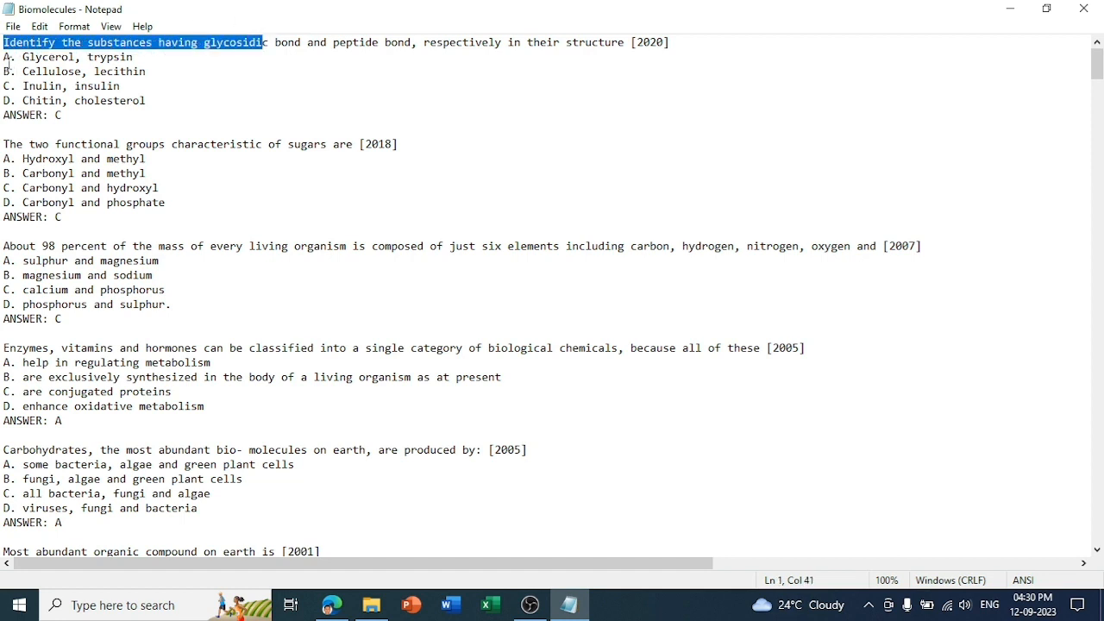
drag(9, 59, 112, 57)
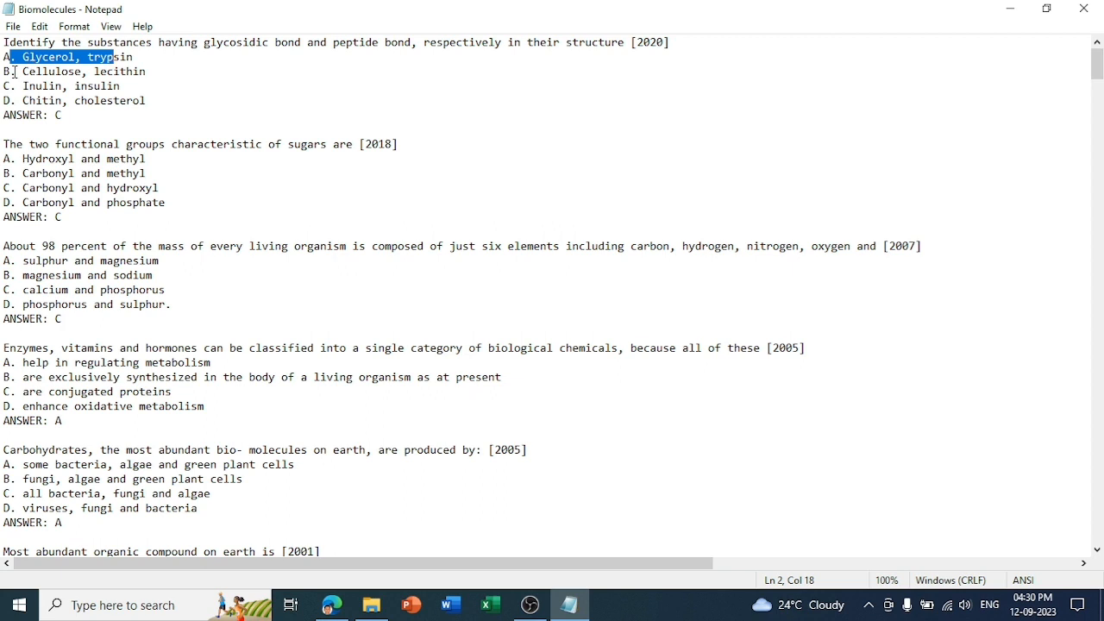
drag(4, 72, 116, 72)
drag(3, 87, 129, 79)
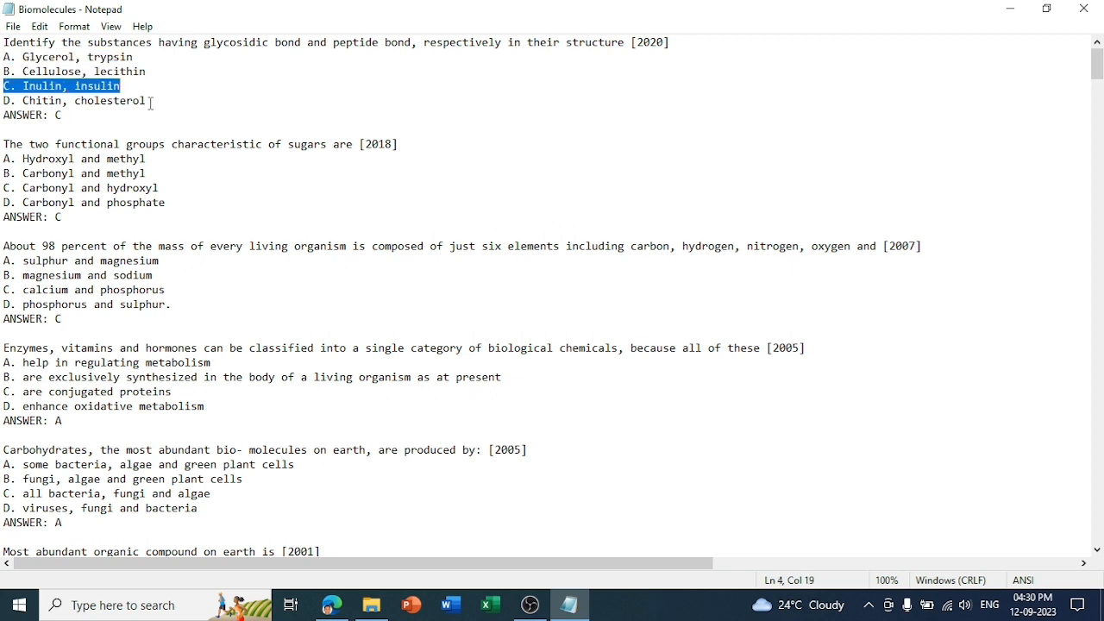
click(150, 103)
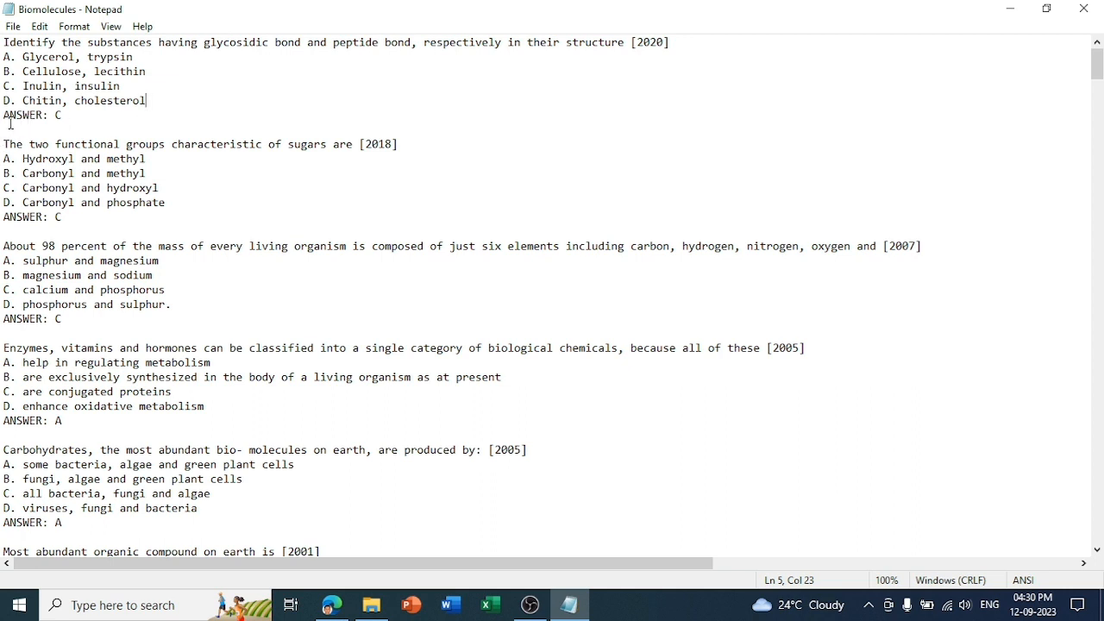
Step: Examine the first question's ANSWER line with its colon, space and letter, and review the remaining Biomolecules questions
drag(4, 116, 49, 115)
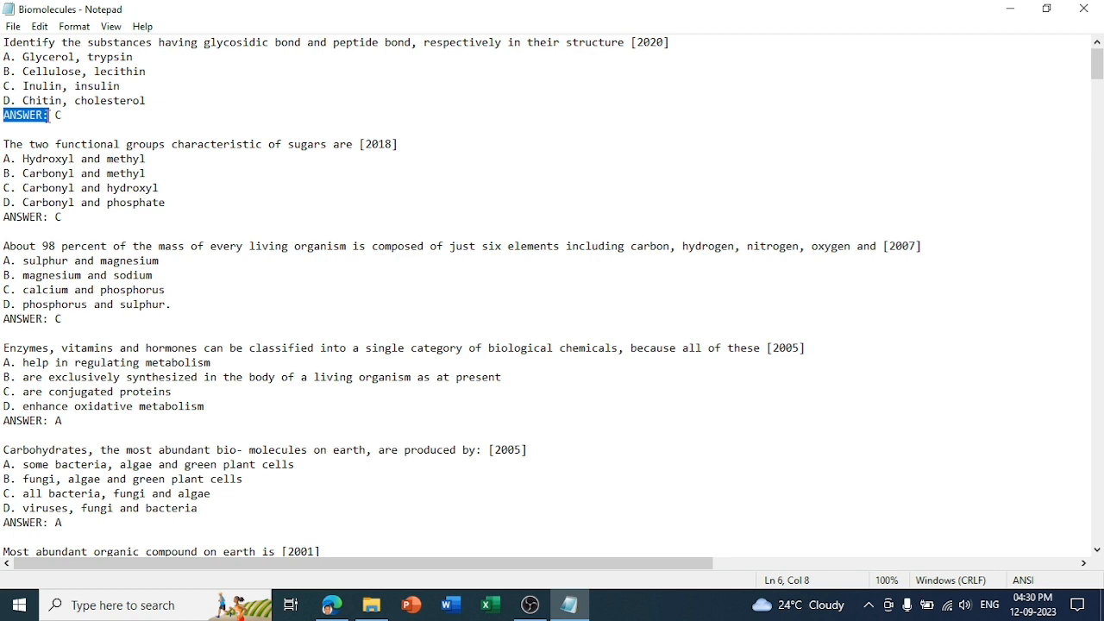
click(51, 123)
drag(43, 117, 52, 117)
click(52, 117)
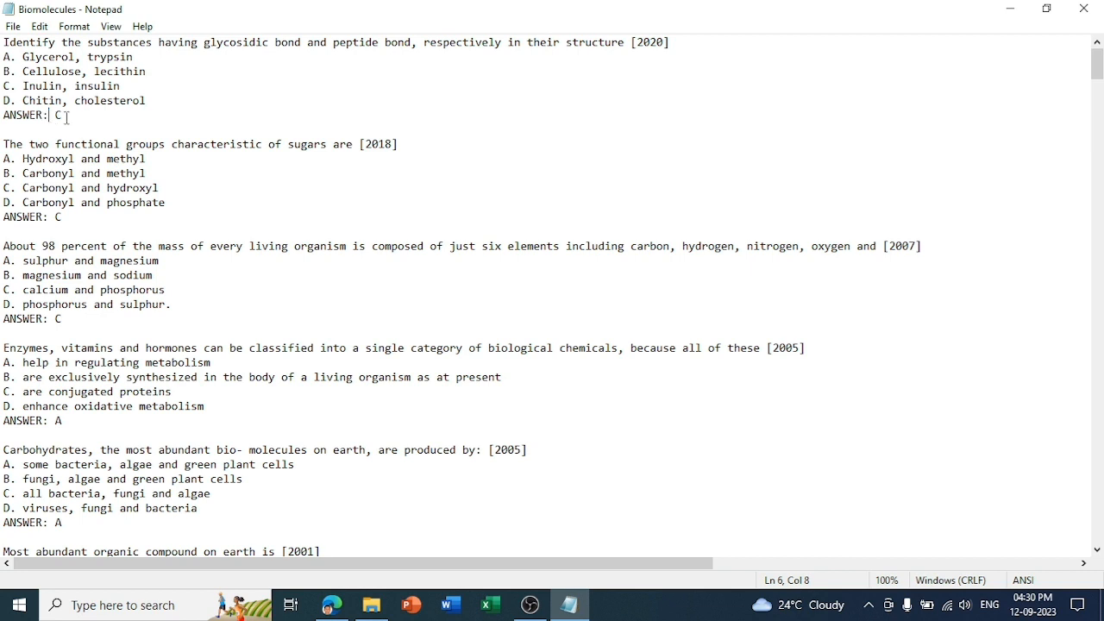
drag(65, 116, 58, 115)
drag(1098, 76, 1101, 559)
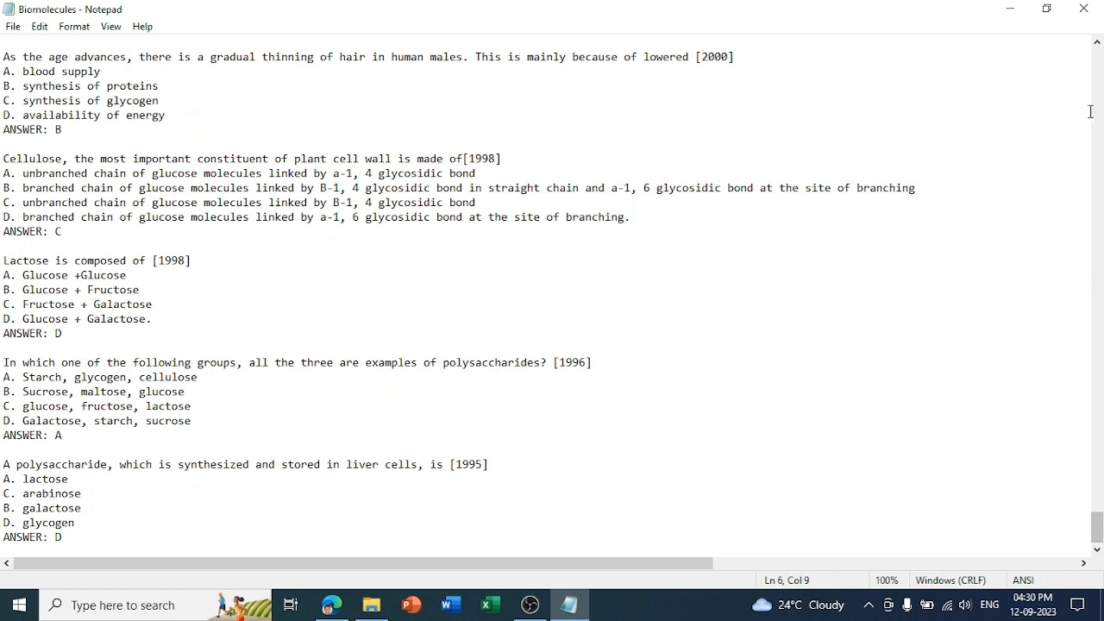
Step: Close the Biomolecules document, its folder window and the Disha 33 Years NEET PDF
click(1085, 10)
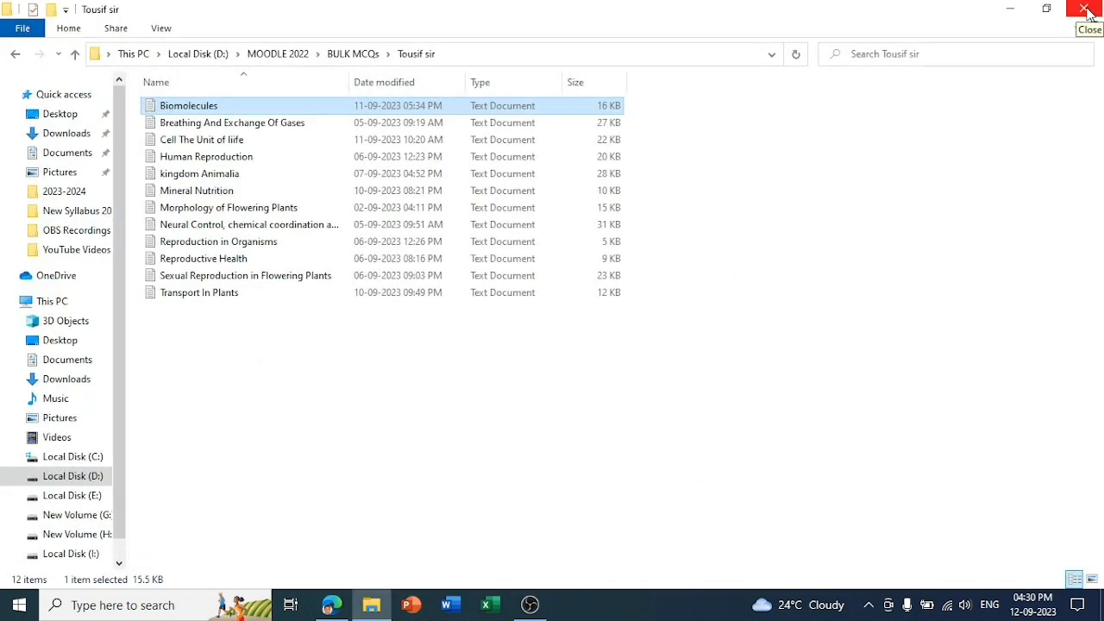
click(1086, 10)
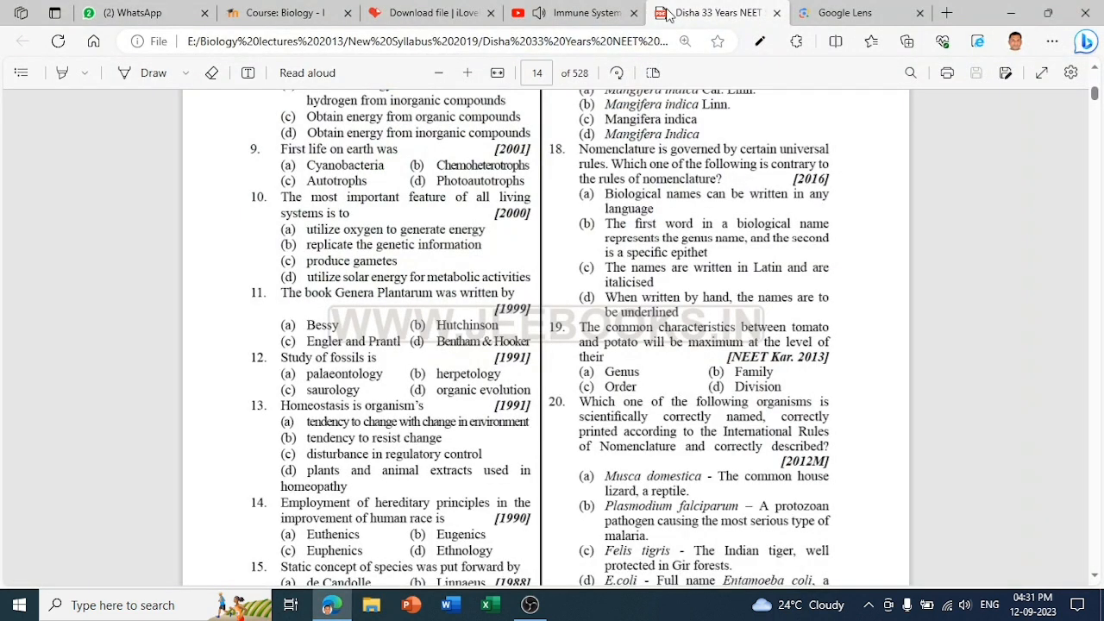
click(776, 13)
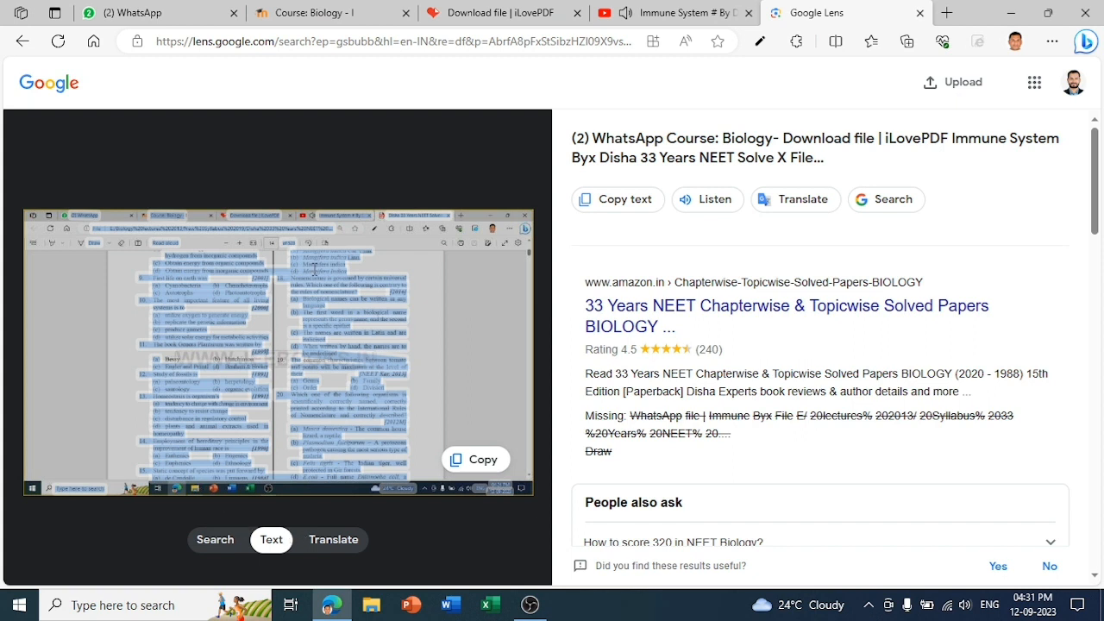
Step: Select the recognised question text in the Google Lens page image
click(314, 270)
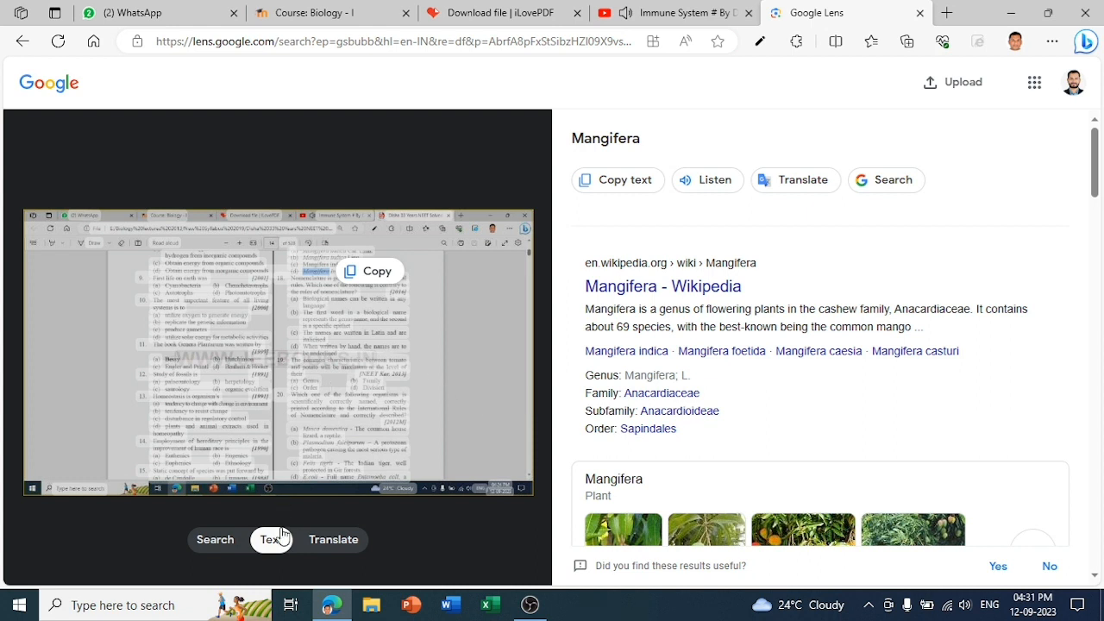
click(317, 305)
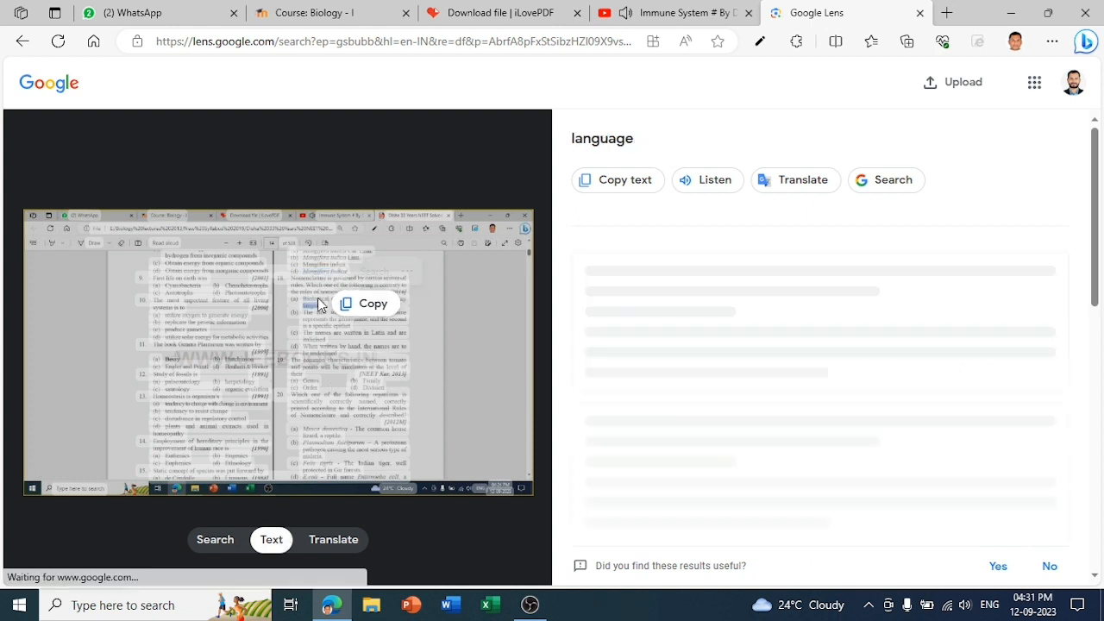
drag(298, 273, 403, 476)
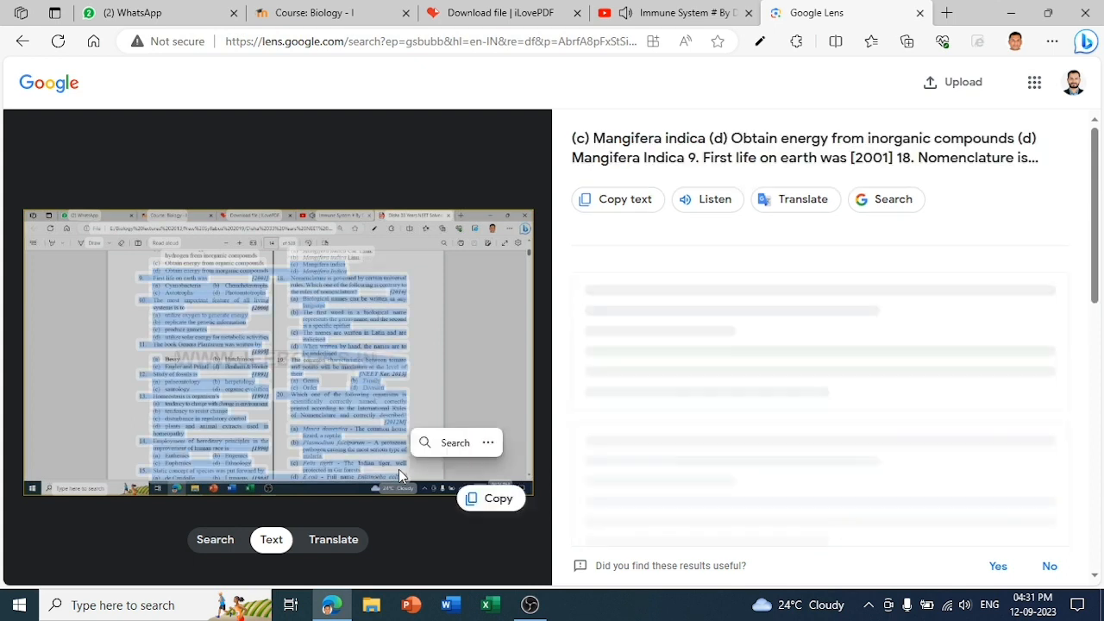
Step: Translate the recognised text in Google Lens into Urdu and copy all of the translated text
click(334, 540)
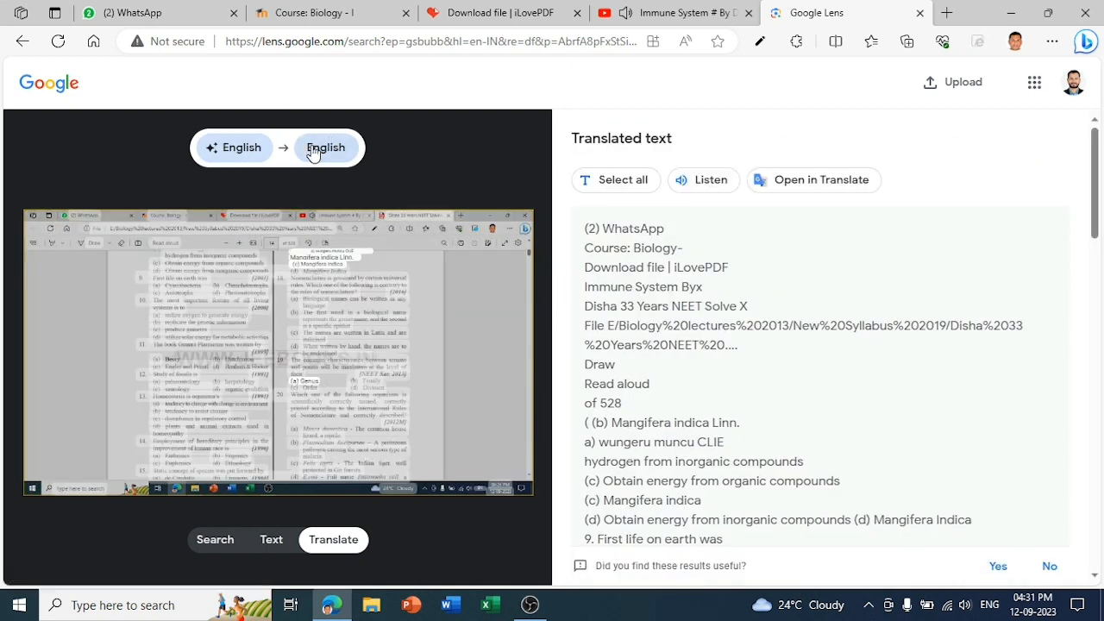
click(323, 148)
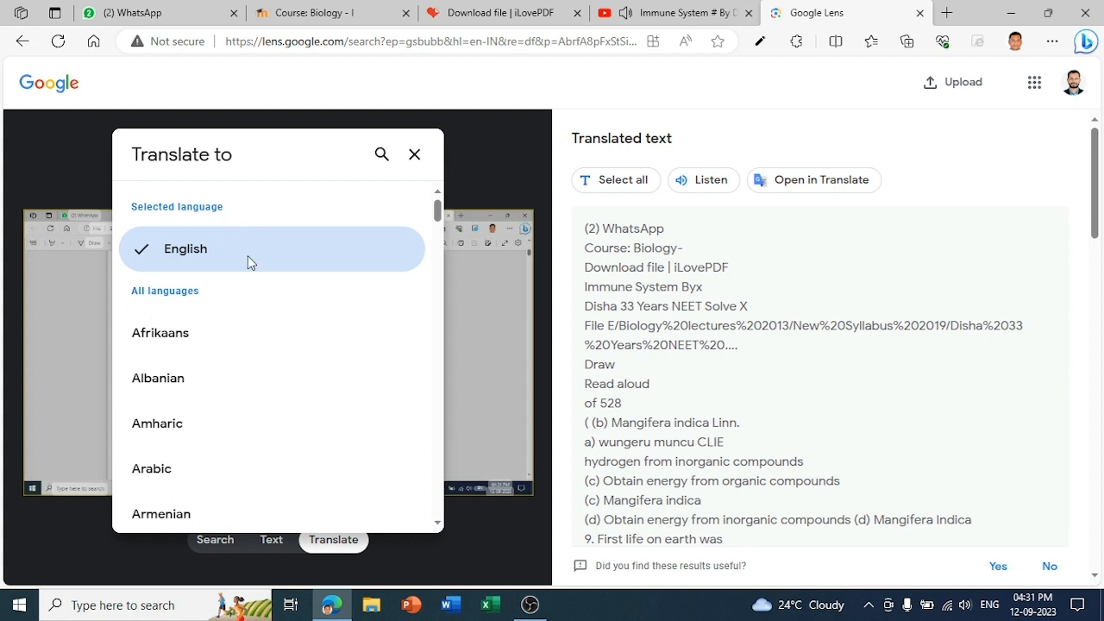
drag(437, 214, 437, 488)
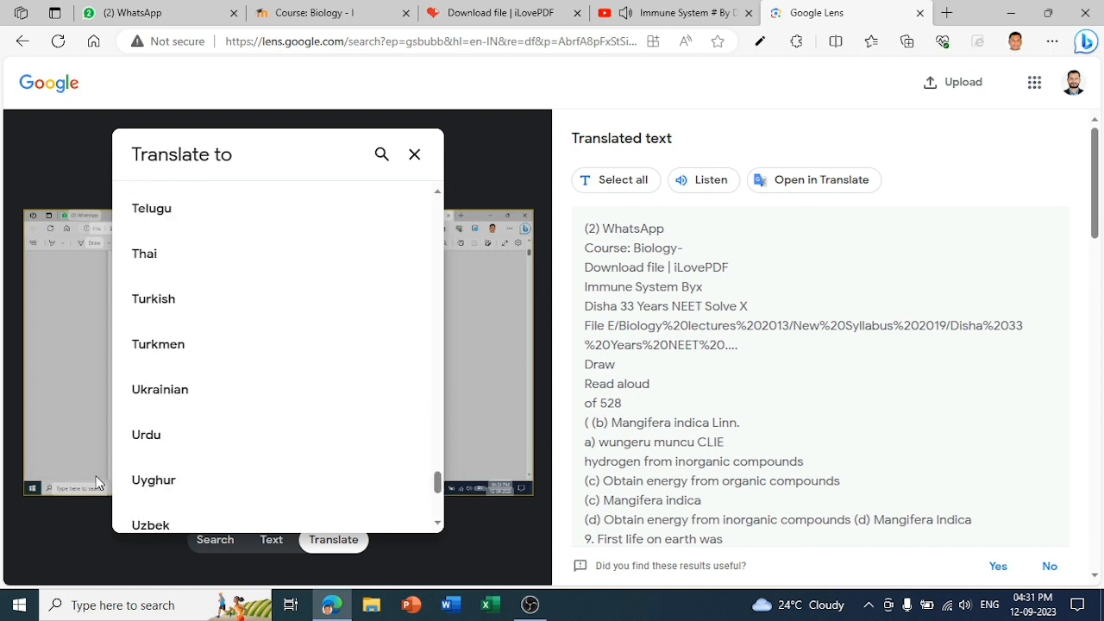
click(147, 435)
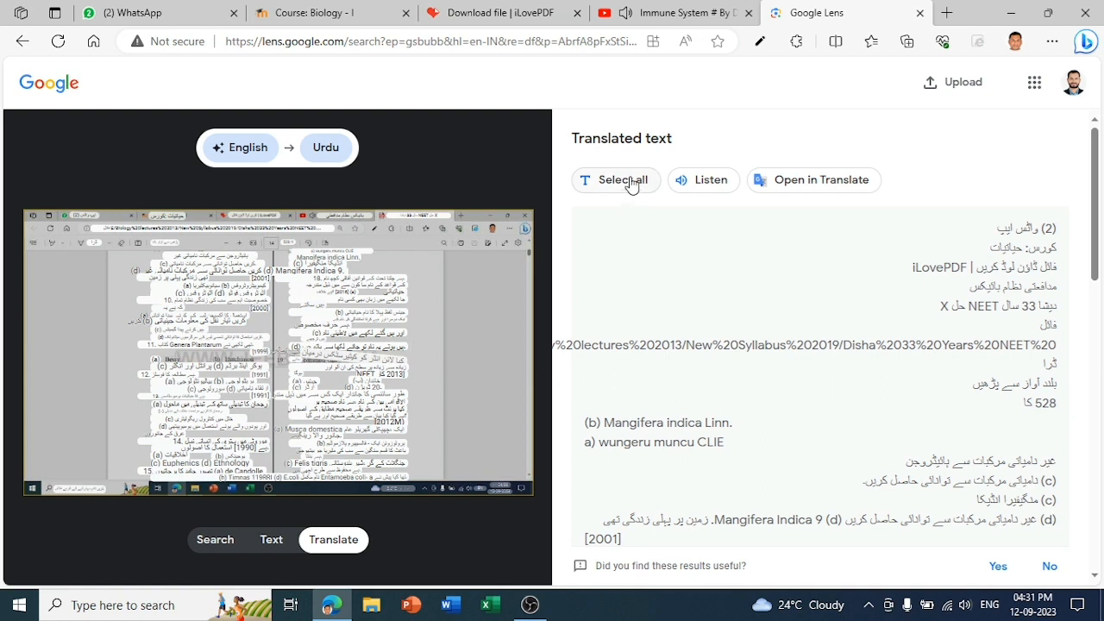
click(623, 180)
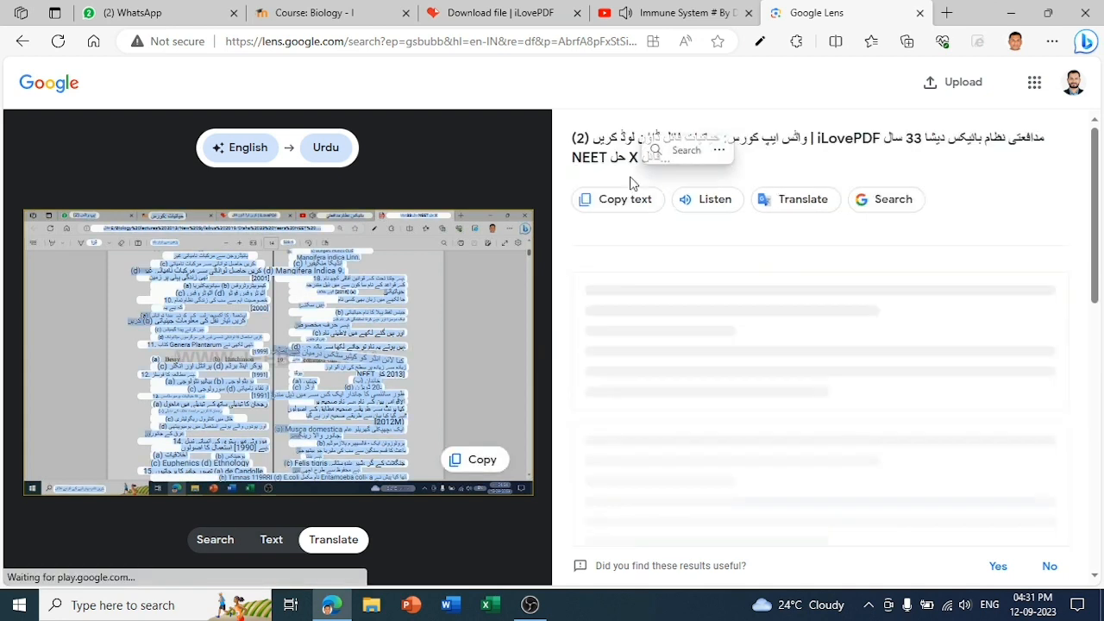
click(476, 463)
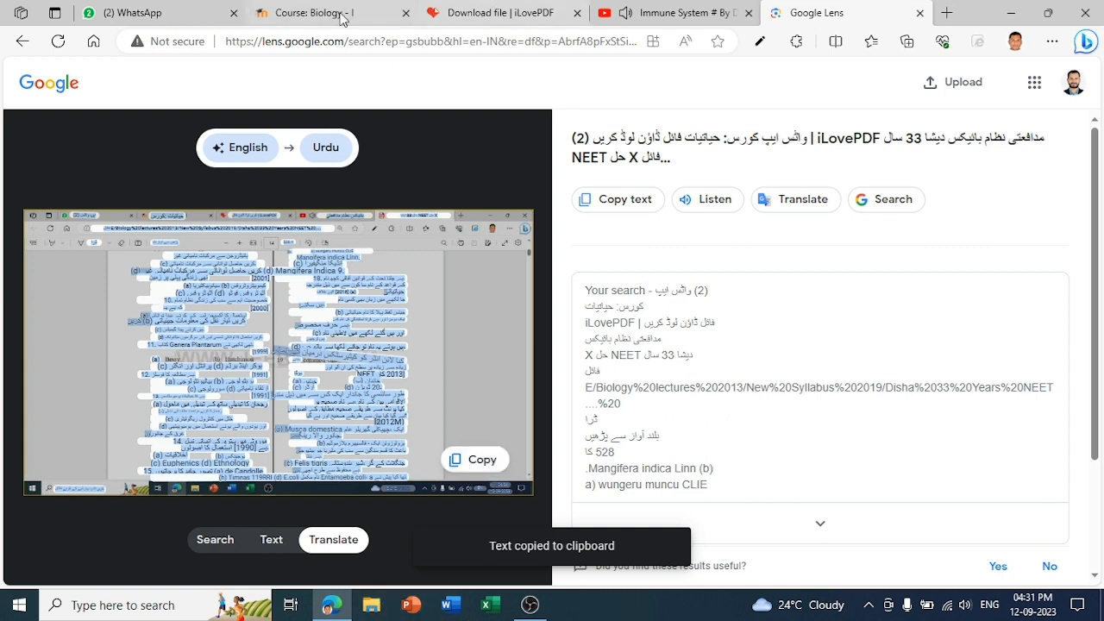
Step: Open the question editing page of the MCQs on Chapter Biomolecules quiz in Moodle and view its options for adding questions
click(342, 18)
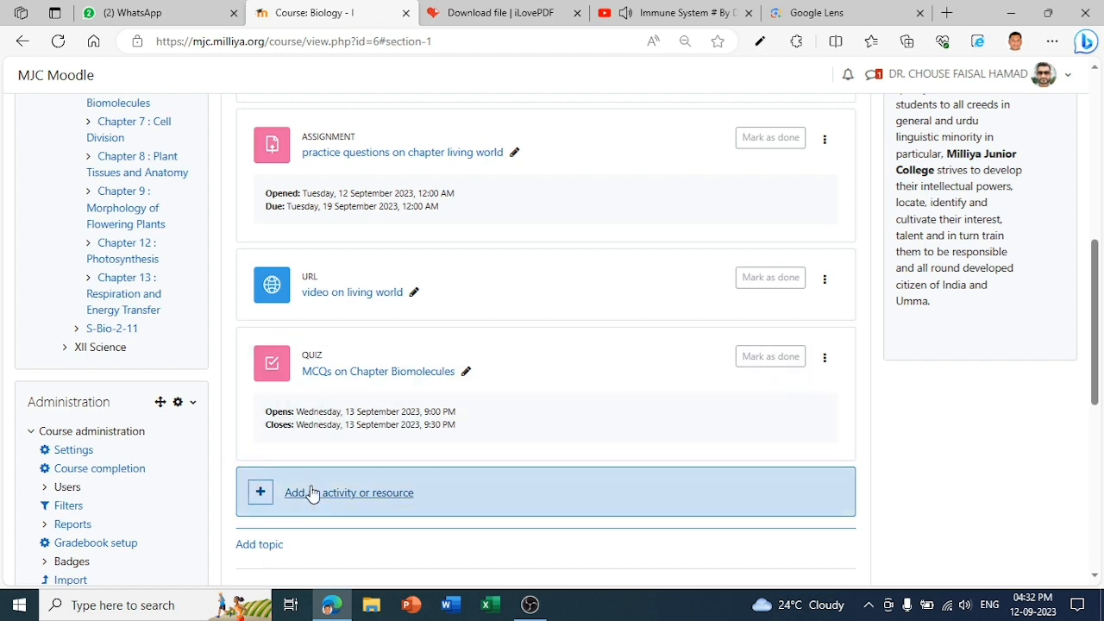
click(374, 372)
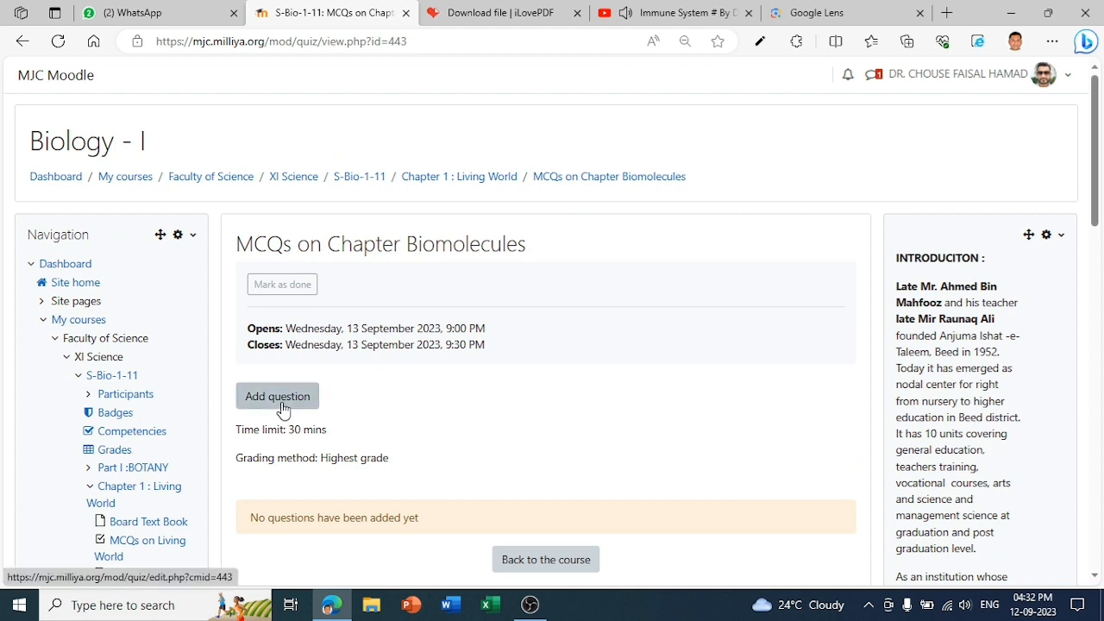
click(282, 406)
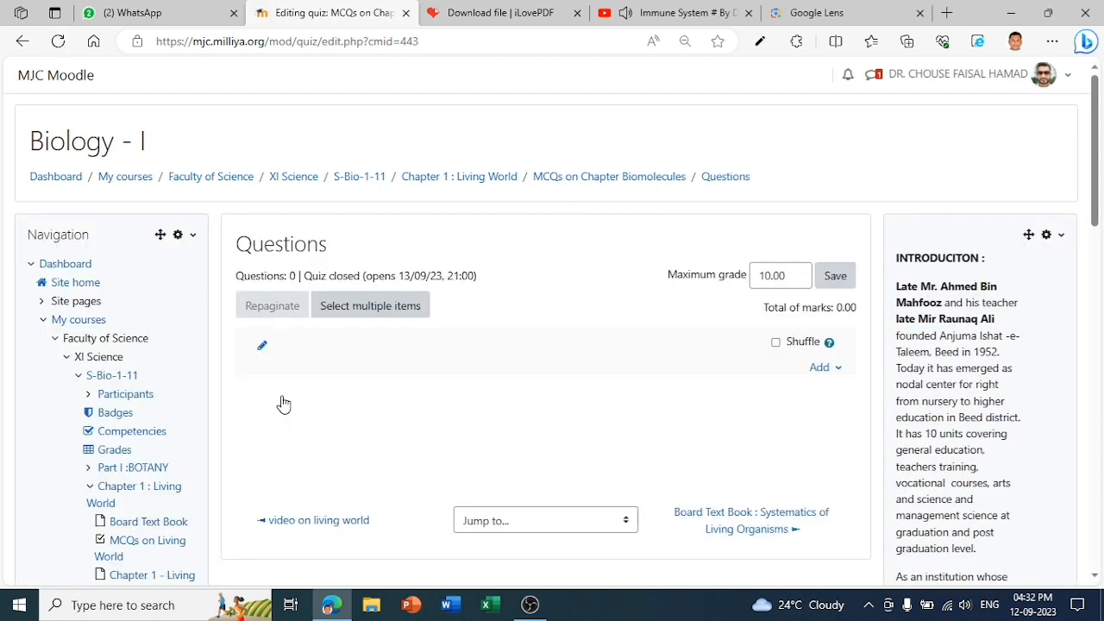
click(841, 375)
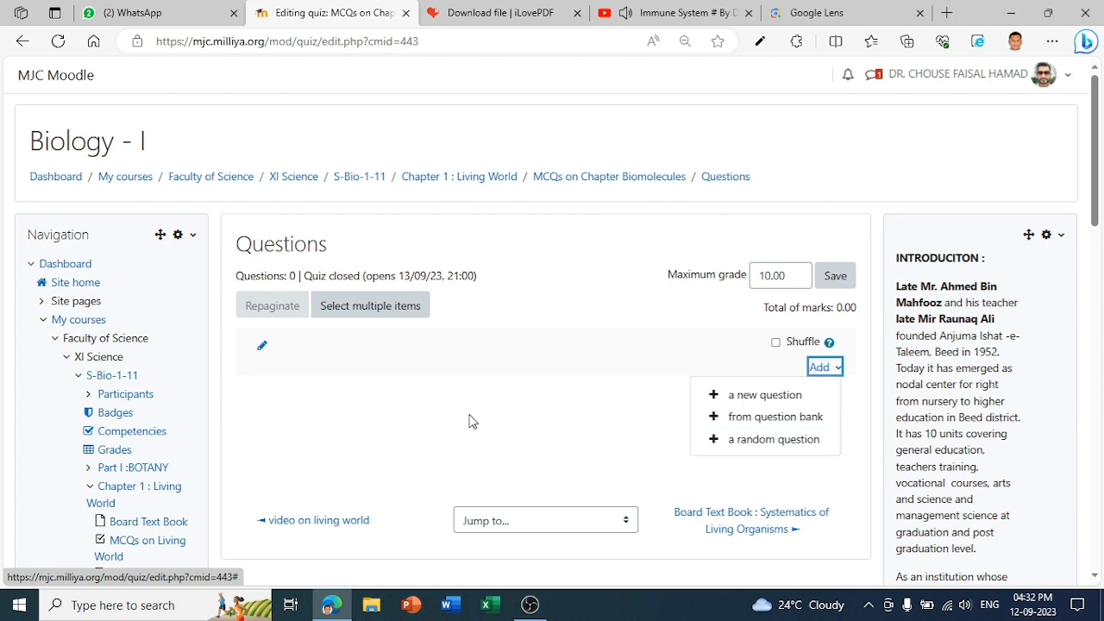
Step: Return to the Biology - I course page and collapse the Chapter 1 : Living World section
click(22, 42)
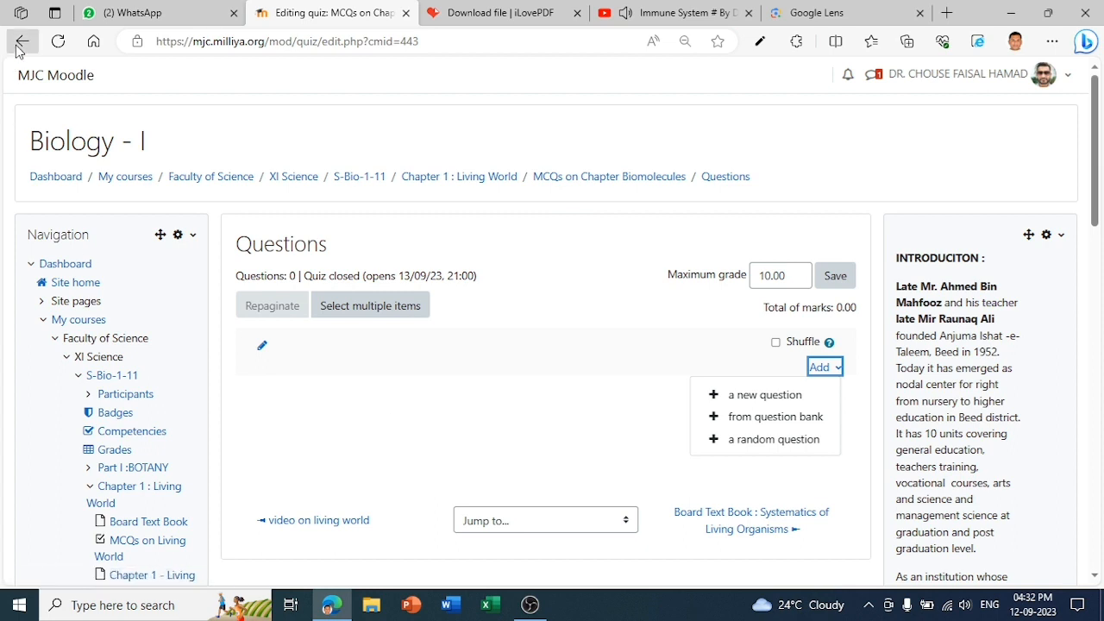
click(21, 43)
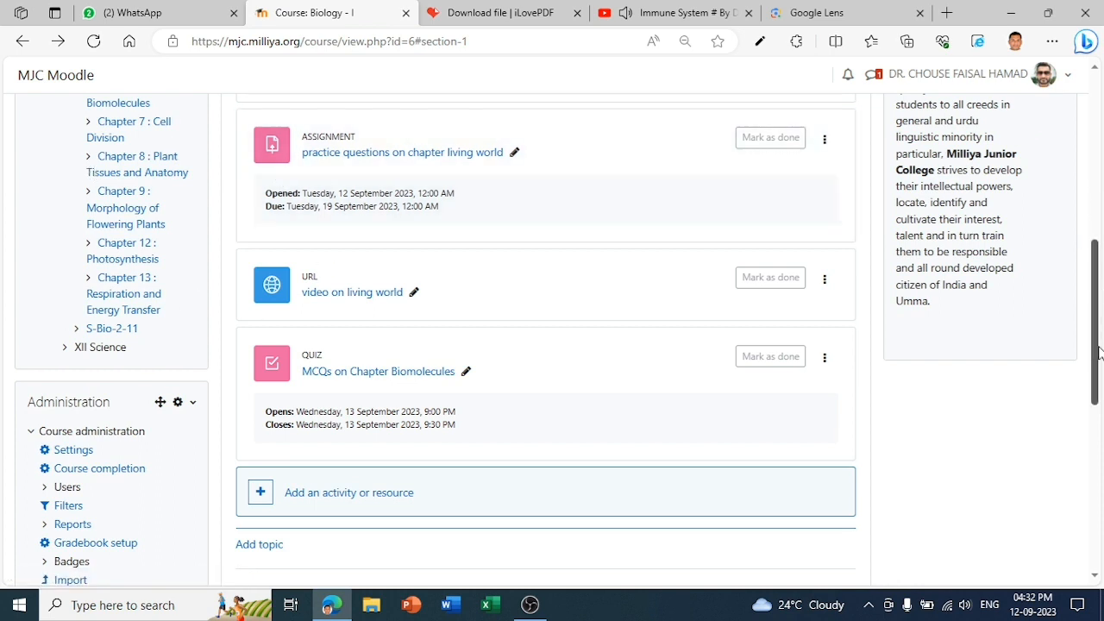
drag(1092, 344, 1098, 184)
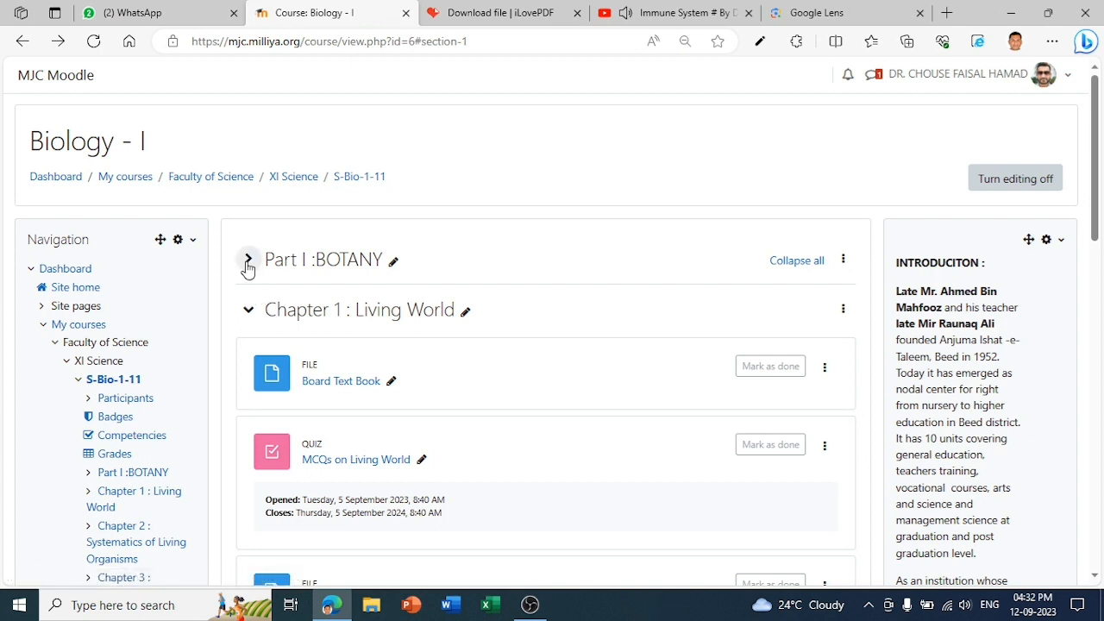
click(248, 313)
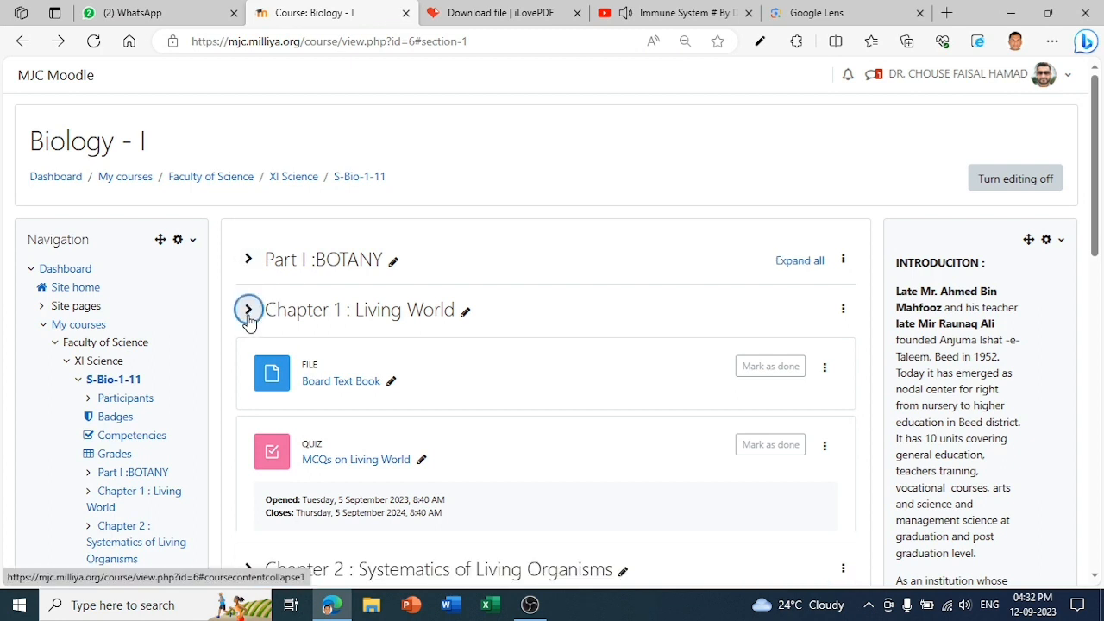
Step: Open the Moodle Dashboard from the course page
click(49, 273)
scroll(49, 276, down, 2)
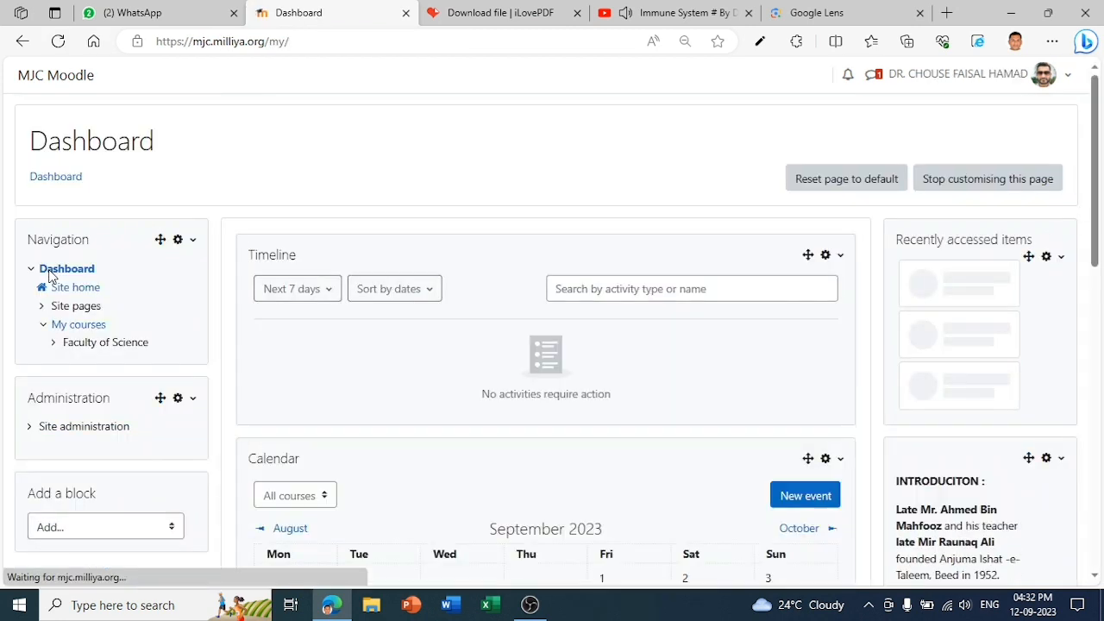
Step: Open the S-Bio-1-11 course under XI Science and go to its question bank categories
click(53, 345)
click(90, 365)
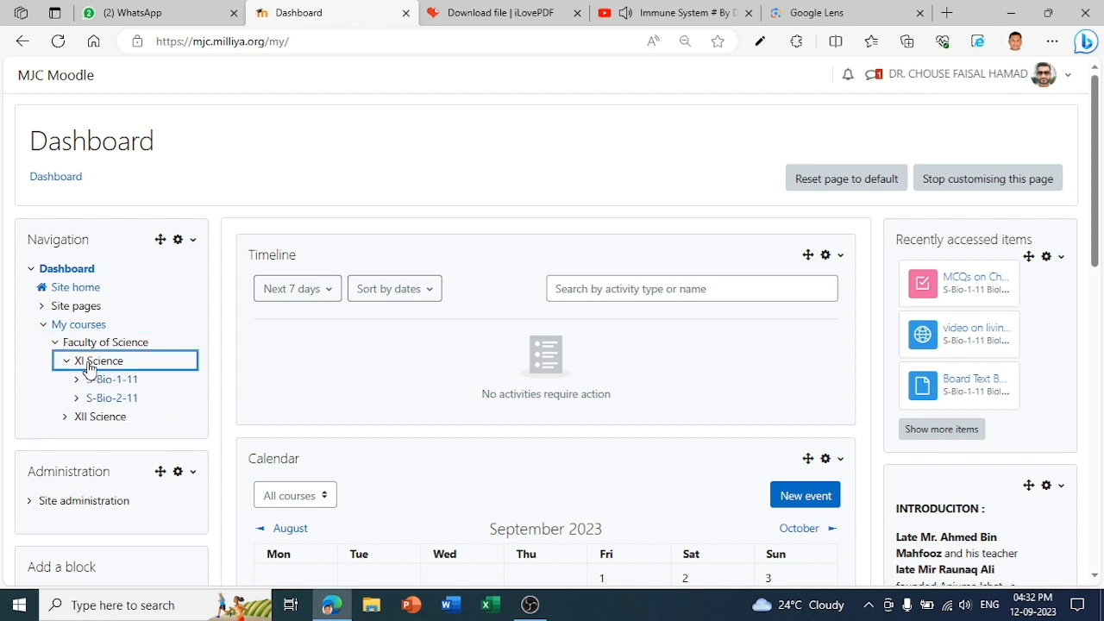
click(109, 384)
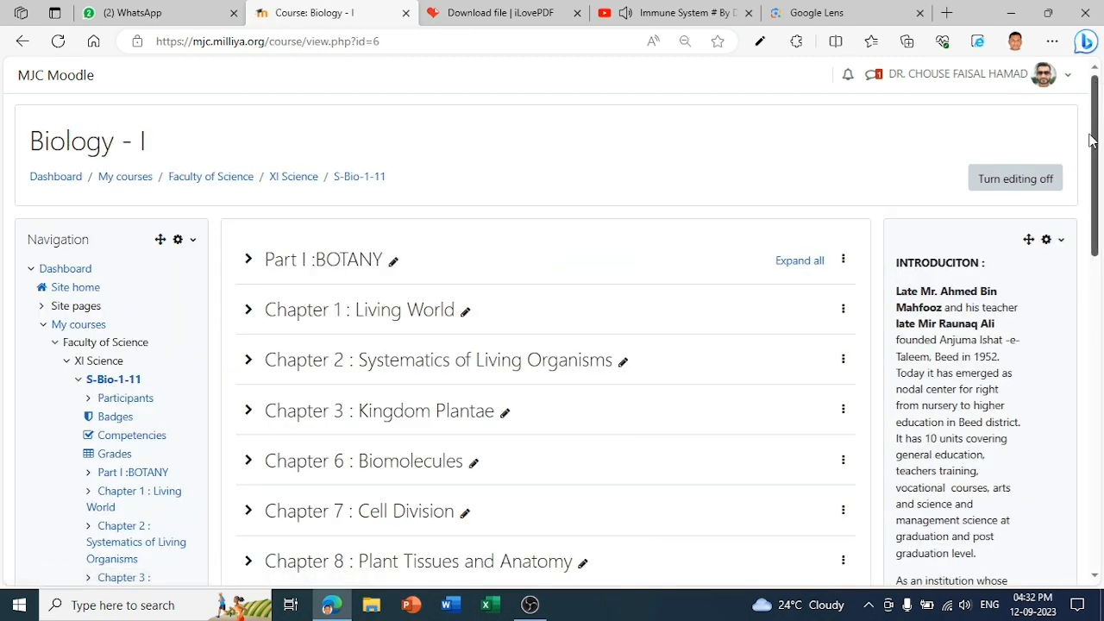
drag(1098, 143, 1099, 462)
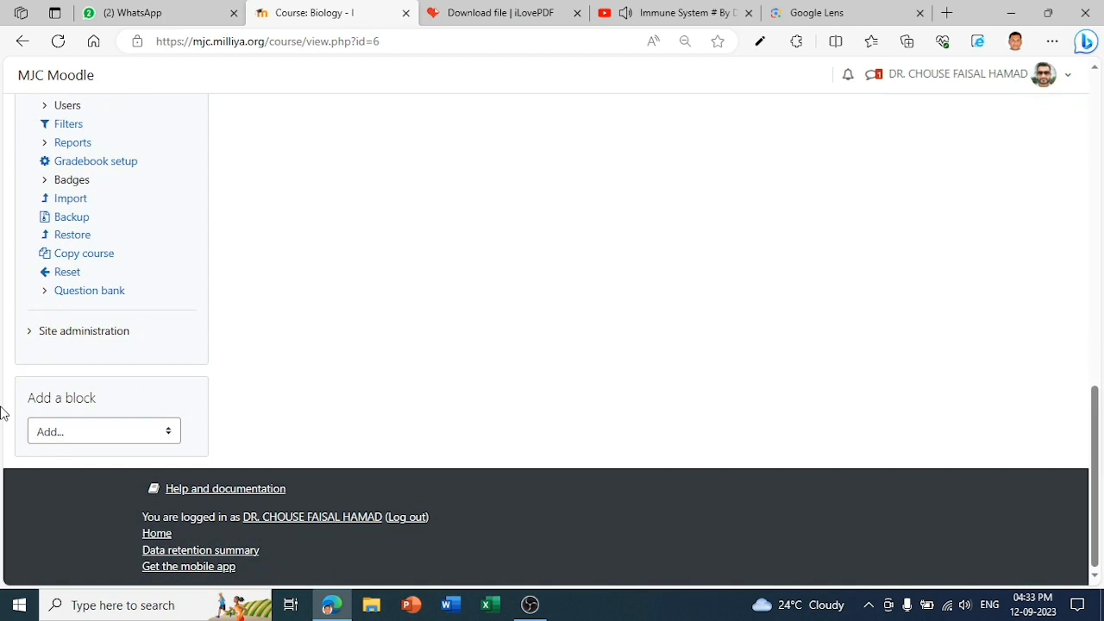
click(42, 293)
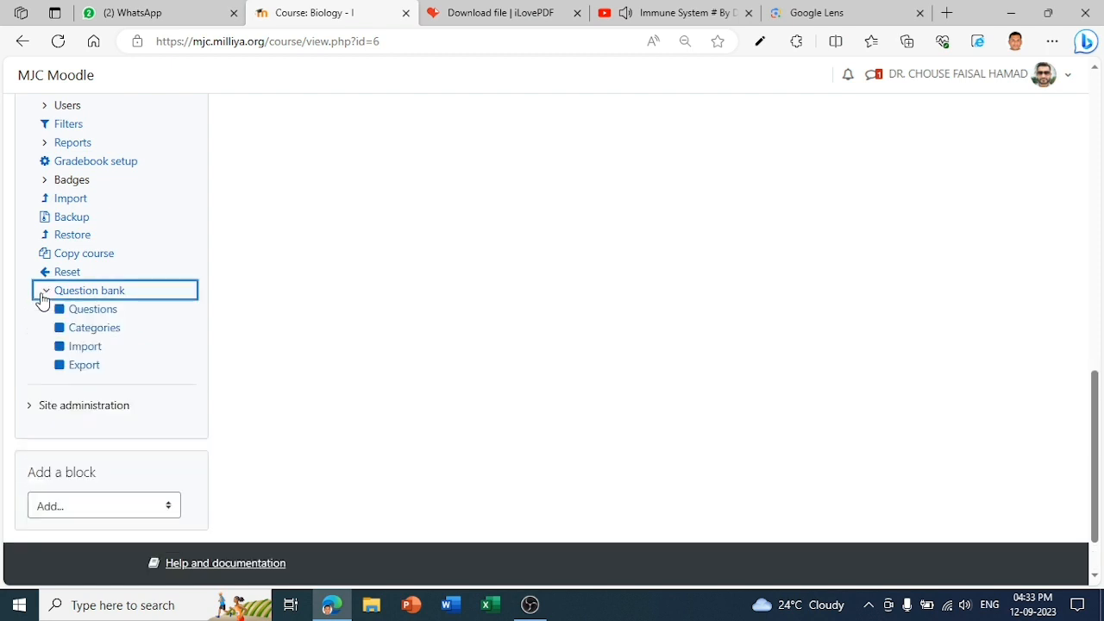
click(95, 332)
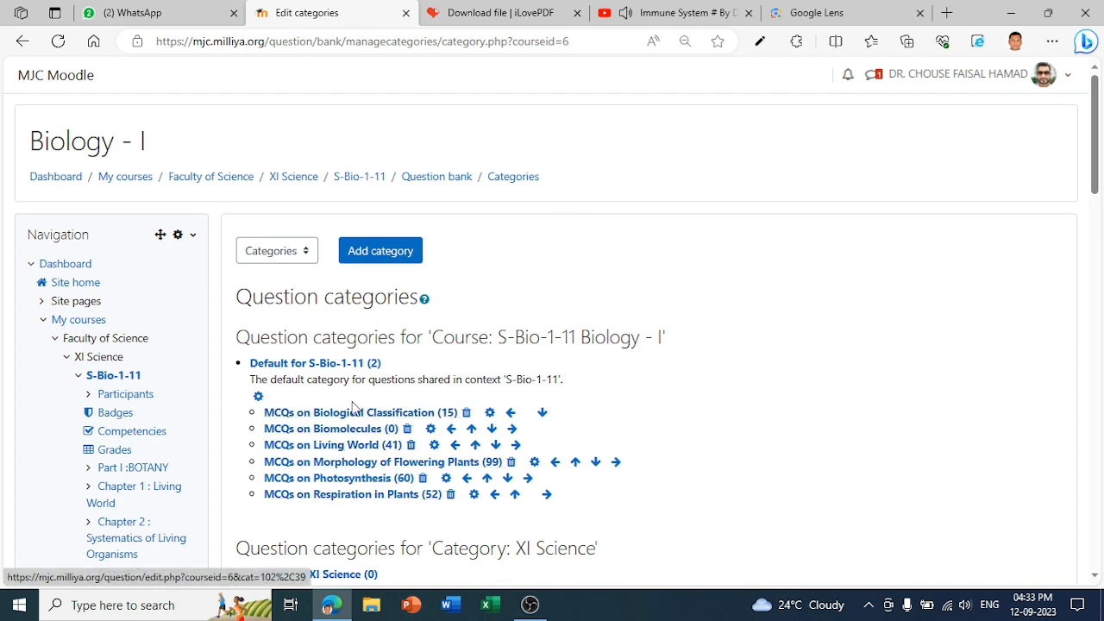
Step: Add a question category named "MCQs on Living world 2" under the parent category Default for S-Bio-1-11
click(367, 251)
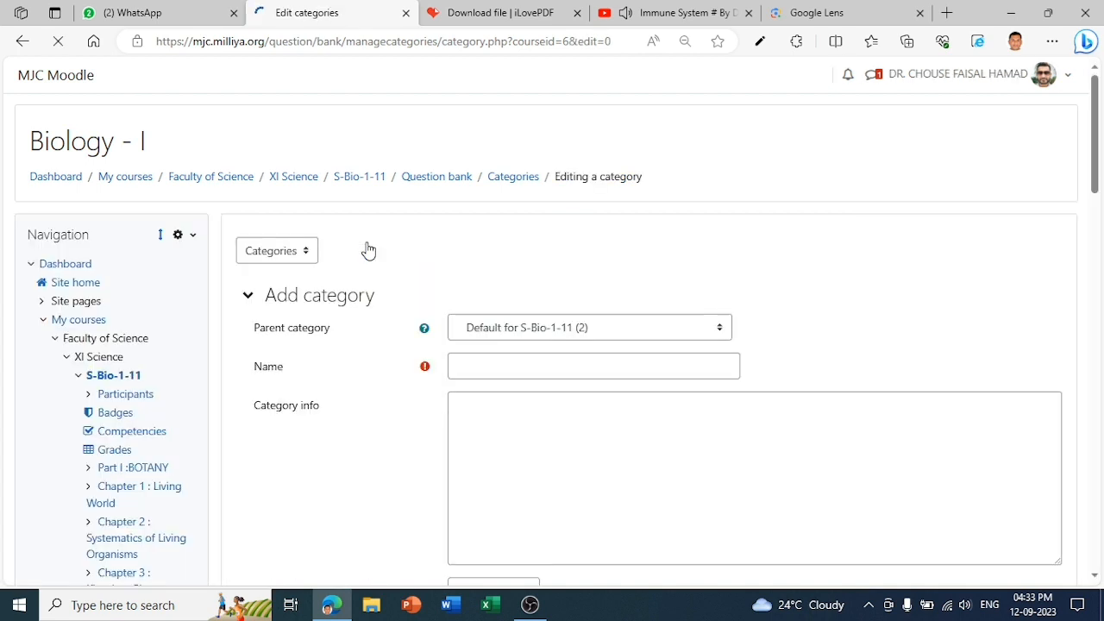
click(460, 365)
text(MC)
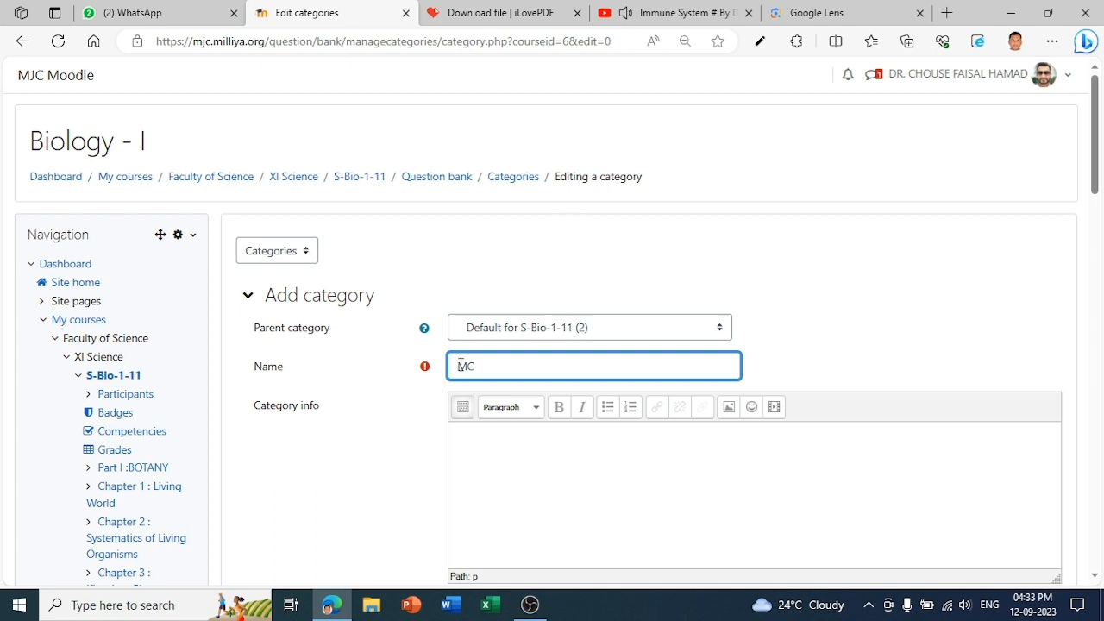
text(Qs on Livin)
text(g world 2)
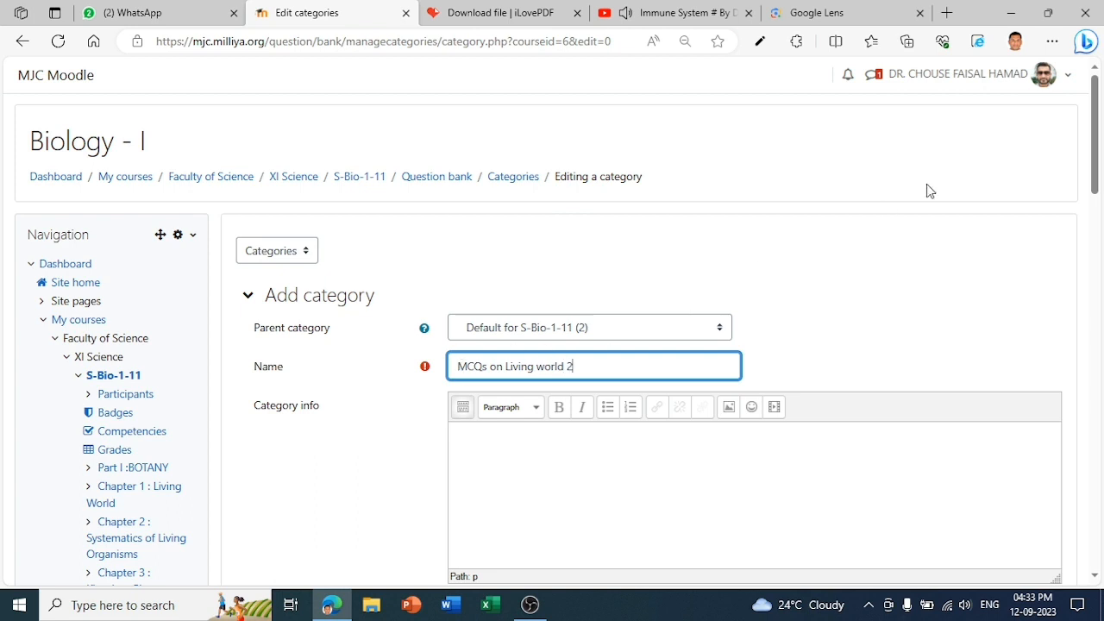
drag(1095, 183, 1096, 276)
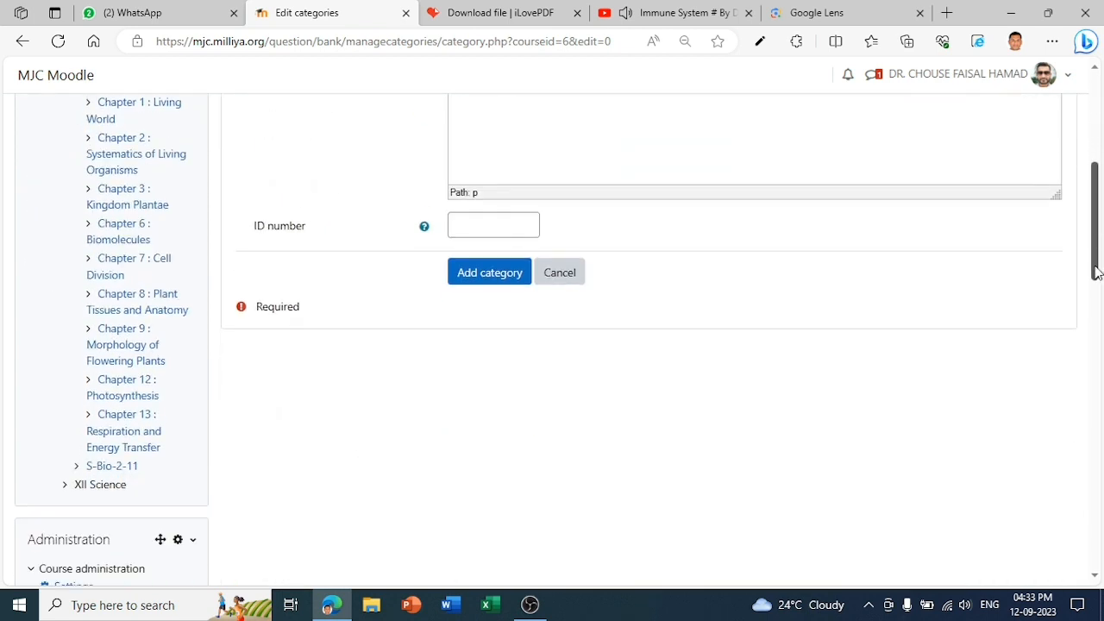
click(477, 287)
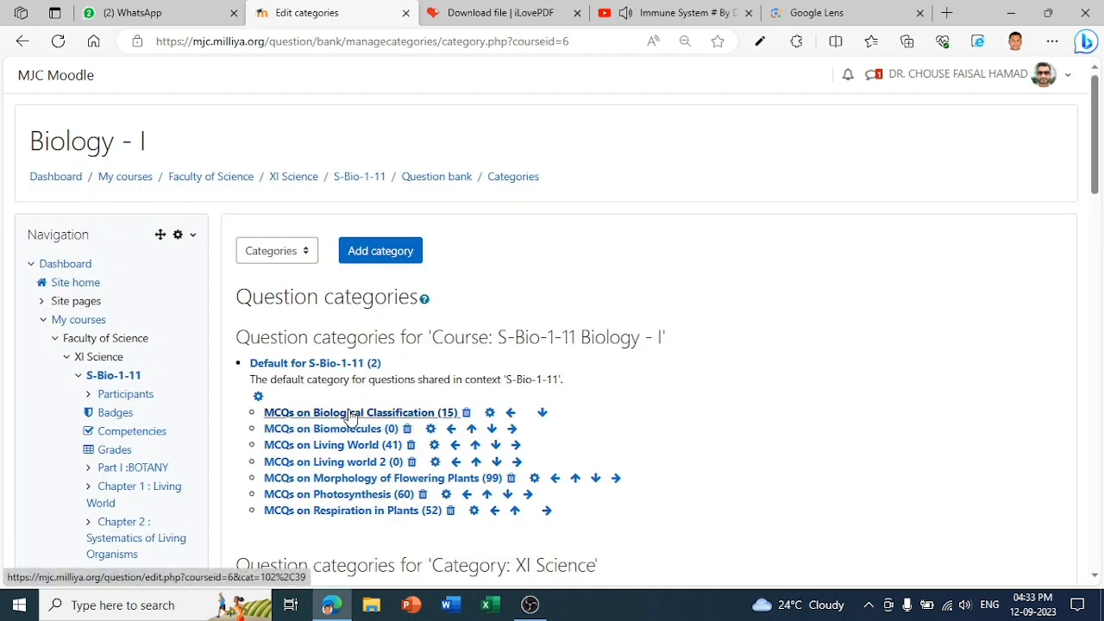
Step: Open the MCQs on Living world 2 category and set up a question import in Aiken format
click(349, 462)
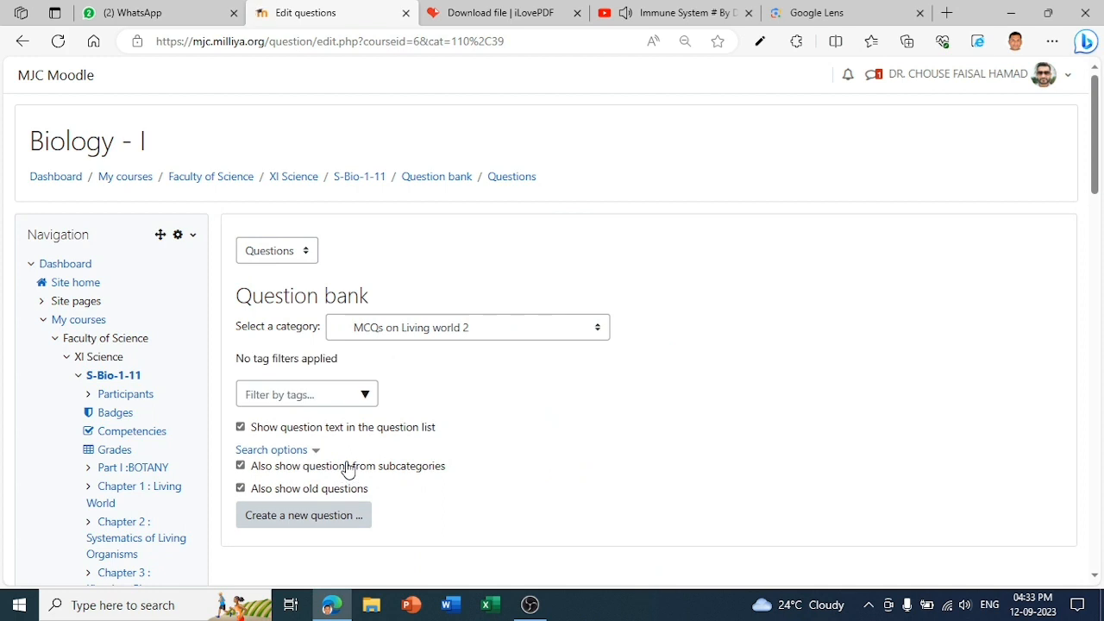
drag(1101, 149, 1095, 391)
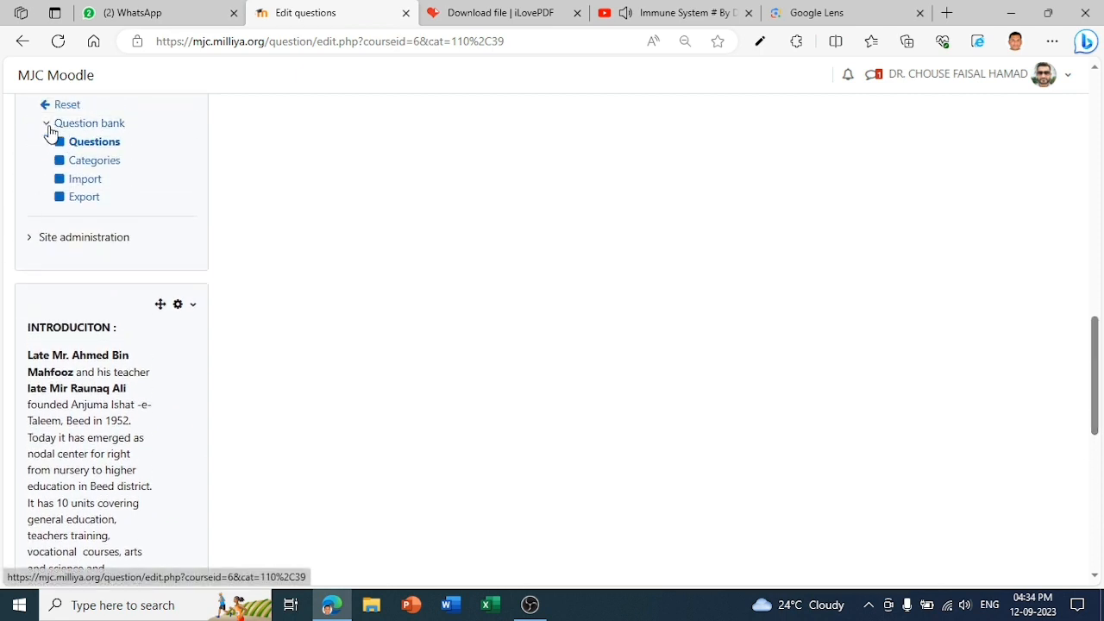
click(80, 183)
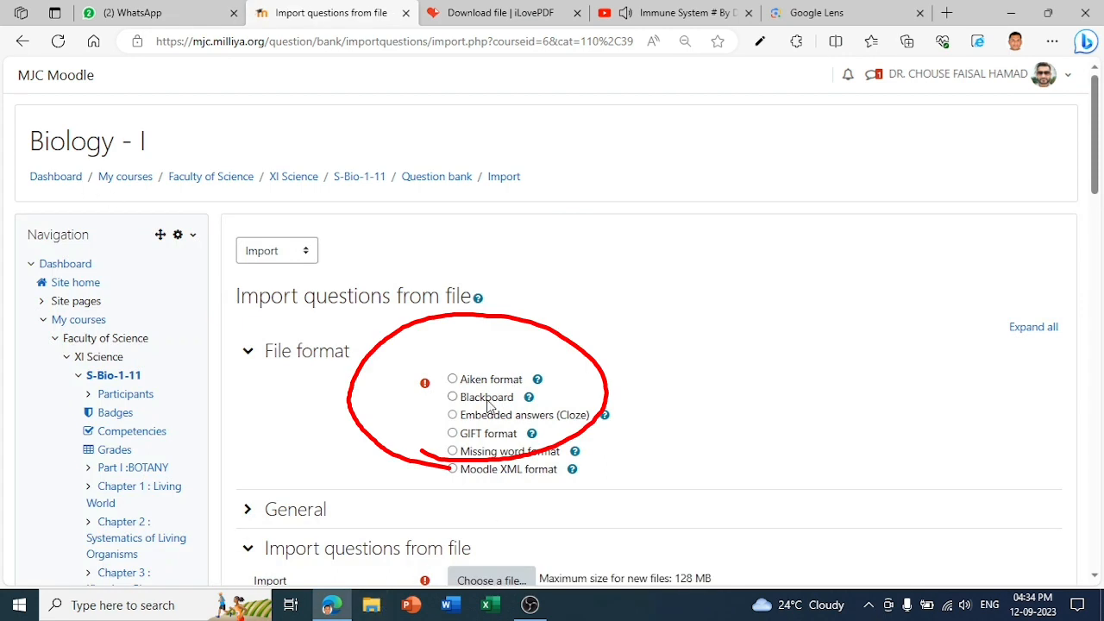
click(453, 379)
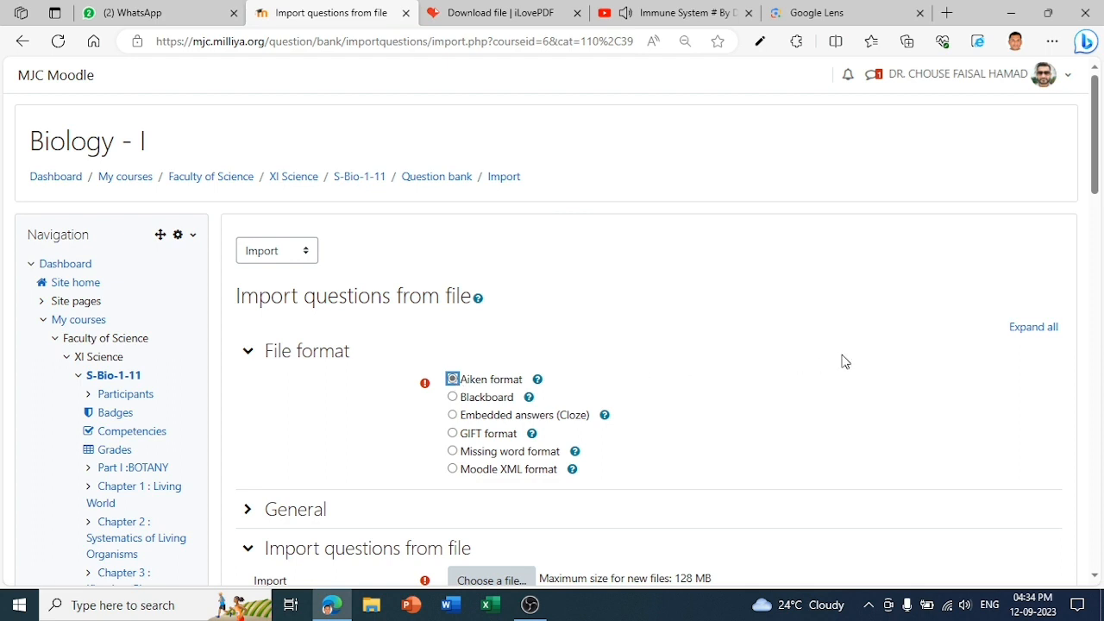
Step: Start choosing a local file for the question import and browse to MOODLE 2022 > BULK MCQs on Local Disk (D:)
scroll(1096, 185, down, 3)
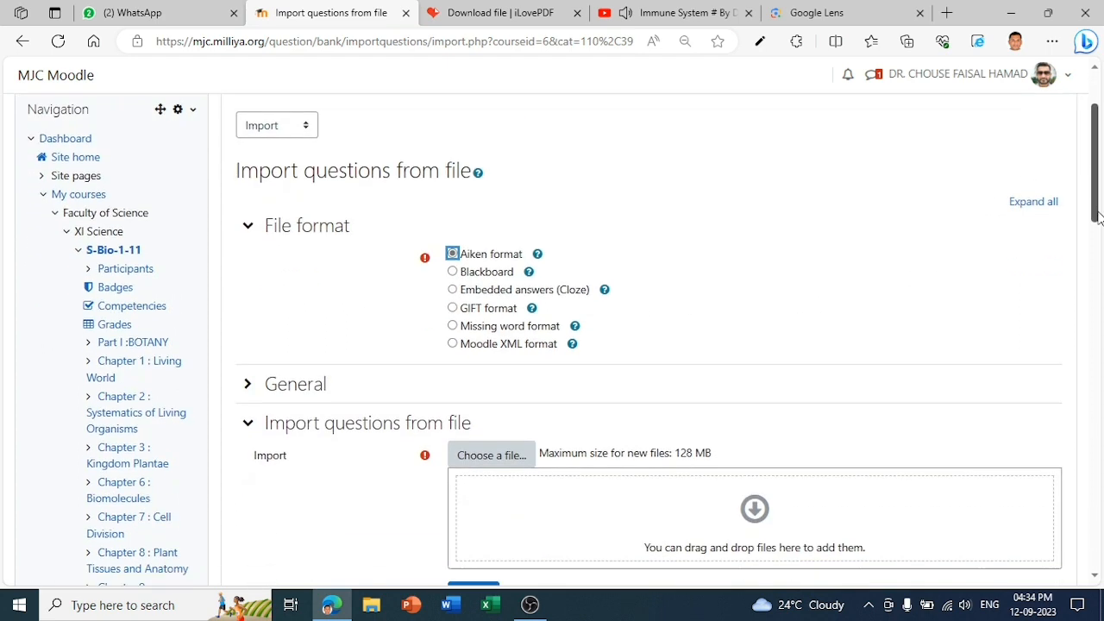
click(495, 363)
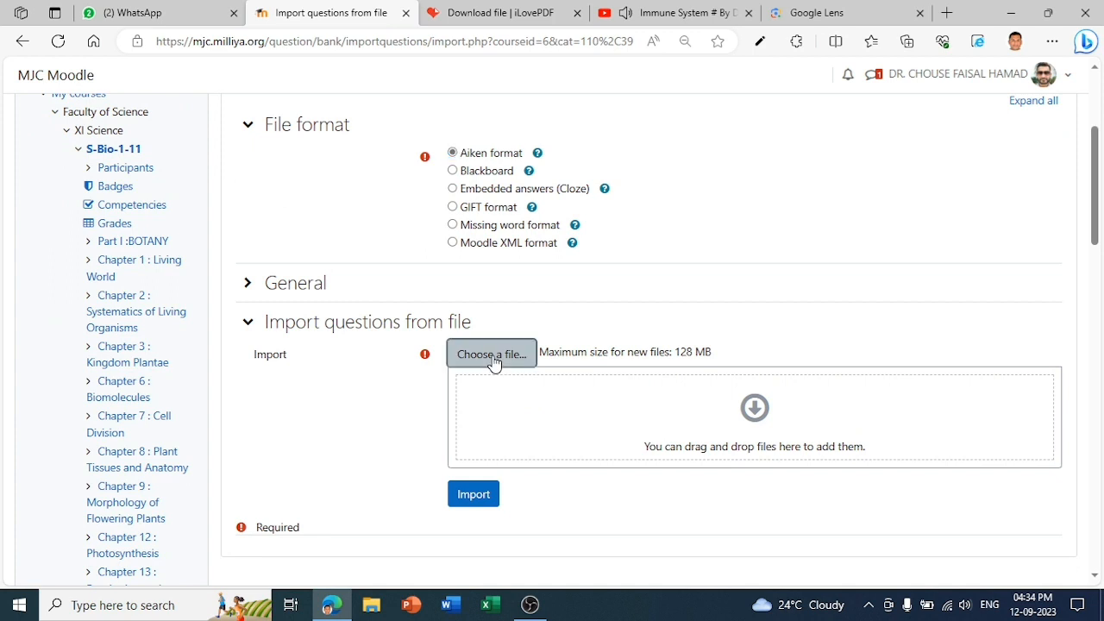
click(438, 269)
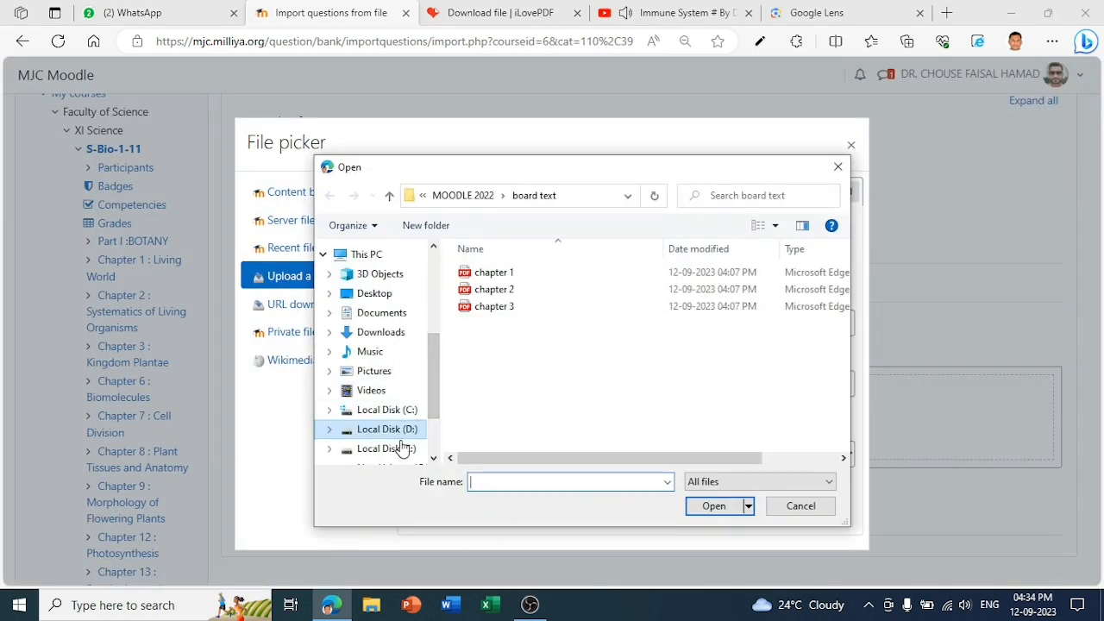
click(402, 430)
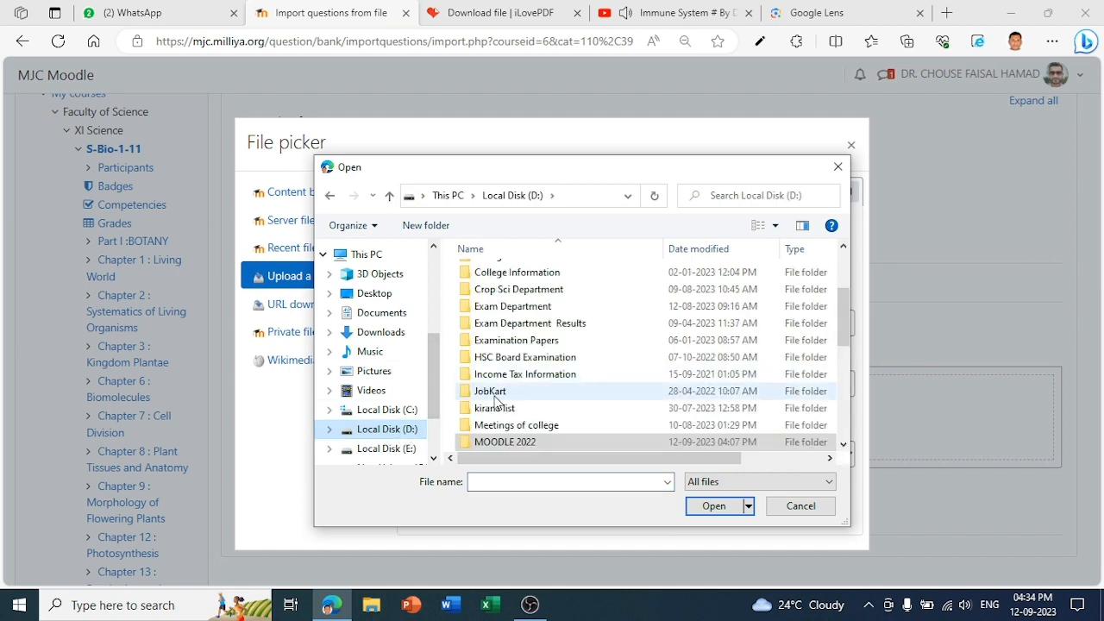
double_click(486, 443)
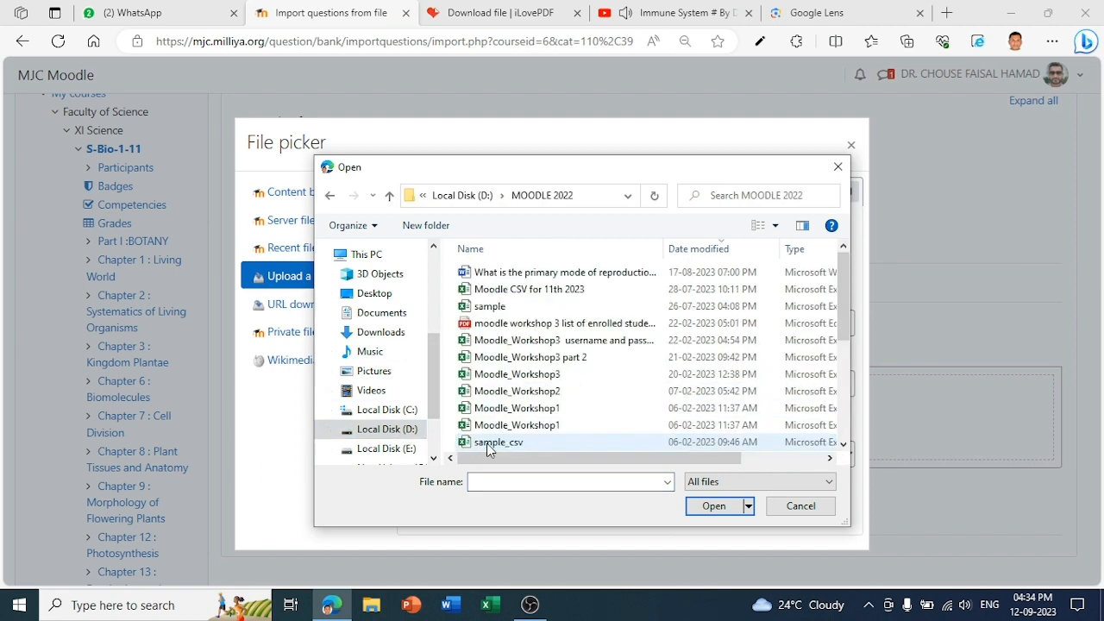
scroll(492, 439, down, 5)
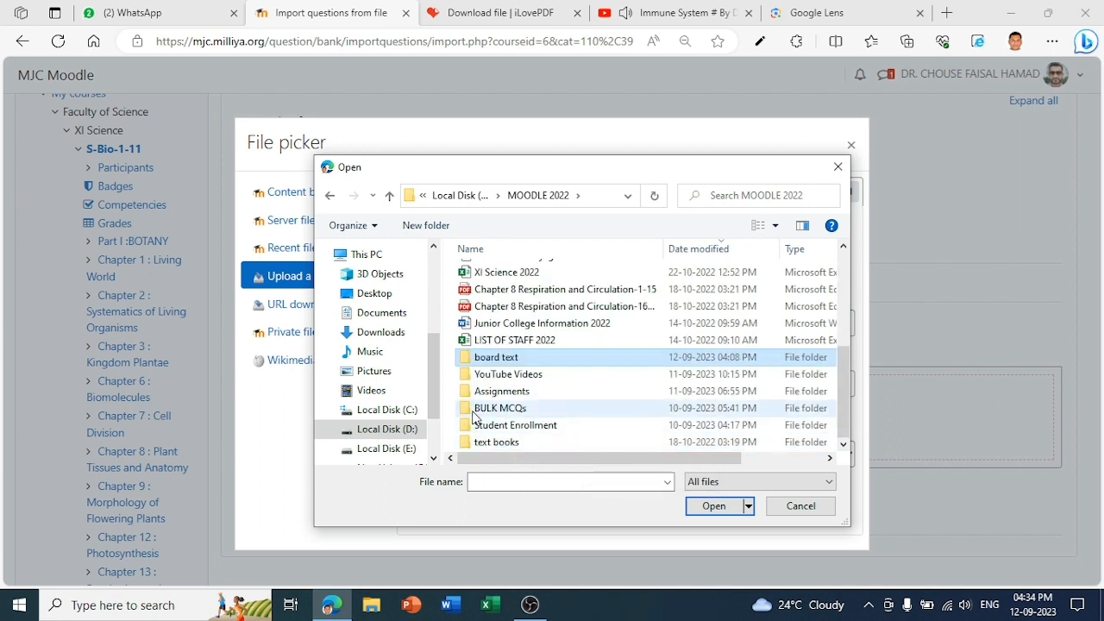
click(476, 413)
double_click(473, 416)
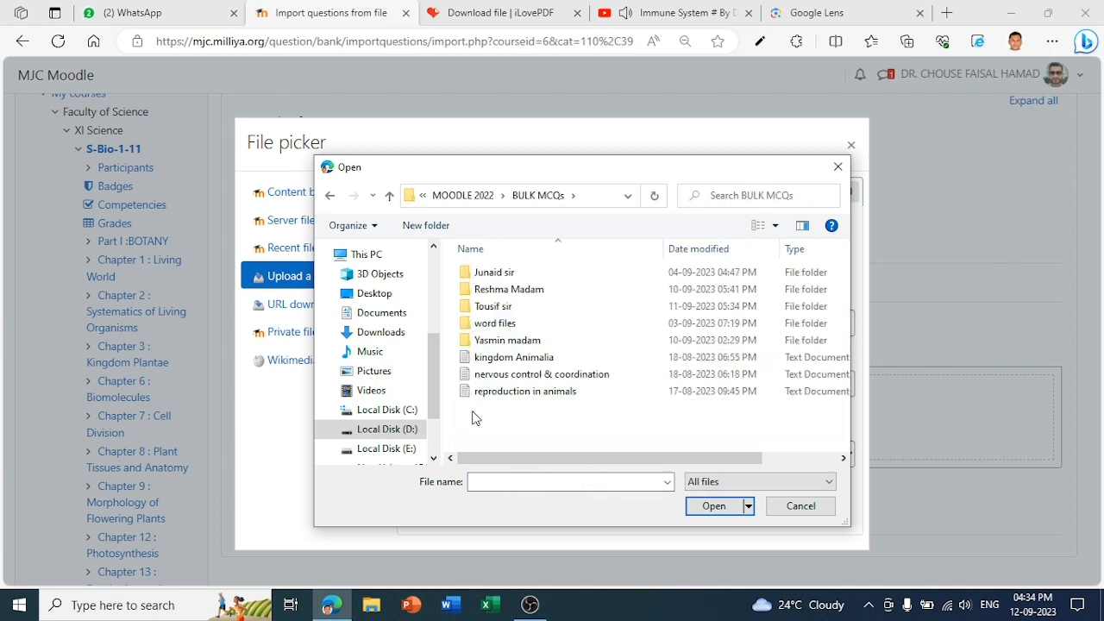
Step: Upload Biomolecules.txt from the third teacher's subfolder of BULK MCQs as the question import file
click(473, 309)
double_click(472, 309)
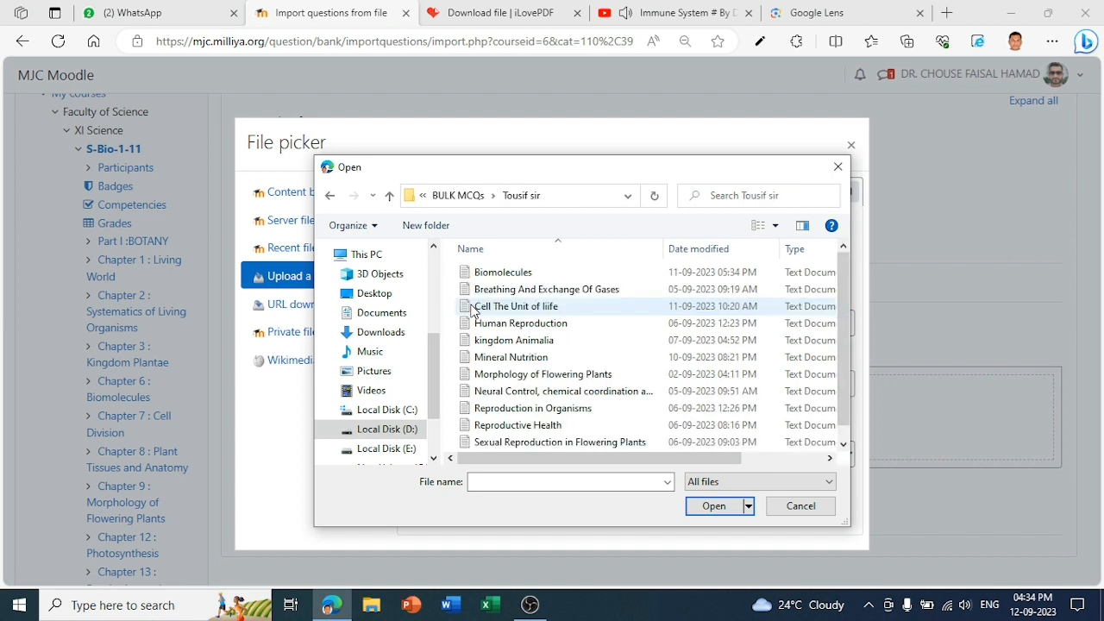
click(471, 276)
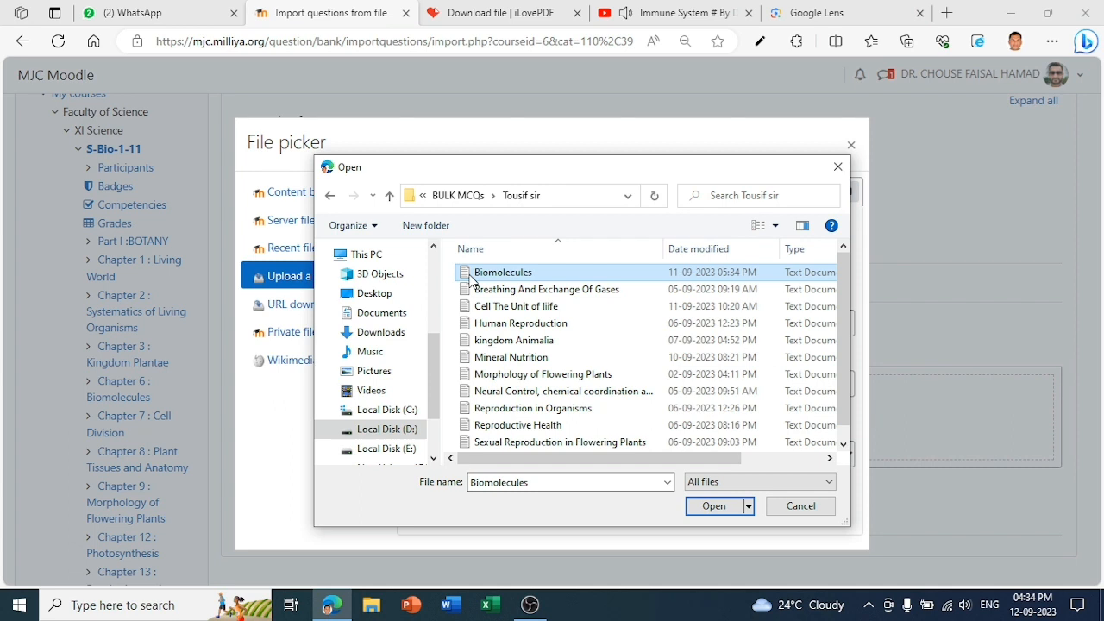
double_click(471, 278)
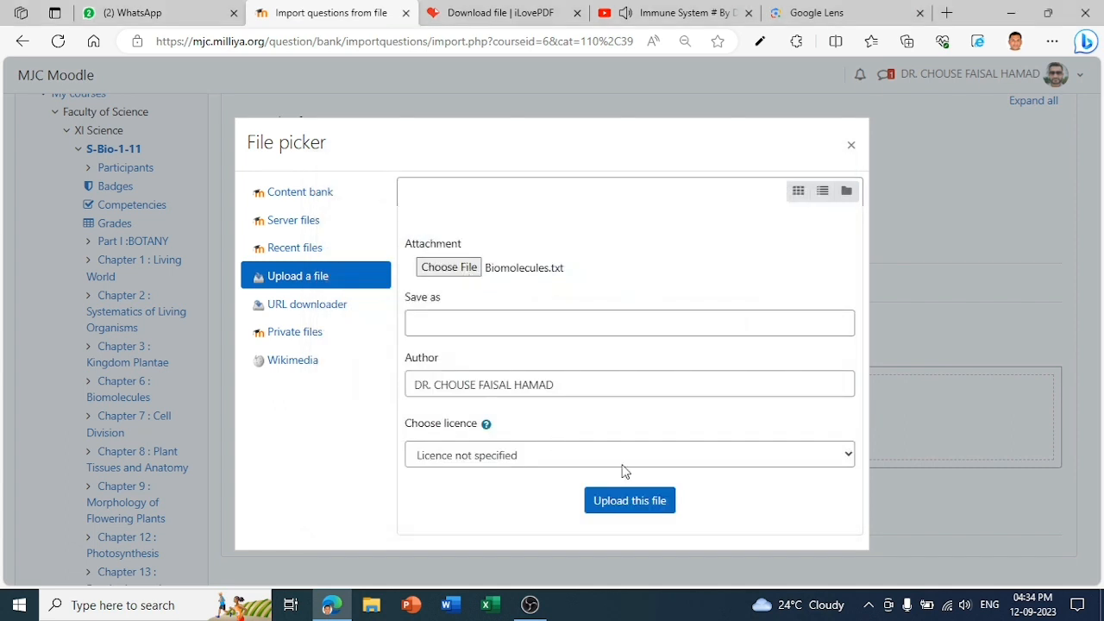
click(628, 502)
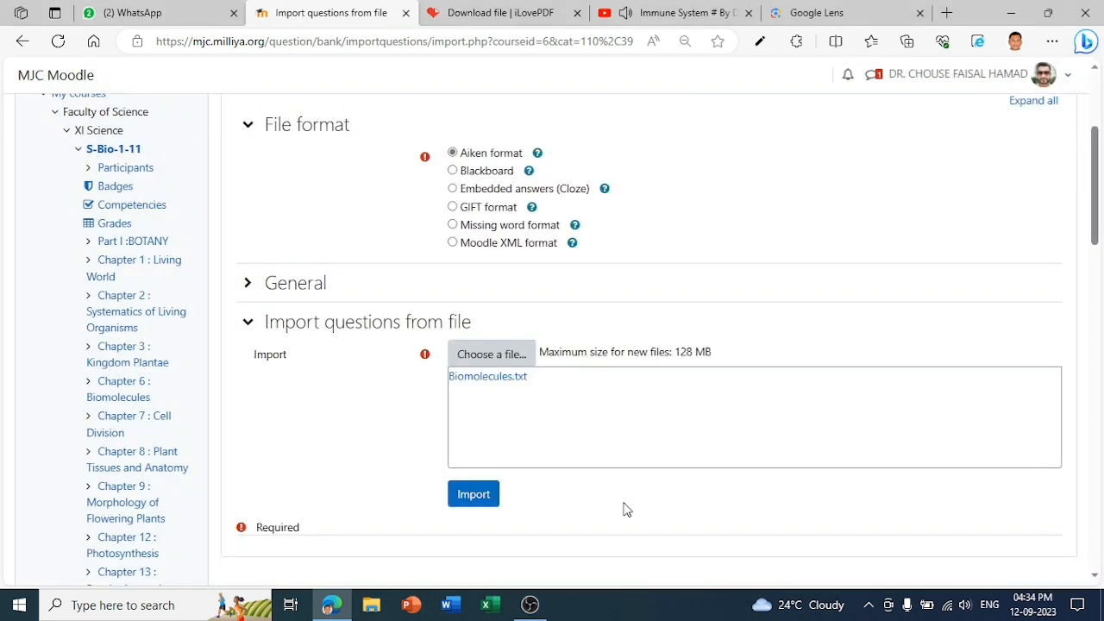
Step: Import the questions from Biomolecules.txt and continue to the question bank list
click(474, 494)
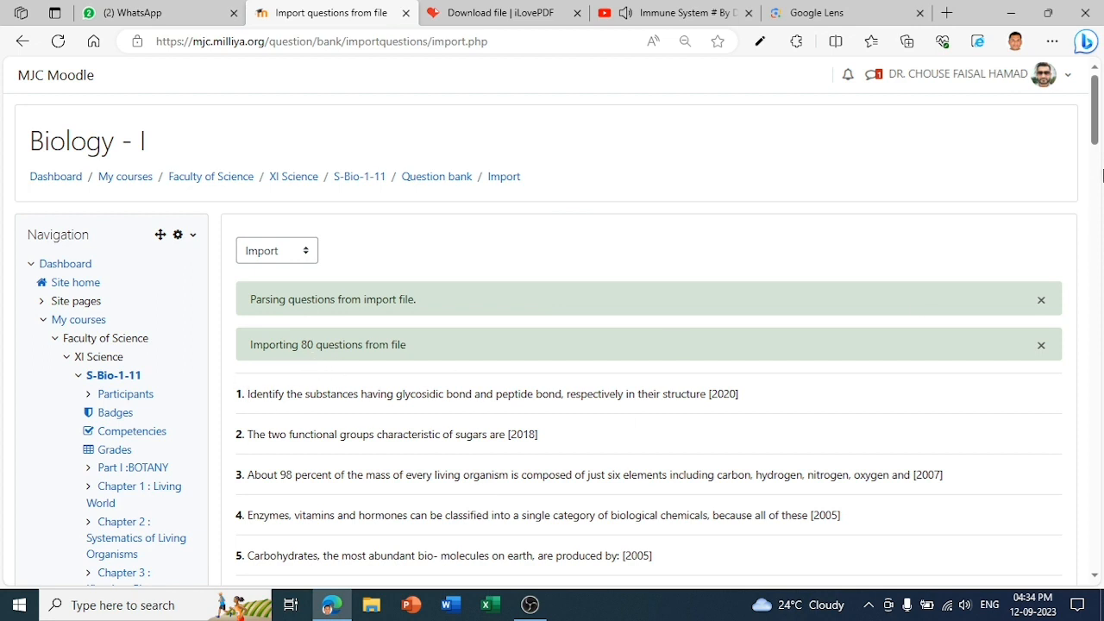
drag(1094, 134, 1096, 532)
click(679, 539)
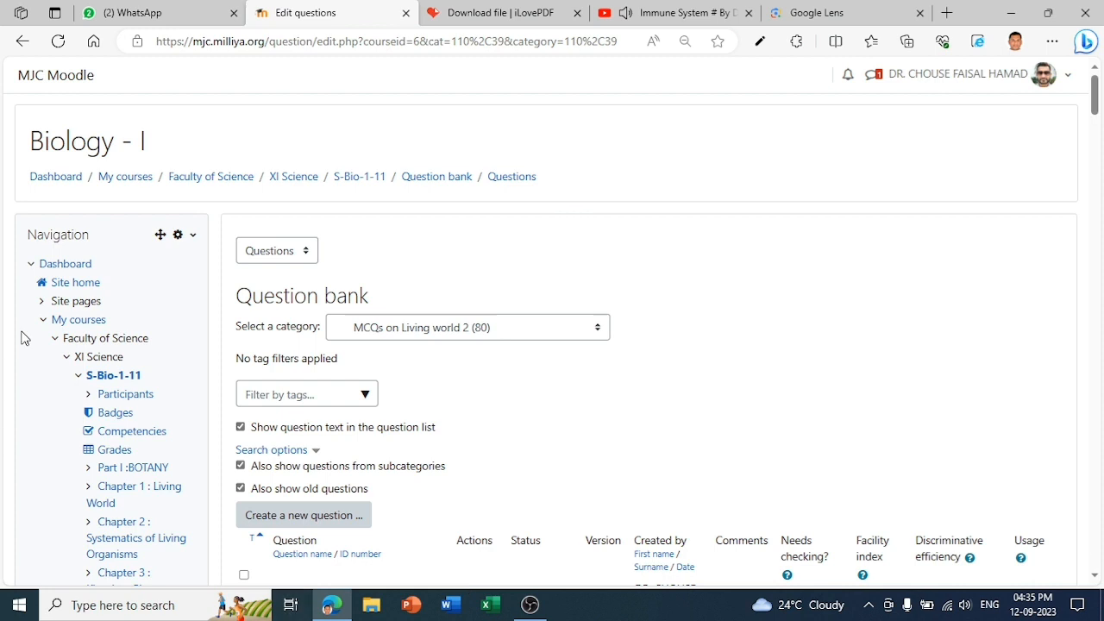
Step: Return to the Biology - I course page by way of the Dashboard
click(59, 264)
scroll(59, 264, down, 2)
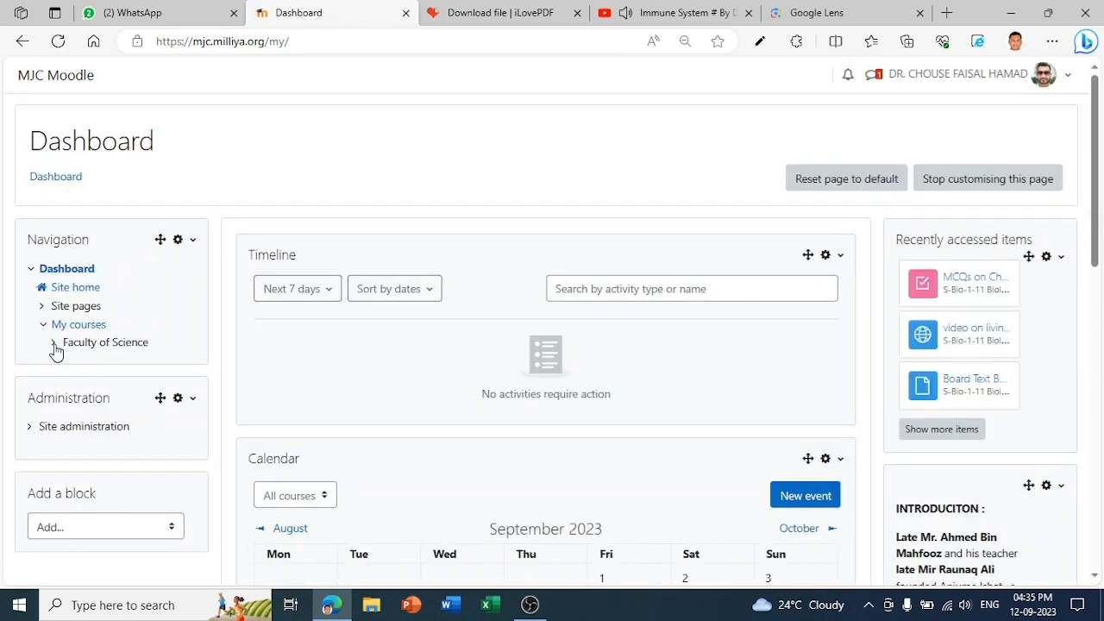
click(55, 345)
click(100, 367)
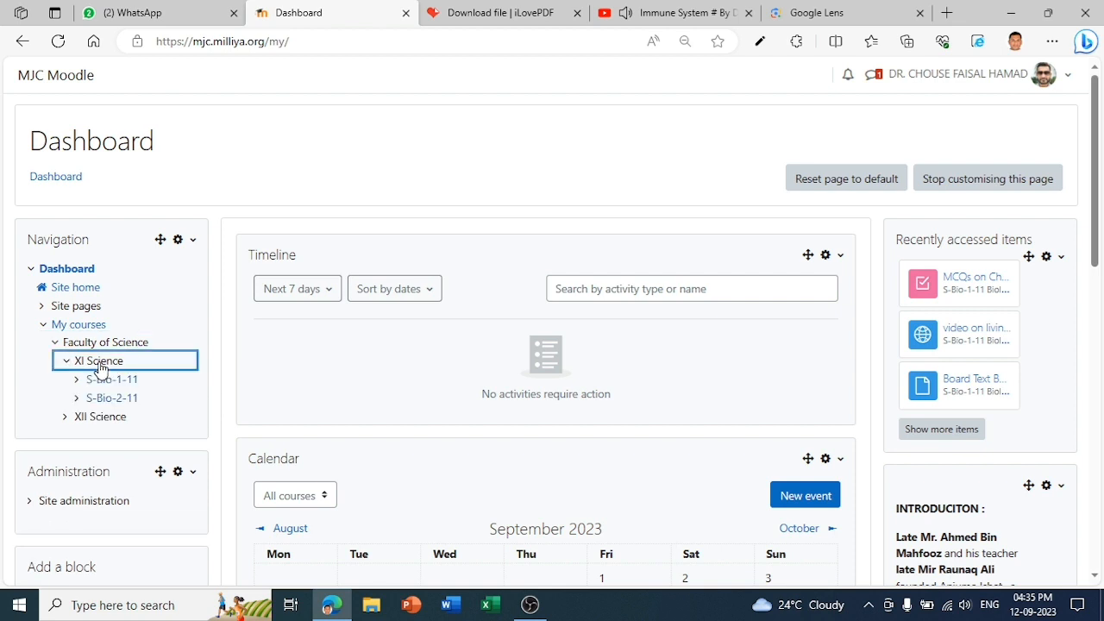
click(111, 381)
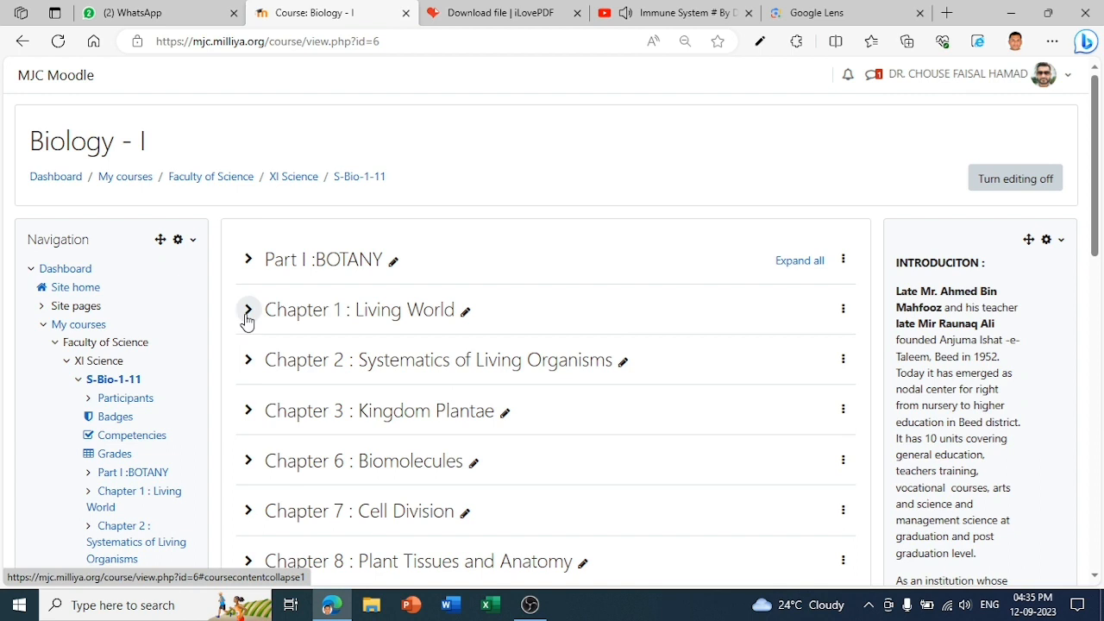
Step: Open the MCQs on Chapter Biomolecules quiz under Chapter 1 : Living World and go to its question editing page
click(247, 312)
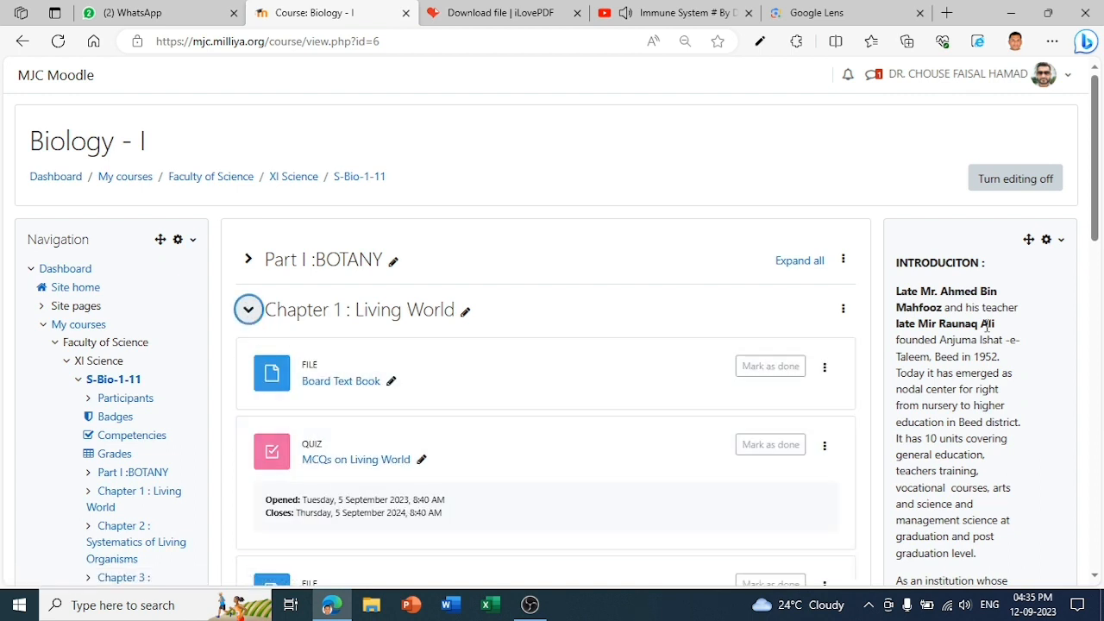
drag(1097, 210, 1100, 360)
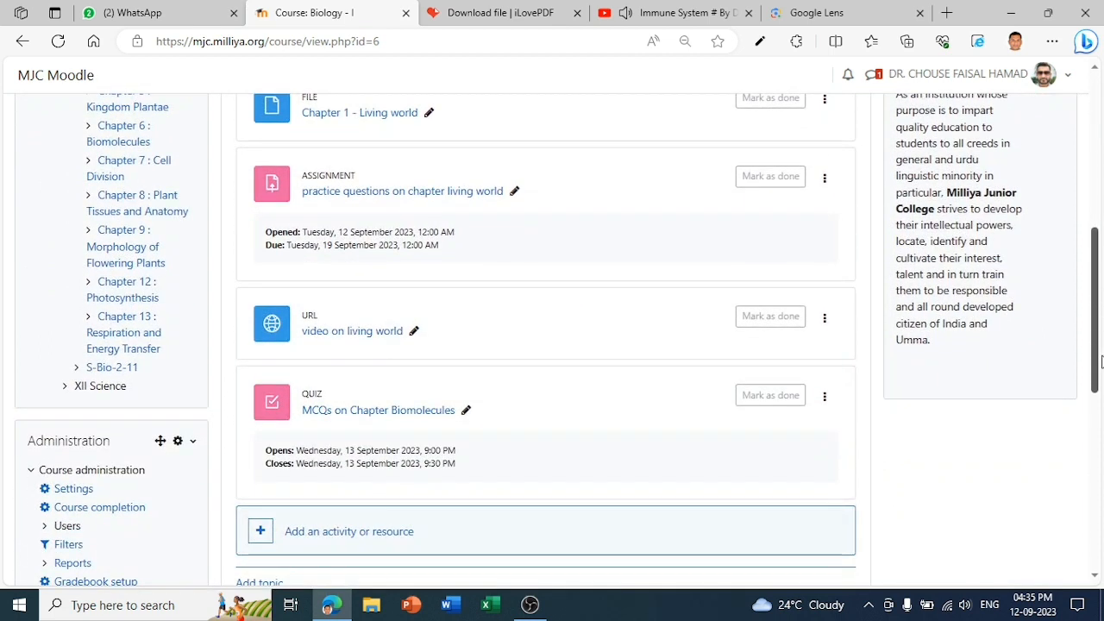
click(371, 418)
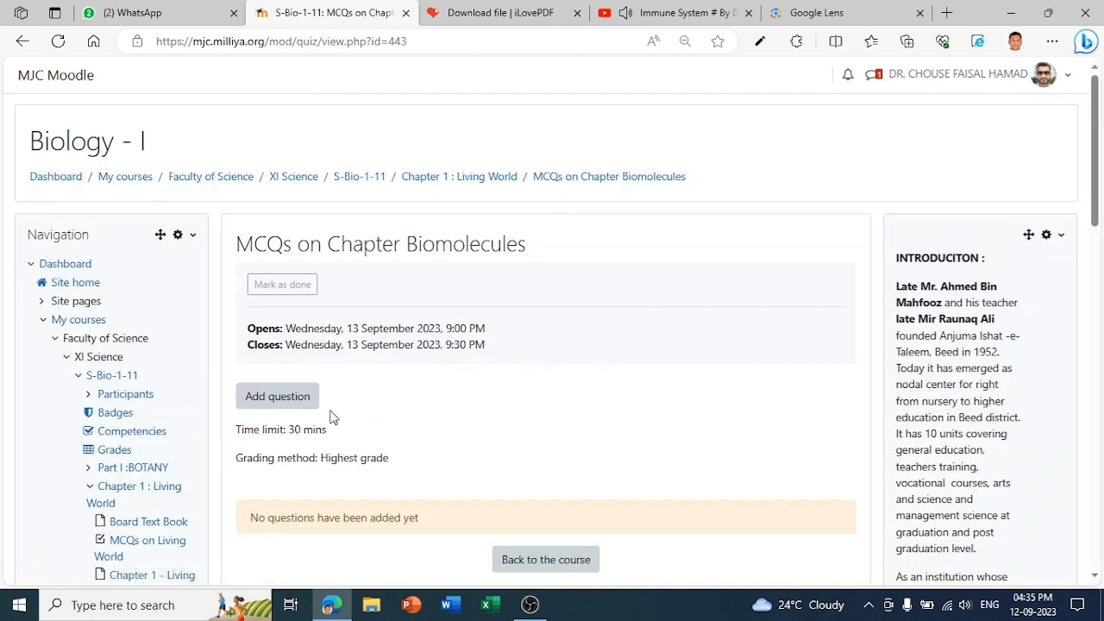
click(270, 405)
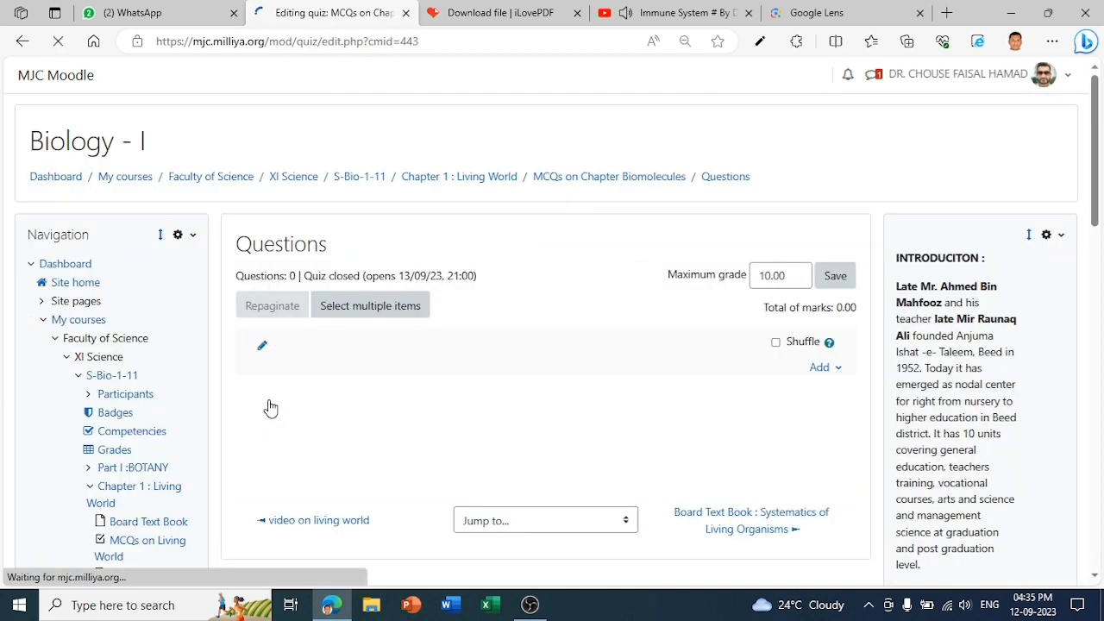
Step: Start adding questions from the question bank and choose the category MCQs on Living world 2
click(833, 373)
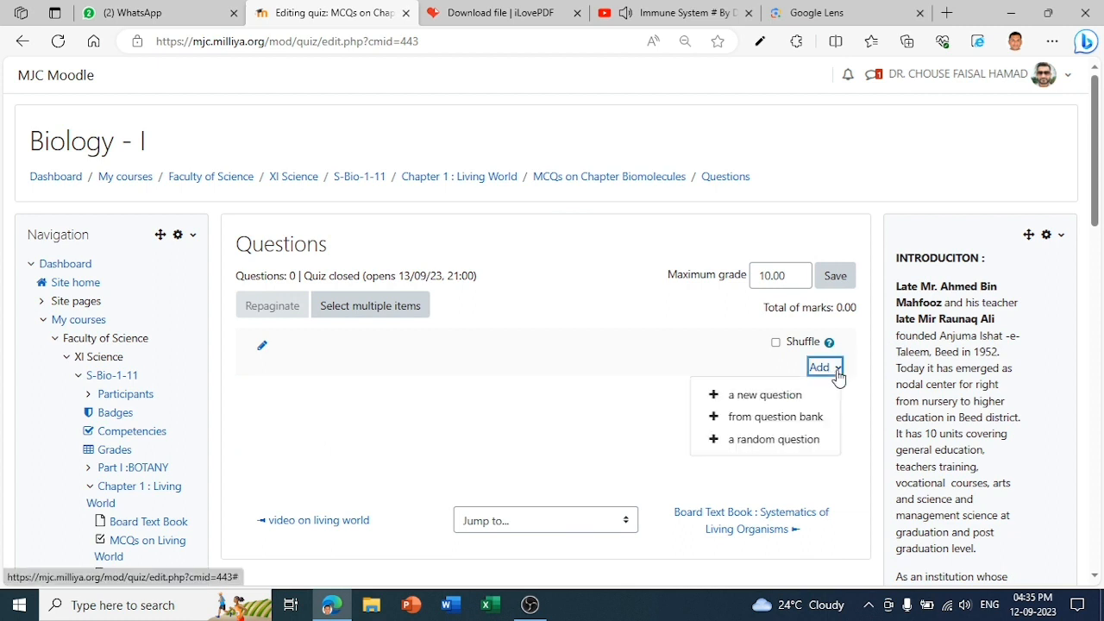
click(801, 423)
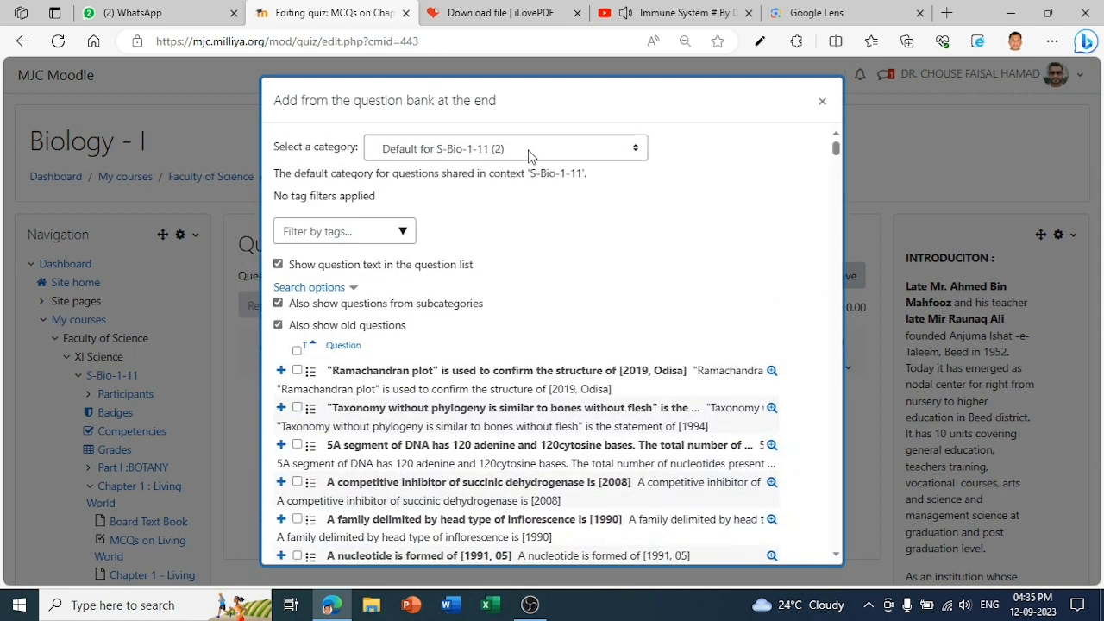
click(592, 150)
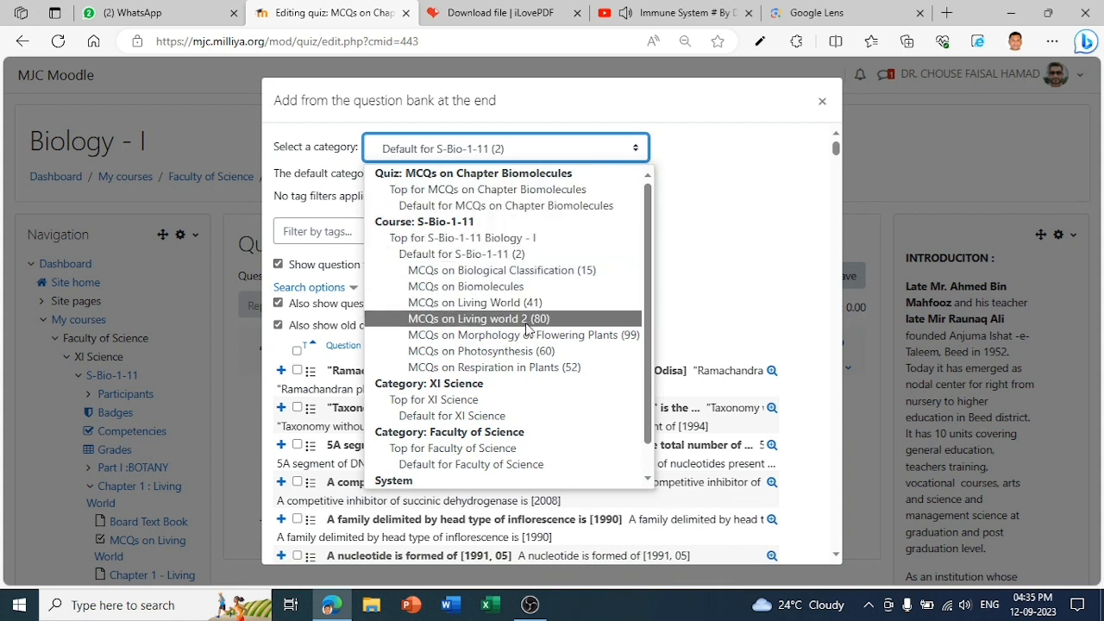
click(528, 321)
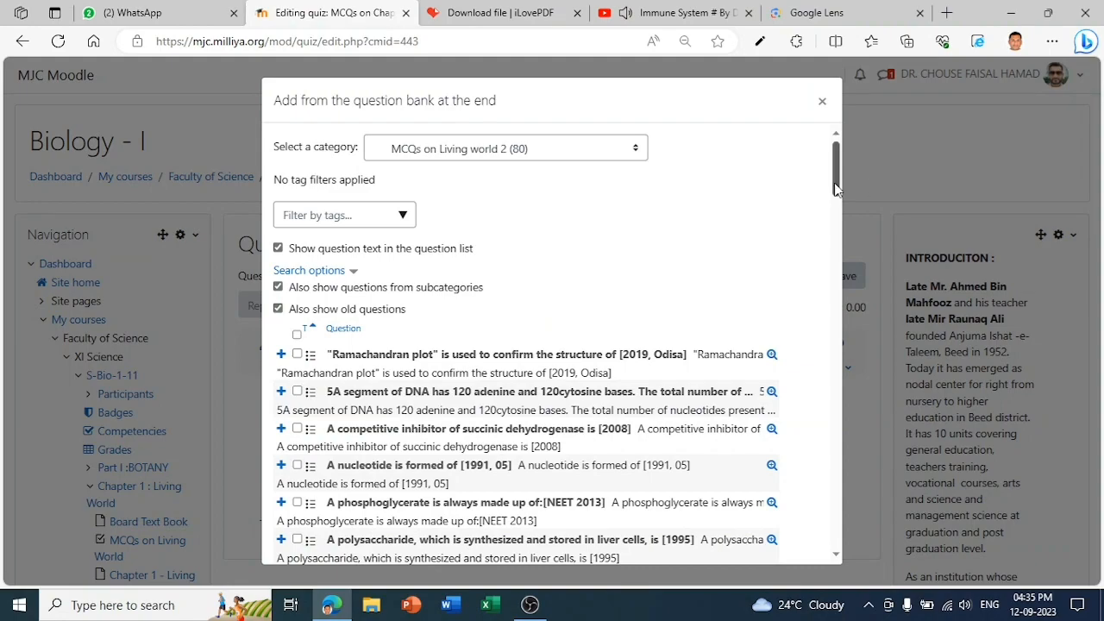
Step: Select five individual questions between "In RNA, thymine is replaced by" and "Macro molecule chitin is" in the question bank list
drag(835, 185, 838, 334)
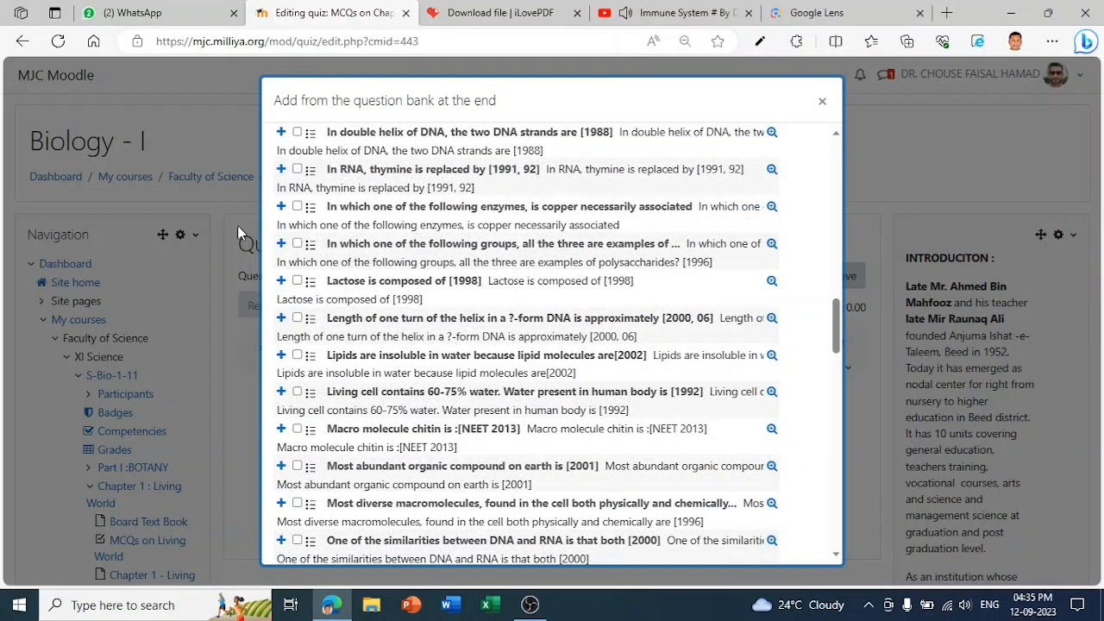
click(296, 170)
click(297, 244)
click(297, 318)
click(297, 393)
click(297, 429)
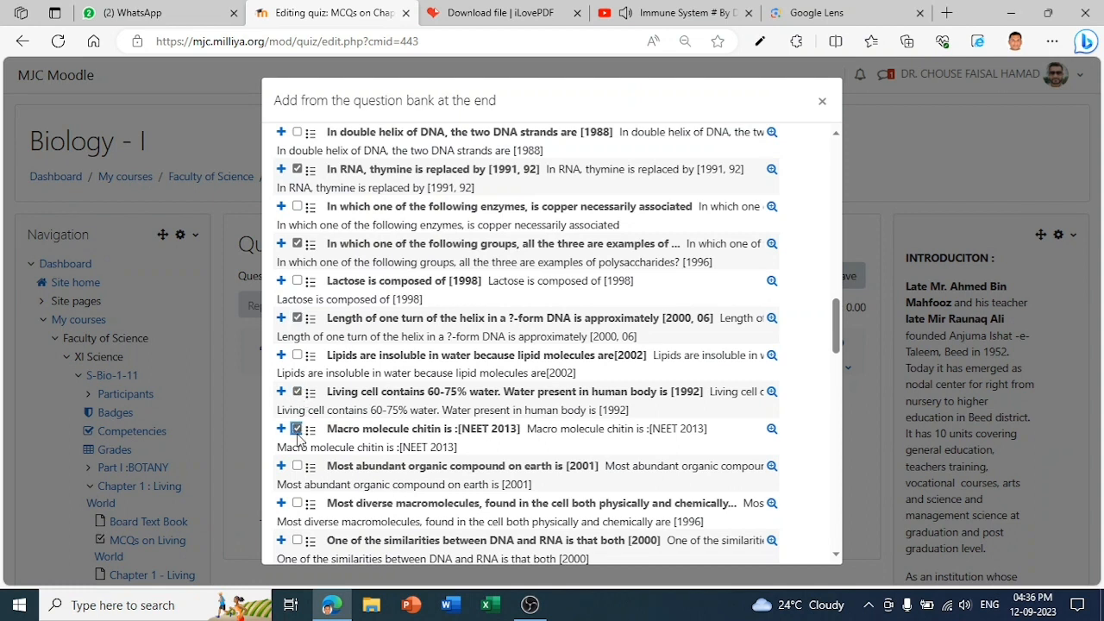
Step: Select all questions in the MCQs on Living world 2 category and add them to the quiz
drag(835, 335, 810, 170)
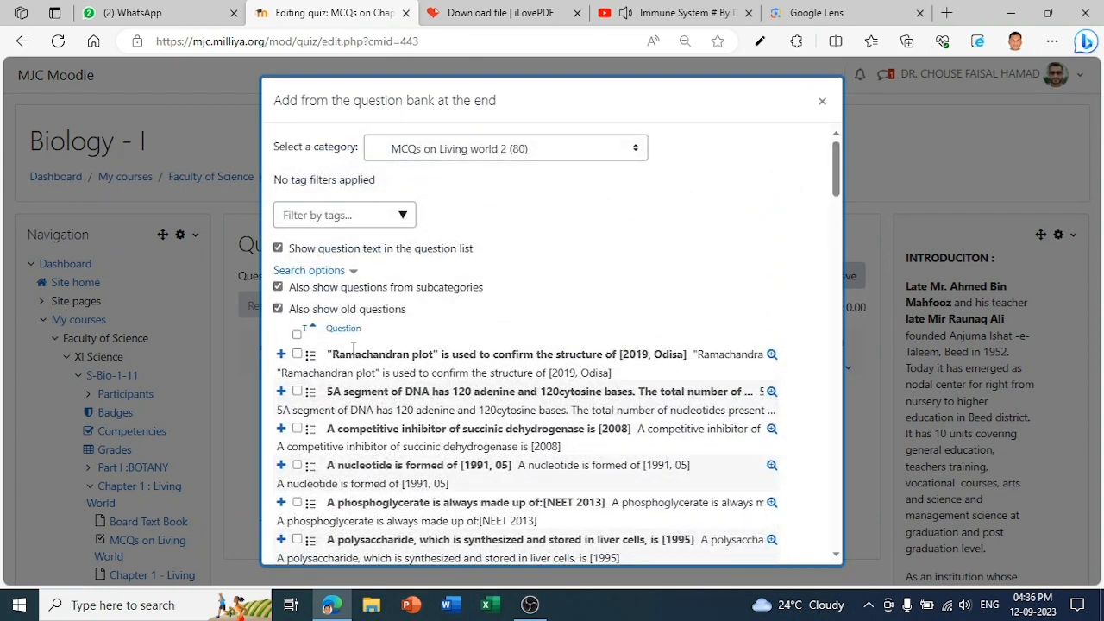
click(297, 333)
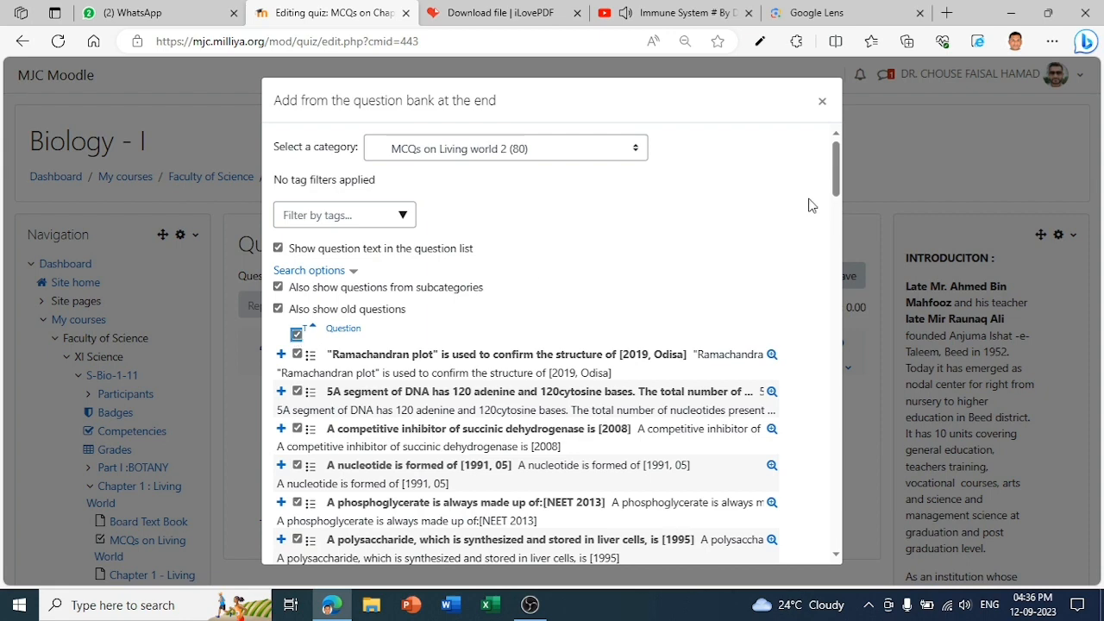
drag(832, 171, 835, 539)
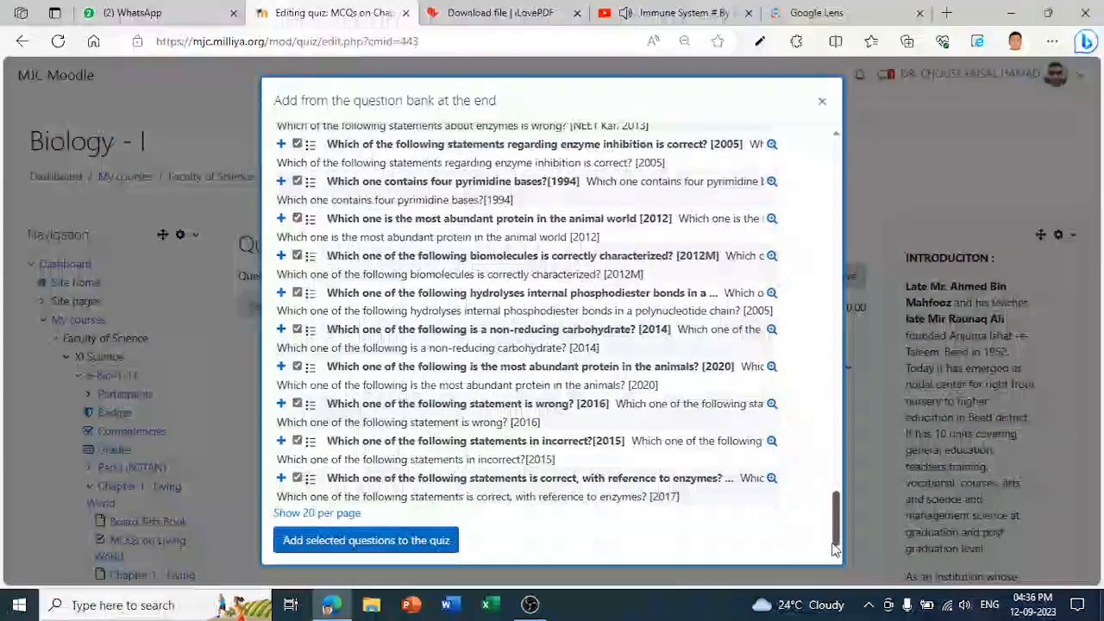
click(357, 545)
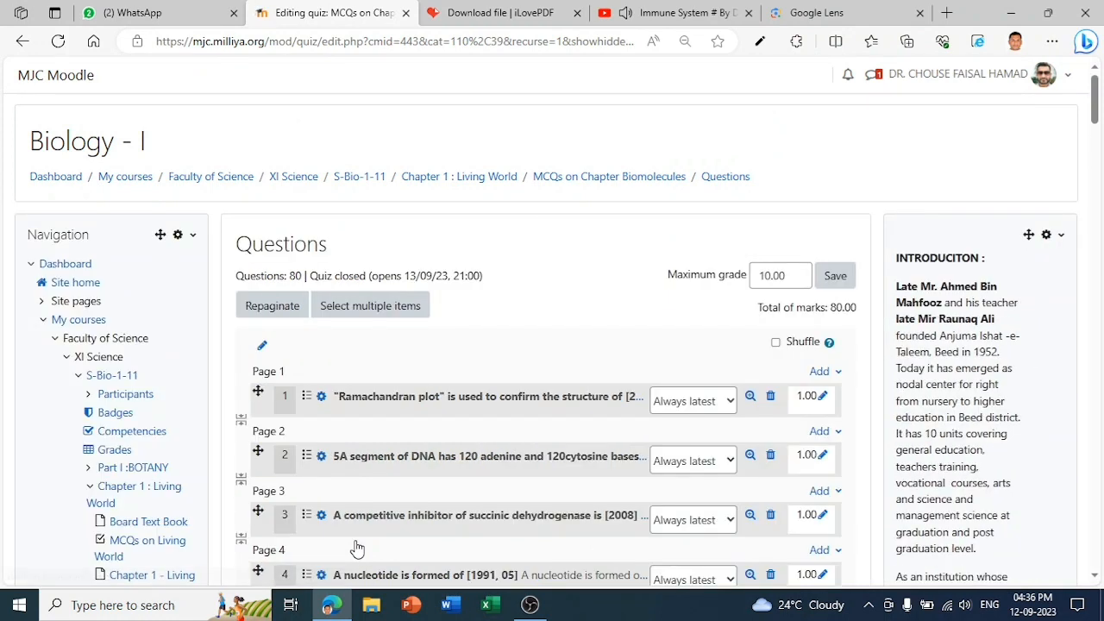
Step: Enter 80 as the quiz's maximum grade and turn on question shuffling
double_click(786, 283)
text(80)
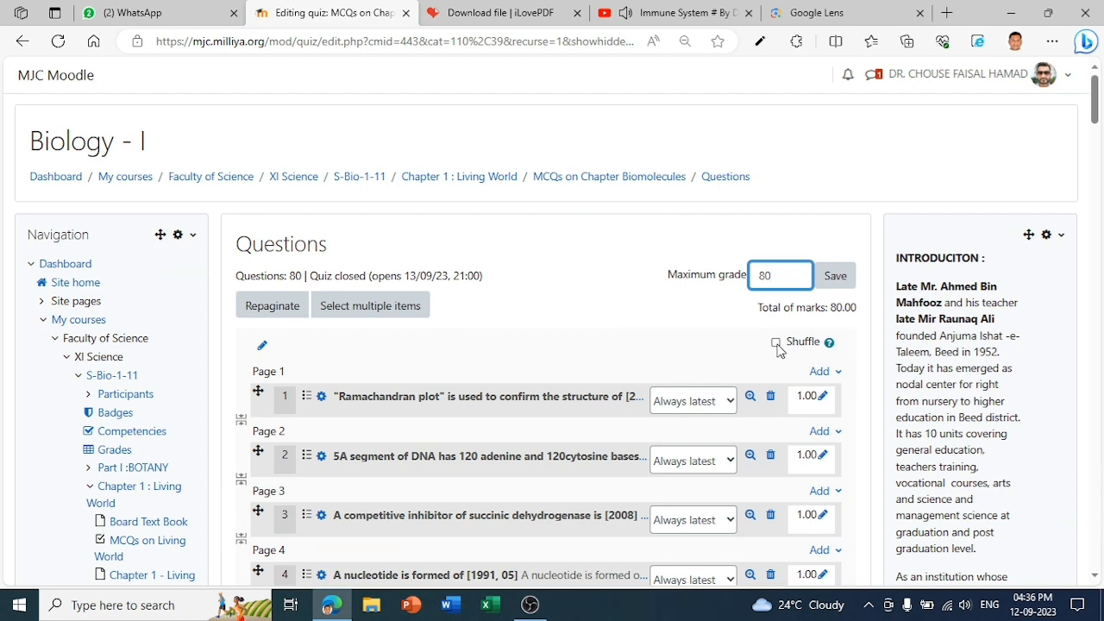
click(776, 344)
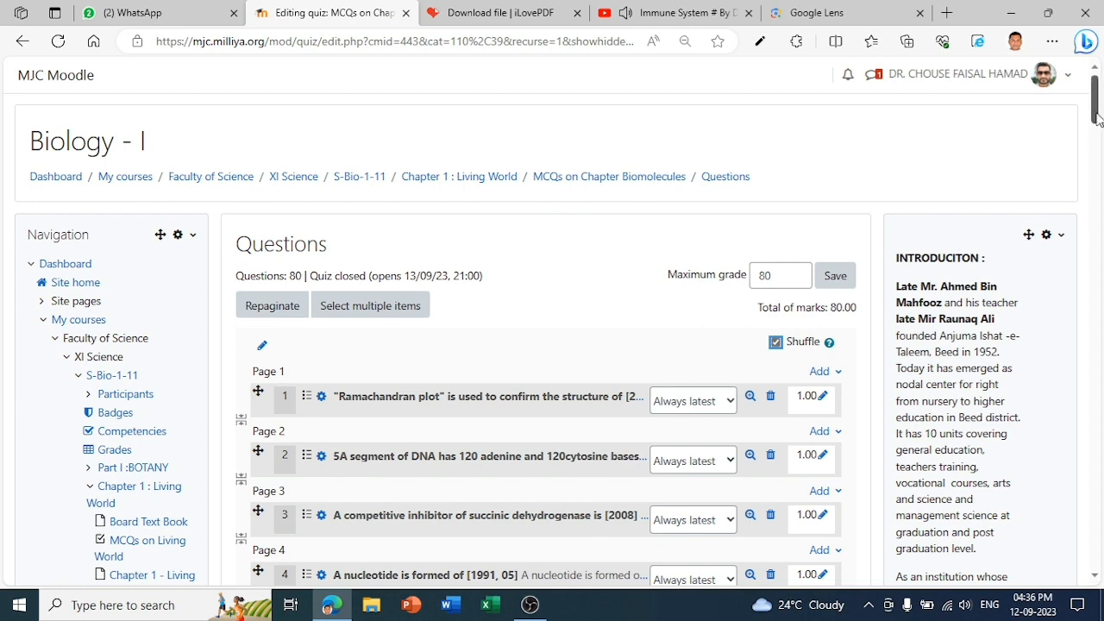
drag(1095, 108, 1083, 56)
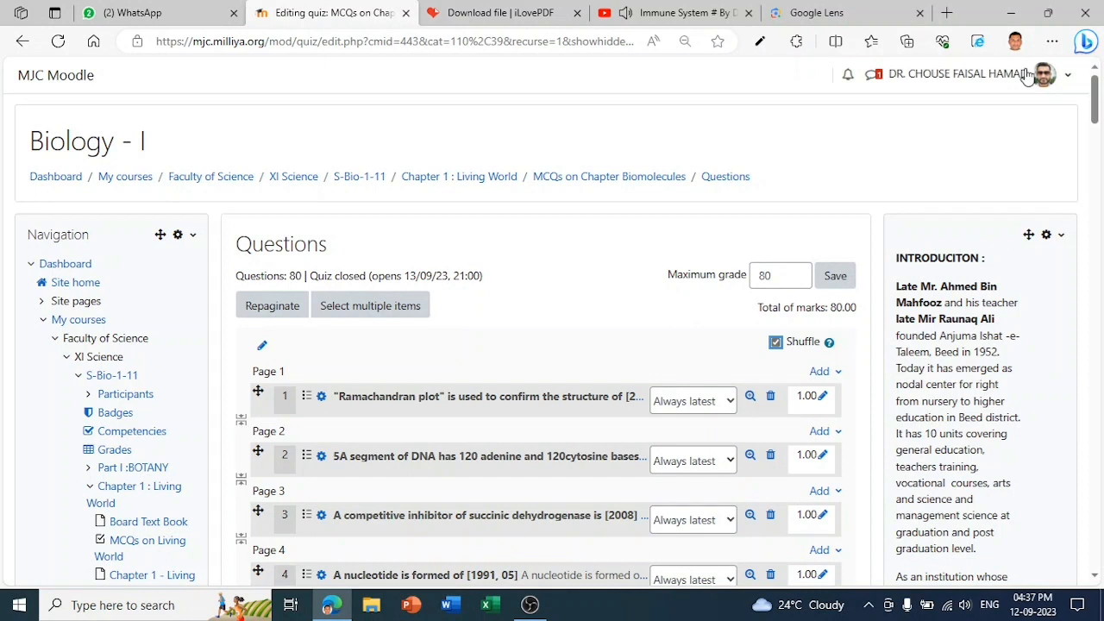
Step: Return to the S-Bio-1-11 course by way of the Dashboard and reopen the MCQs on Chapter Biomolecules quiz
click(65, 264)
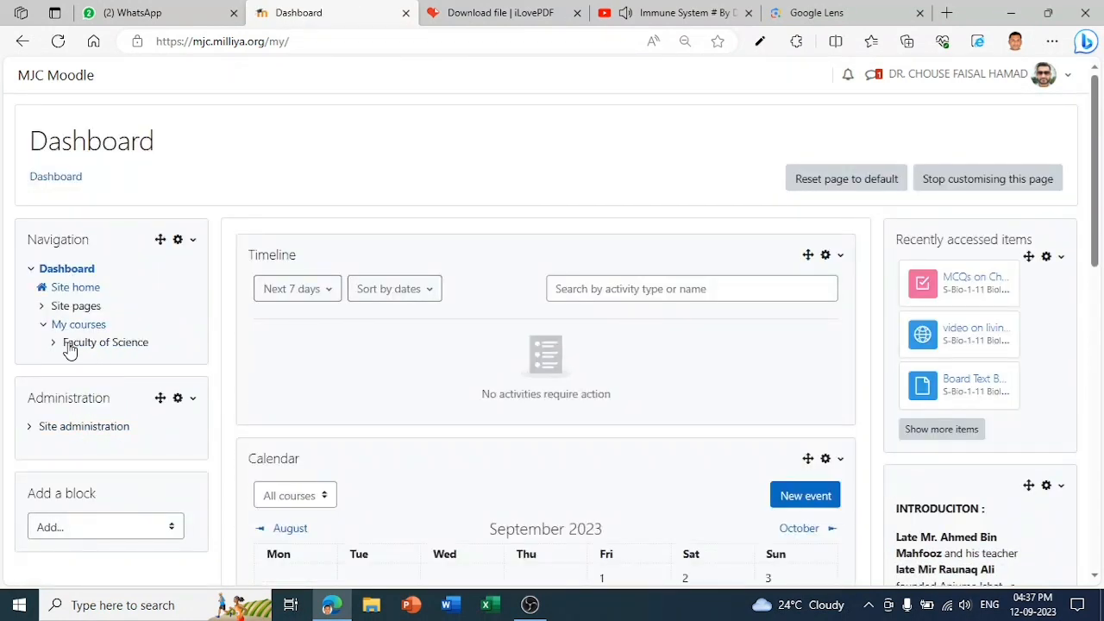
click(70, 345)
click(98, 366)
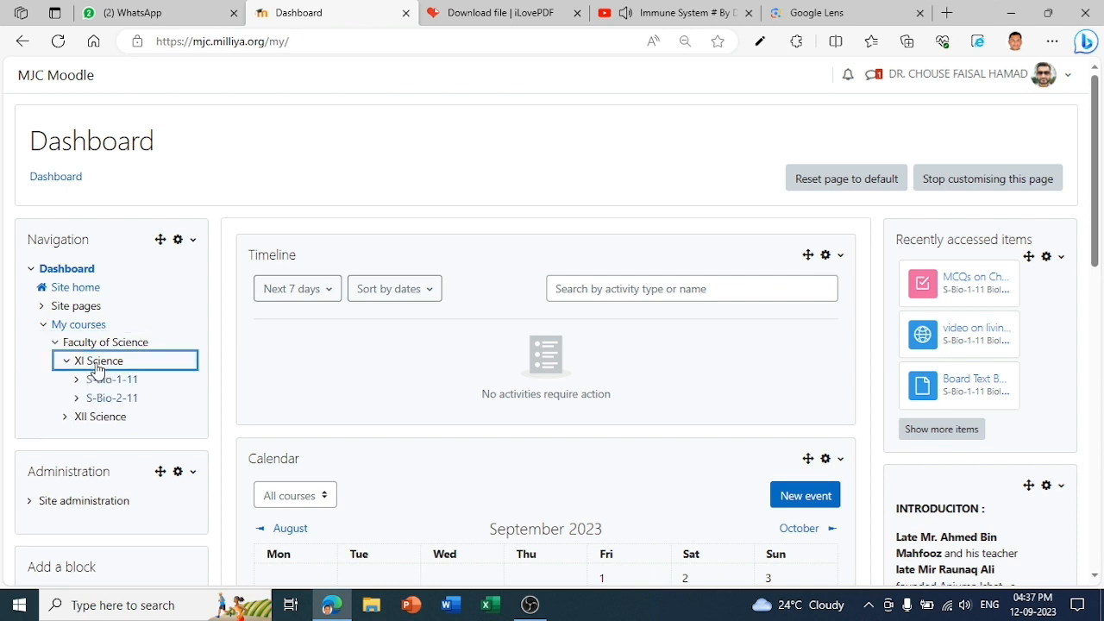
click(119, 382)
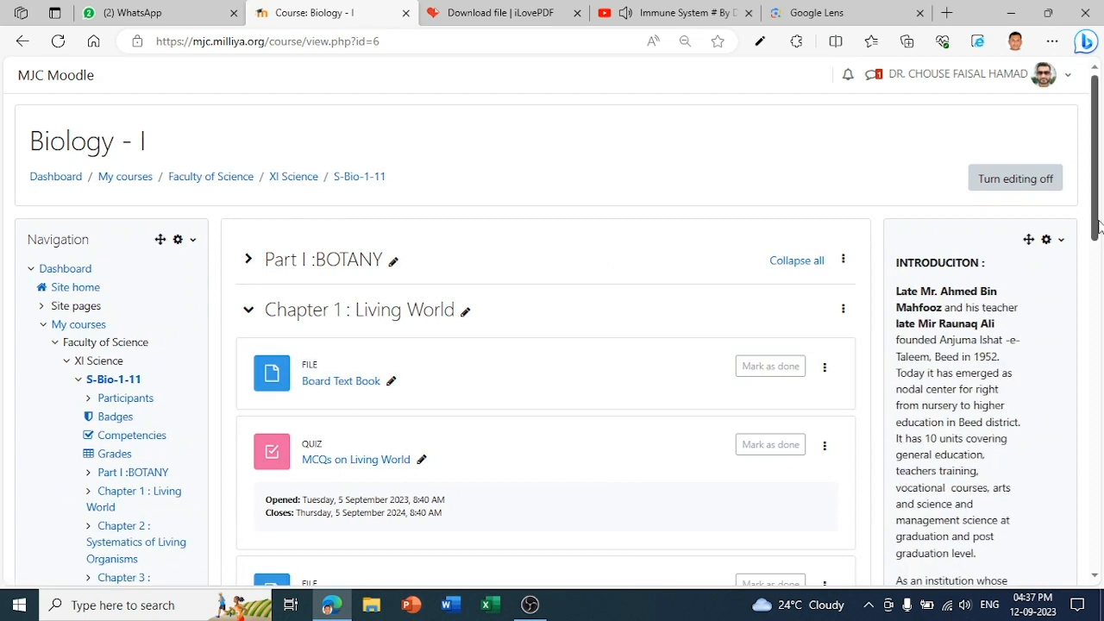
drag(1099, 226, 1100, 380)
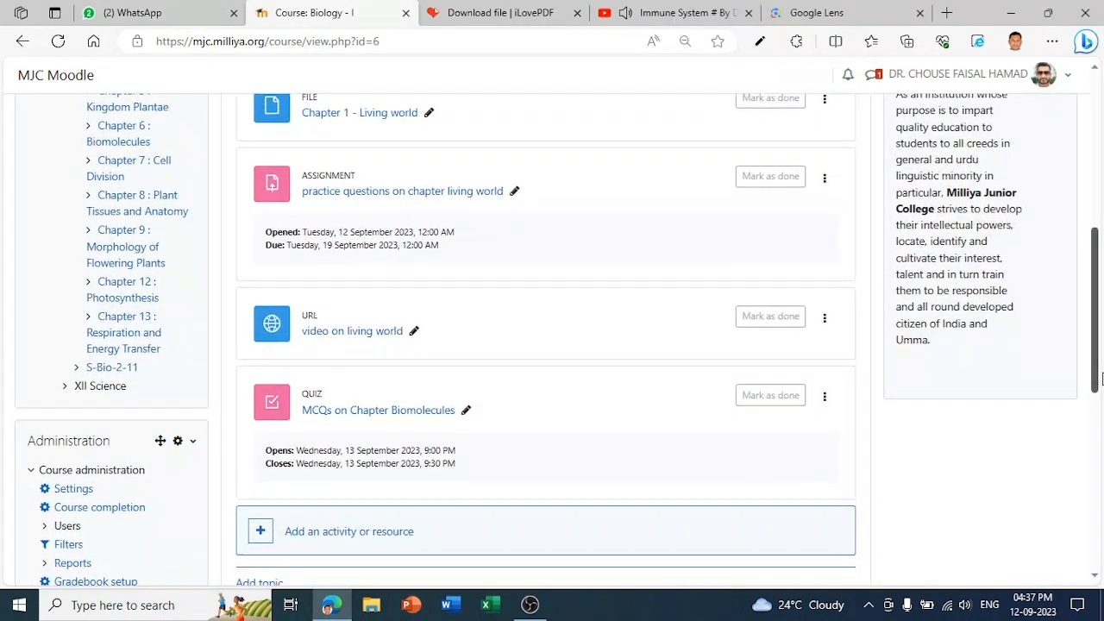
click(398, 411)
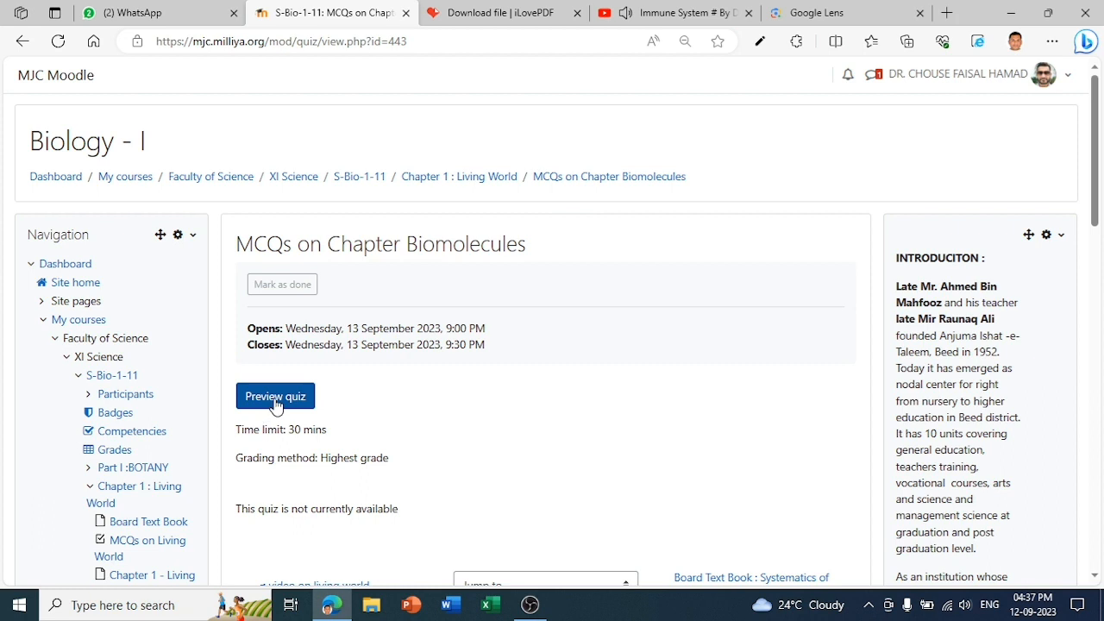
Step: Start a preview attempt of the quiz, try and clear Linoleic acid, and answer question 1 with Oleic acid before continuing to question 2
click(296, 396)
click(377, 396)
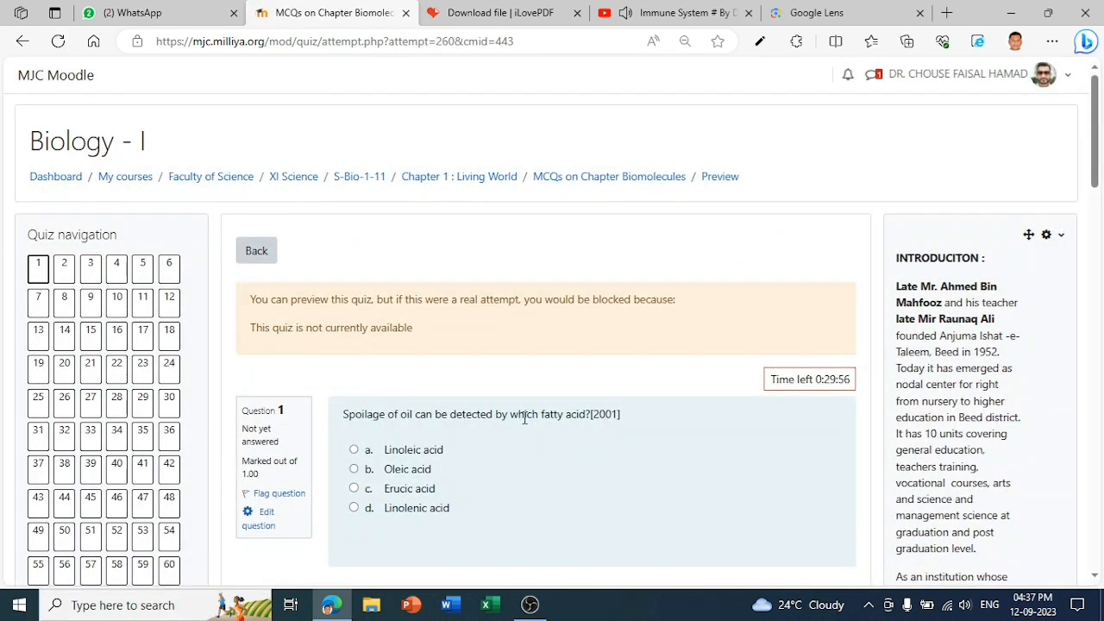
scroll(1098, 172, down, 2)
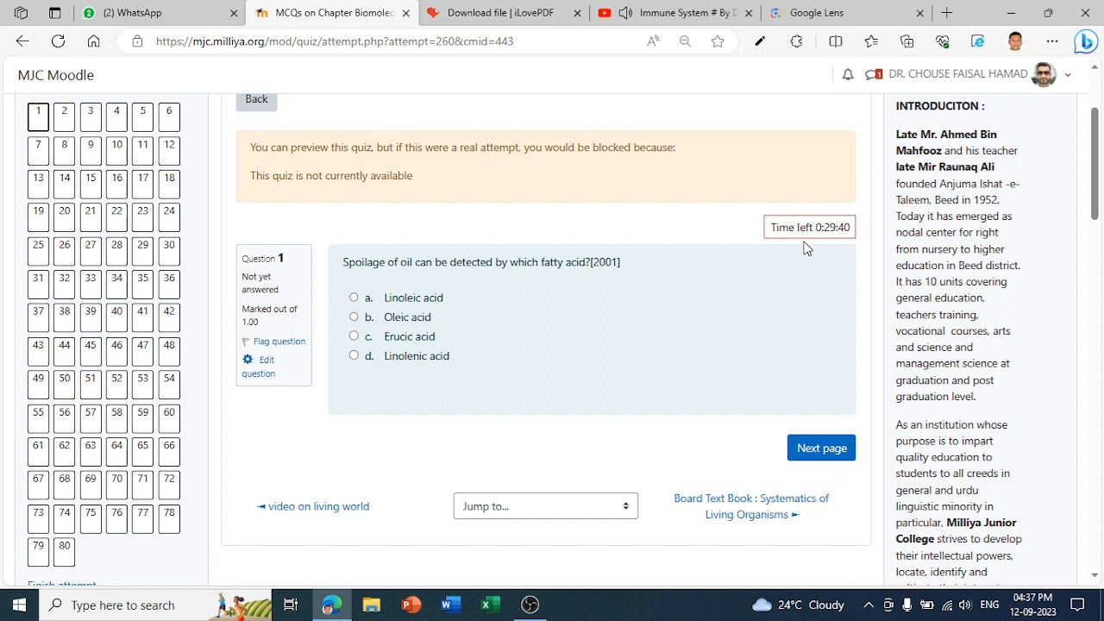
click(353, 298)
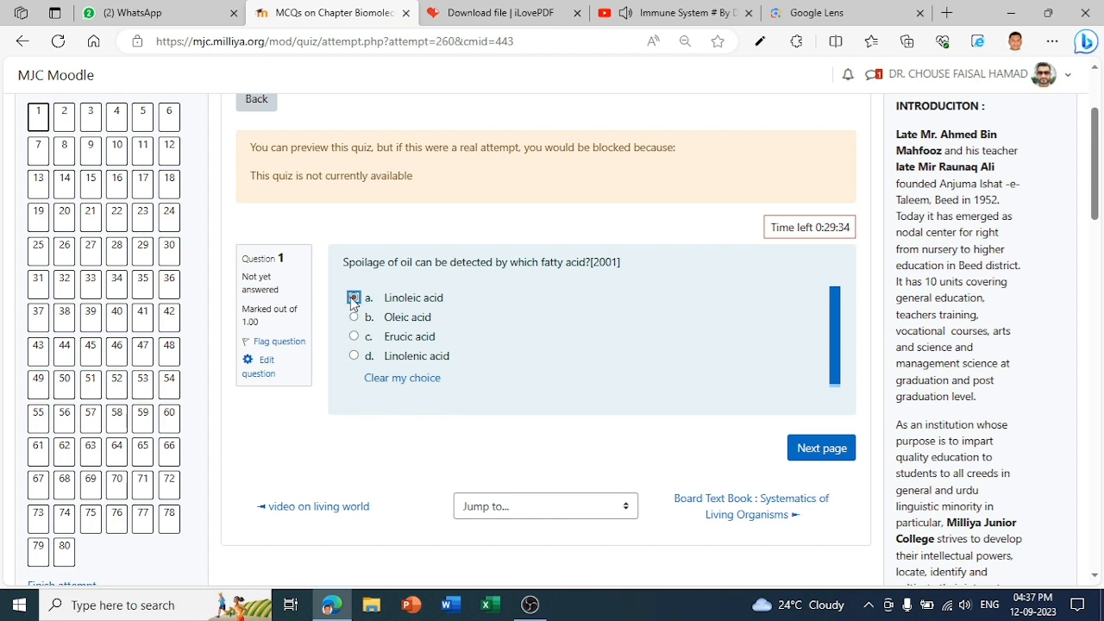
click(395, 381)
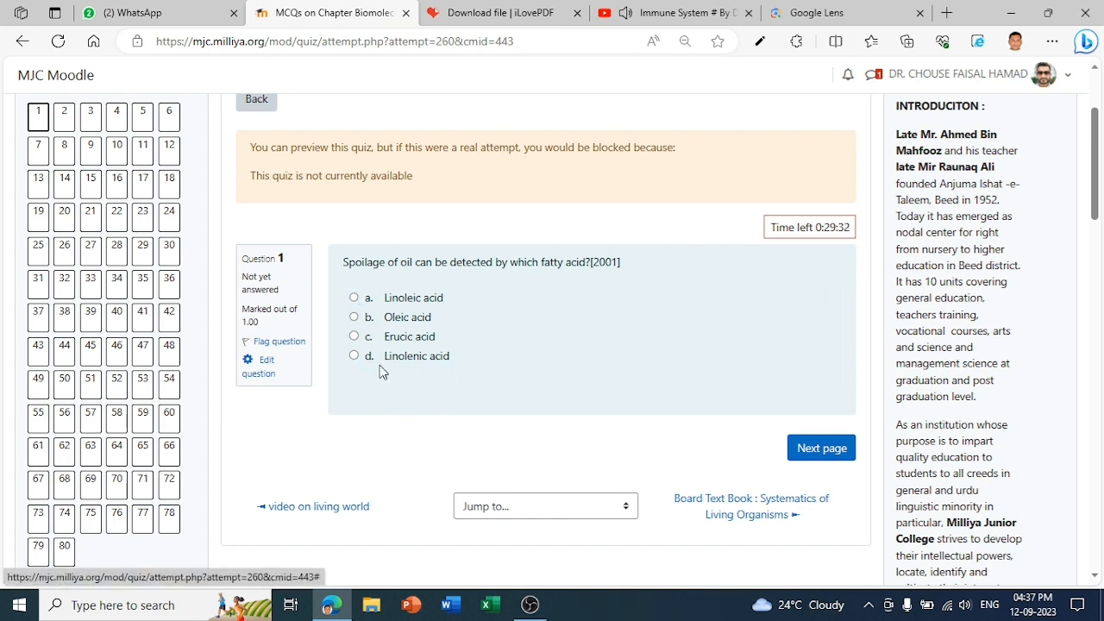
click(355, 317)
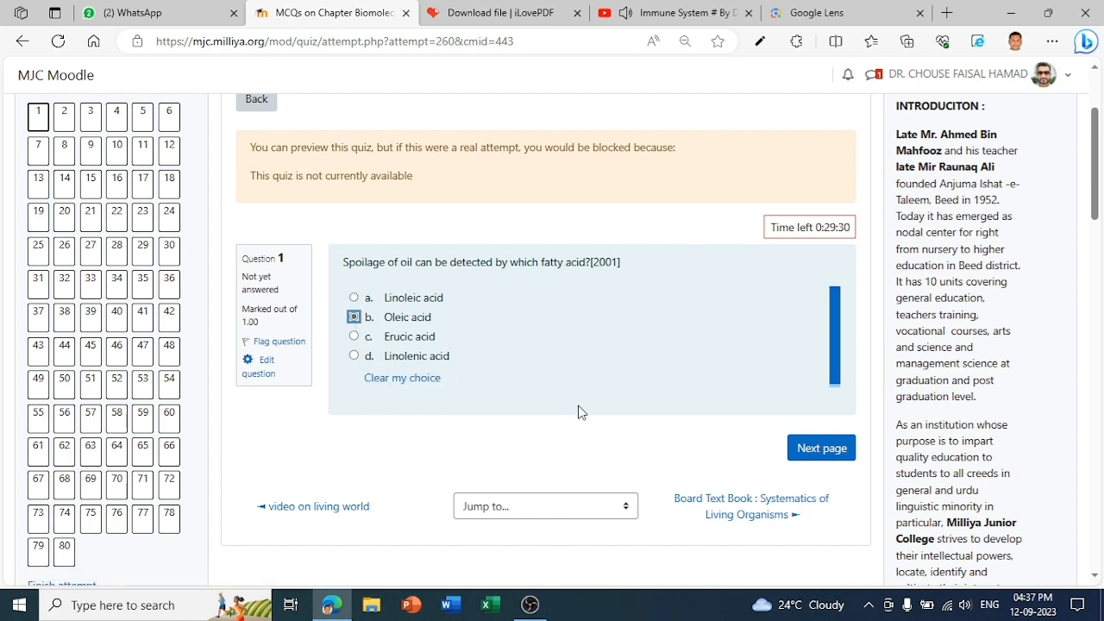
click(822, 448)
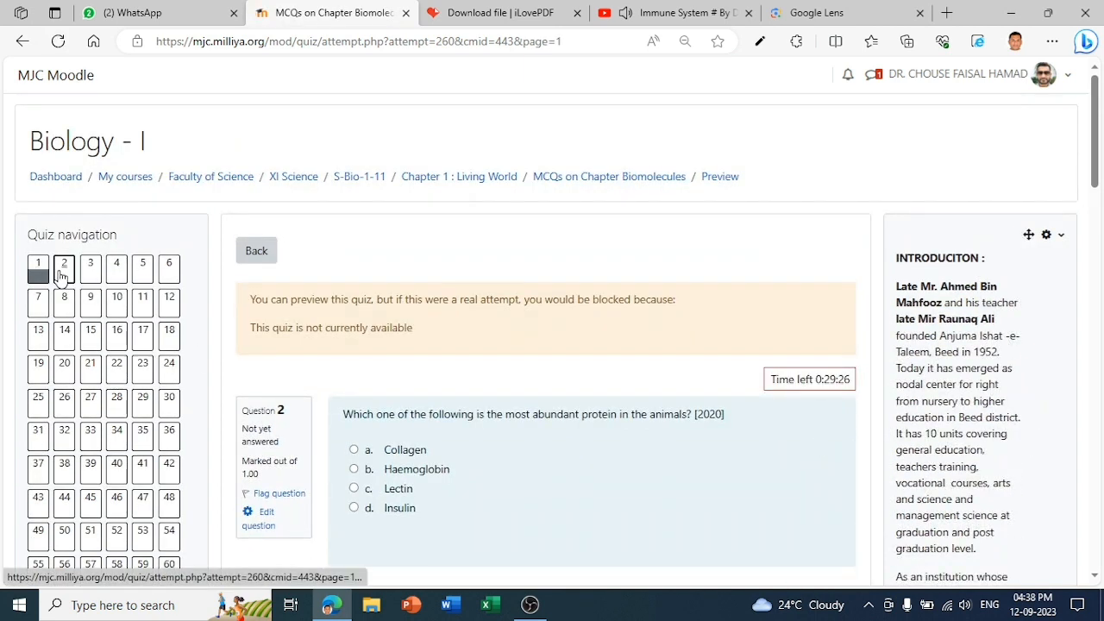
Step: Answer question 2 with Collagen and continue to question 3
click(354, 451)
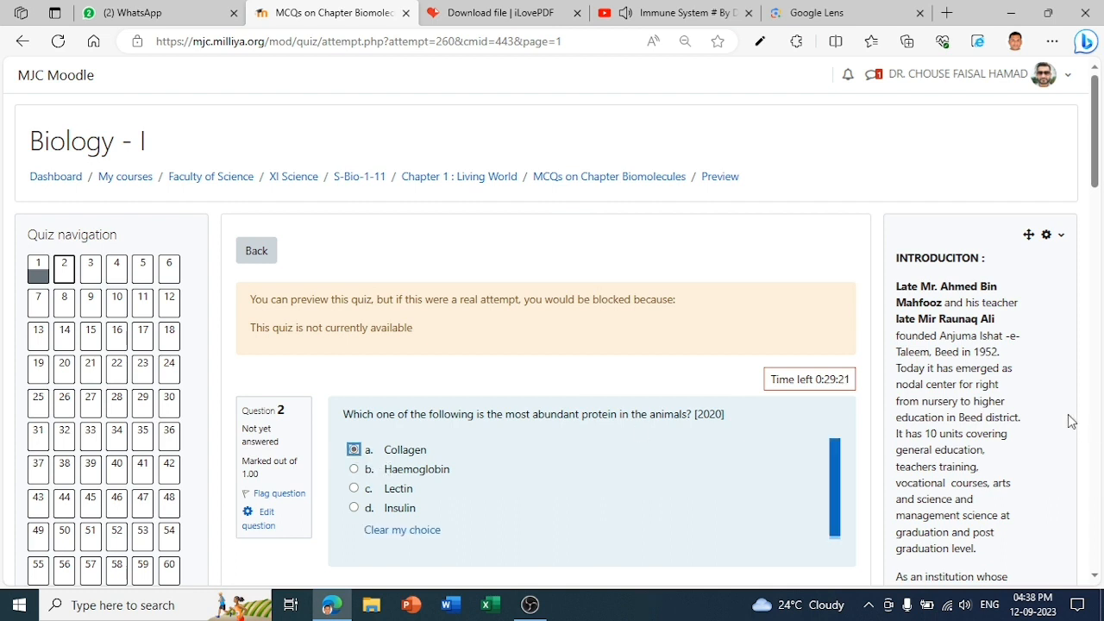
scroll(1096, 183, down, 2)
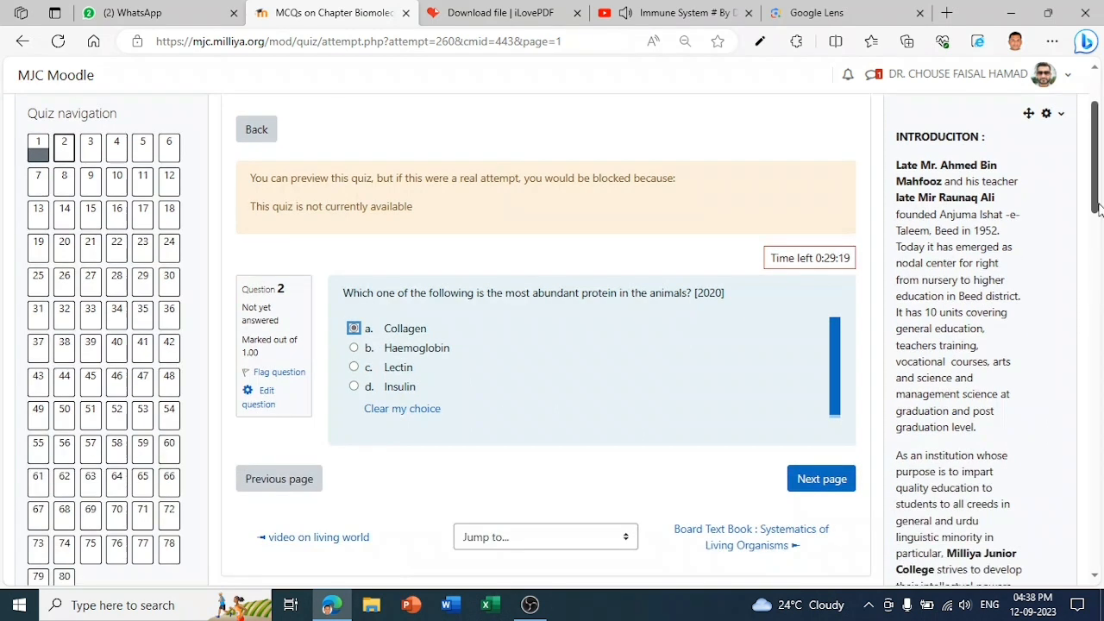
click(818, 483)
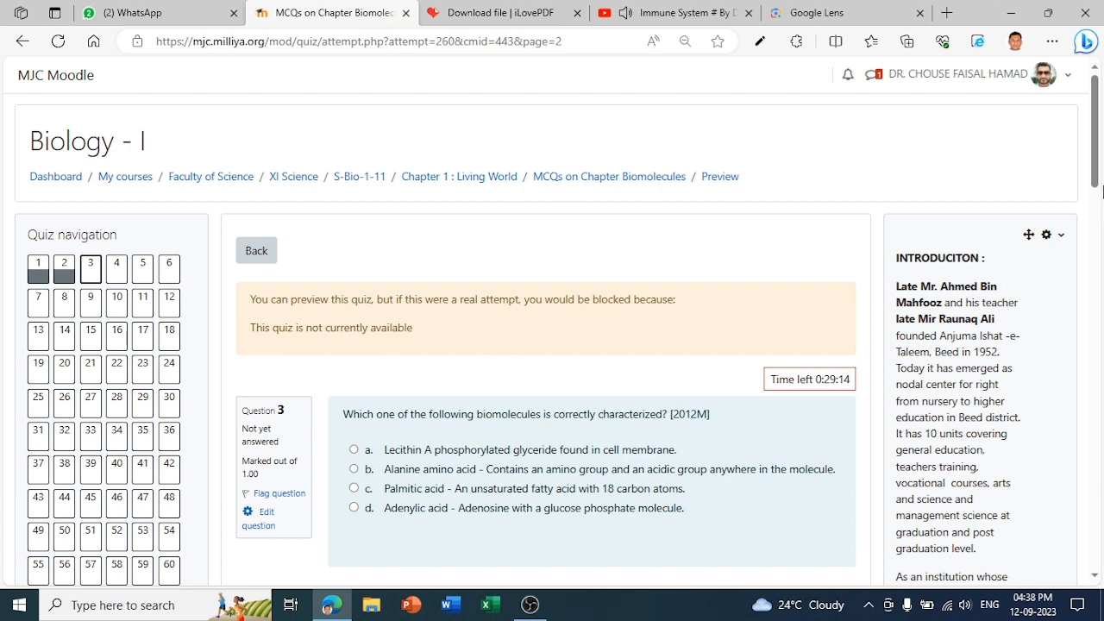
Step: Finish the preview attempt from question 3 and submit all answers, confirming the submission
drag(1098, 148, 1099, 236)
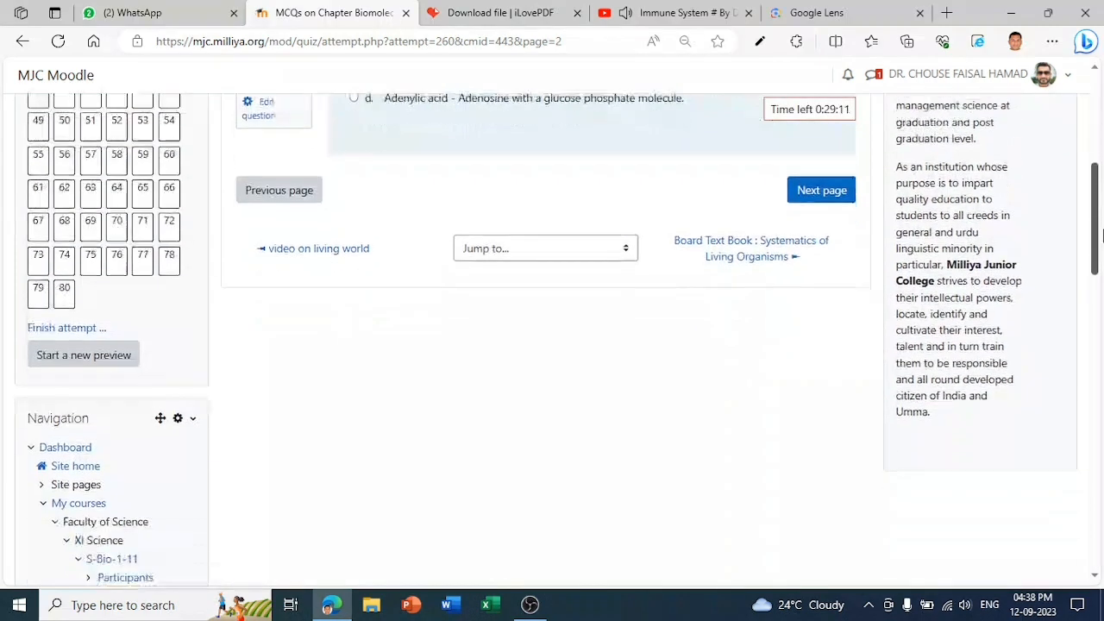
click(55, 332)
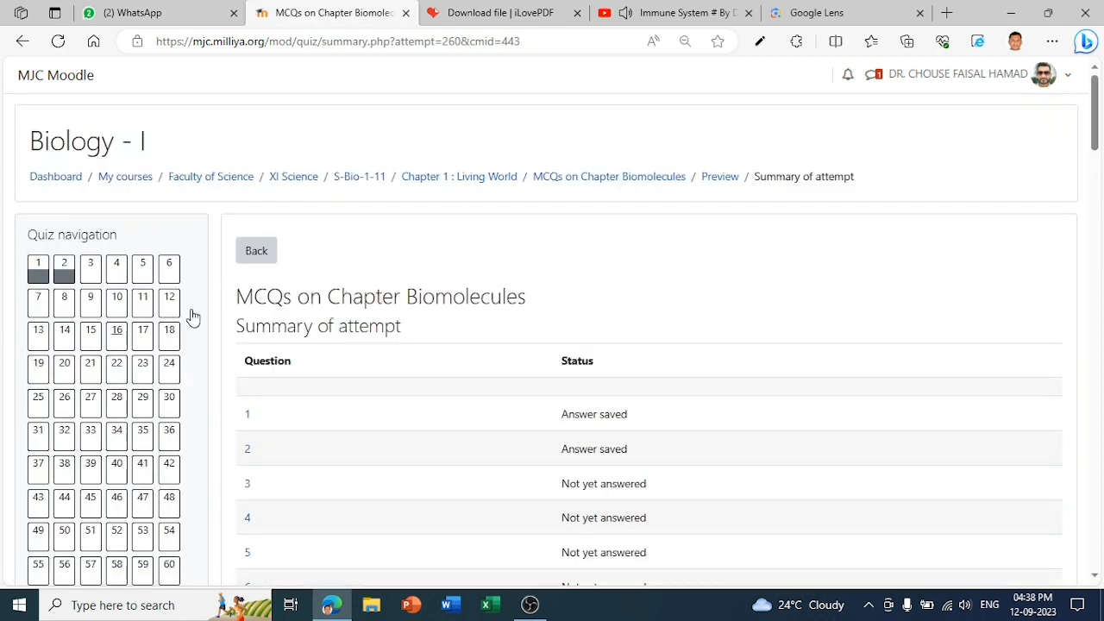
drag(1099, 131, 1093, 543)
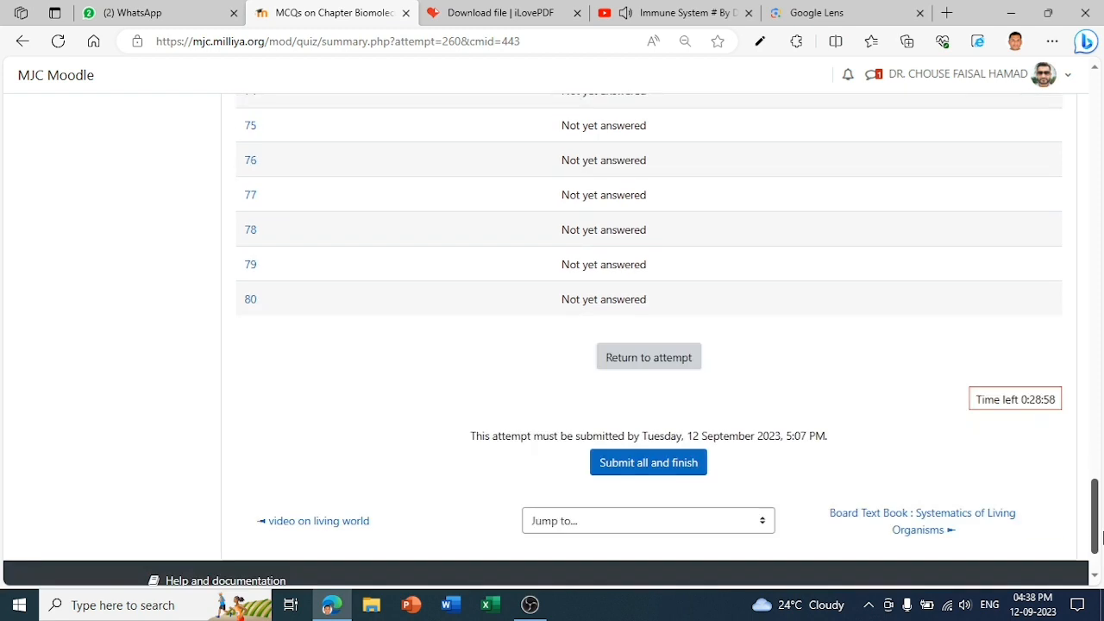
click(647, 465)
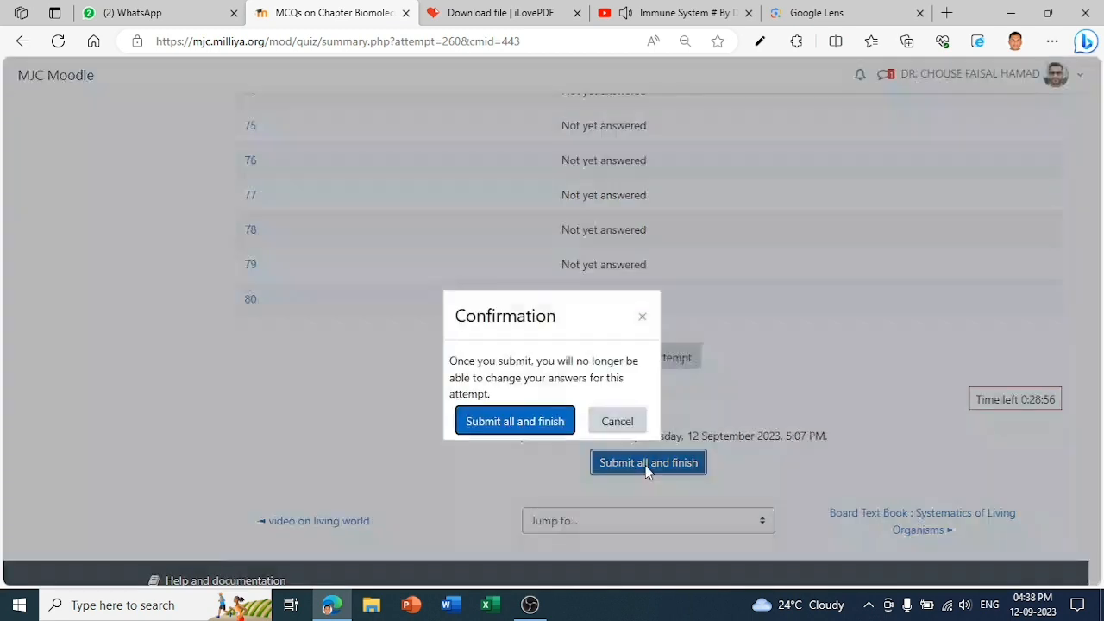
click(494, 423)
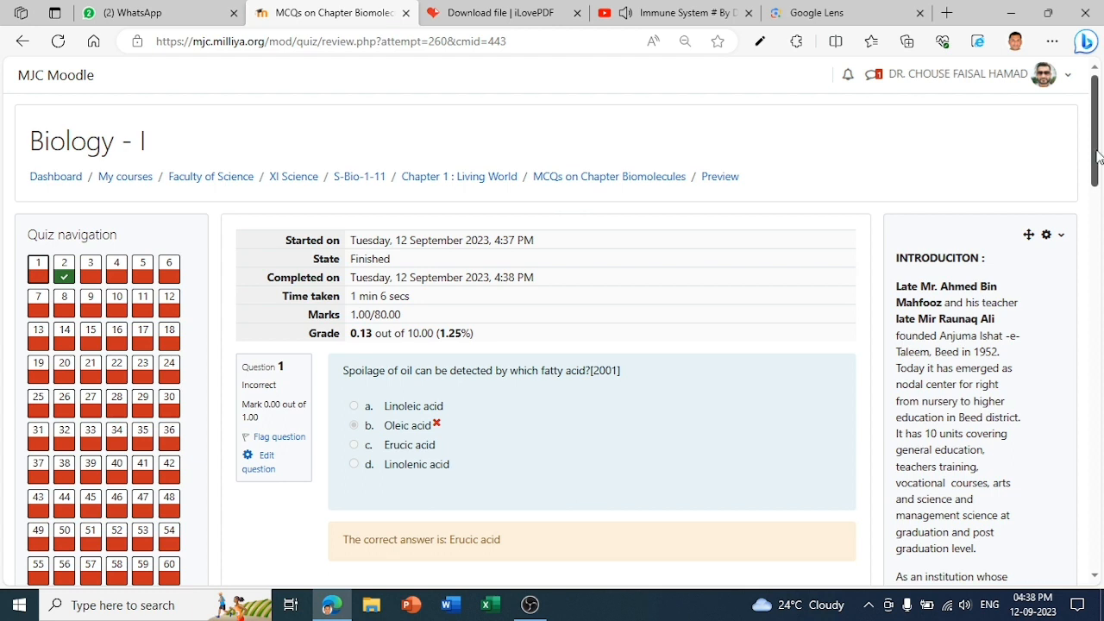
Step: Review the attempt's grade and the correct answer to question 1, and continue to the review of question 2
scroll(1099, 160, down, 2)
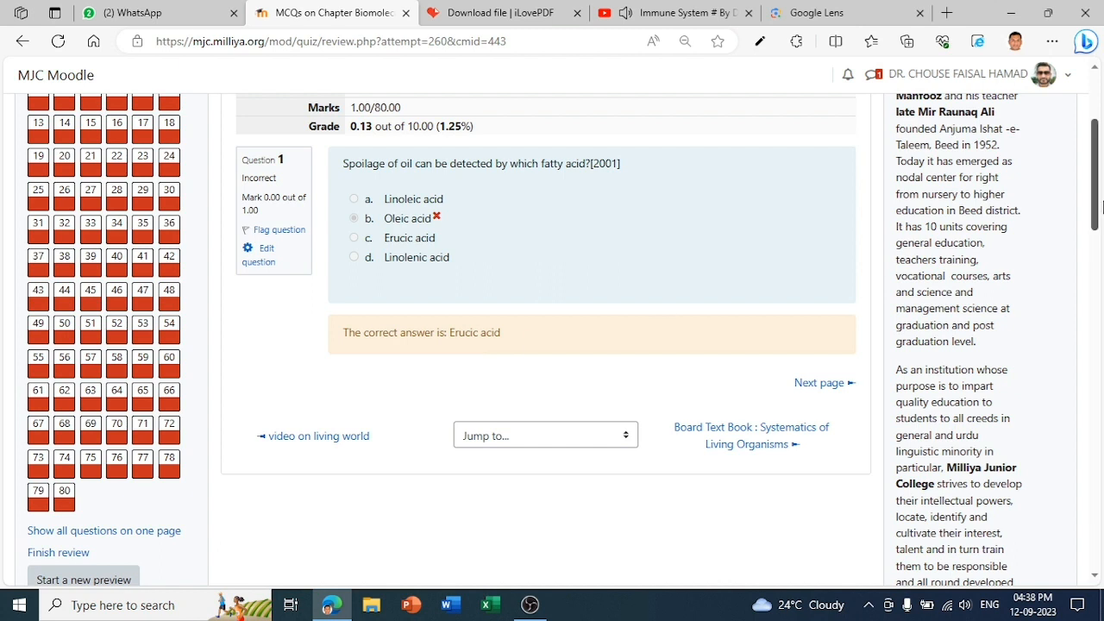
mouse_move(1098, 201)
mouse_down()
mouse_move(1098, 275)
mouse_move(1100, 184)
mouse_up()
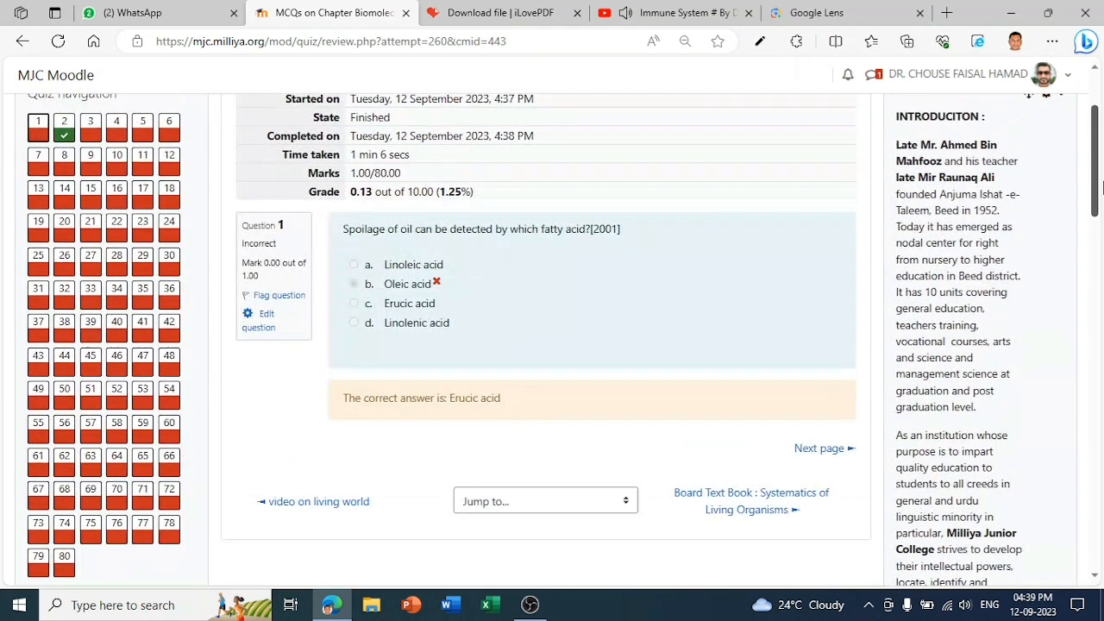
click(845, 457)
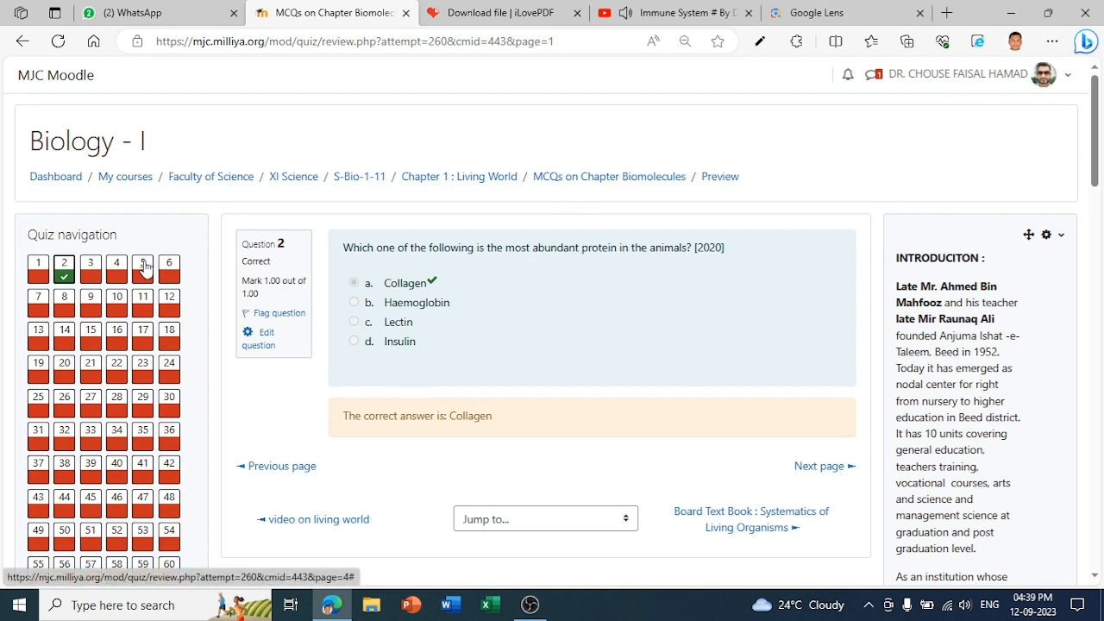
Step: Return to the Dashboard and open the S-Bio-1-11 course under Faculty of Science, XI Science
click(55, 177)
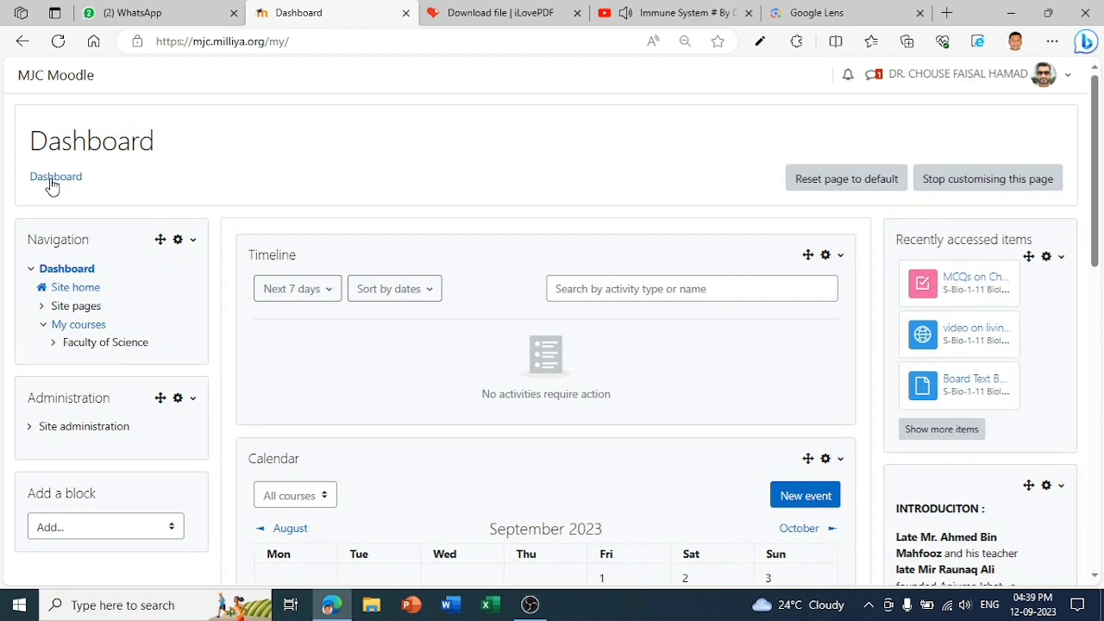
click(67, 271)
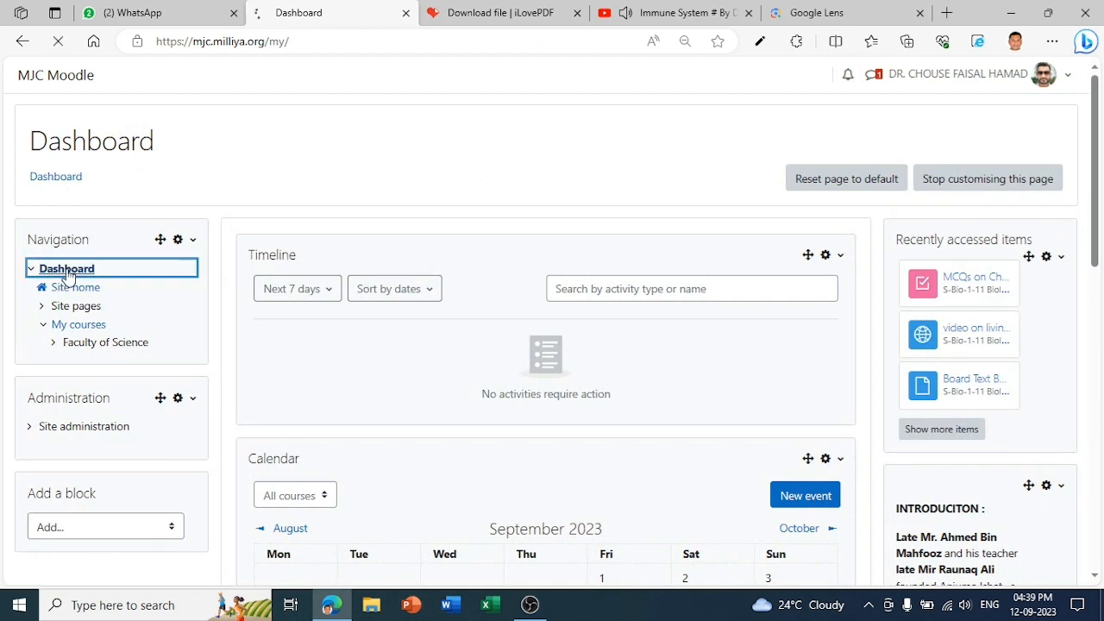
click(69, 351)
click(98, 367)
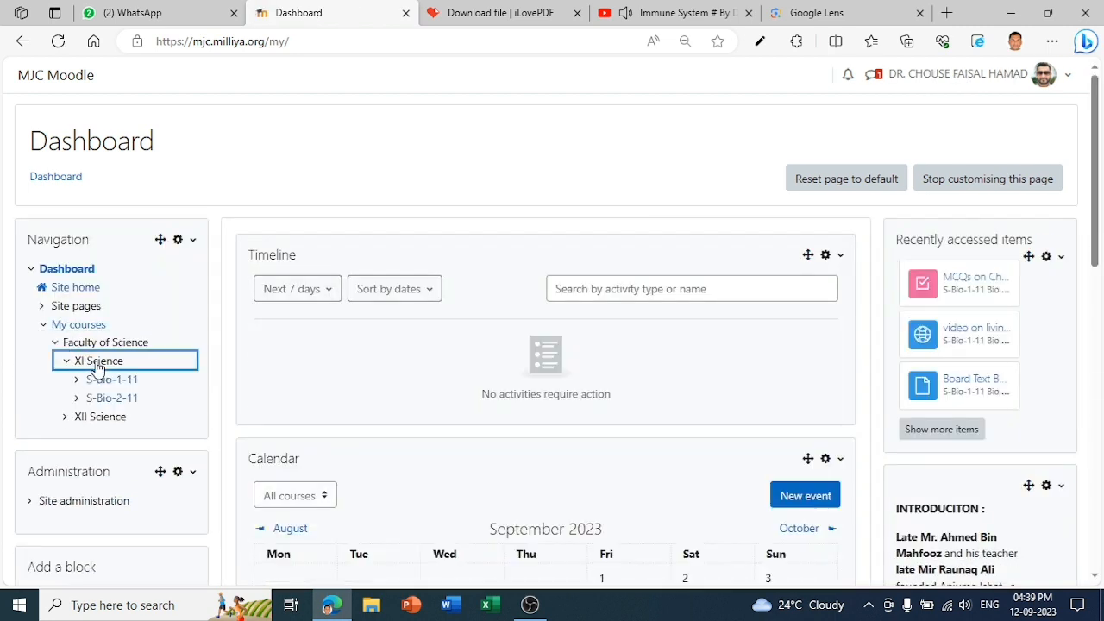
click(111, 385)
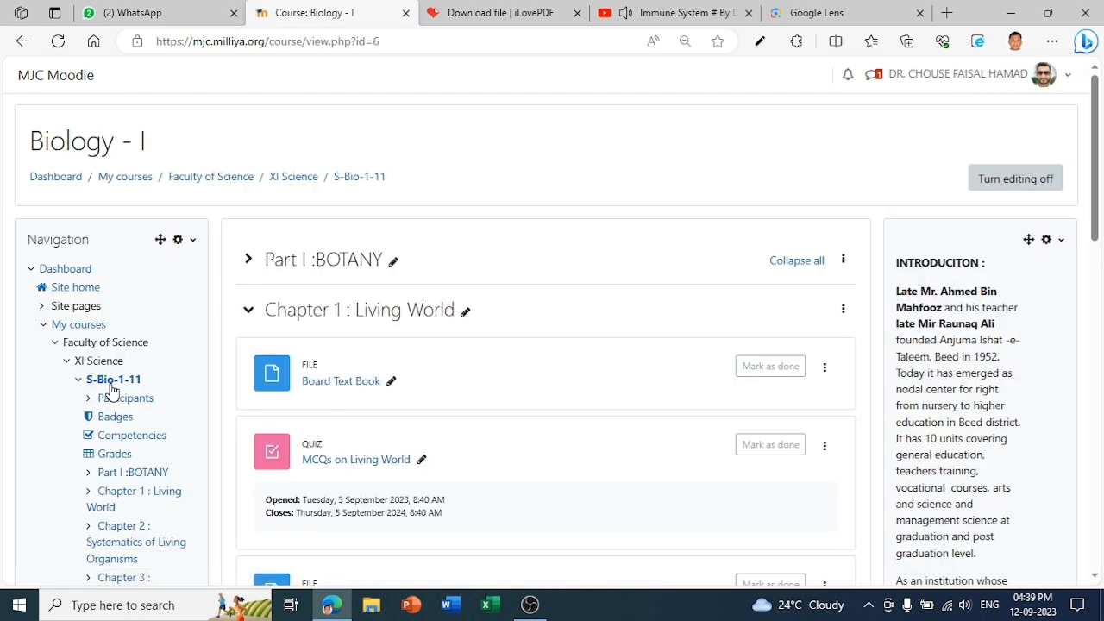
Step: Look over the files, assignment, video link and quizzes listed under Chapter 1 : Living World on the course page
drag(1095, 213, 1100, 327)
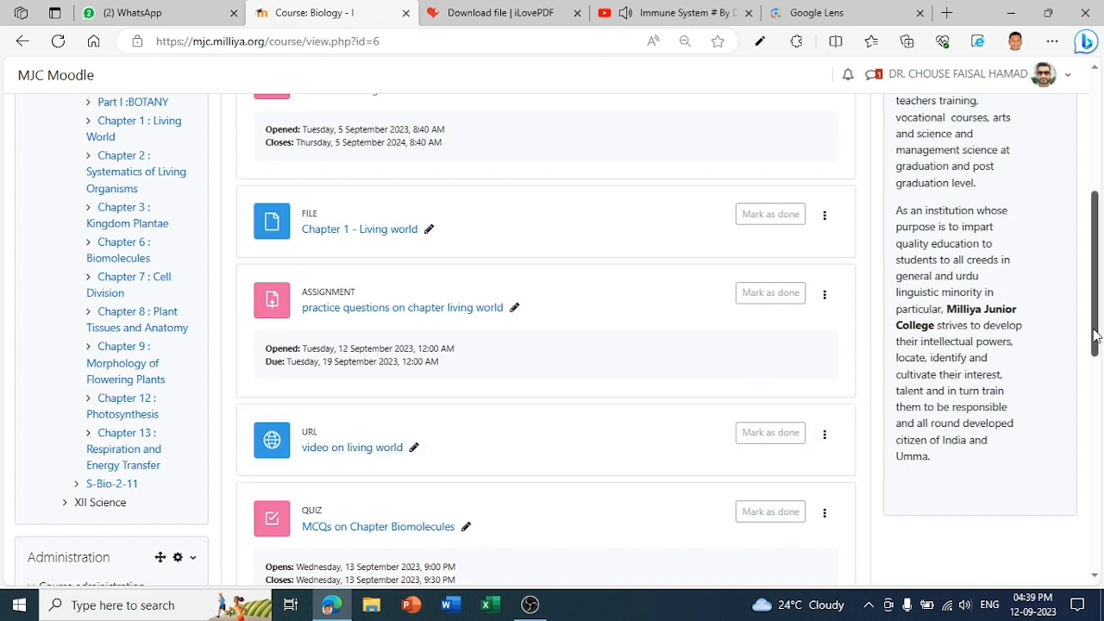
scroll(1095, 336, down, 2)
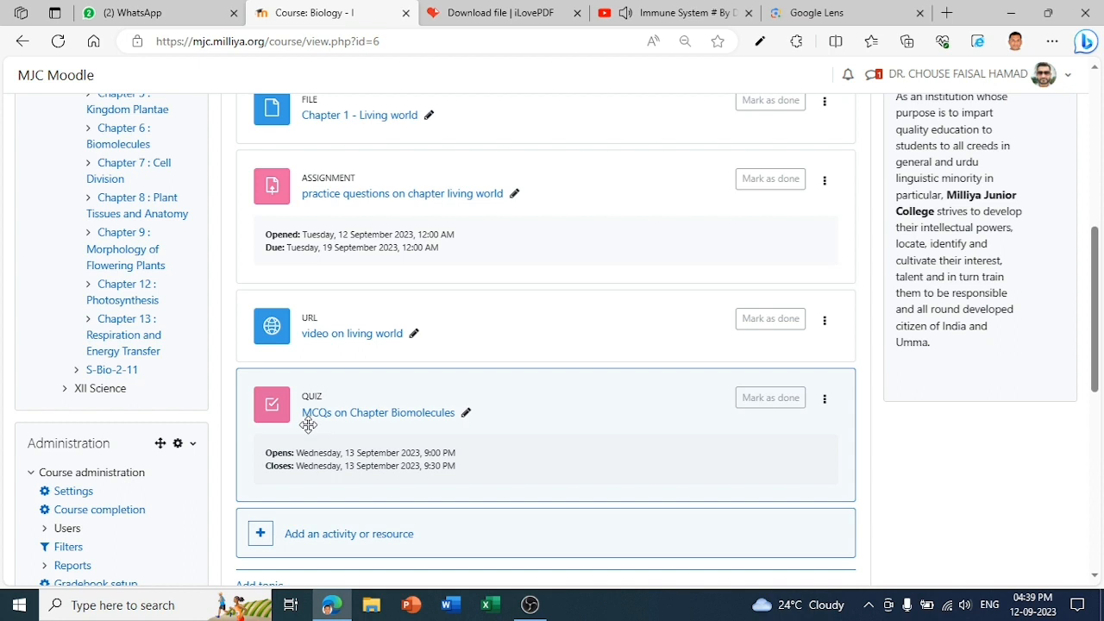
drag(1095, 375, 1099, 226)
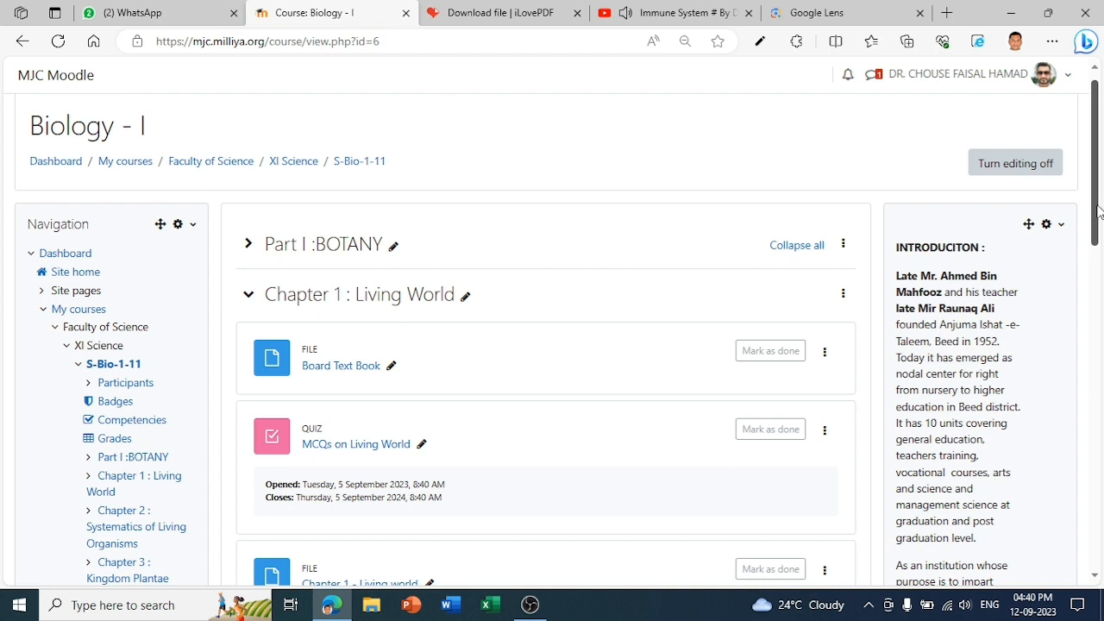
drag(1096, 223, 1097, 242)
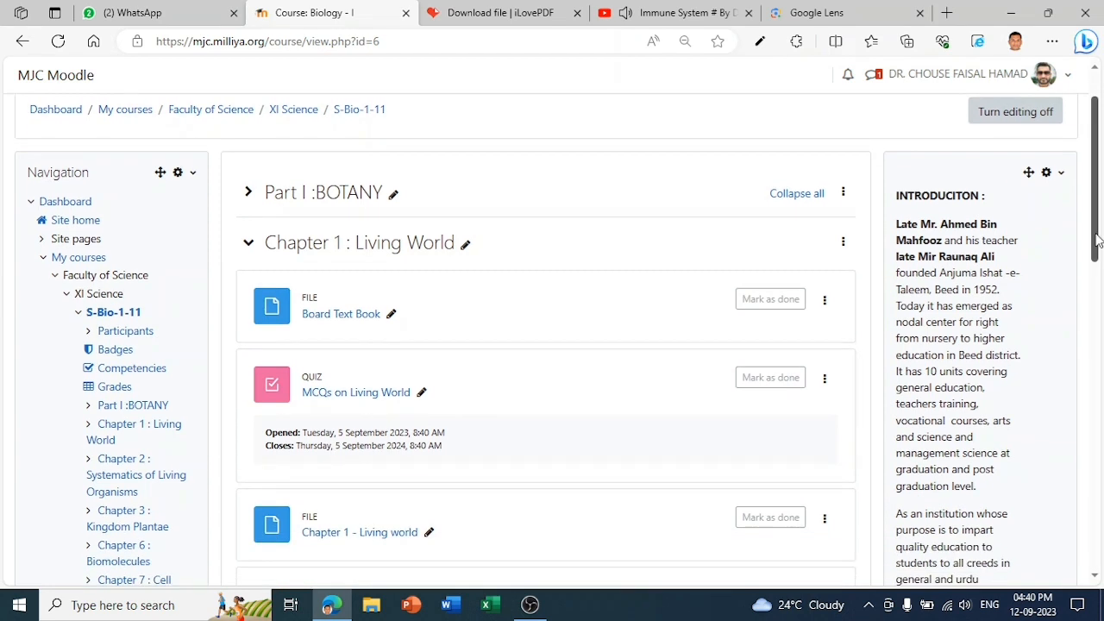
drag(1097, 242, 1098, 407)
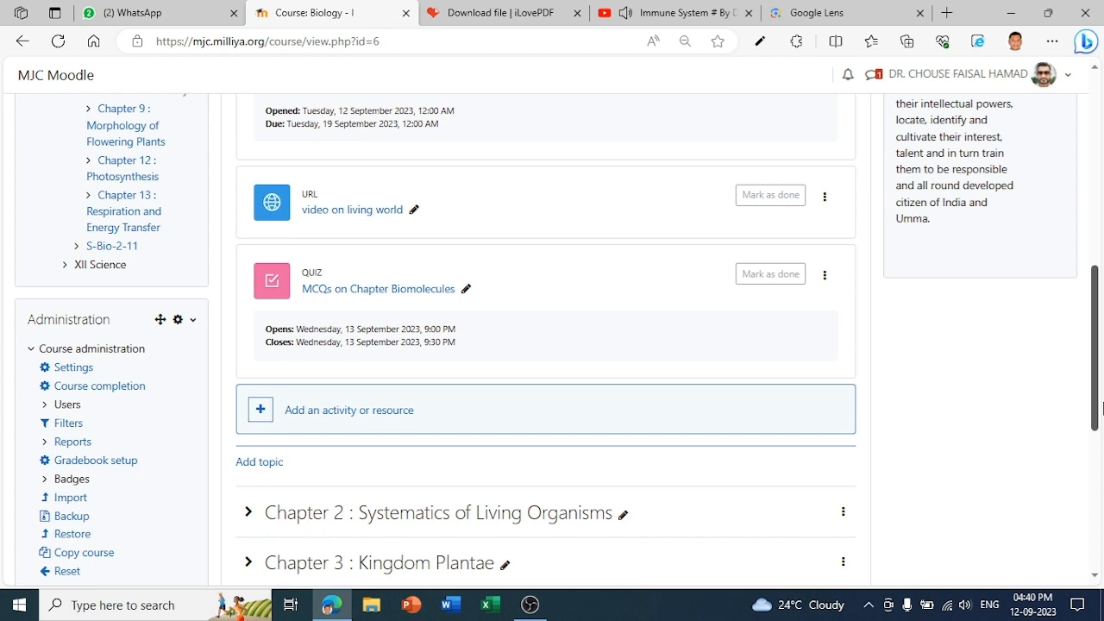
drag(1097, 420, 1097, 220)
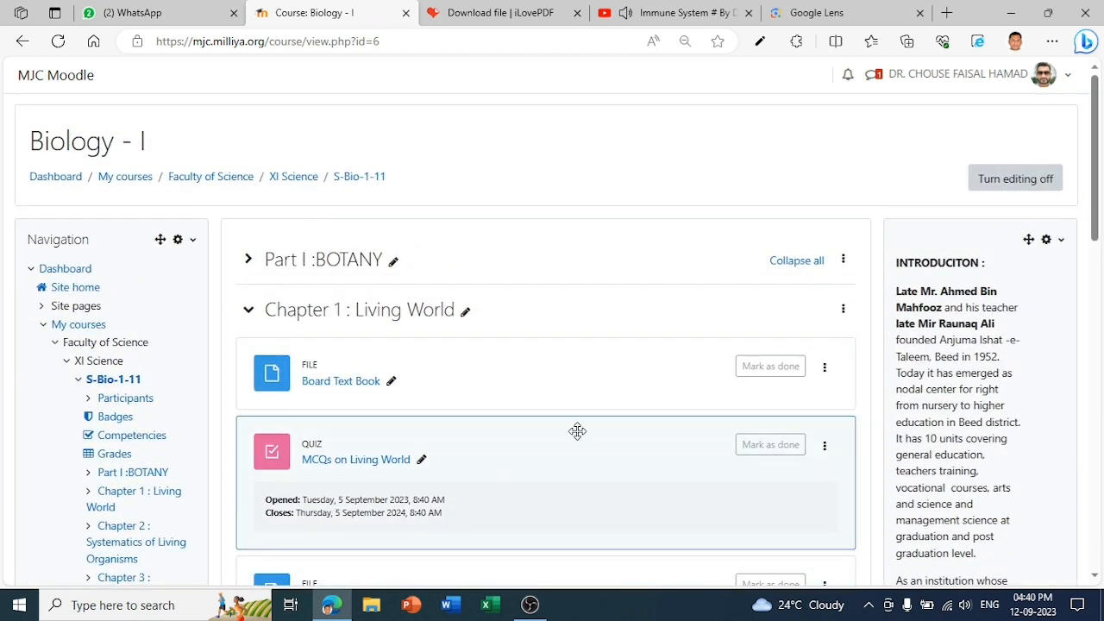
click(1088, 43)
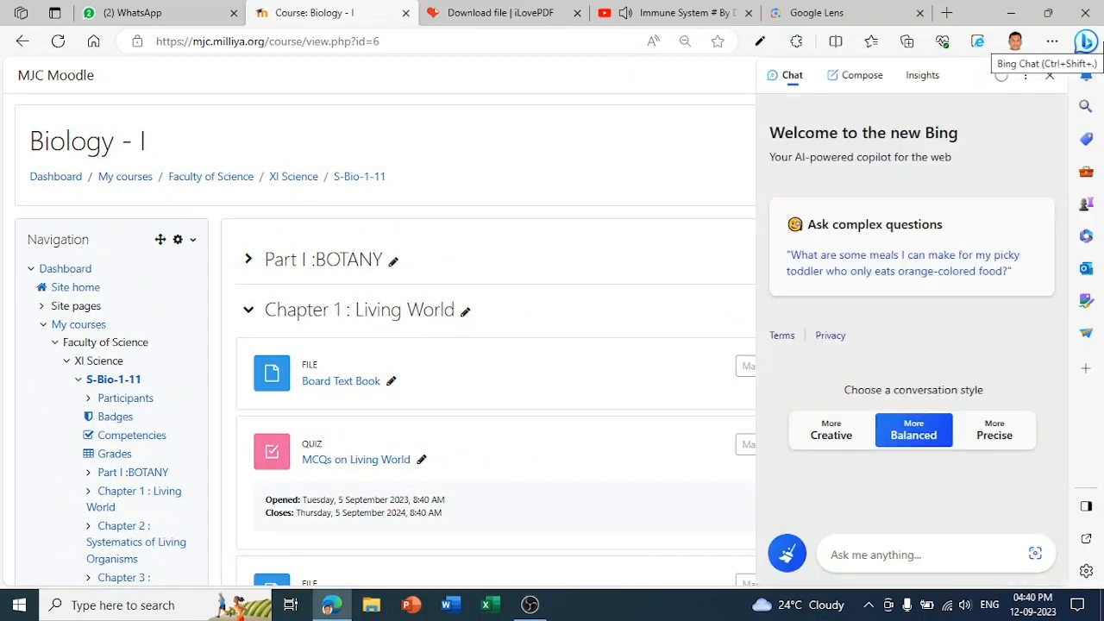